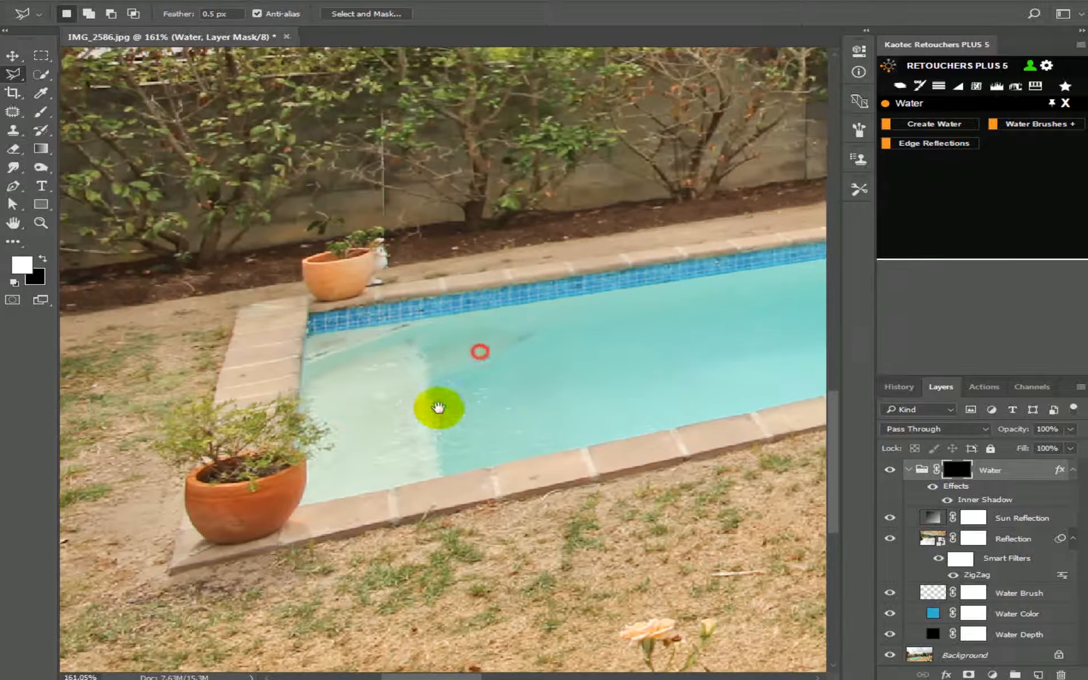
Trace the water's edge along the pool's far tiled side and past the skimmer to the right-hand corner with the Polygonal Lasso.
{"action": "left_click", "coordinate": [294, 303]}
{"action": "left_click_drag", "start_coordinate": [571, 265], "coordinate": [245, 362]}
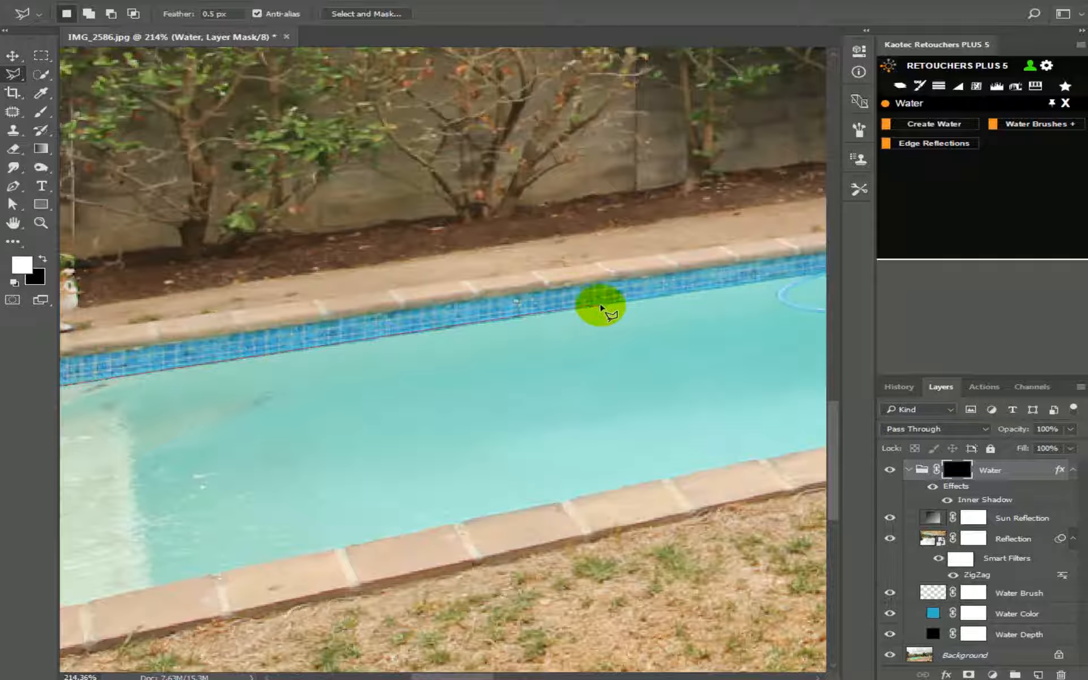
{"action": "left_click_drag", "start_coordinate": [660, 296], "coordinate": [177, 419]}
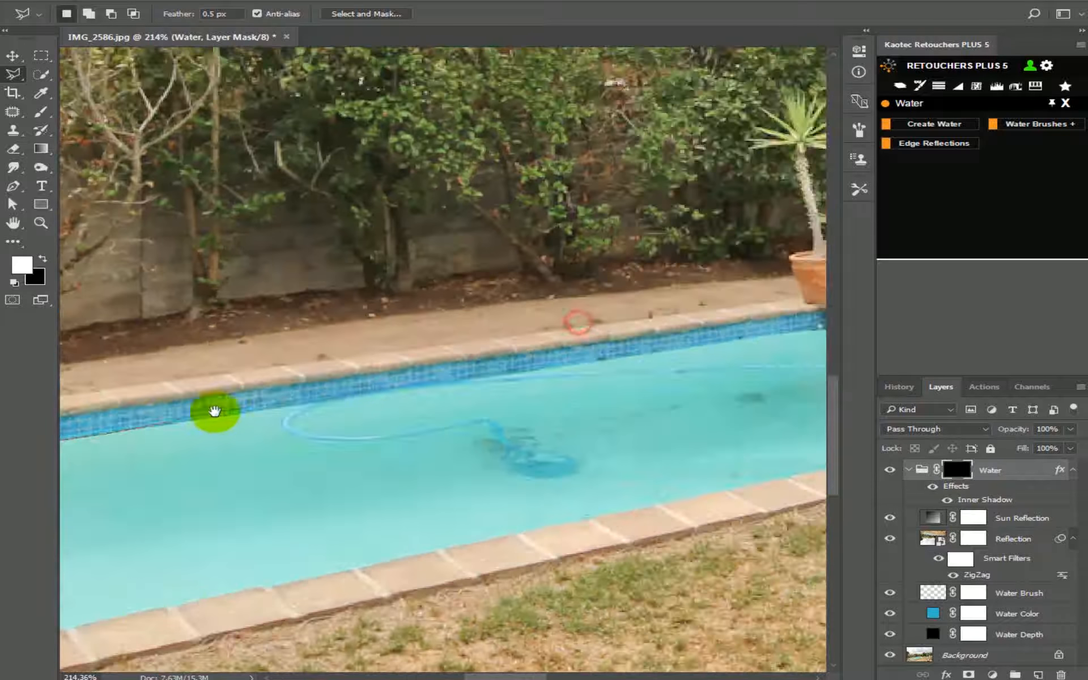
{"action": "left_click_drag", "start_coordinate": [677, 327], "coordinate": [568, 361]}
{"action": "left_click", "coordinate": [518, 367]}
{"action": "left_click", "coordinate": [579, 366]}
{"action": "left_click_drag", "start_coordinate": [693, 396], "coordinate": [471, 356]}
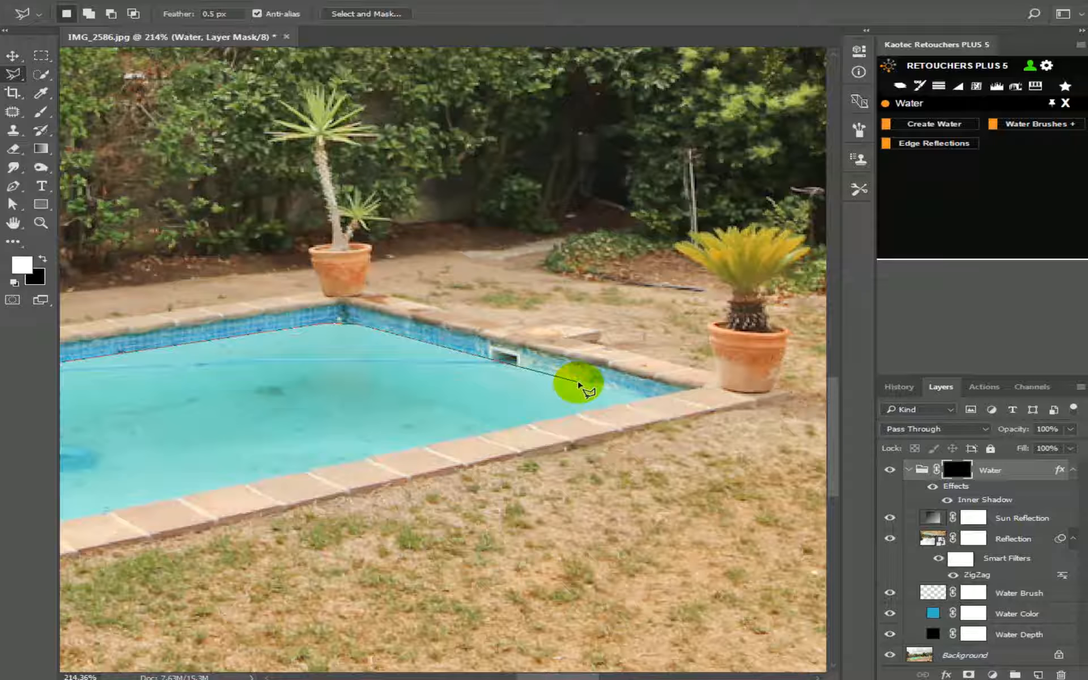
{"action": "left_click", "coordinate": [647, 398]}
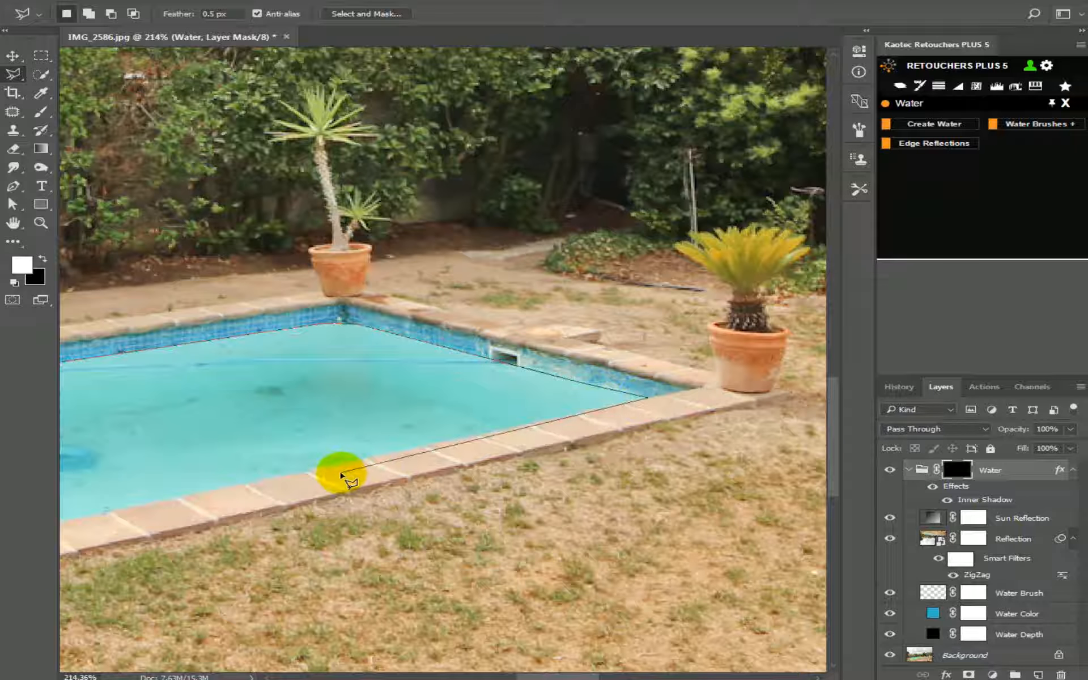
Continue the lasso outline along the pool's near coping and around the terracotta pot, closing the selection at the far-left corner.
{"action": "left_click", "coordinate": [326, 468]}
{"action": "left_click_drag", "start_coordinate": [275, 481], "coordinate": [747, 343]}
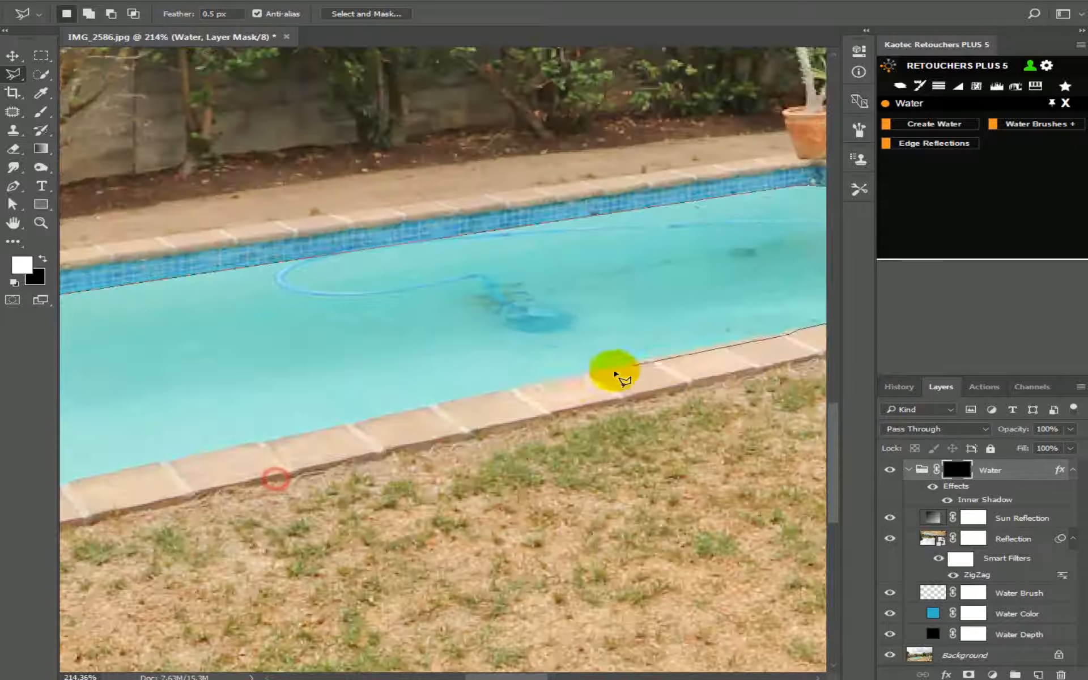
{"action": "left_click", "coordinate": [300, 434]}
{"action": "left_click_drag", "start_coordinate": [156, 476], "coordinate": [644, 366]}
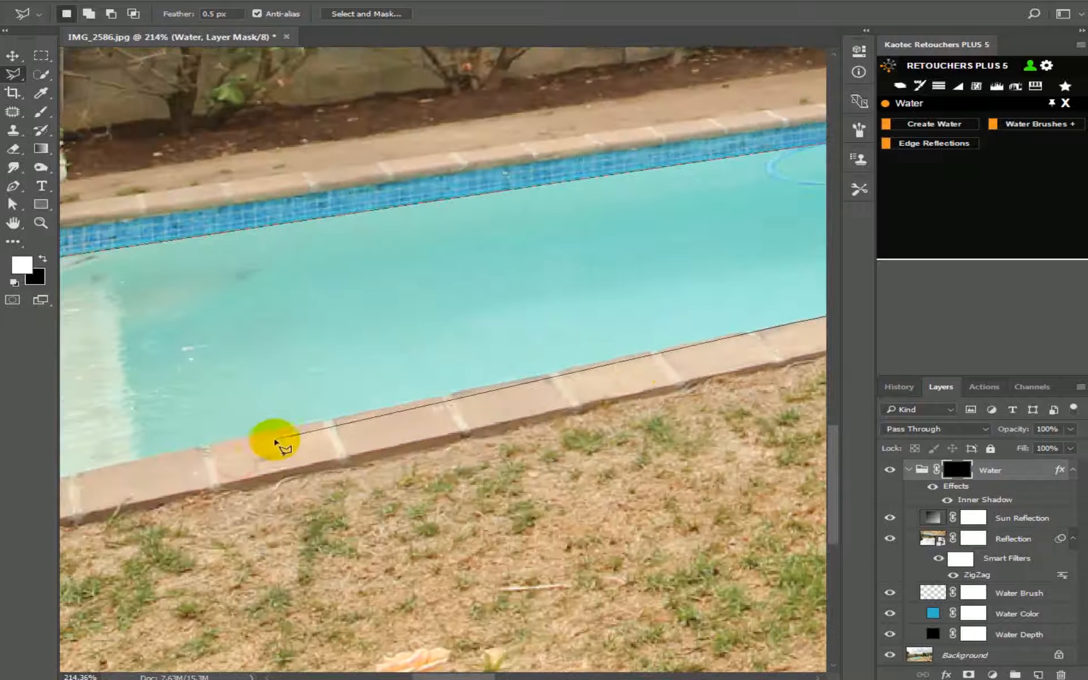
{"action": "left_click_drag", "start_coordinate": [264, 434], "coordinate": [590, 389]}
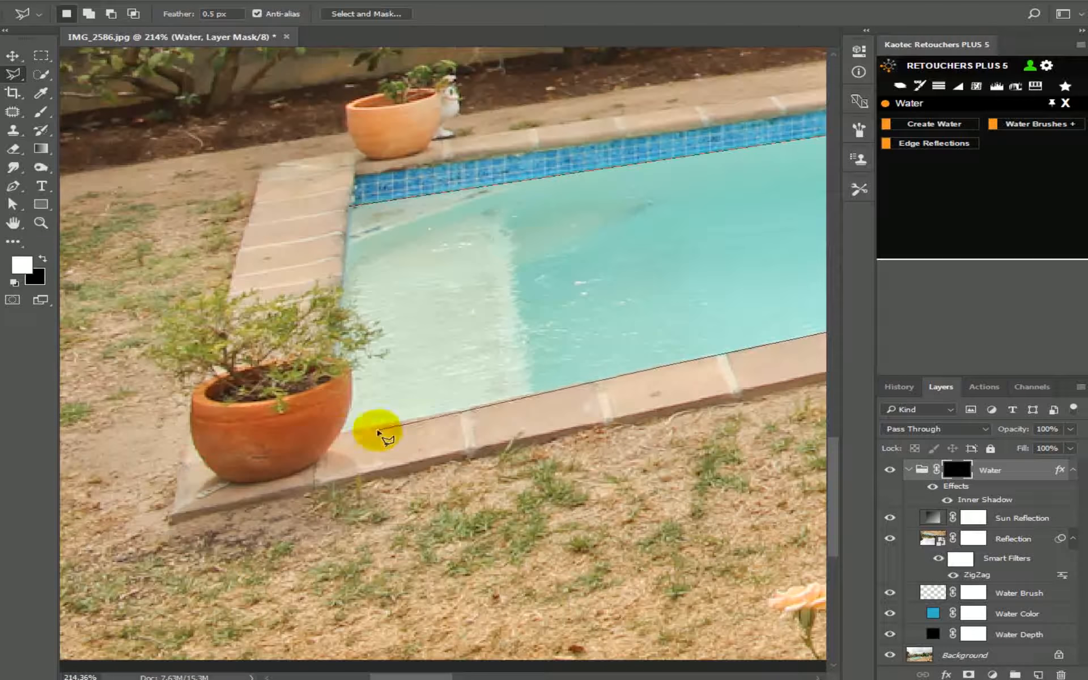
{"action": "left_click", "coordinate": [340, 432]}
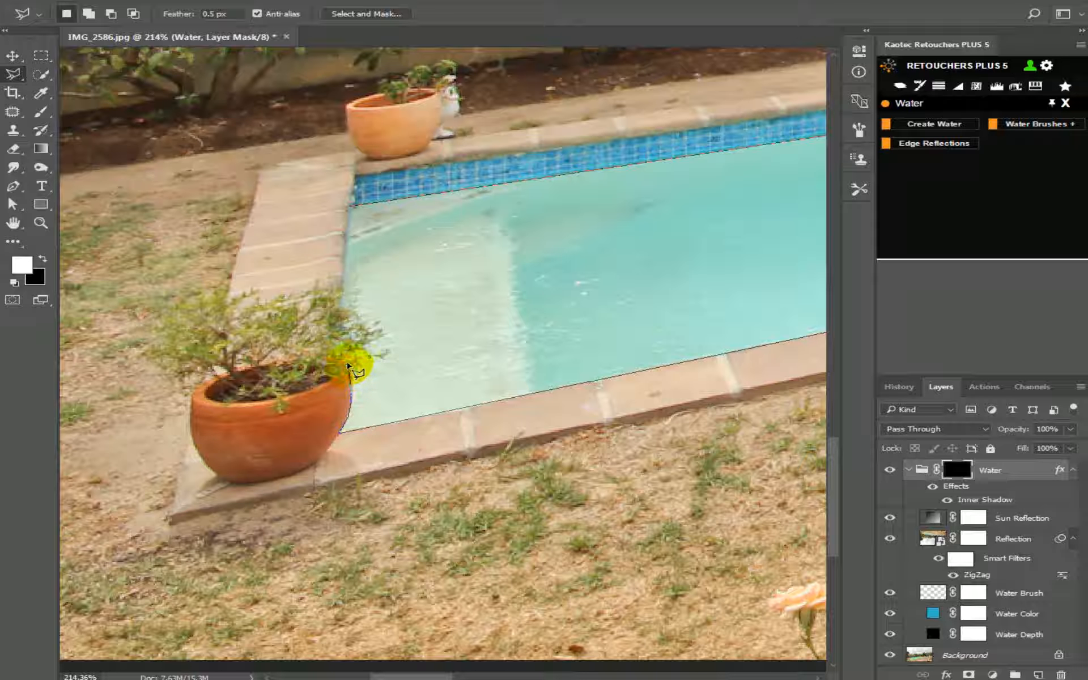
{"action": "left_click", "coordinate": [350, 213]}
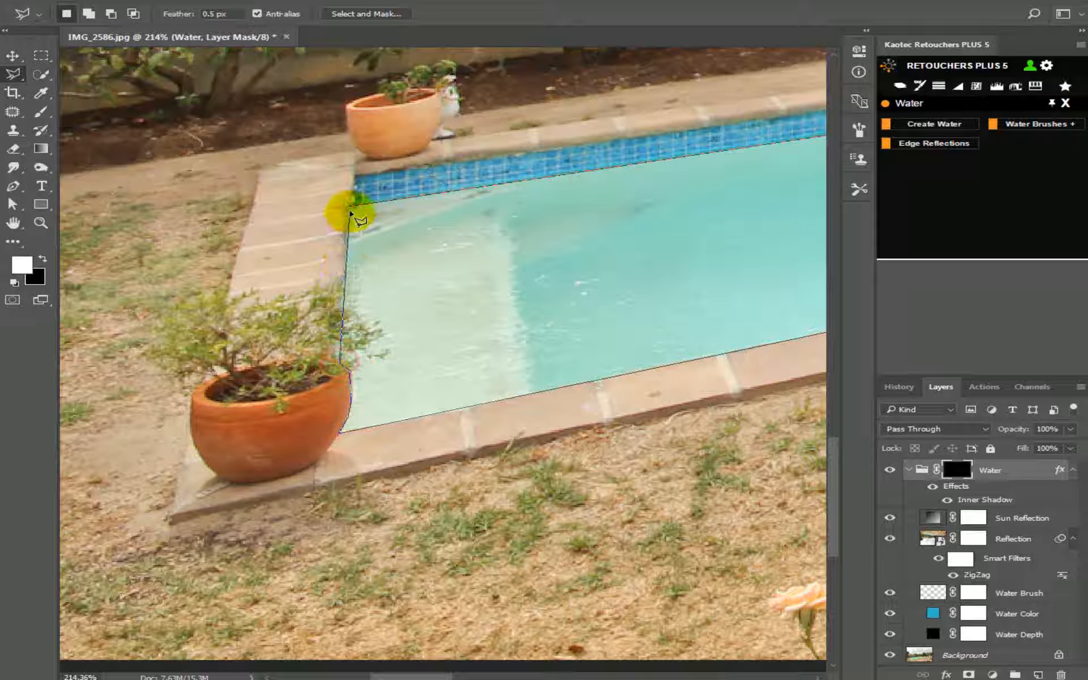
Paint the selected pool area white on the Water group's mask with the Brush at 100% opacity, and deselect.
{"action": "scroll", "coordinate": [381, 226], "scroll_direction": "down", "scroll_amount": 5}
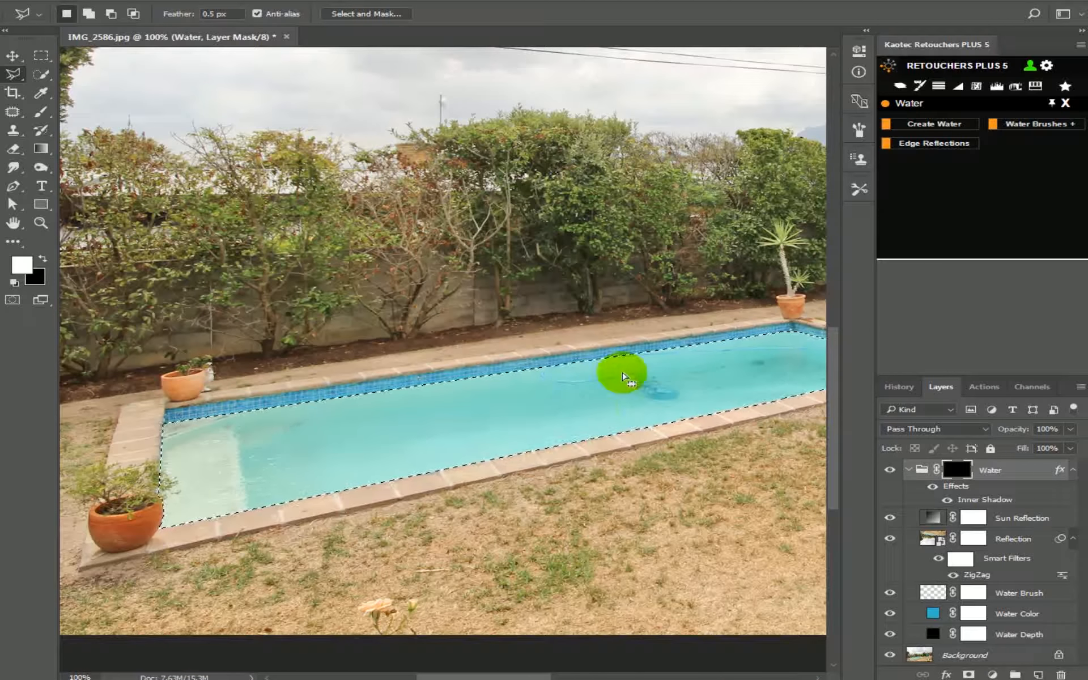
{"action": "left_click_drag", "start_coordinate": [619, 380], "coordinate": [617, 366]}
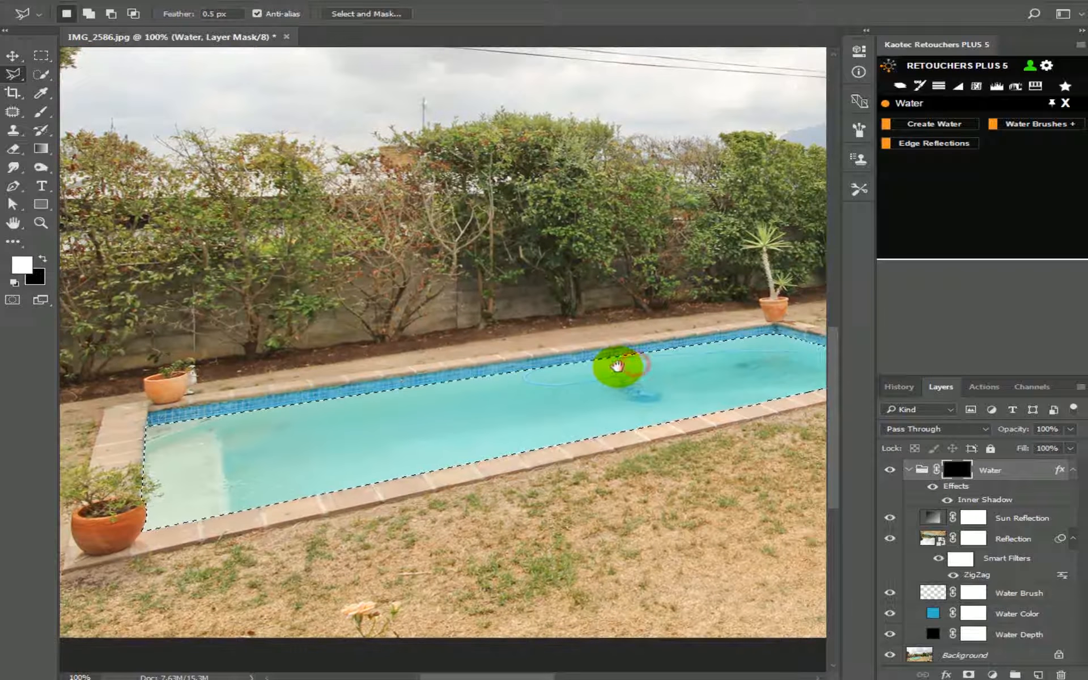
{"action": "left_click", "coordinate": [44, 114]}
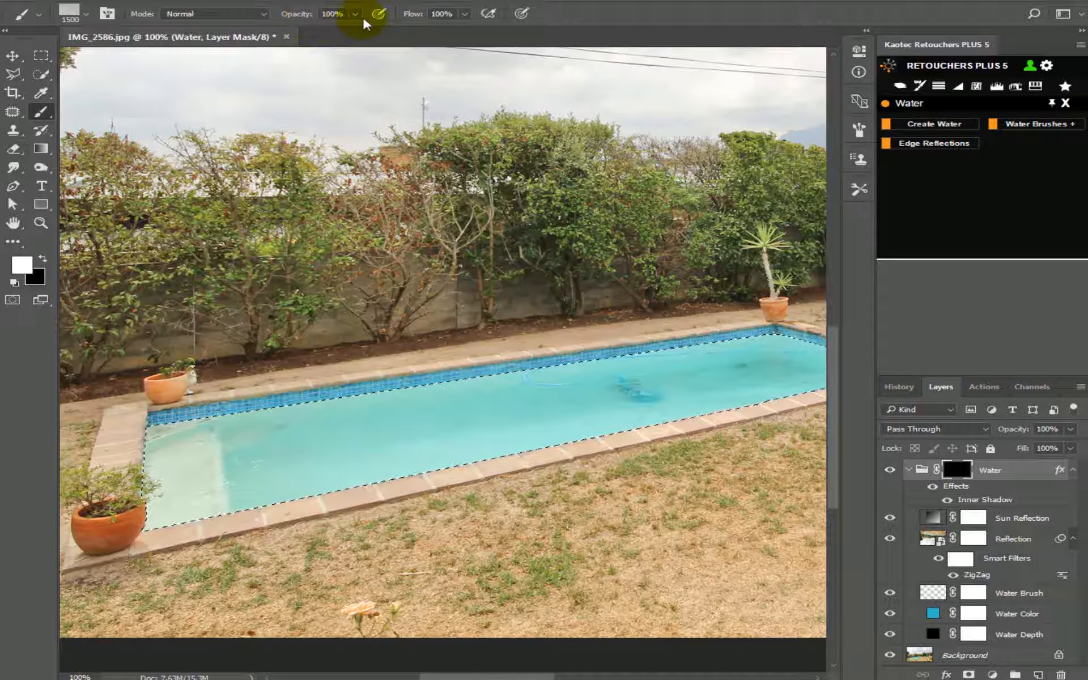
{"action": "mouse_move", "coordinate": [421, 300]}
{"action": "left_mouse_down"}
{"action": "mouse_move", "coordinate": [563, 295]}
{"action": "mouse_move", "coordinate": [777, 352]}
{"action": "left_mouse_up"}
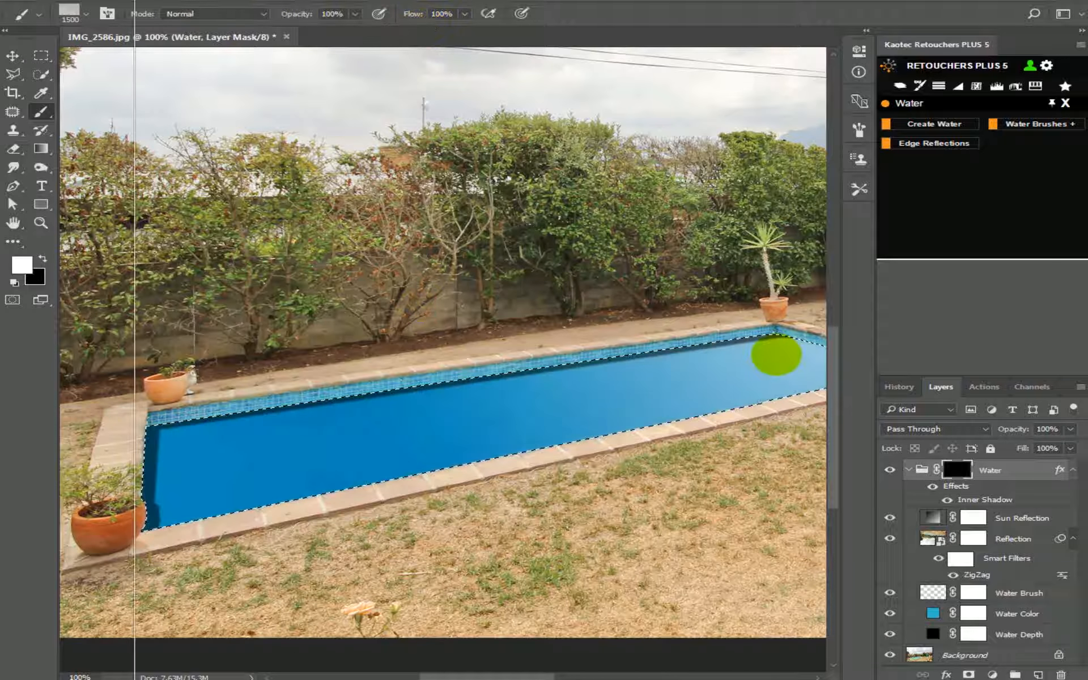
{"action": "scroll", "coordinate": [454, 317], "scroll_direction": "down", "scroll_amount": 3}
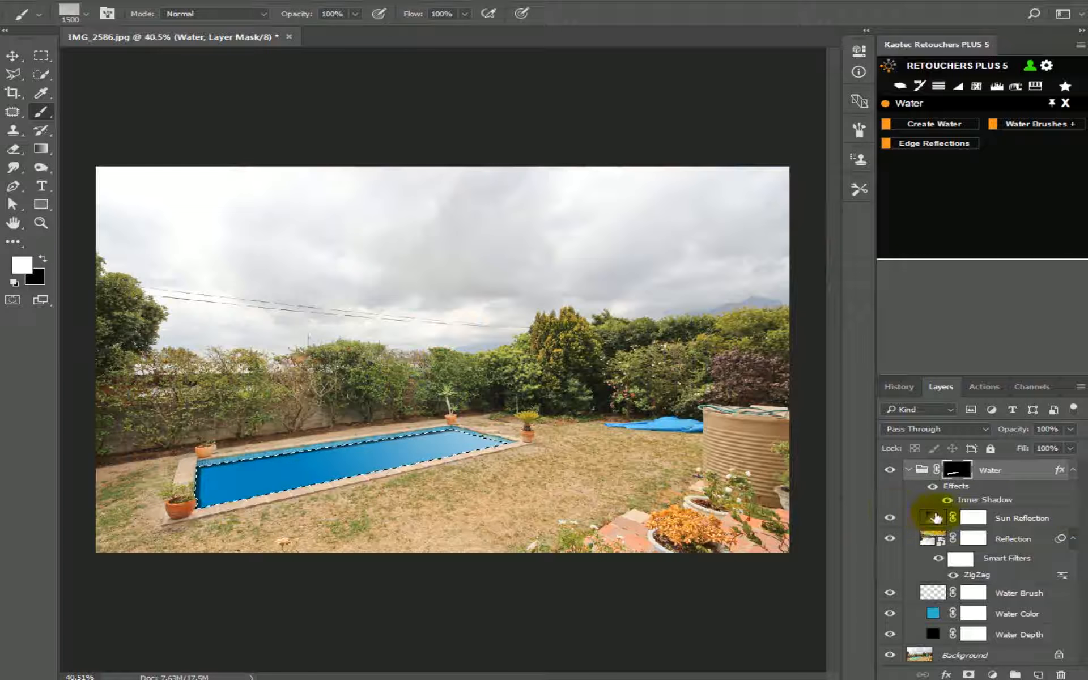
{"action": "key", "text": "ctrl+d"}
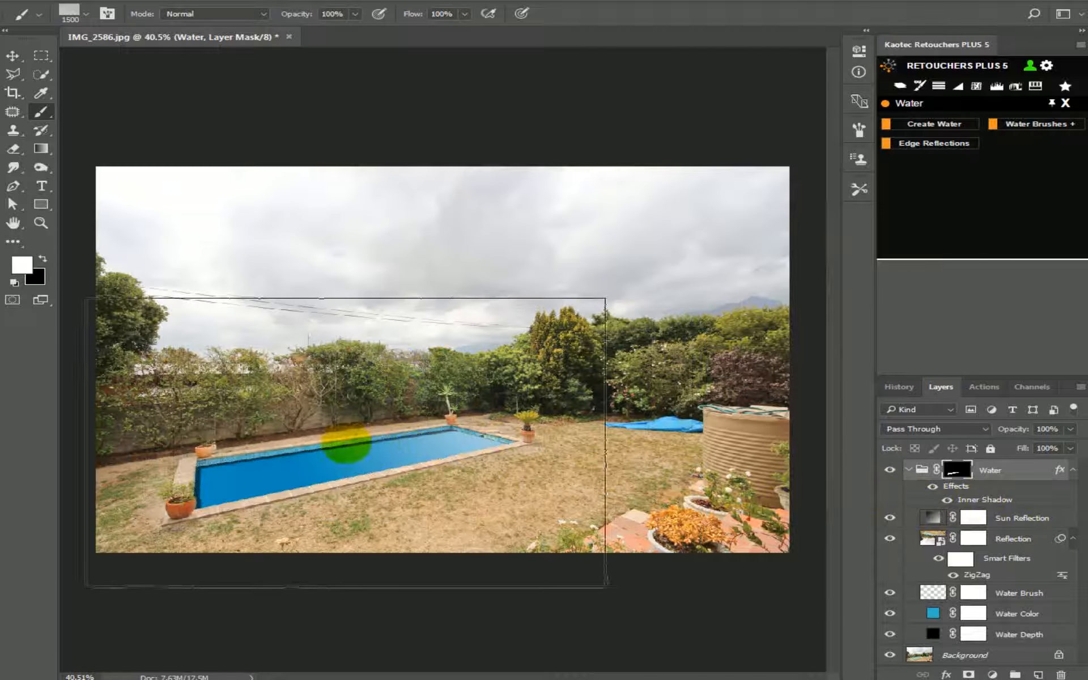
Set the Water group's Inner Shadow to a 90° angle, 14 px distance and 27% opacity.
{"action": "scroll", "coordinate": [397, 448], "scroll_direction": "up", "scroll_amount": 2}
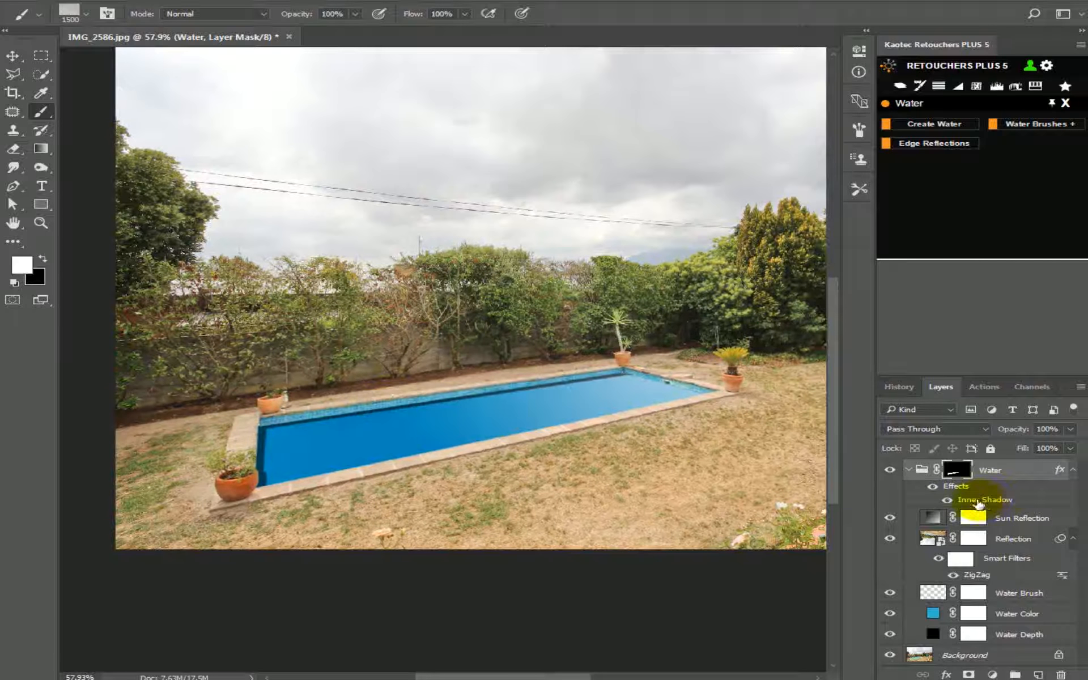
{"action": "double_click", "coordinate": [982, 501]}
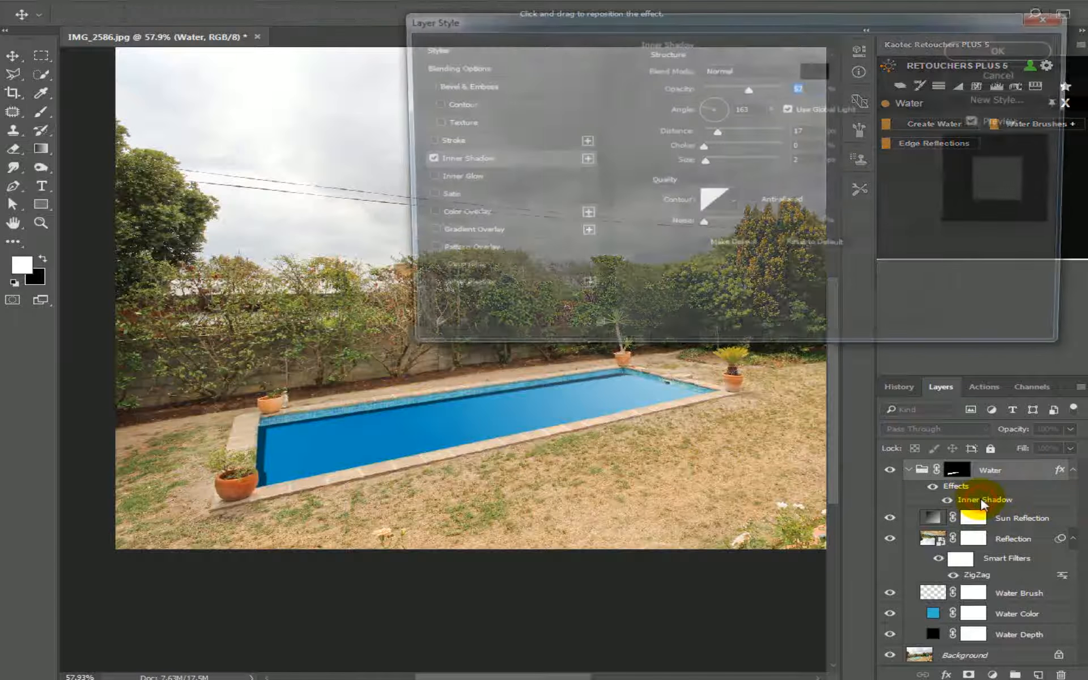
{"action": "left_click_drag", "start_coordinate": [348, 423], "coordinate": [362, 442]}
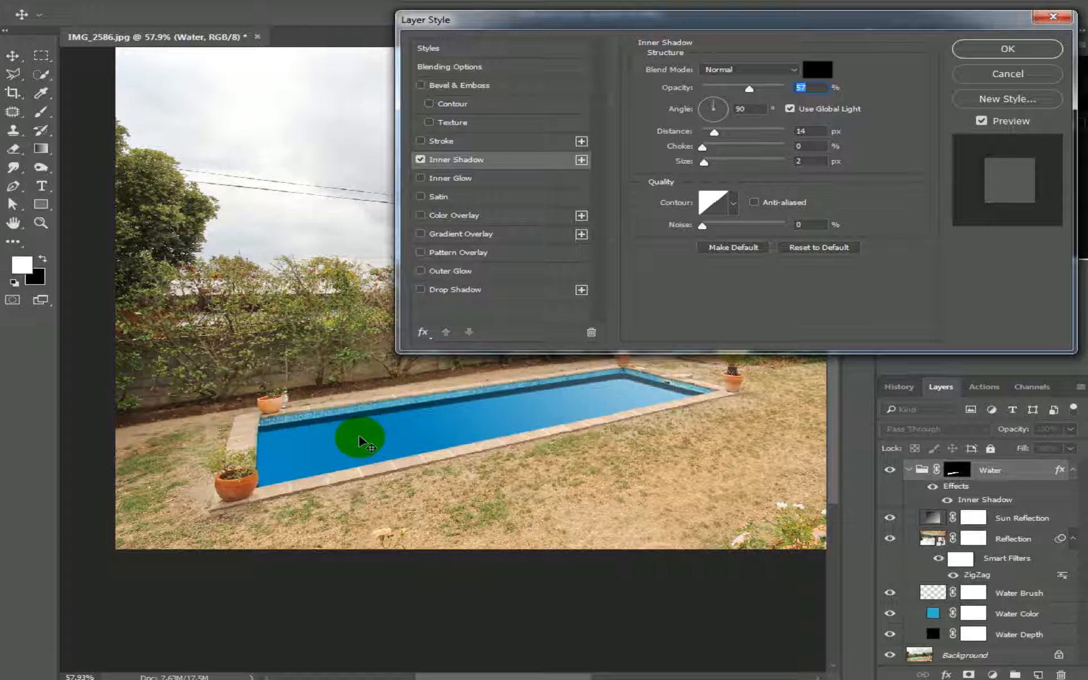
{"action": "left_click_drag", "start_coordinate": [360, 441], "coordinate": [361, 442]}
{"action": "left_click_drag", "start_coordinate": [749, 86], "coordinate": [725, 91]}
{"action": "left_click", "coordinate": [1007, 50]}
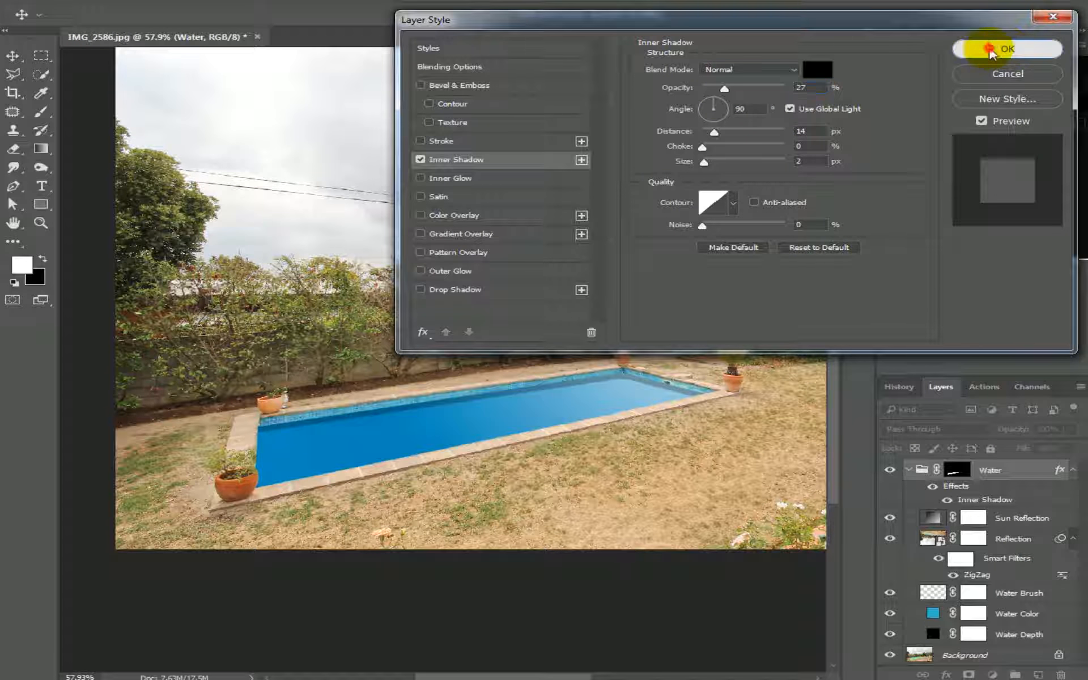
{"action": "left_click", "coordinate": [995, 51]}
{"action": "key", "text": "b"}
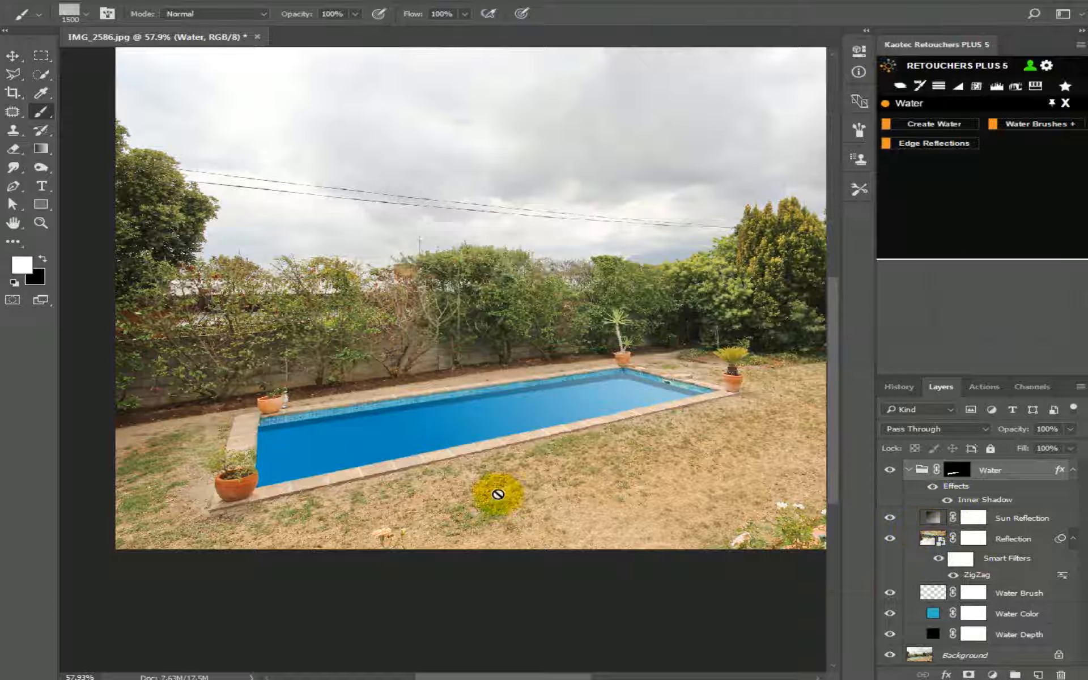
Hide the Sun Reflection layer and move the Reflection layer straight down about 287 px so the trees reflect in the pool.
{"action": "left_click", "coordinate": [888, 517]}
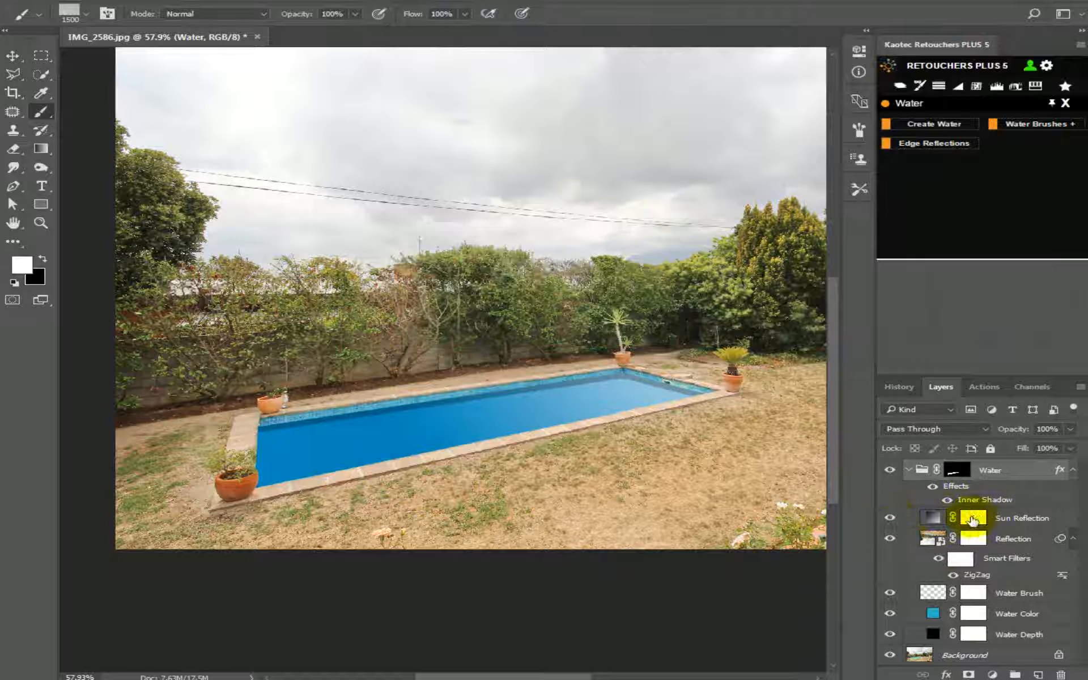
{"action": "left_click", "coordinate": [889, 518]}
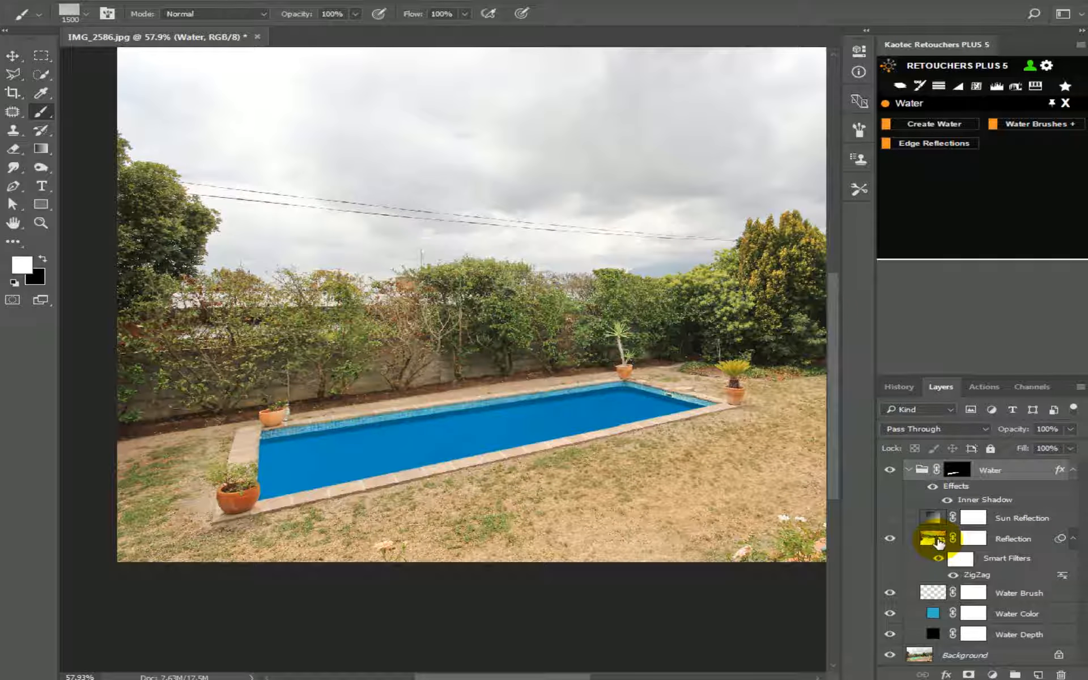
{"action": "left_click", "coordinate": [935, 540]}
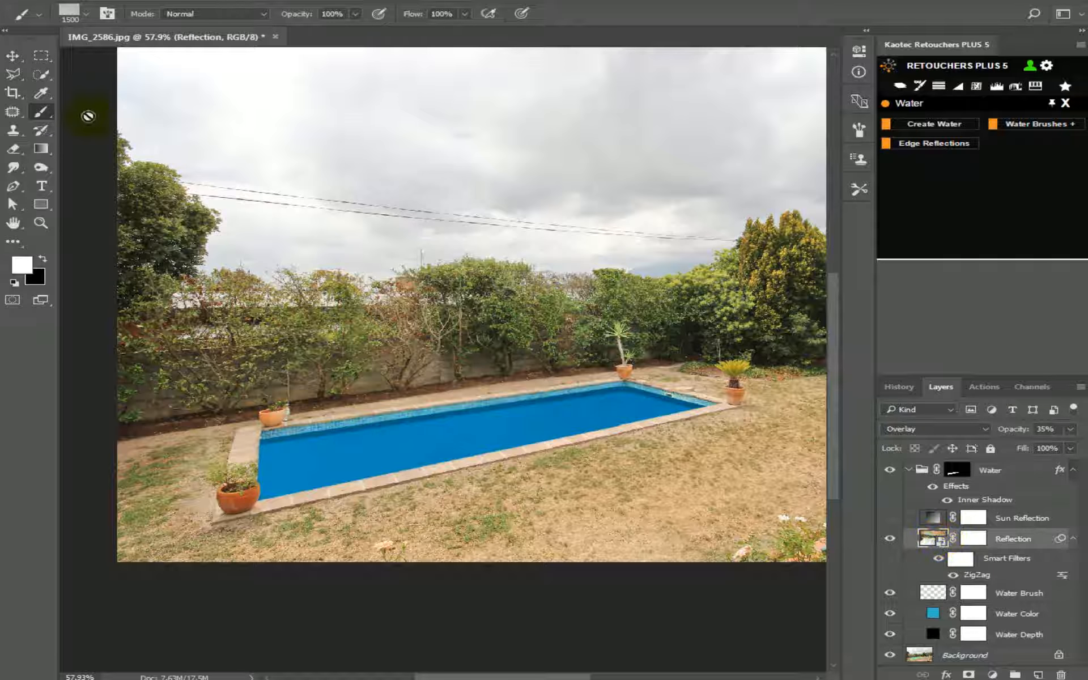
{"action": "left_click", "coordinate": [13, 56]}
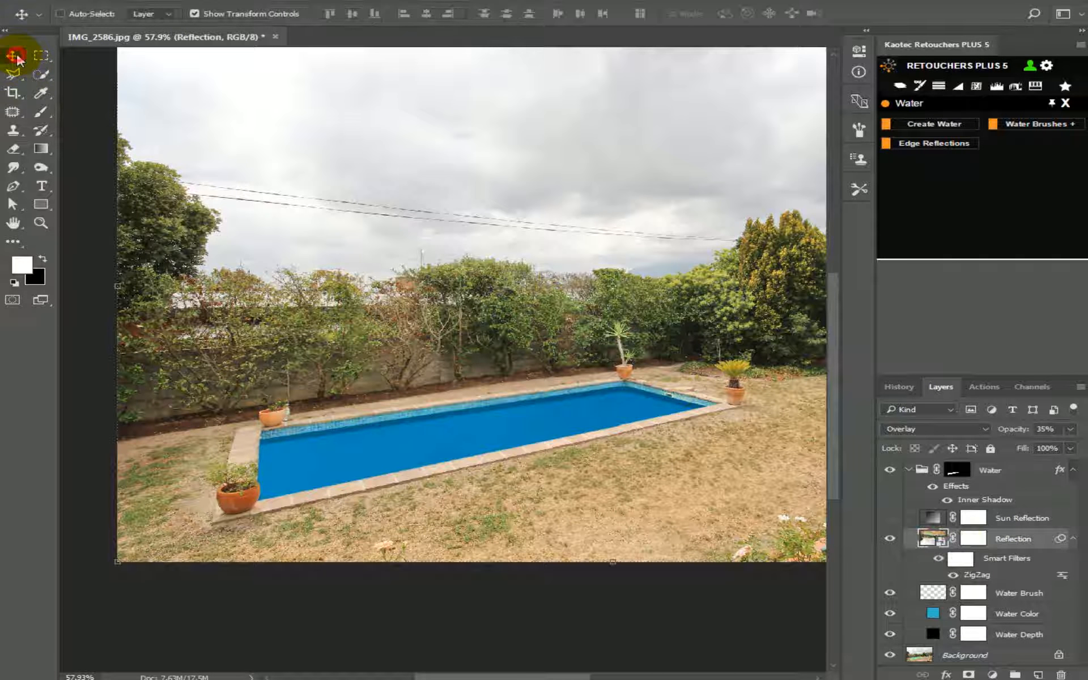
{"action": "left_click_drag", "start_coordinate": [504, 212], "coordinate": [487, 334]}
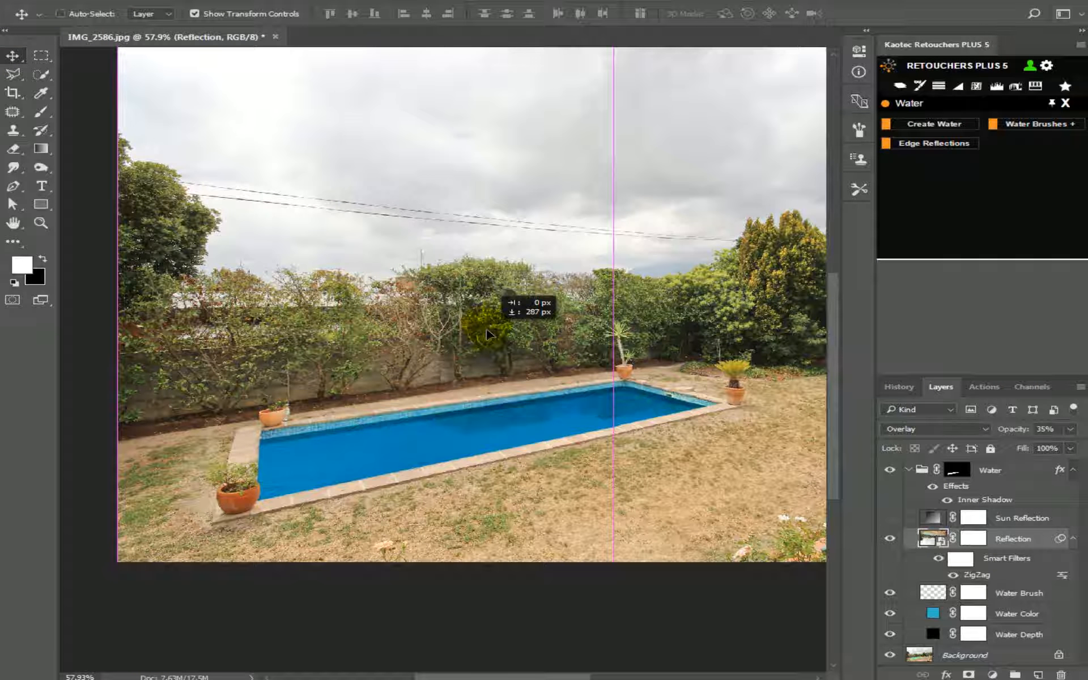
{"action": "left_click_drag", "start_coordinate": [487, 334], "coordinate": [487, 334]}
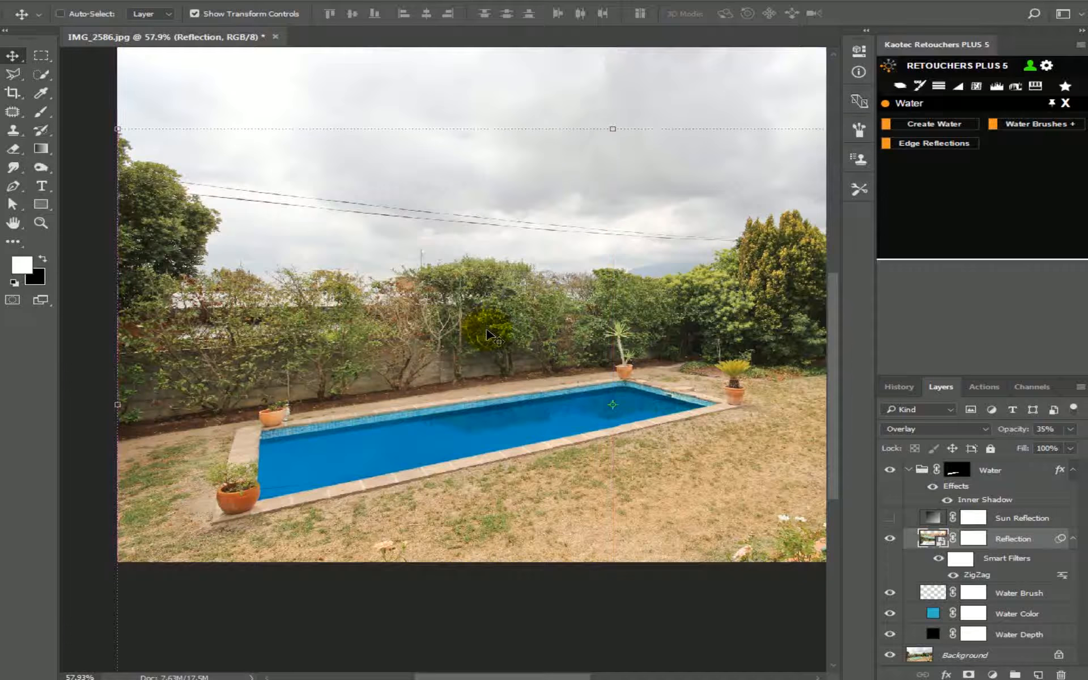
Stamp white water ripples over the pool on the Water Brush layer with the water brush reduced to size 1000.
{"action": "scroll", "coordinate": [486, 328], "scroll_direction": "down", "scroll_amount": 3}
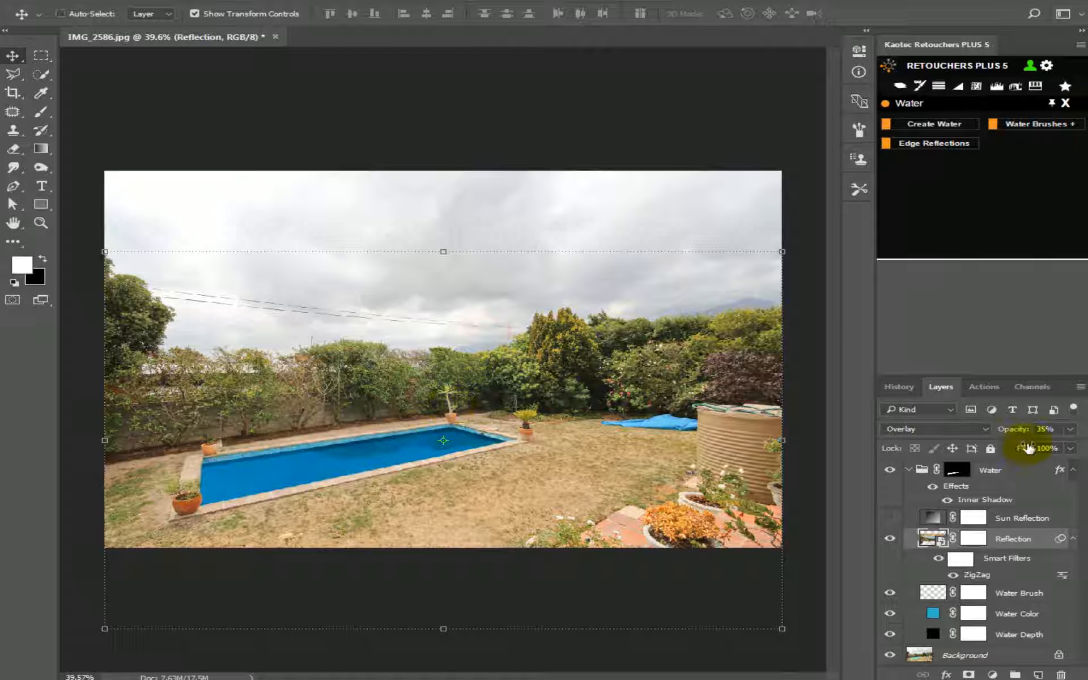
{"action": "scroll", "coordinate": [394, 398], "scroll_direction": "up", "scroll_amount": 2}
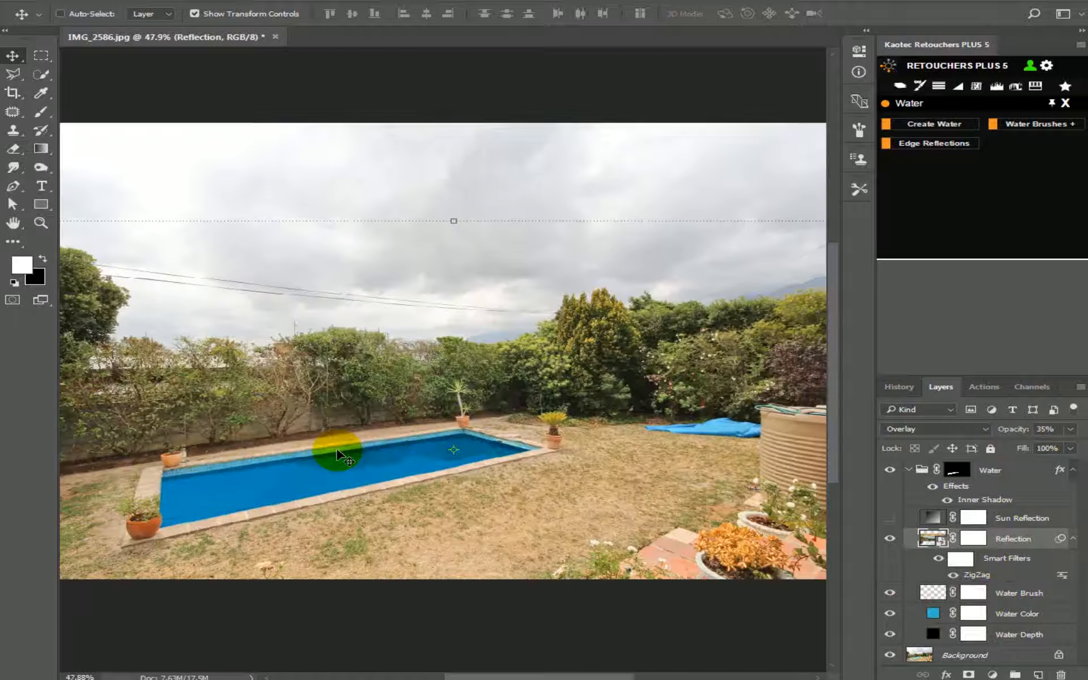
{"action": "left_click_drag", "start_coordinate": [337, 451], "coordinate": [389, 382]}
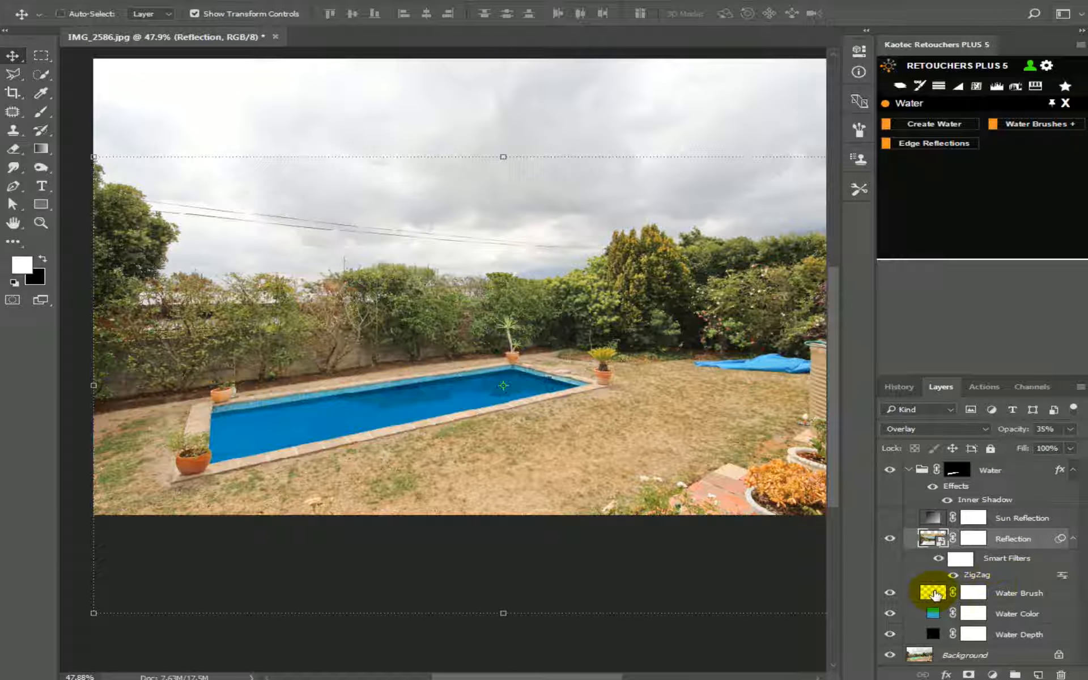
{"action": "left_click", "coordinate": [932, 594]}
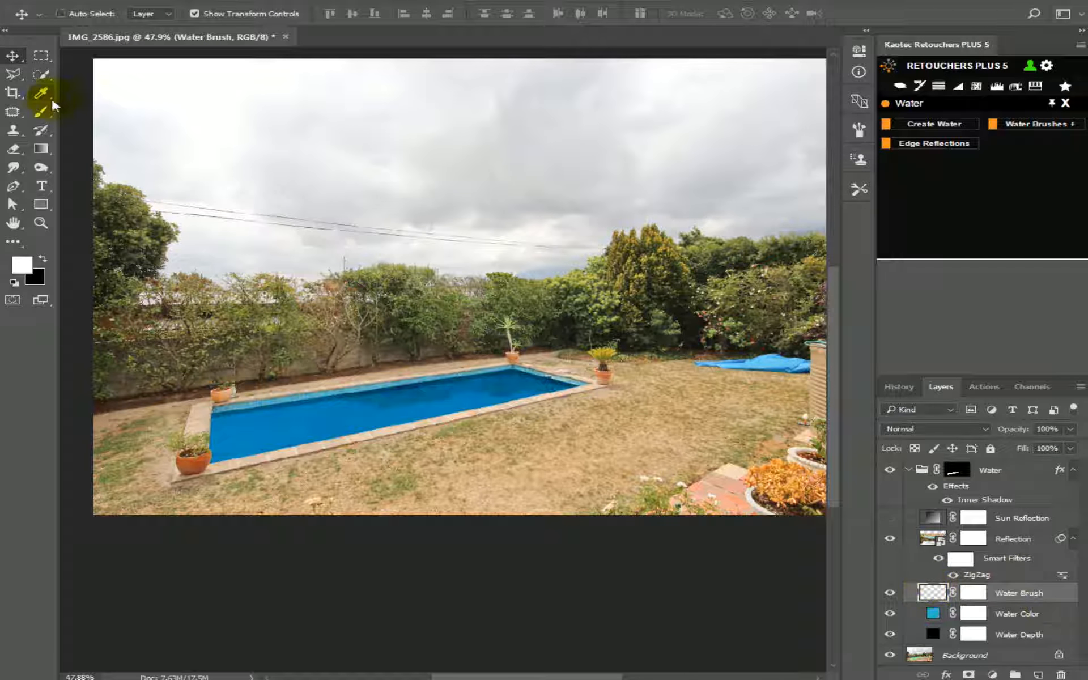
{"action": "left_click", "coordinate": [43, 110]}
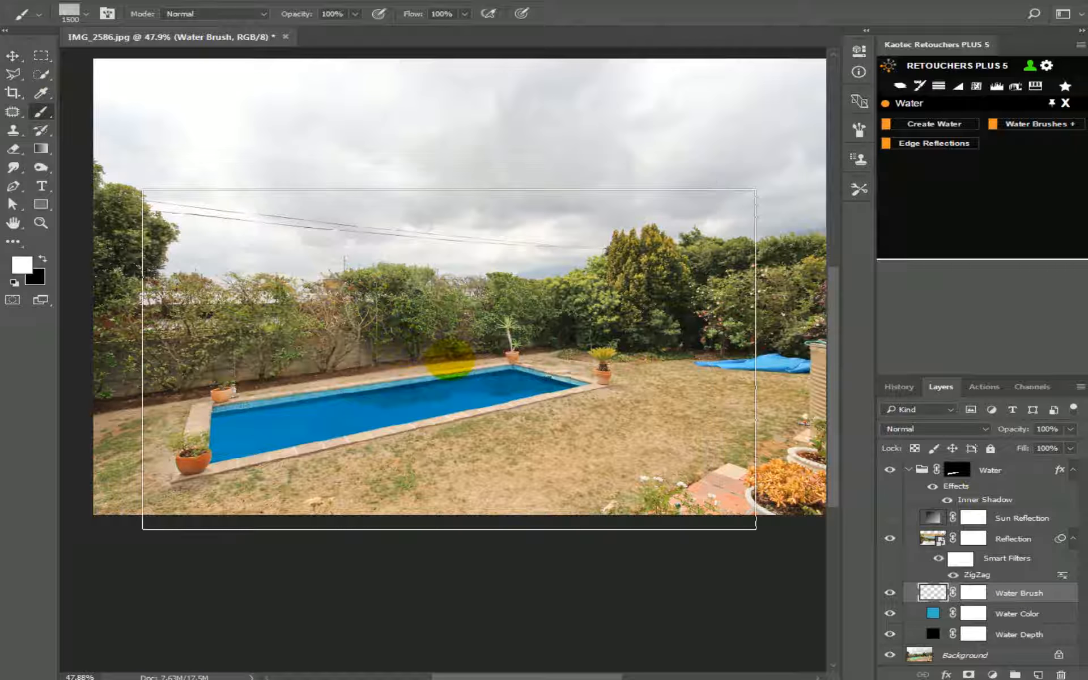
{"action": "key", "text": "bracketleft"}
{"action": "key", "text": "bracketleft"}
{"action": "key", "text": "bracketleft"}
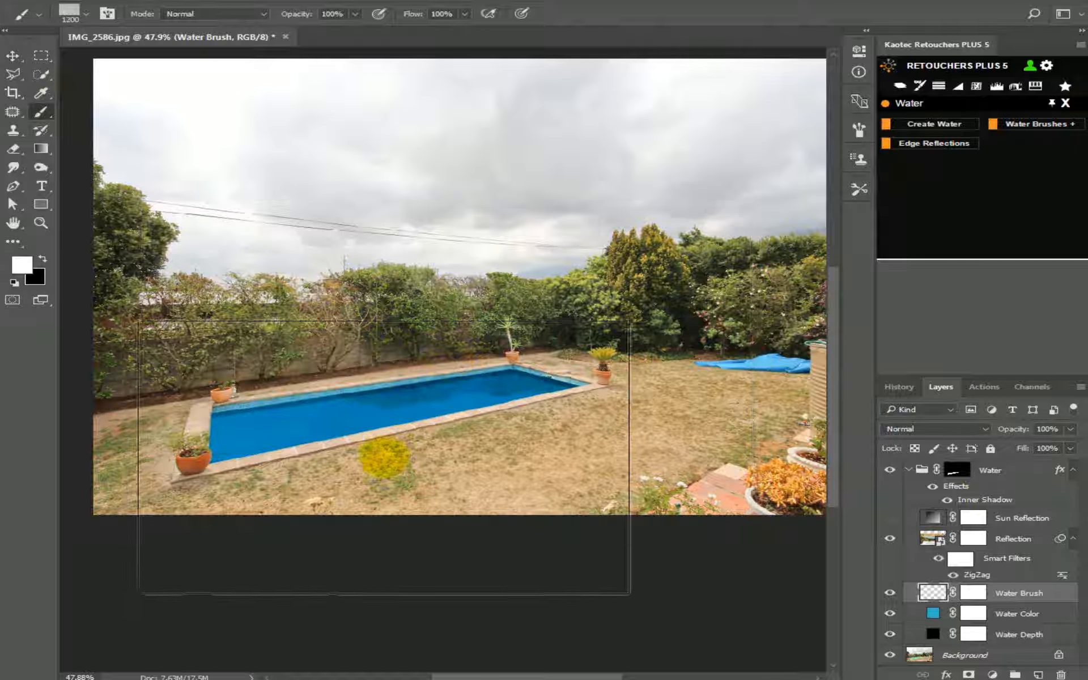
{"action": "key", "text": "bracketleft"}
{"action": "key", "text": "bracketleft"}
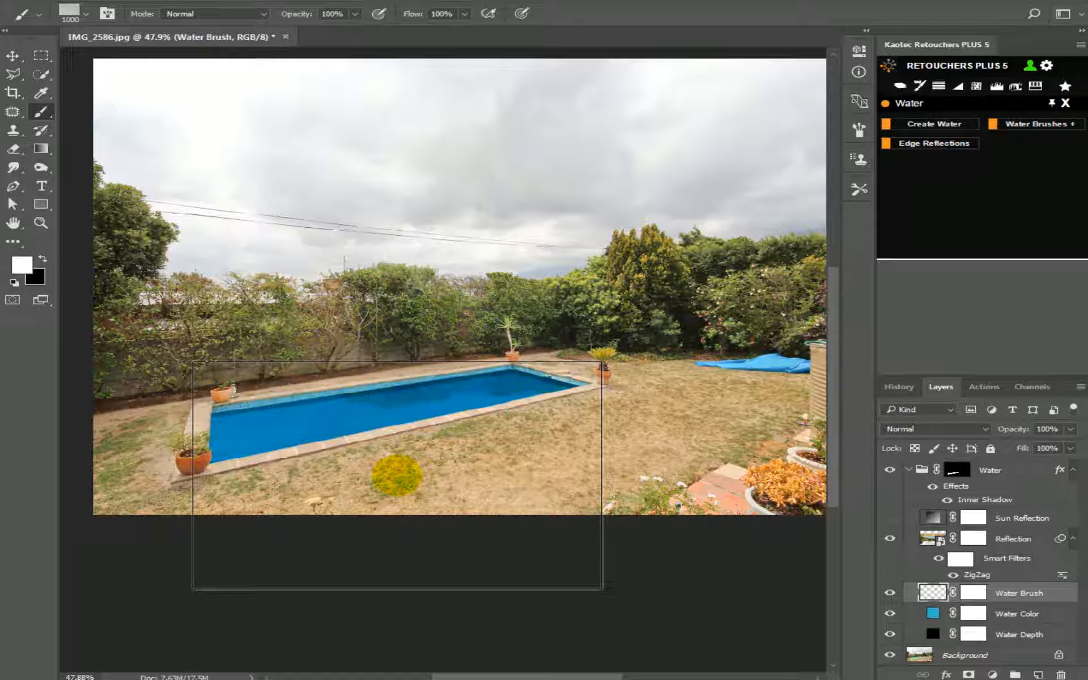
{"action": "left_click", "coordinate": [397, 474]}
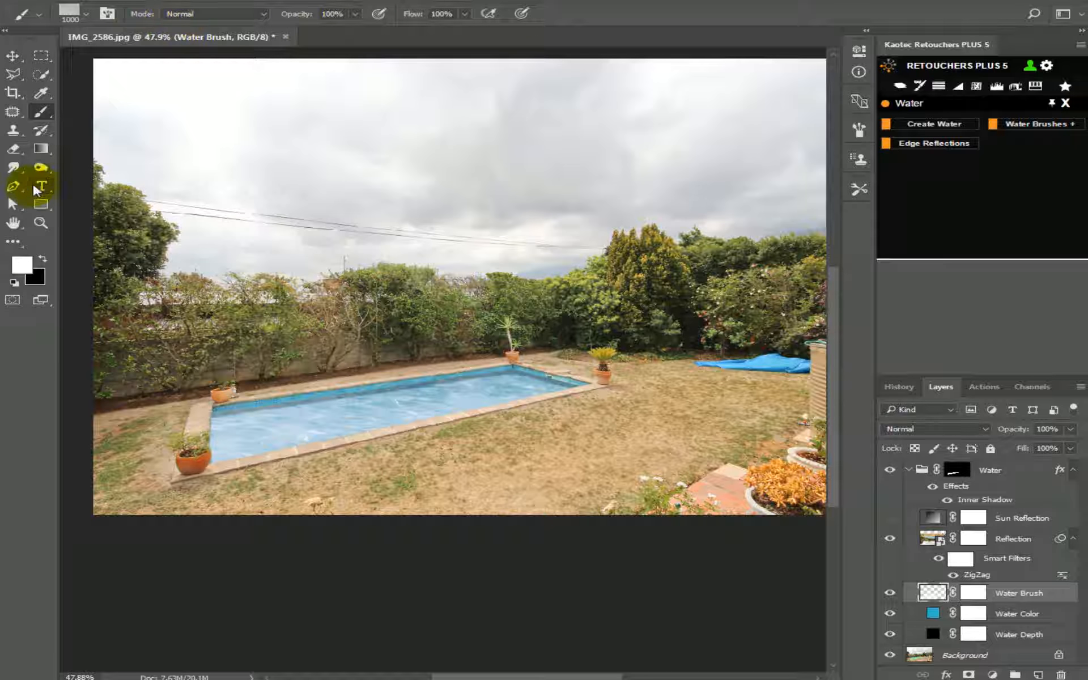
{"action": "left_click_drag", "start_coordinate": [452, 418], "coordinate": [492, 384]}
{"action": "mouse_move", "coordinate": [413, 422]}
{"action": "left_mouse_down"}
{"action": "mouse_move", "coordinate": [376, 408]}
{"action": "mouse_move", "coordinate": [357, 430]}
{"action": "mouse_move", "coordinate": [406, 434]}
{"action": "mouse_move", "coordinate": [393, 451]}
{"action": "left_mouse_up"}
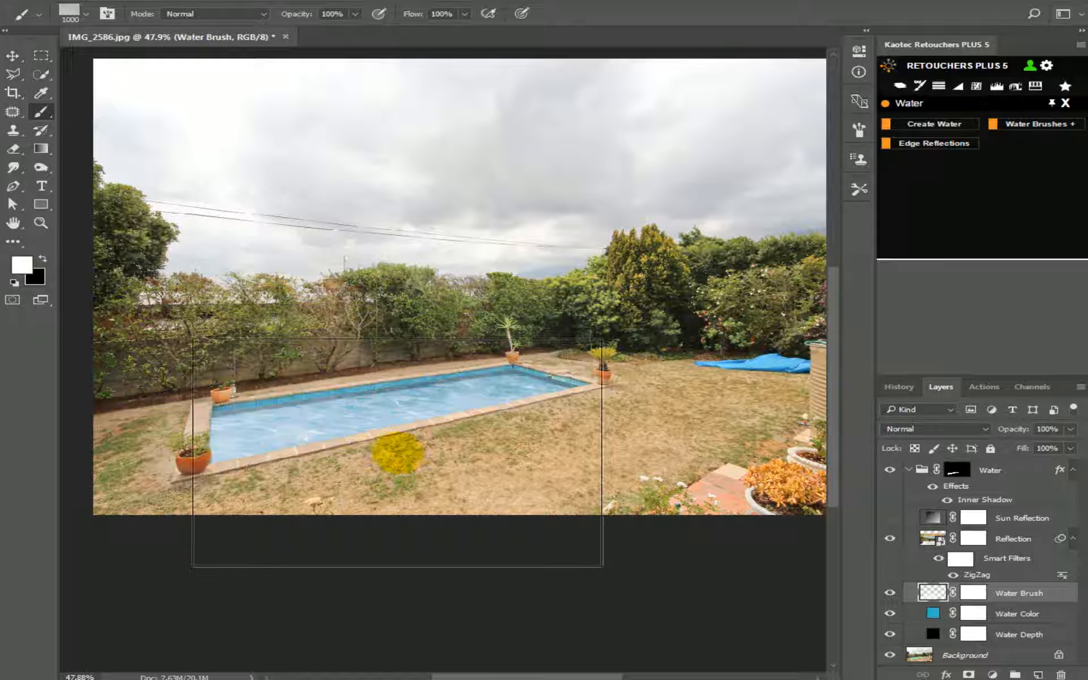
Target the Water Brush layer's mask and set up a soft round brush at 10% flow with black as the foreground color.
{"action": "mouse_move", "coordinate": [651, 538]}
{"action": "left_mouse_down"}
{"action": "mouse_move", "coordinate": [427, 444]}
{"action": "mouse_move", "coordinate": [517, 427]}
{"action": "mouse_move", "coordinate": [497, 445]}
{"action": "left_mouse_up"}
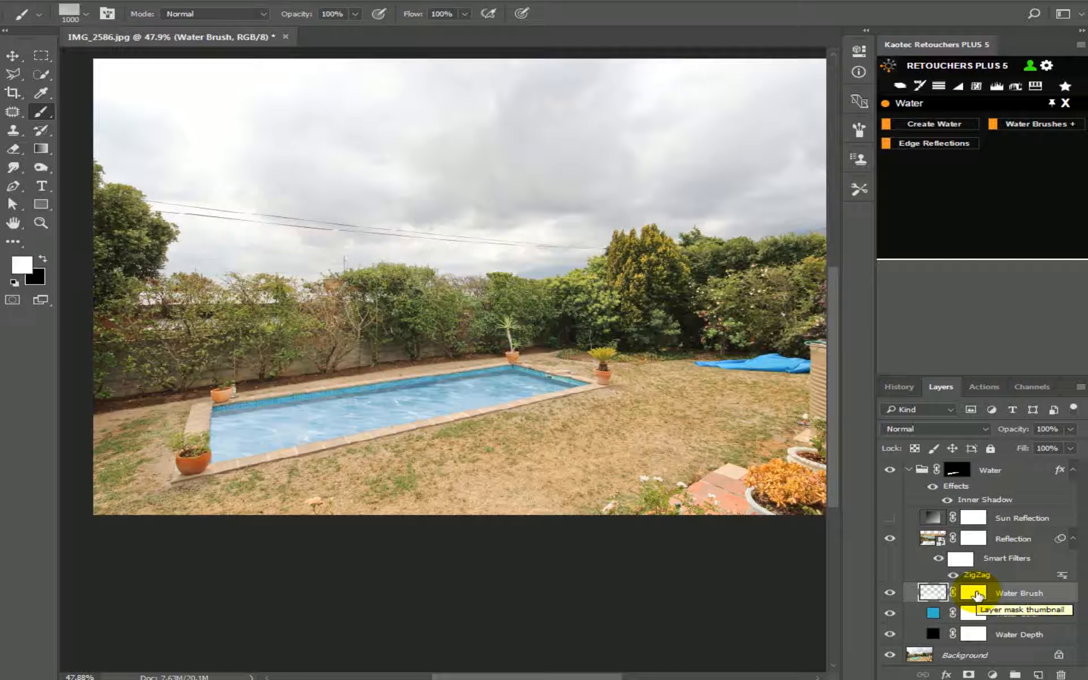
{"action": "left_click", "coordinate": [974, 593]}
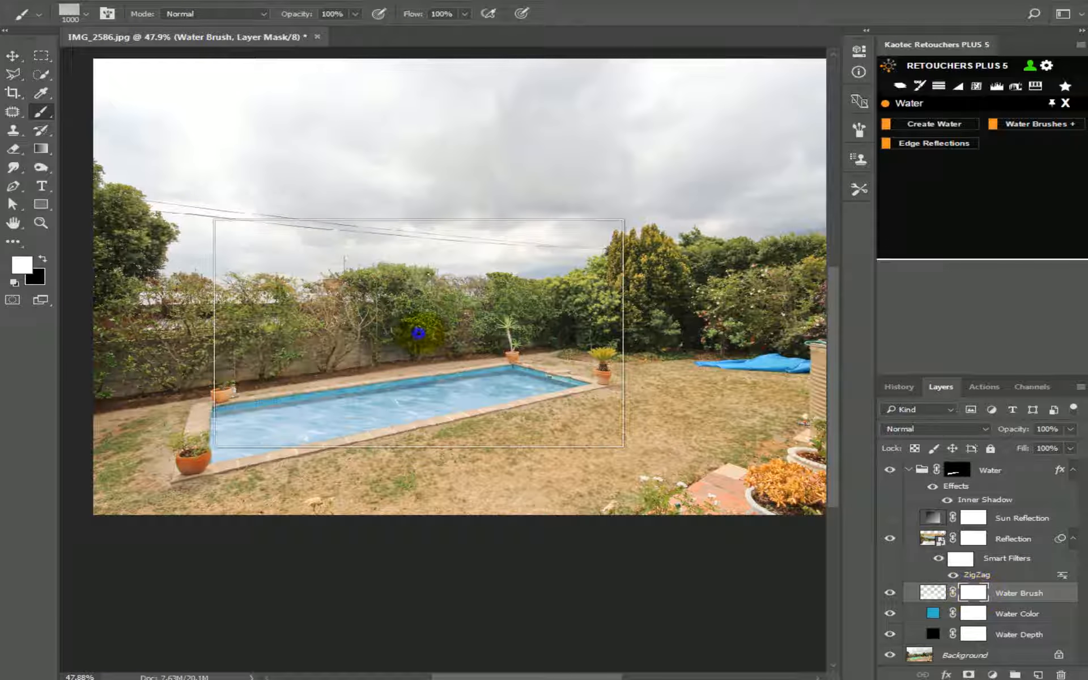
{"action": "right_click", "coordinate": [539, 449]}
{"action": "scroll", "coordinate": [539, 449], "scroll_direction": "up", "scroll_amount": 3}
{"action": "left_click", "coordinate": [535, 412]}
{"action": "left_click", "coordinate": [519, 412]}
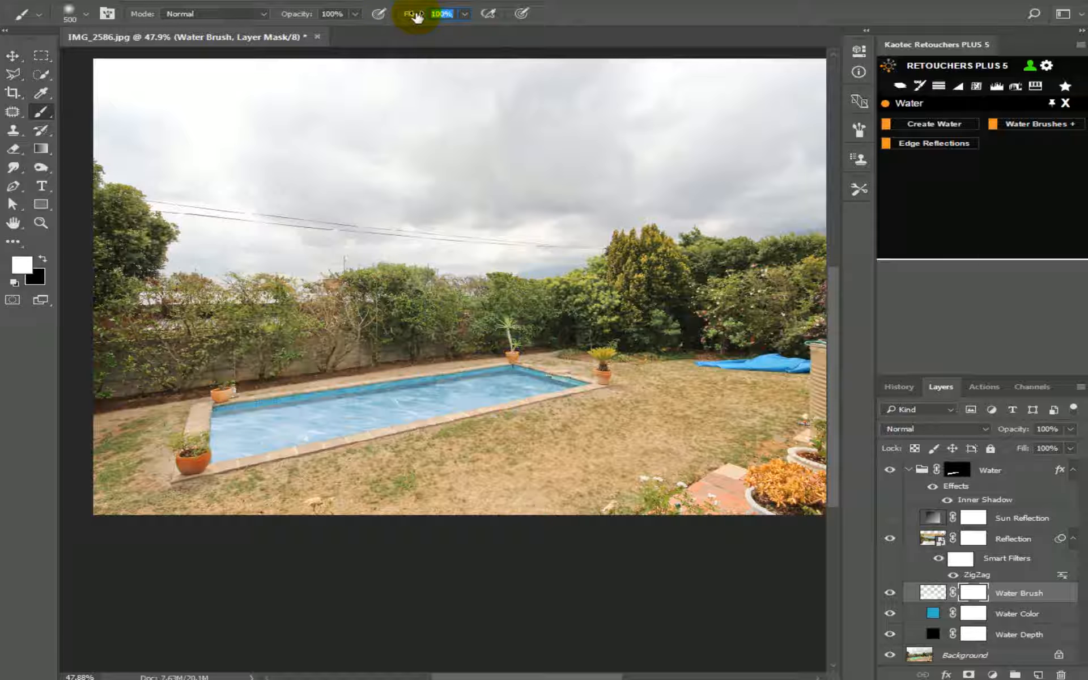
{"action": "key", "text": "x"}
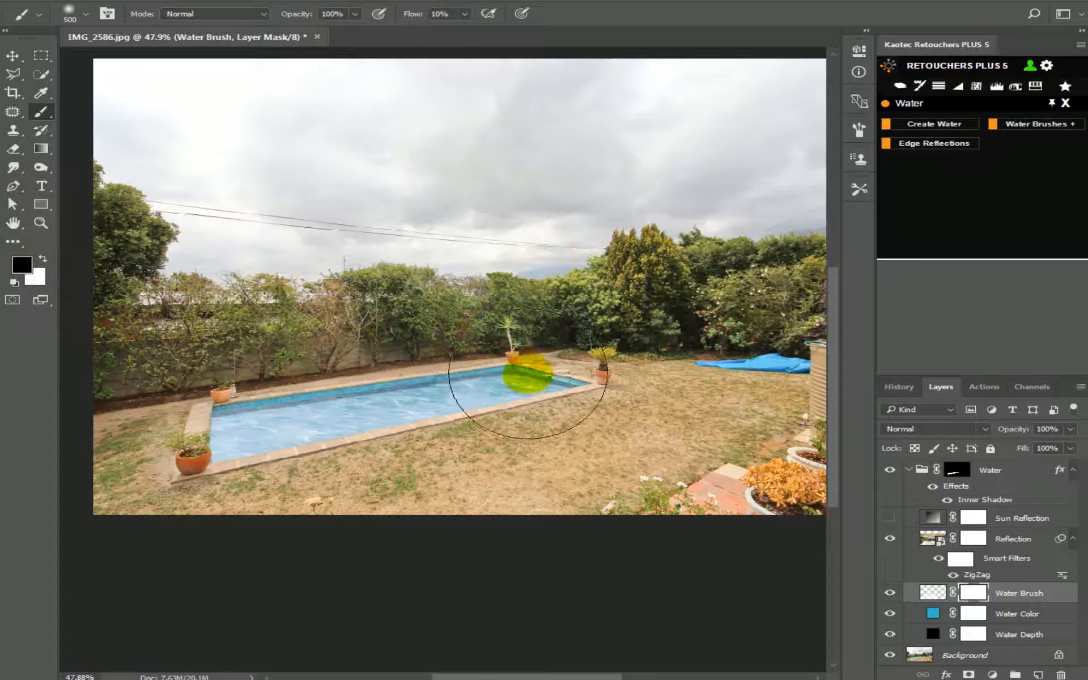
Reduce the brush to size 175 and paint black on the Water Brush mask to fade the ripples across the pool.
{"action": "key", "text": "bracketleft"}
{"action": "key", "text": "bracketleft"}
{"action": "key", "text": "bracketleft"}
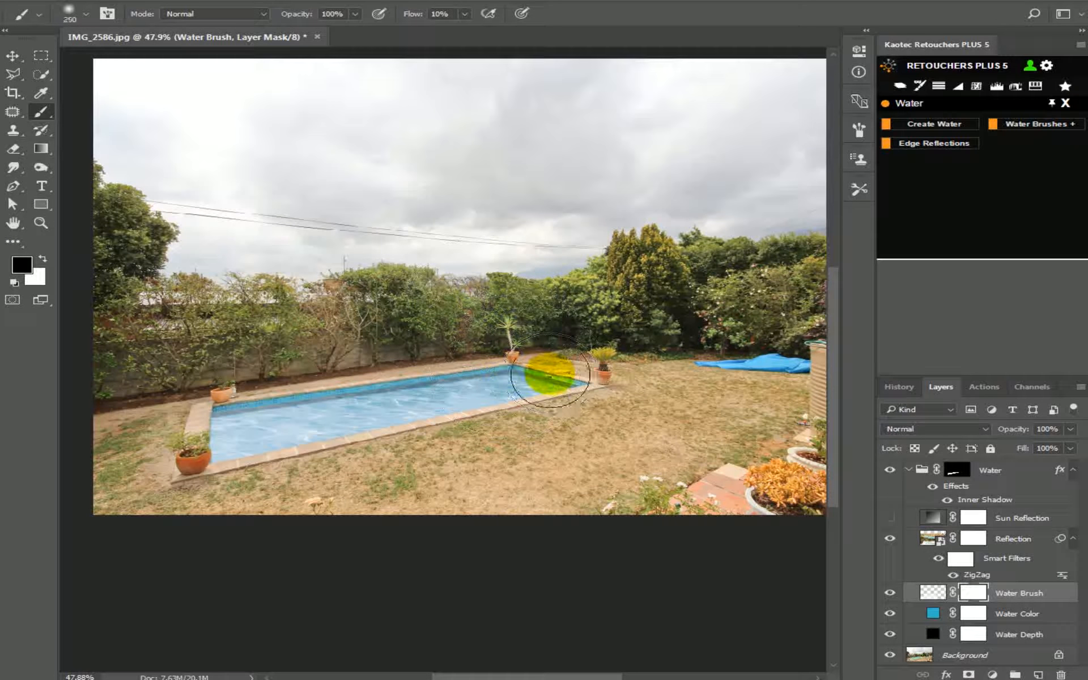
{"action": "key", "text": "bracketleft"}
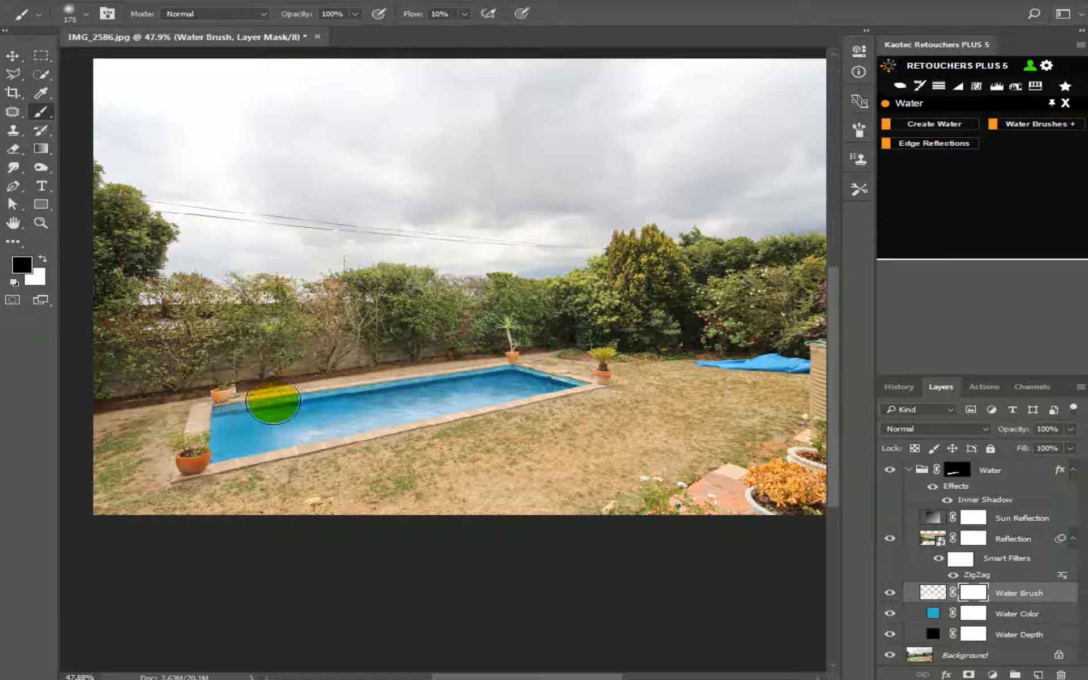
{"action": "mouse_move", "coordinate": [205, 419]}
{"action": "left_mouse_down"}
{"action": "mouse_move", "coordinate": [199, 487]}
{"action": "mouse_move", "coordinate": [196, 445]}
{"action": "mouse_move", "coordinate": [288, 488]}
{"action": "mouse_move", "coordinate": [496, 368]}
{"action": "mouse_move", "coordinate": [346, 387]}
{"action": "mouse_move", "coordinate": [468, 372]}
{"action": "mouse_move", "coordinate": [277, 413]}
{"action": "mouse_move", "coordinate": [529, 368]}
{"action": "mouse_move", "coordinate": [301, 410]}
{"action": "mouse_move", "coordinate": [431, 412]}
{"action": "mouse_move", "coordinate": [374, 391]}
{"action": "mouse_move", "coordinate": [259, 417]}
{"action": "mouse_move", "coordinate": [272, 411]}
{"action": "mouse_move", "coordinate": [197, 414]}
{"action": "mouse_move", "coordinate": [260, 459]}
{"action": "mouse_move", "coordinate": [483, 427]}
{"action": "mouse_move", "coordinate": [524, 403]}
{"action": "left_mouse_up"}
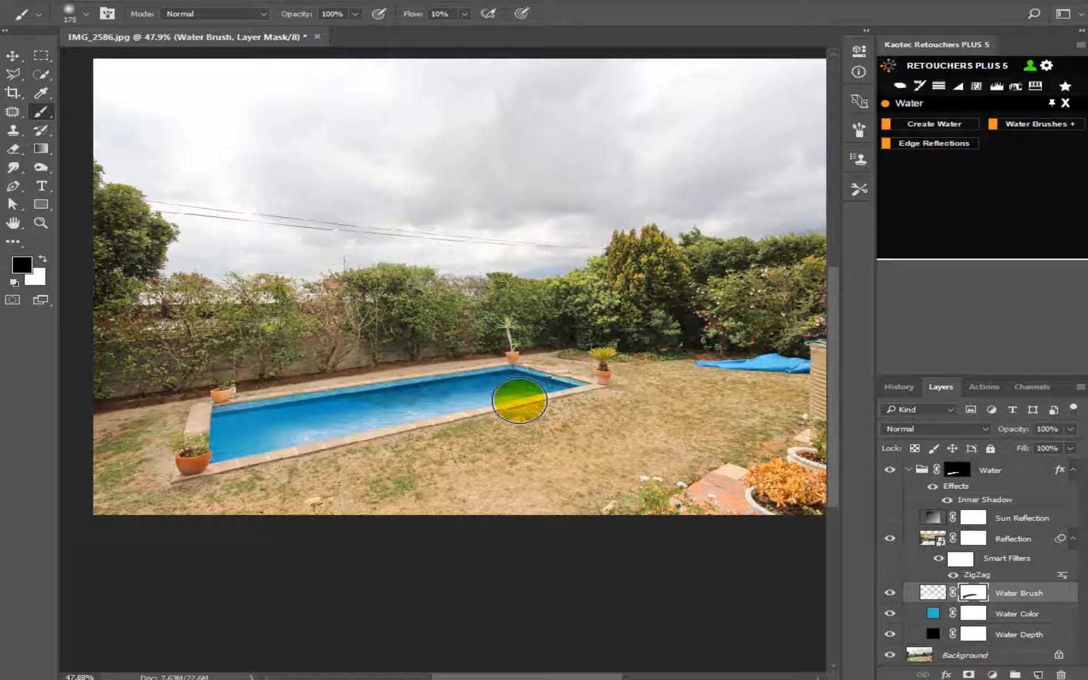
{"action": "mouse_move", "coordinate": [520, 397]}
{"action": "left_mouse_down"}
{"action": "mouse_move", "coordinate": [581, 383]}
{"action": "mouse_move", "coordinate": [253, 416]}
{"action": "mouse_move", "coordinate": [385, 414]}
{"action": "mouse_move", "coordinate": [276, 426]}
{"action": "left_mouse_up"}
{"action": "left_click_drag", "start_coordinate": [216, 421], "coordinate": [279, 425]}
Paint white on the Water Brush mask along the pool's near edge to bring back some ripples.
{"action": "scroll", "coordinate": [583, 376], "scroll_direction": "up", "scroll_amount": 5}
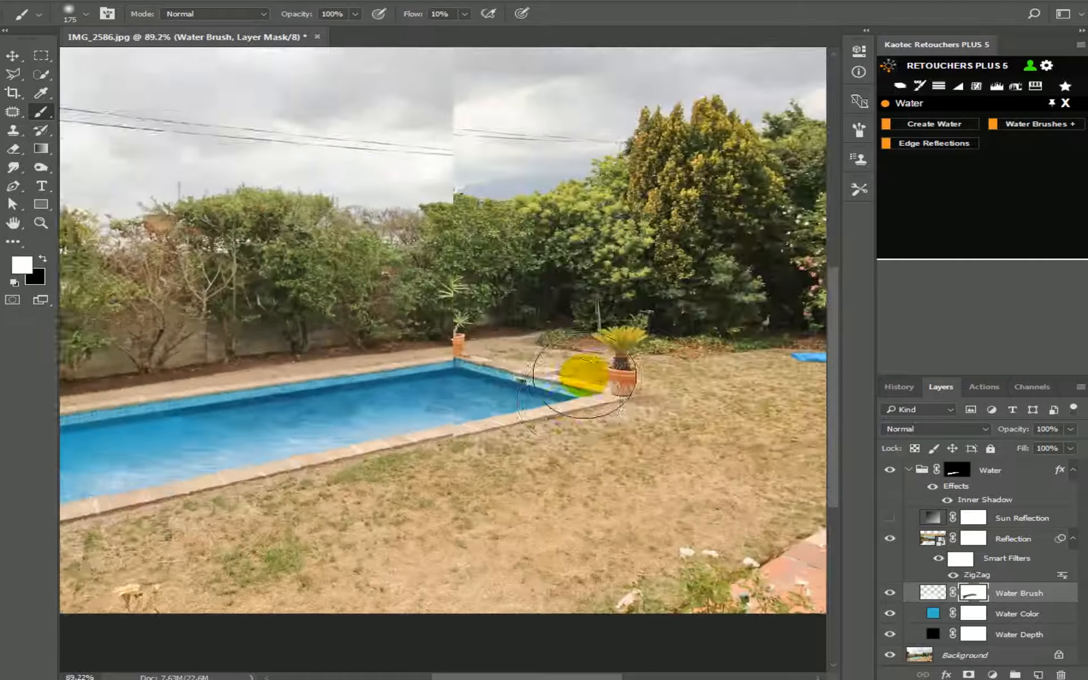
{"action": "left_click_drag", "start_coordinate": [408, 441], "coordinate": [574, 390]}
{"action": "left_click_drag", "start_coordinate": [258, 476], "coordinate": [238, 510]}
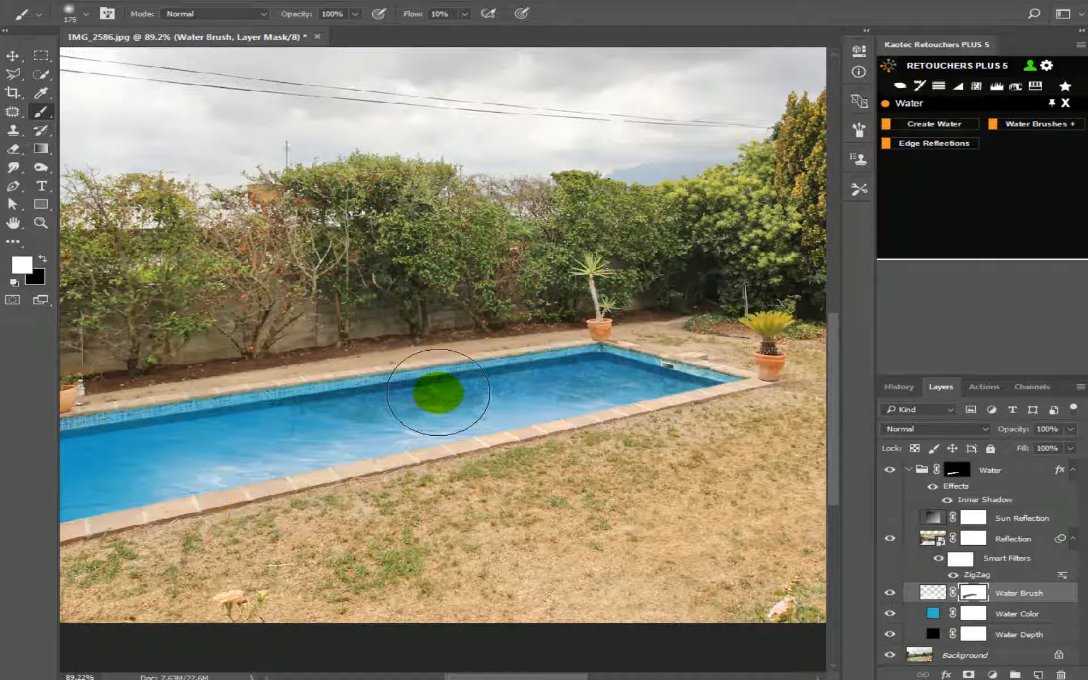
Soften the remaining ripples in the middle of the pool with black on the mask, using brush size 90 and reducing opacity to 30%.
{"action": "key", "text": "x"}
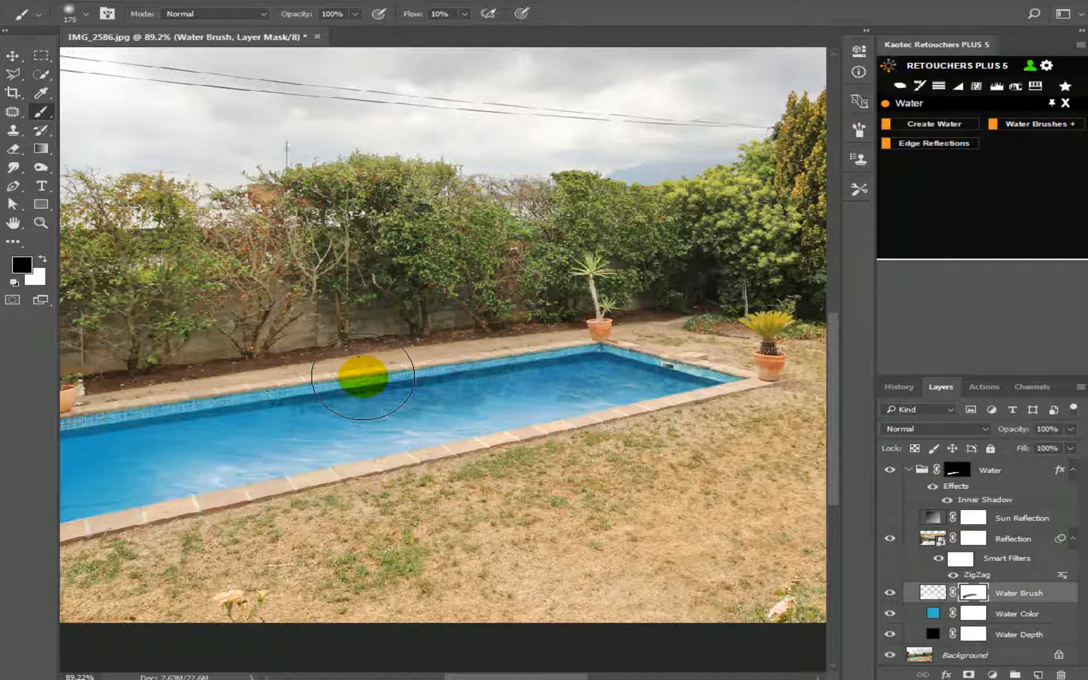
{"action": "key", "text": "bracketright"}
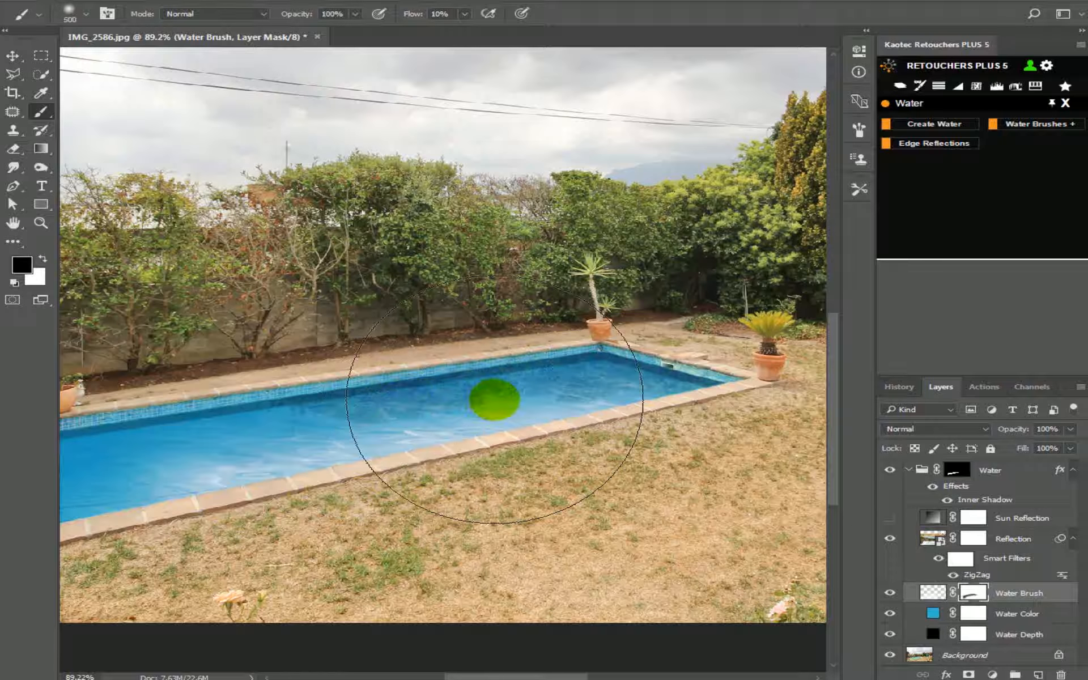
{"action": "key", "text": "bracketleft"}
{"action": "key", "text": "bracketleft"}
{"action": "key", "text": "bracketleft"}
{"action": "key", "text": "bracketleft"}
{"action": "key", "text": "bracketleft"}
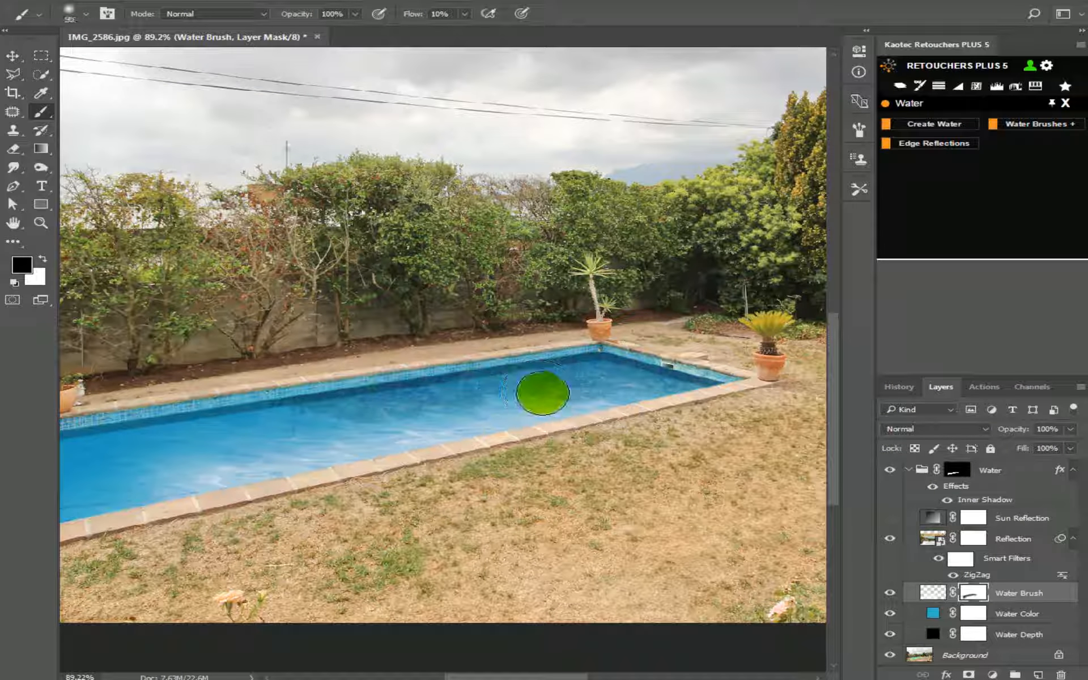
{"action": "left_click_drag", "start_coordinate": [539, 393], "coordinate": [404, 417]}
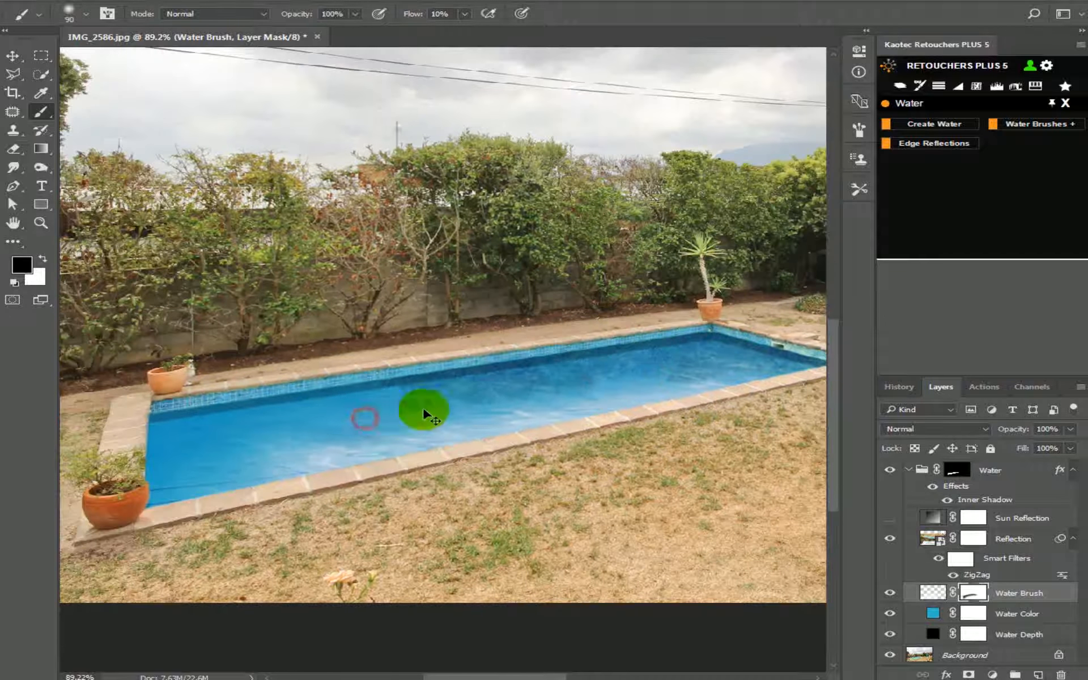
{"action": "left_click_drag", "start_coordinate": [278, 428], "coordinate": [388, 408]}
{"action": "mouse_move", "coordinate": [287, 429]}
{"action": "left_mouse_down"}
{"action": "mouse_move", "coordinate": [563, 384]}
{"action": "mouse_move", "coordinate": [687, 372]}
{"action": "mouse_move", "coordinate": [743, 383]}
{"action": "mouse_move", "coordinate": [682, 369]}
{"action": "mouse_move", "coordinate": [527, 386]}
{"action": "mouse_move", "coordinate": [260, 446]}
{"action": "mouse_move", "coordinate": [509, 409]}
{"action": "left_mouse_up"}
Hide the Water group and outline the large pale step at the pool's shallow end with the Polygonal Lasso.
{"action": "scroll", "coordinate": [389, 440], "scroll_direction": "down", "scroll_amount": 5}
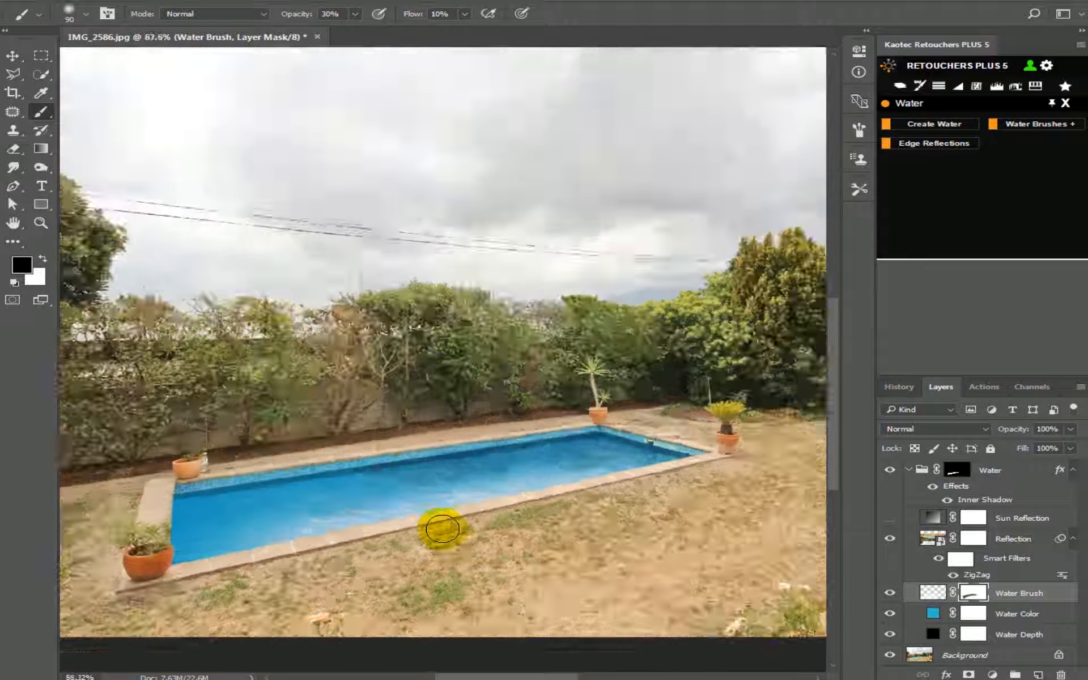
{"action": "scroll", "coordinate": [357, 485], "scroll_direction": "up", "scroll_amount": 5}
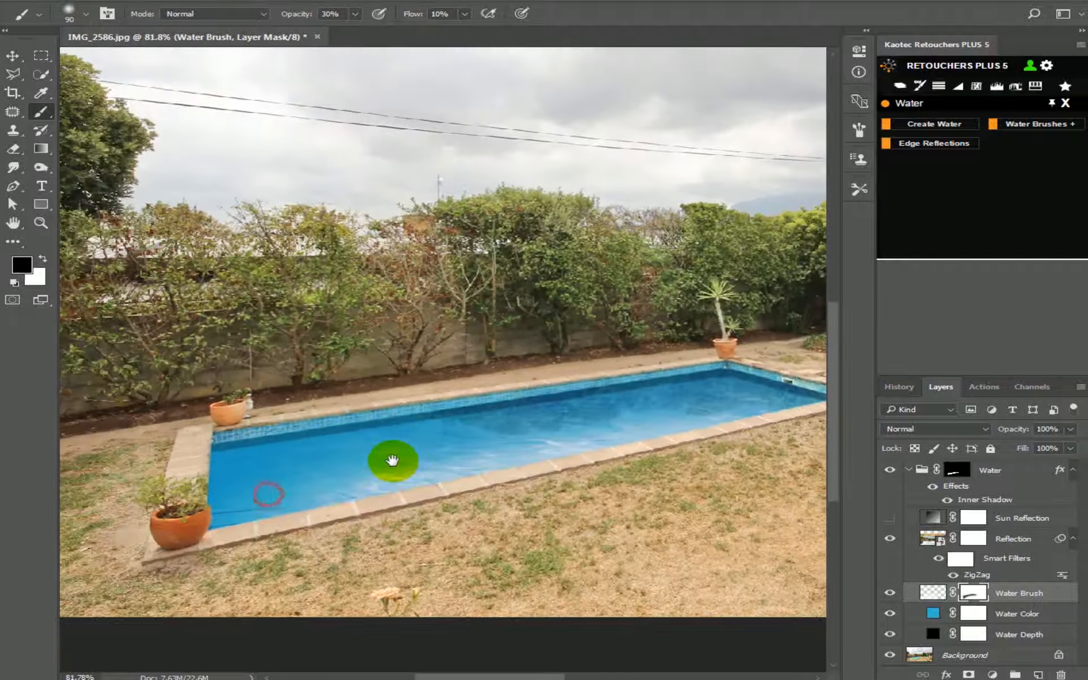
{"action": "scroll", "coordinate": [398, 458], "scroll_direction": "up", "scroll_amount": 3}
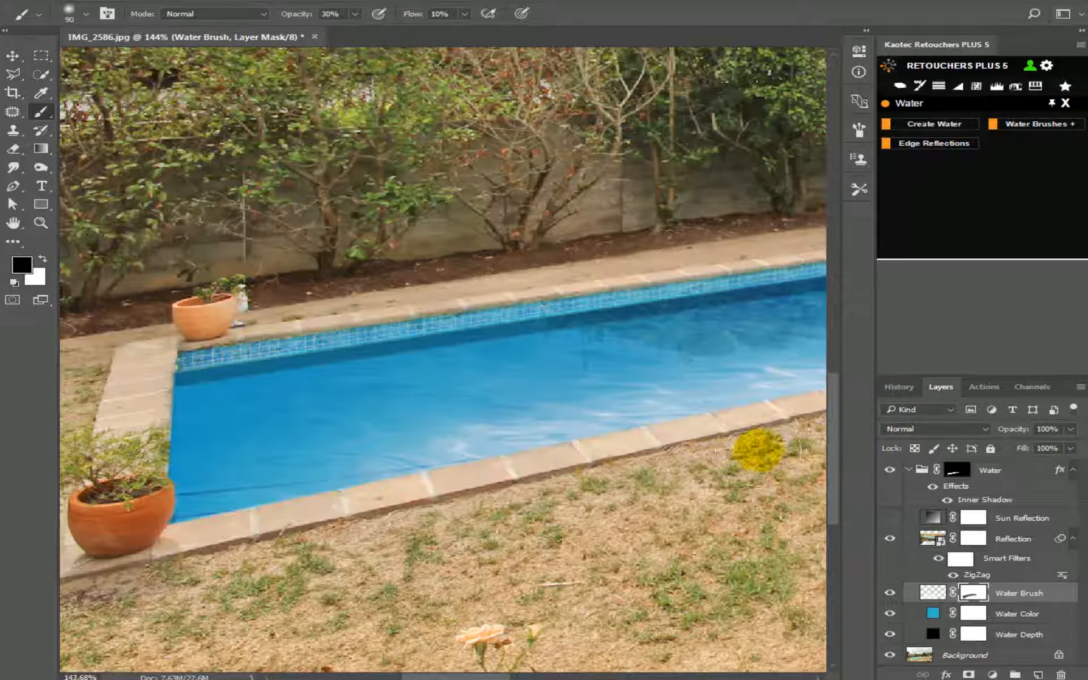
{"action": "scroll", "coordinate": [328, 394], "scroll_direction": "down", "scroll_amount": 1}
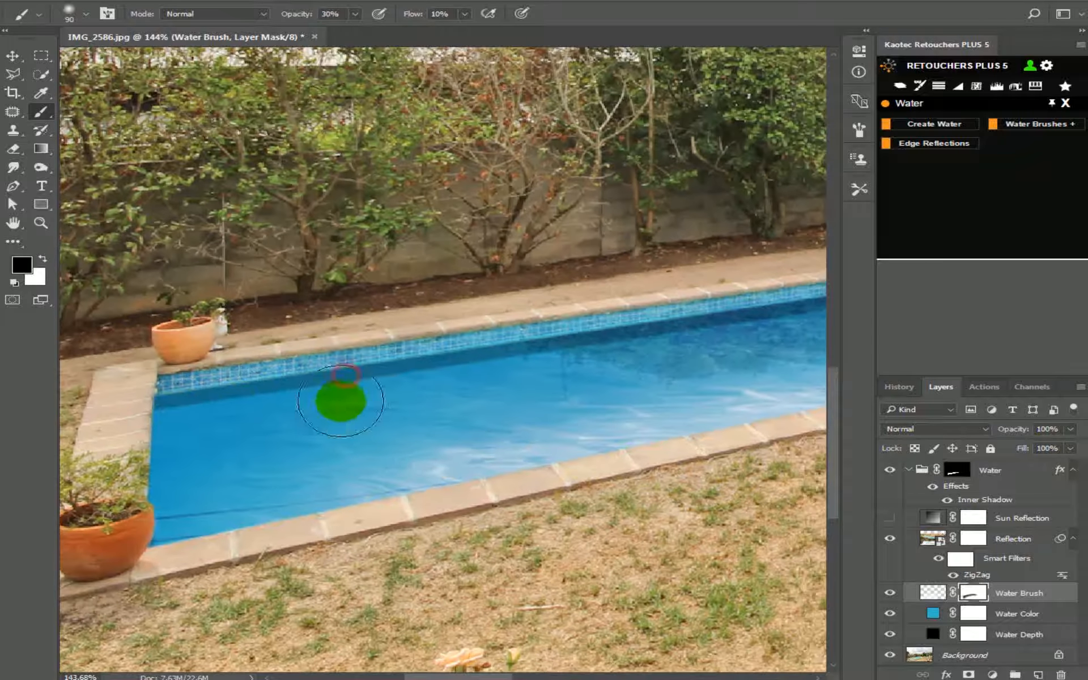
{"action": "left_click", "coordinate": [891, 475]}
{"action": "scroll", "coordinate": [580, 440], "scroll_direction": "up", "scroll_amount": 3}
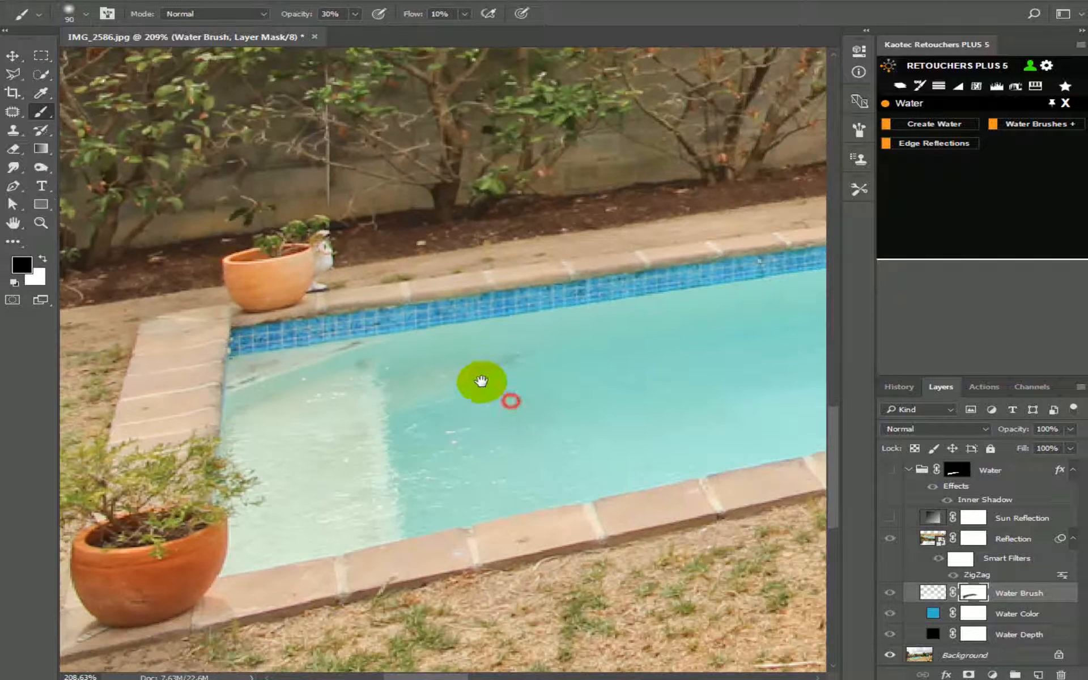
{"action": "left_click", "coordinate": [14, 76]}
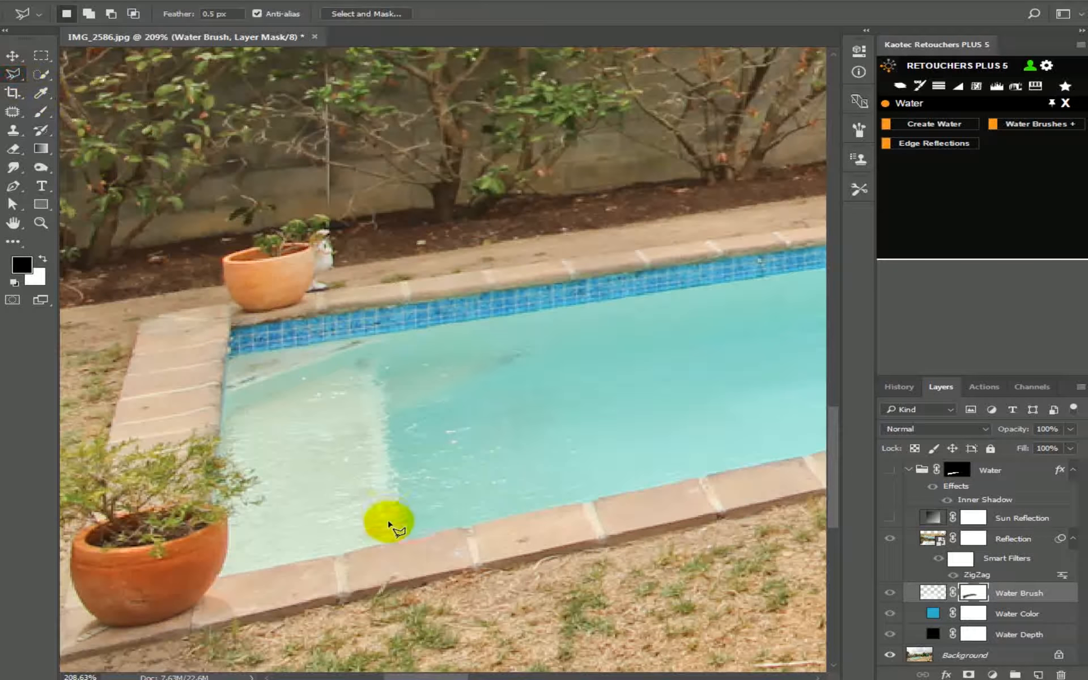
{"action": "left_click", "coordinate": [401, 541]}
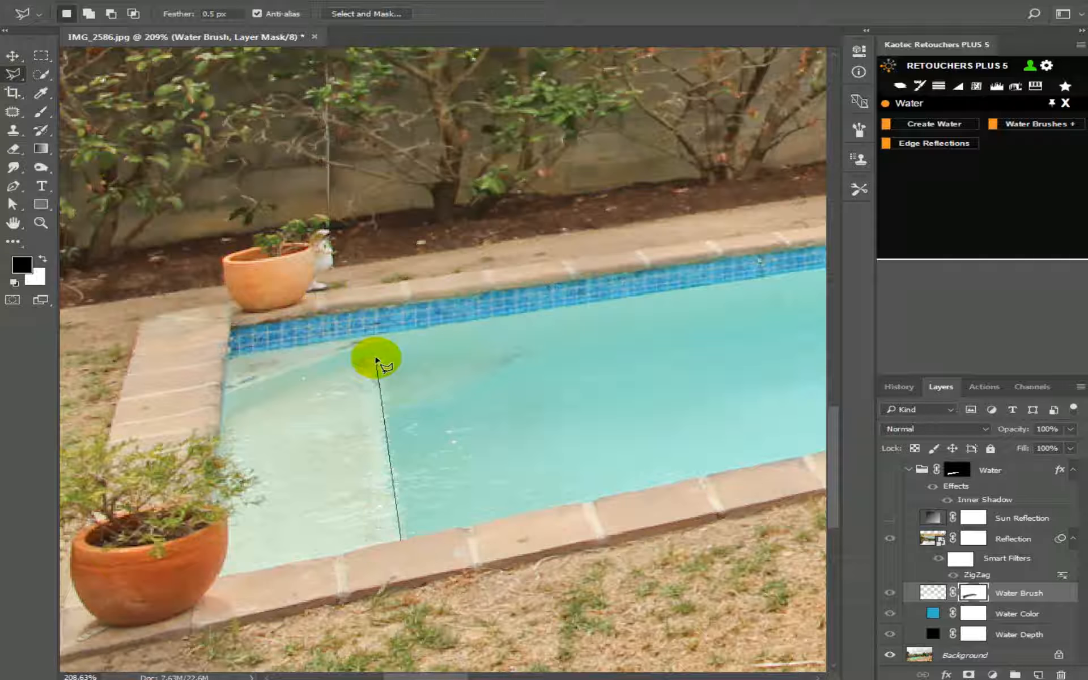
{"action": "left_click", "coordinate": [380, 362]}
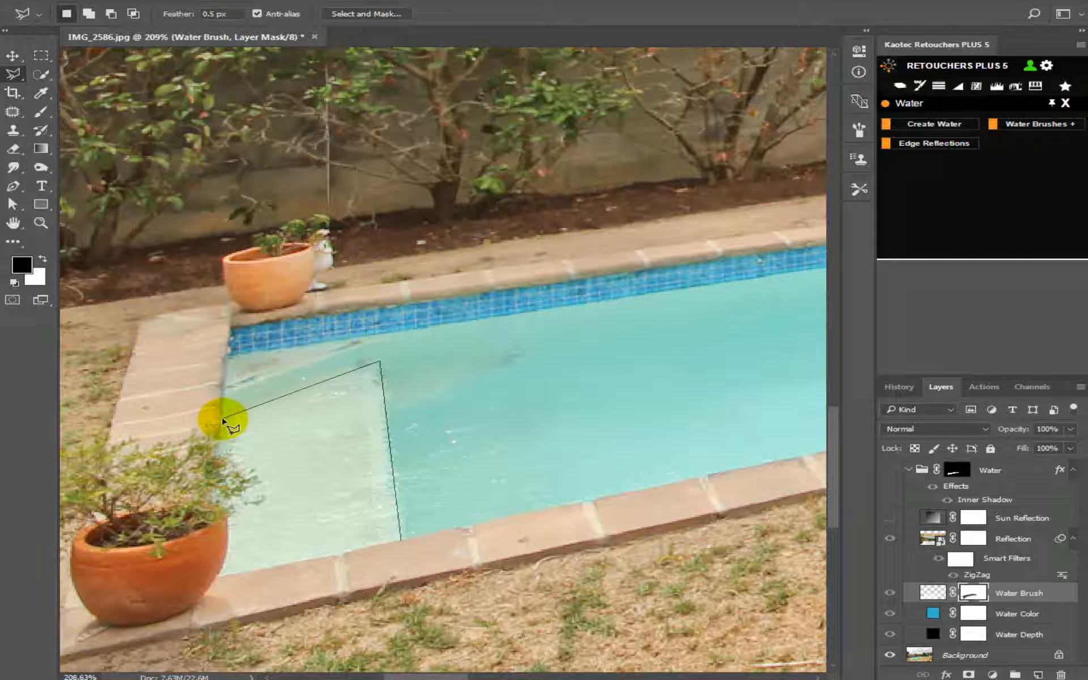
{"action": "left_click", "coordinate": [220, 418]}
{"action": "double_click", "coordinate": [212, 578]}
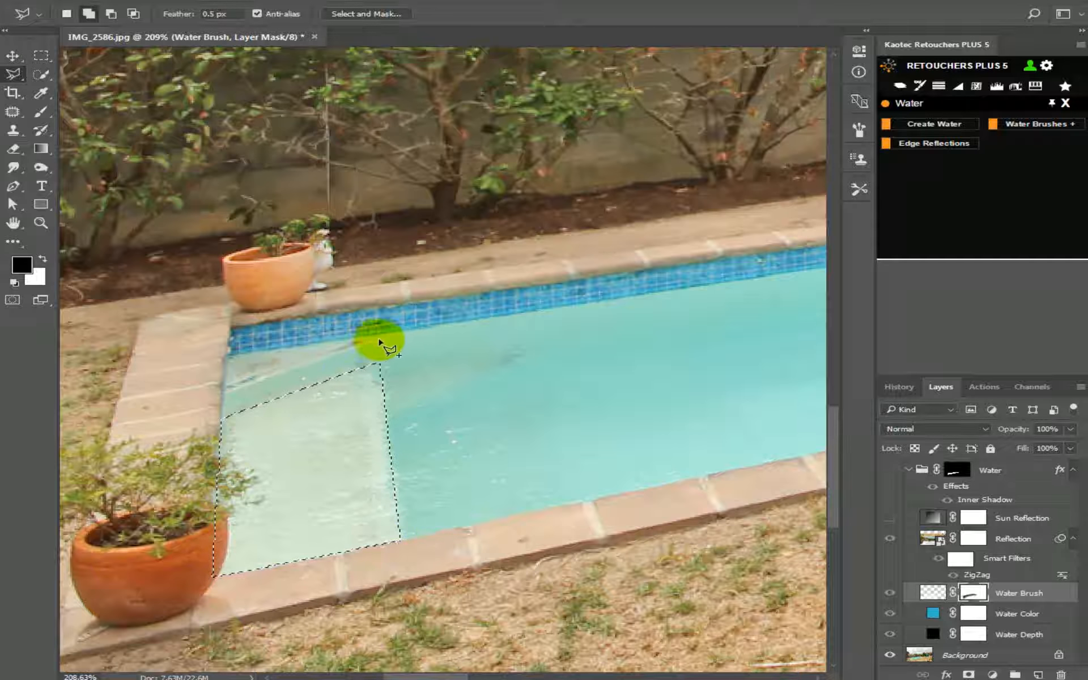
Add the narrow triangular step just below the tiles in the pool's far corner to the selection.
{"action": "left_click", "coordinate": [396, 334]}
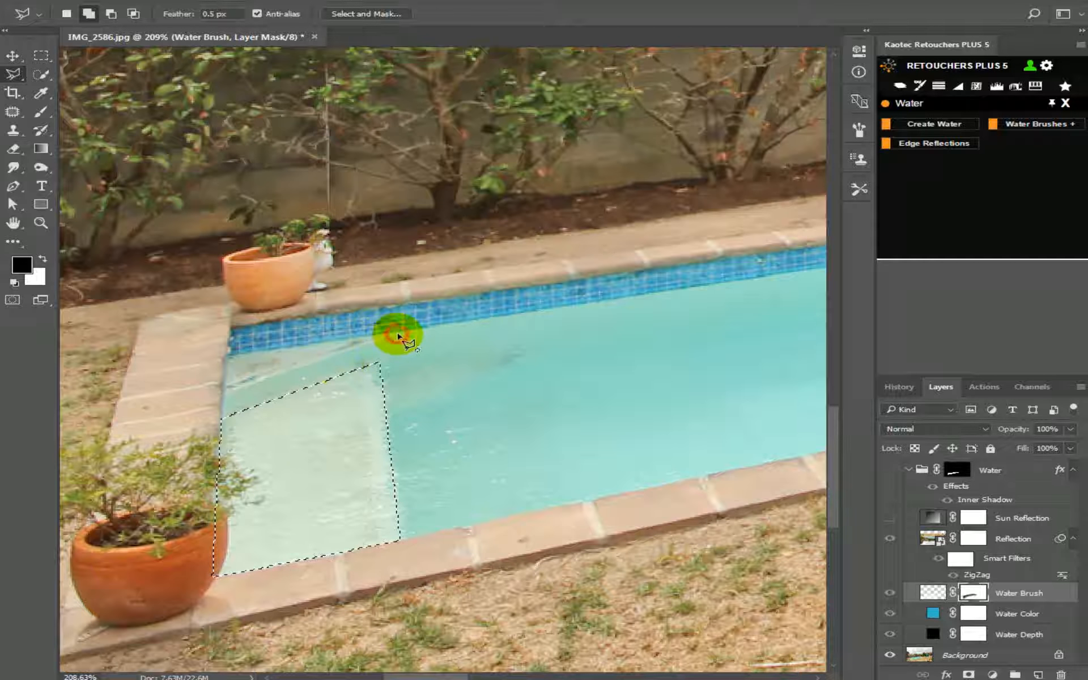
{"action": "left_click", "coordinate": [224, 392]}
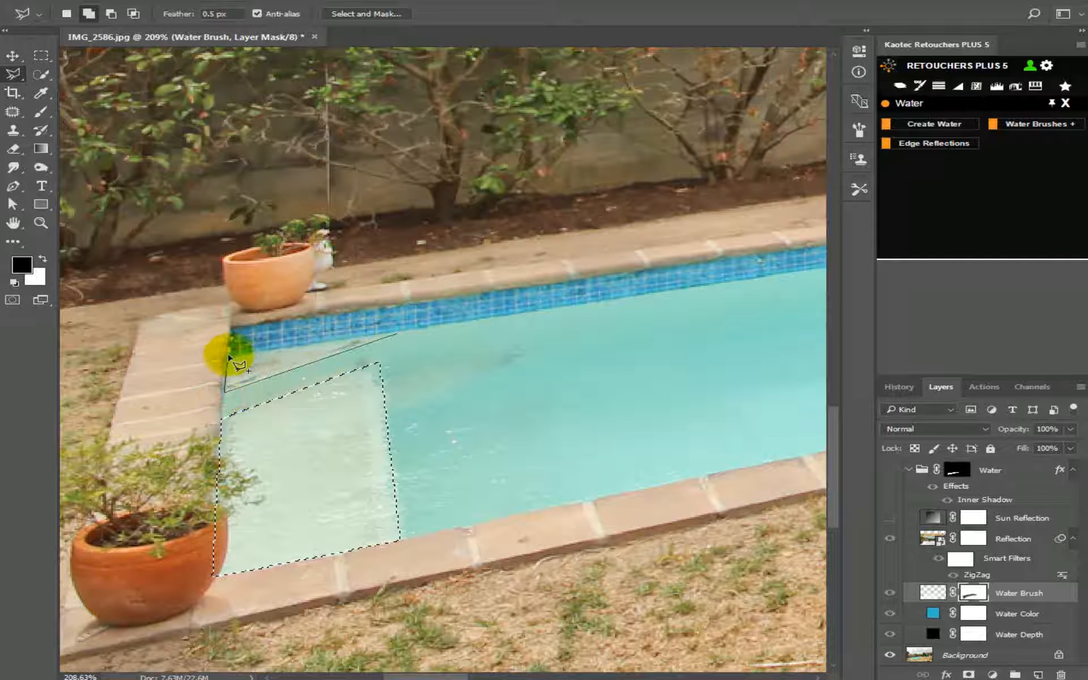
{"action": "left_click", "coordinate": [227, 357]}
{"action": "left_click", "coordinate": [396, 334]}
Add the triangular ledge extending from the large step toward the middle of the pool to the selection.
{"action": "scroll", "coordinate": [393, 324], "scroll_direction": "down", "scroll_amount": 1}
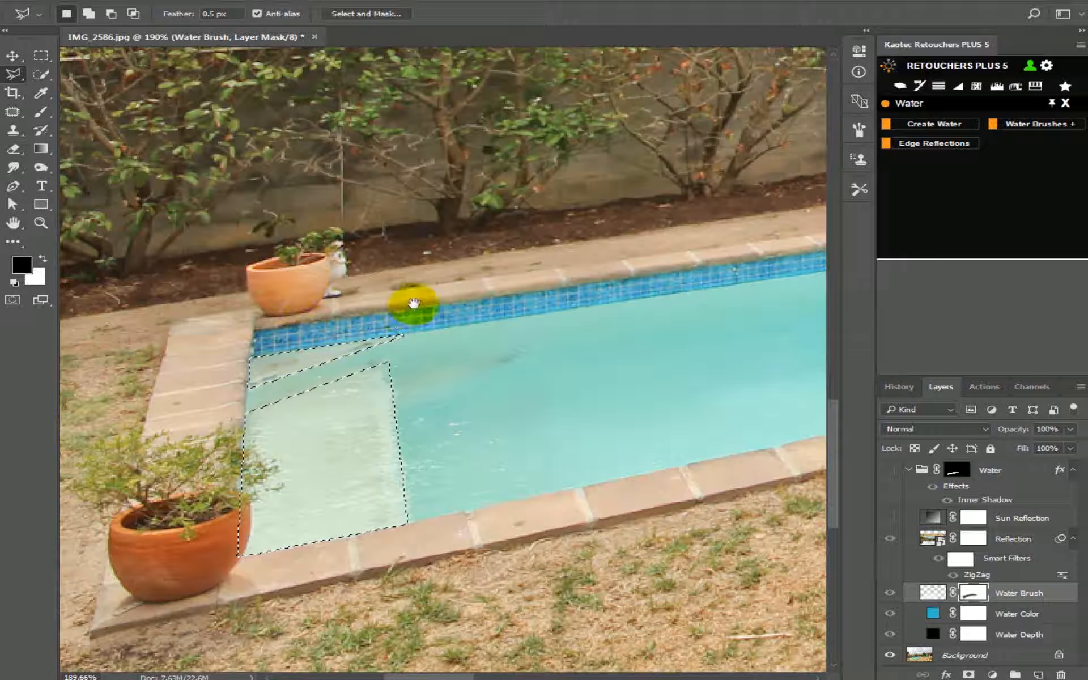
{"action": "left_click_drag", "start_coordinate": [414, 303], "coordinate": [389, 327]}
{"action": "scroll", "coordinate": [478, 394], "scroll_direction": "up", "scroll_amount": 5}
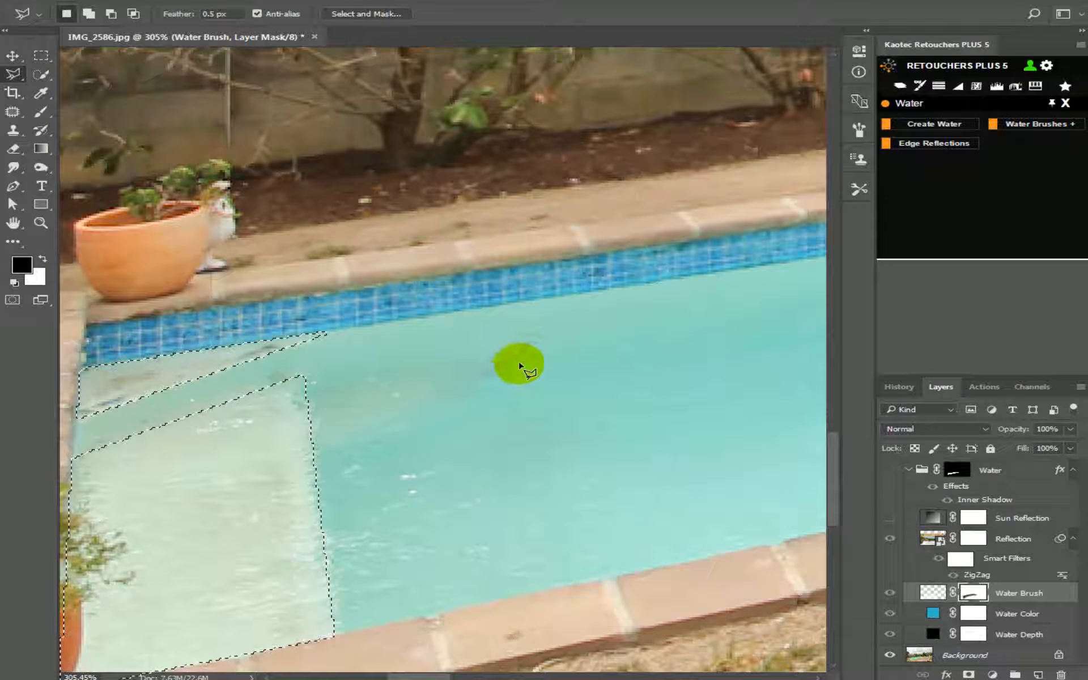
{"action": "key", "text": "shift"}
{"action": "left_click", "coordinate": [536, 356]}
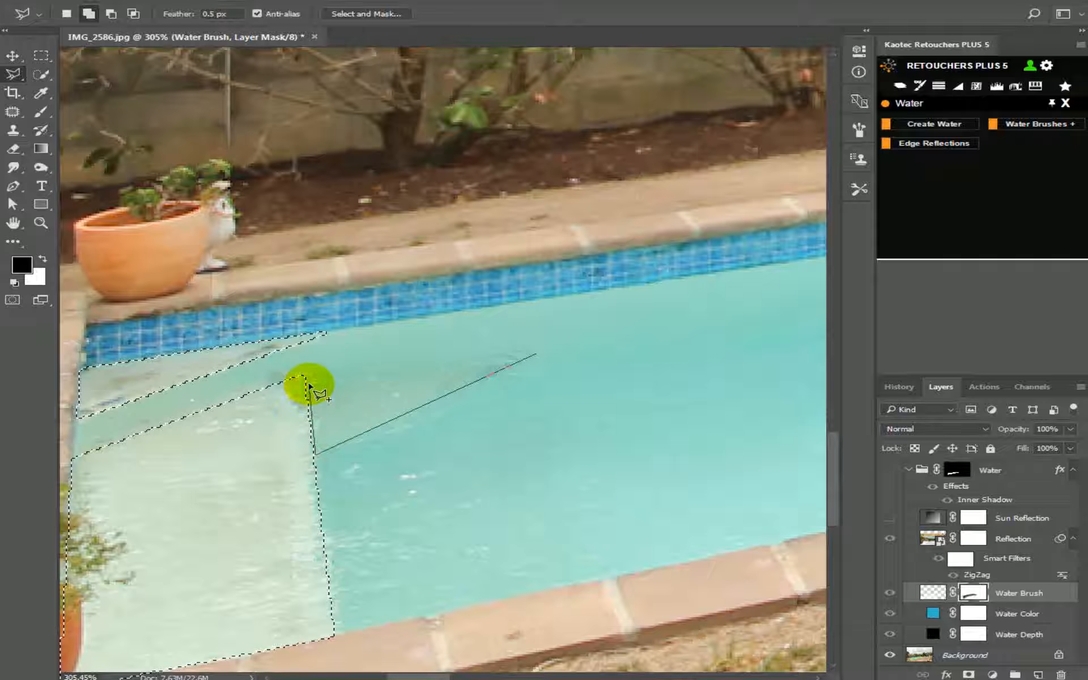
{"action": "left_click", "coordinate": [316, 453]}
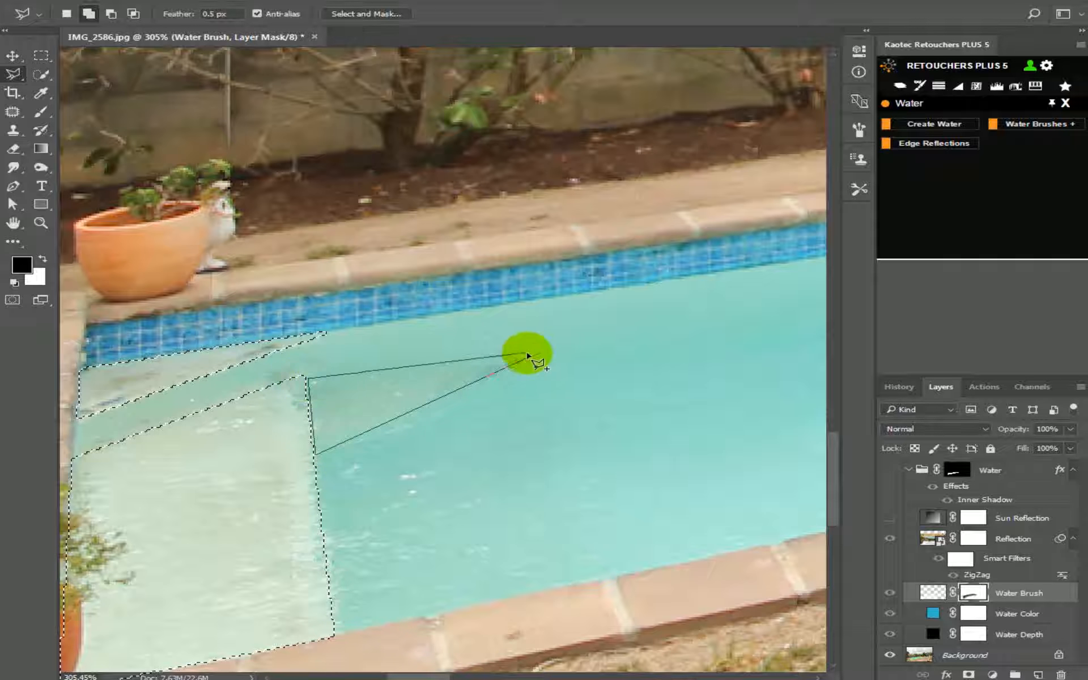
{"action": "scroll", "coordinate": [533, 356], "scroll_direction": "down", "scroll_amount": 5}
{"action": "left_click_drag", "start_coordinate": [550, 396], "coordinate": [525, 411]}
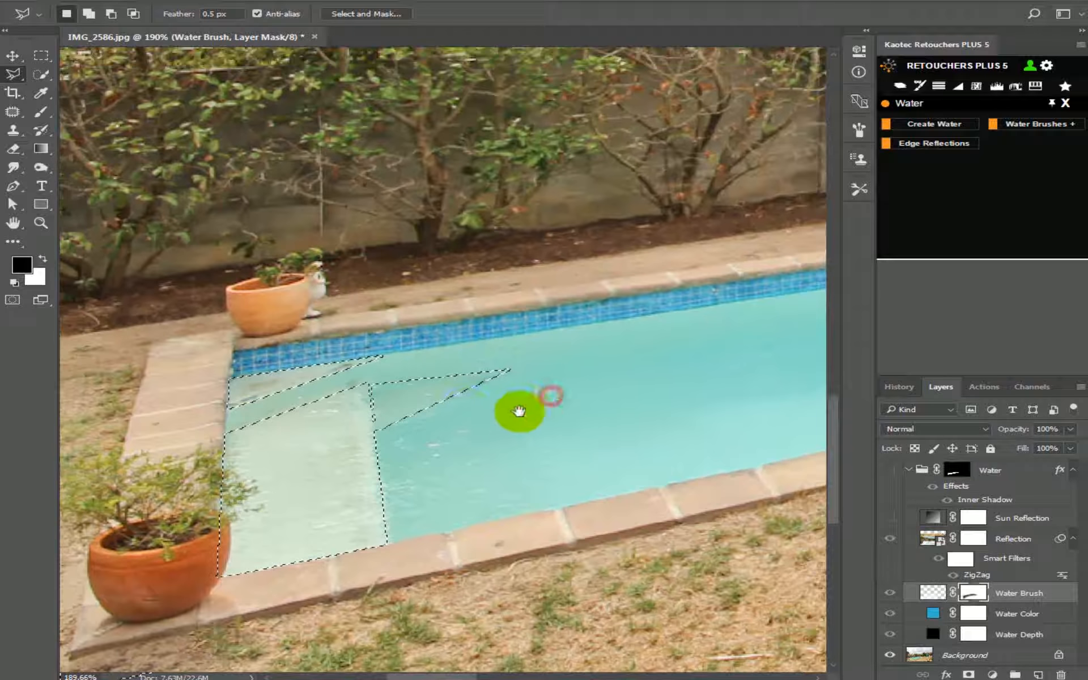
Feather the pool step selection by 3 pixels and show the Water group again.
{"action": "scroll", "coordinate": [467, 409], "scroll_direction": "left", "scroll_amount": 2}
{"action": "scroll", "coordinate": [432, 401], "scroll_direction": "up", "scroll_amount": 3}
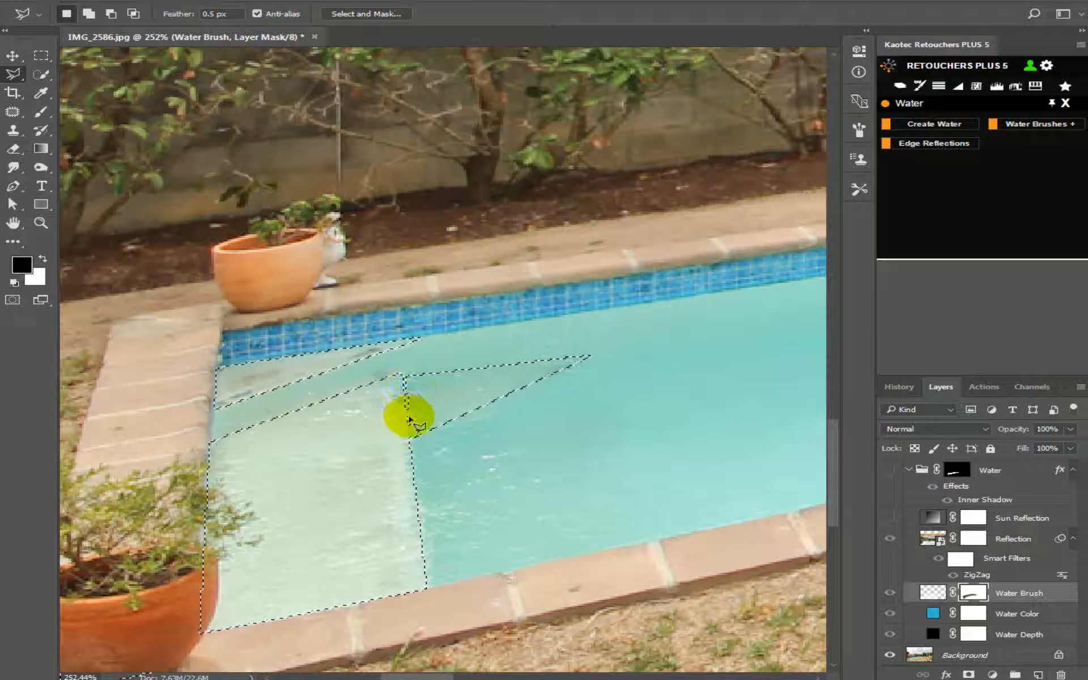
{"action": "left_click", "coordinate": [232, 0]}
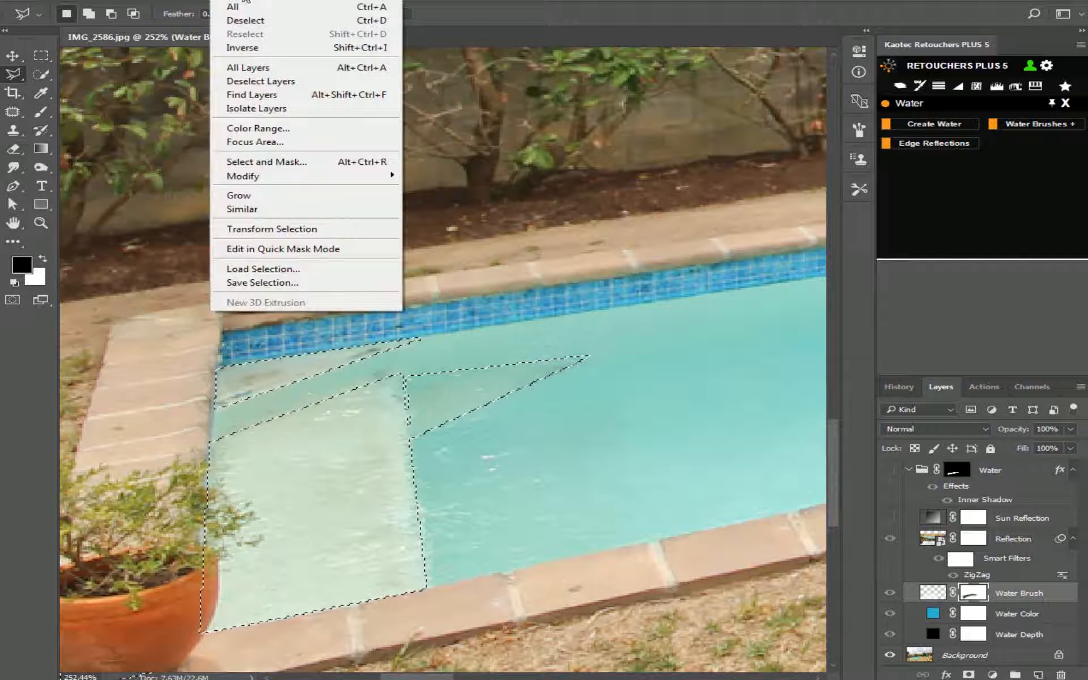
{"action": "mouse_move", "coordinate": [311, 175]}
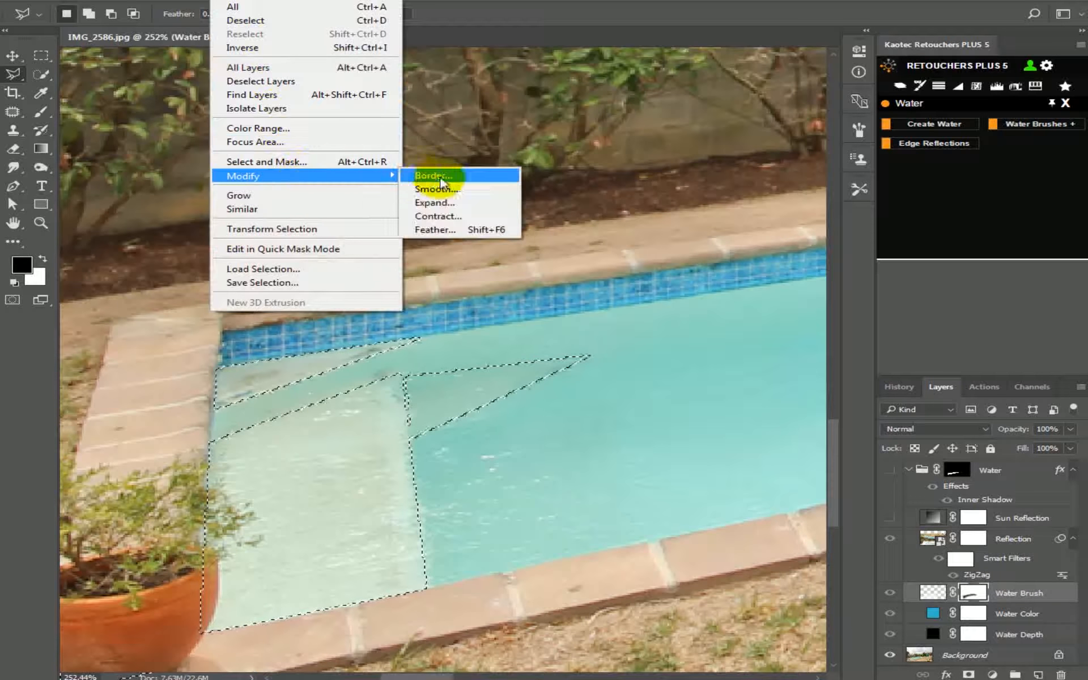
{"action": "left_click", "coordinate": [447, 228]}
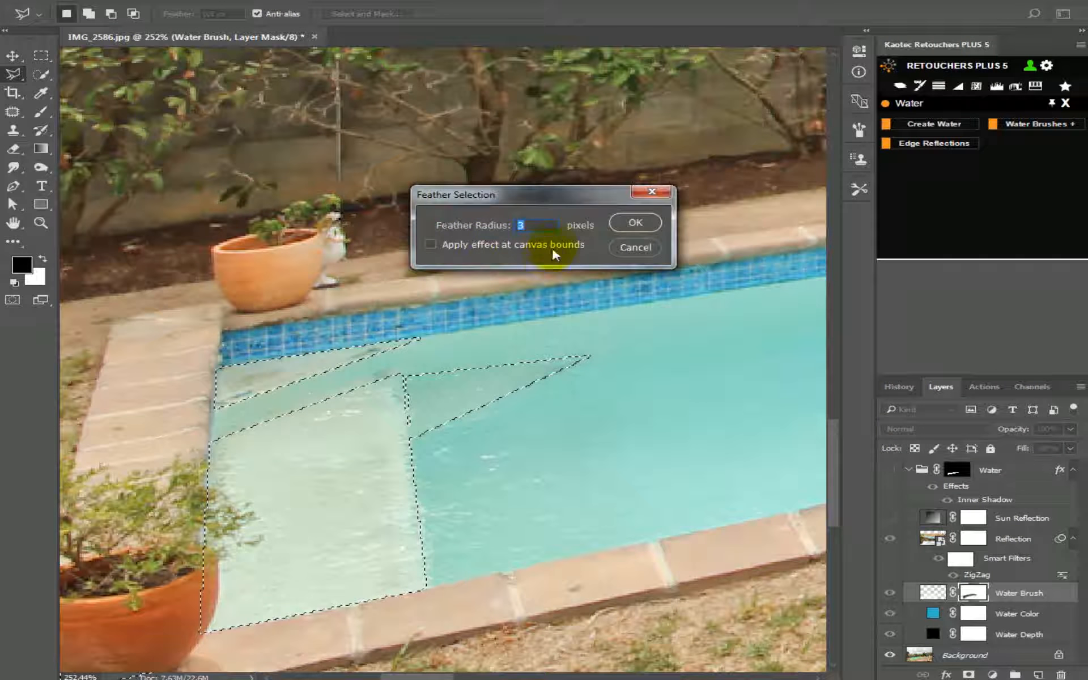
{"action": "left_click", "coordinate": [623, 220]}
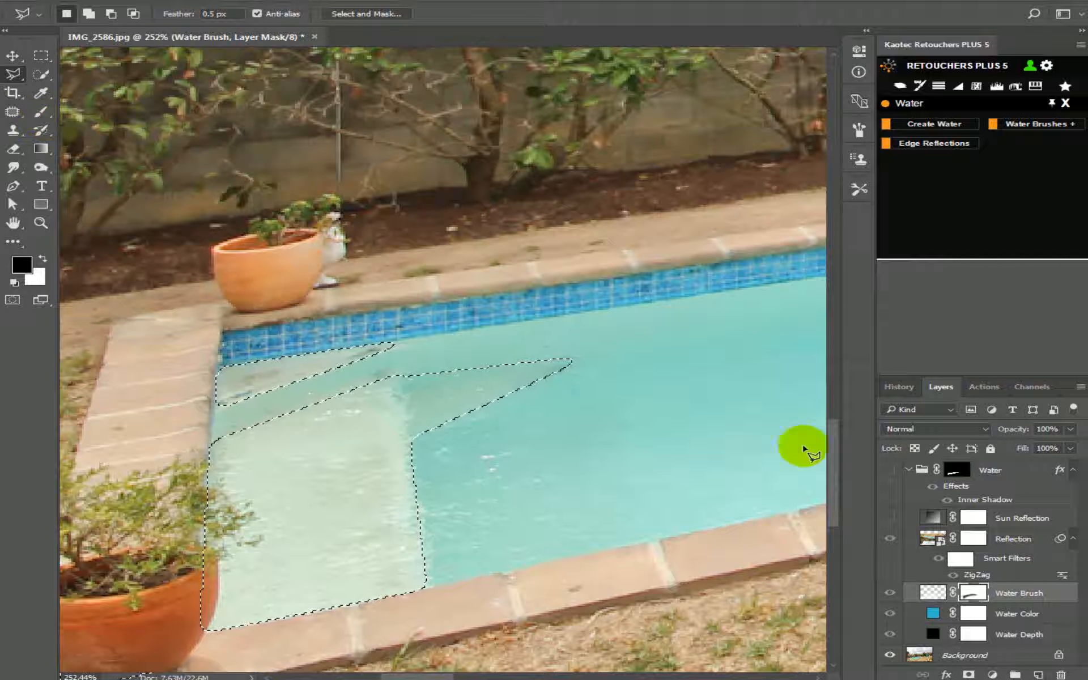
{"action": "left_click", "coordinate": [890, 472]}
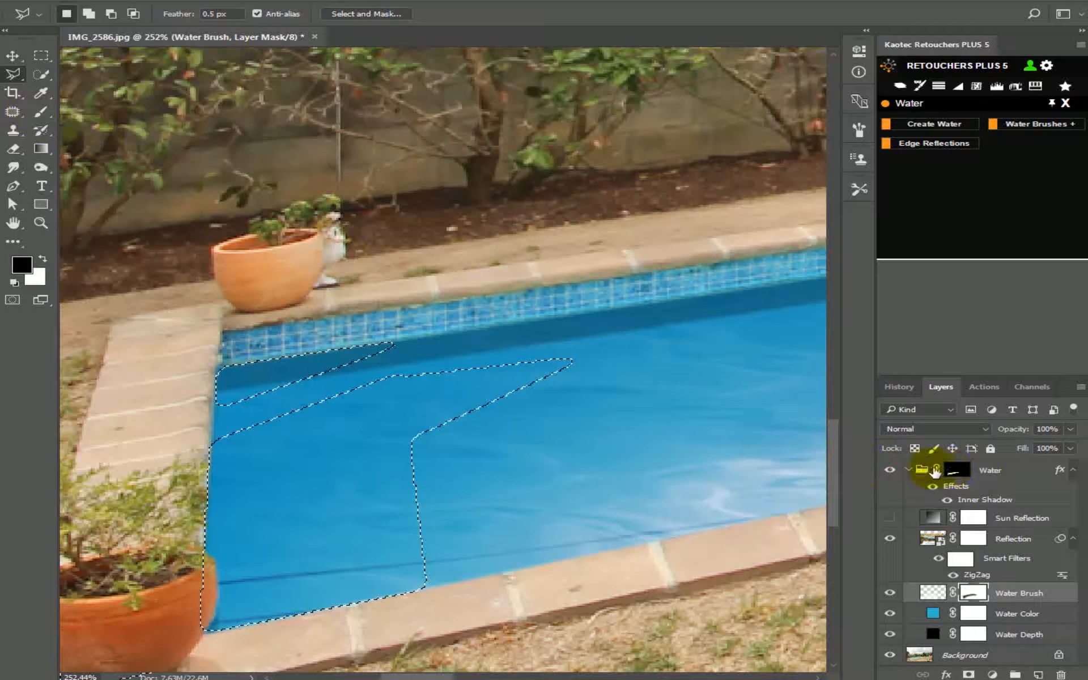
Paint white over the far-corner step on the Water Brush layer mask, raising the brush opacity from 30% to 100%.
{"action": "left_click", "coordinate": [974, 593]}
{"action": "left_click", "coordinate": [971, 595]}
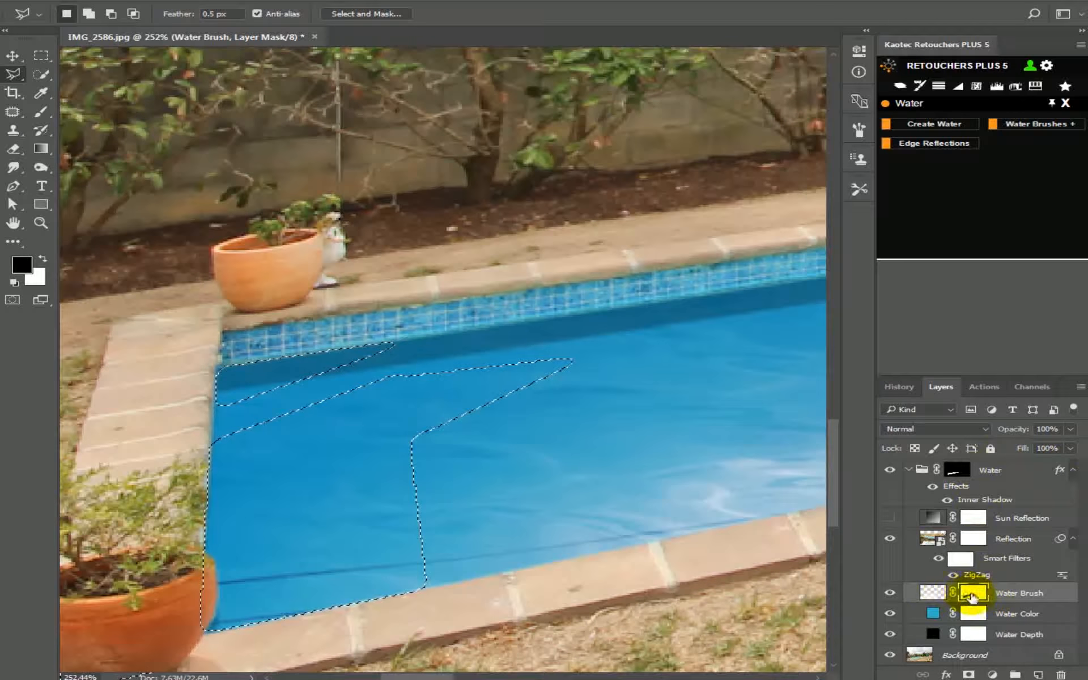
{"action": "left_click", "coordinate": [13, 133]}
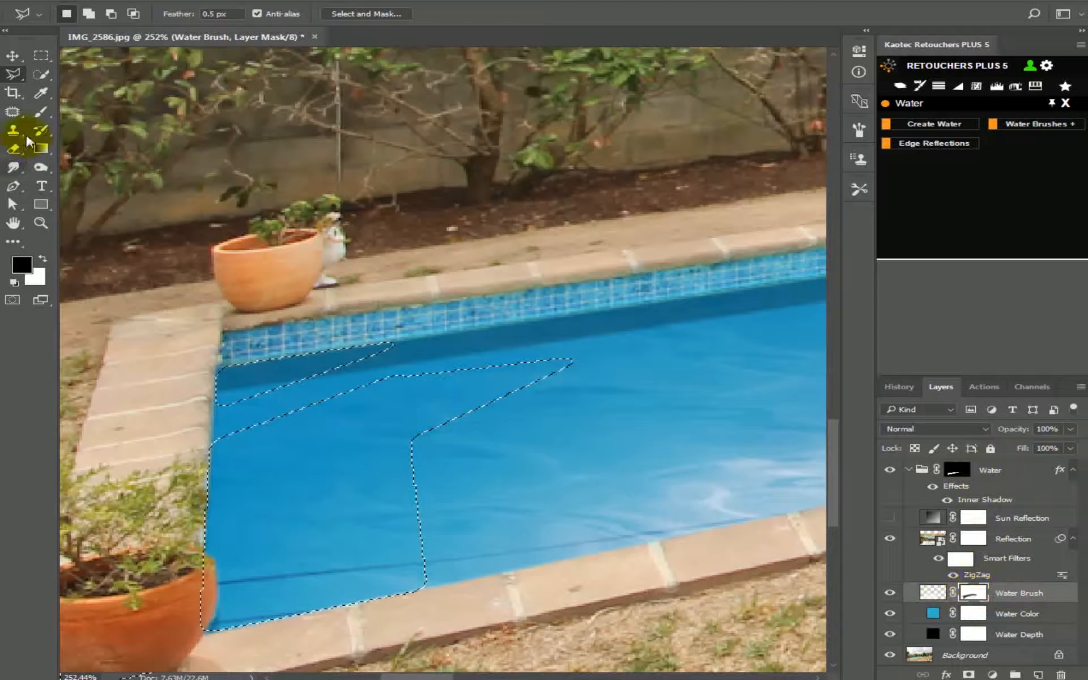
{"action": "left_click", "coordinate": [41, 119]}
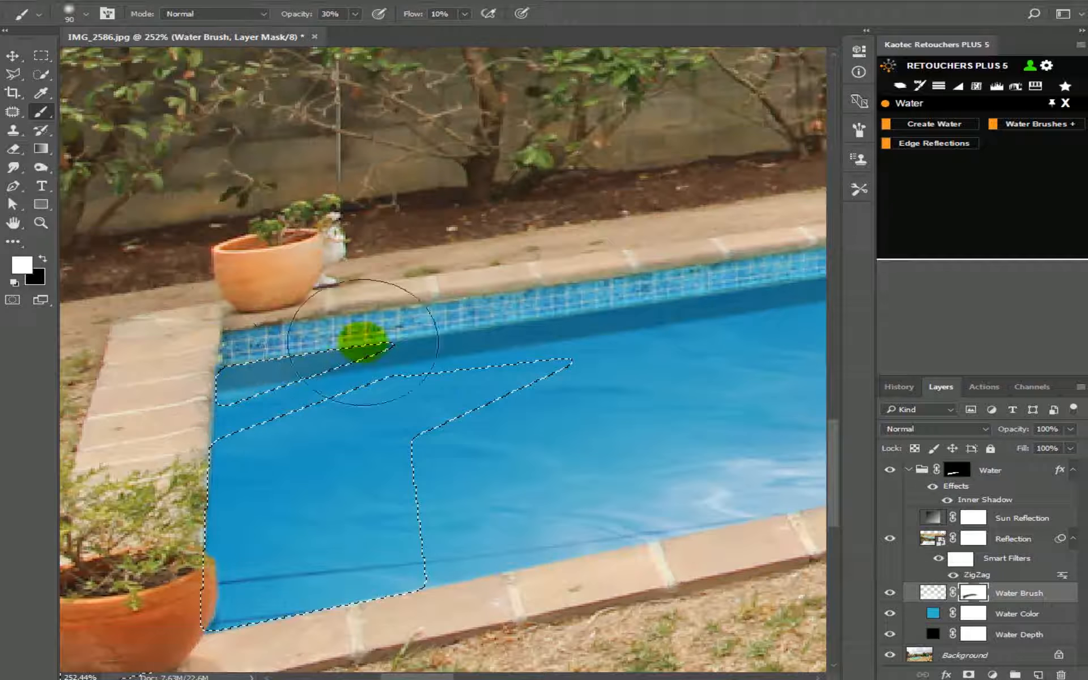
{"action": "left_click_drag", "start_coordinate": [281, 349], "coordinate": [231, 357]}
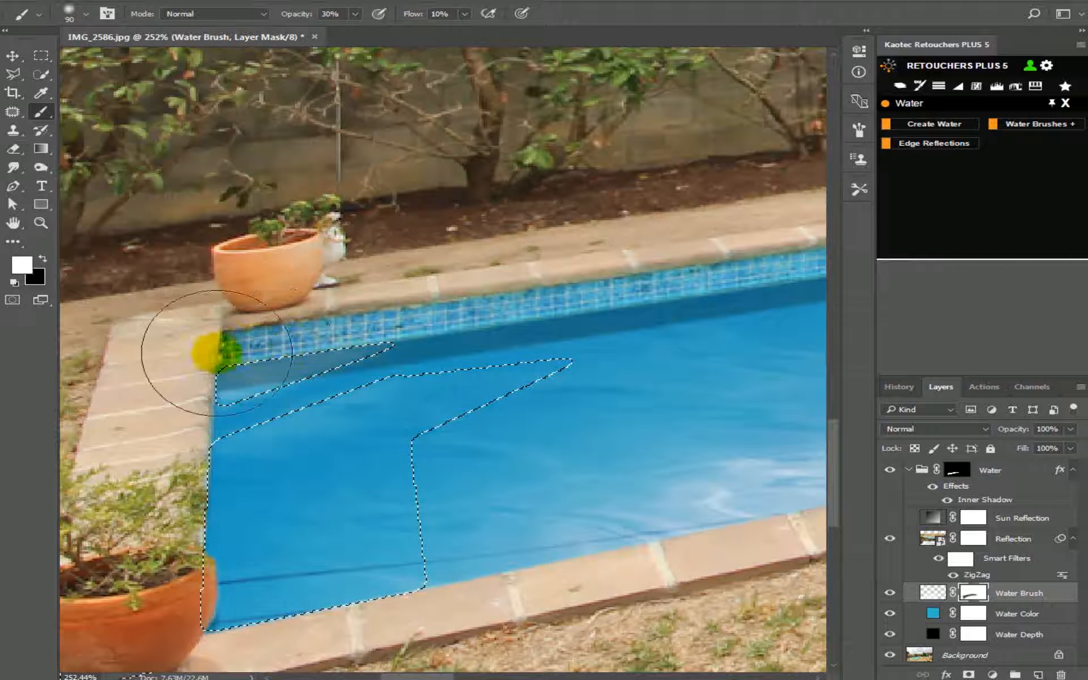
{"action": "left_click_drag", "start_coordinate": [294, 16], "coordinate": [456, 25]}
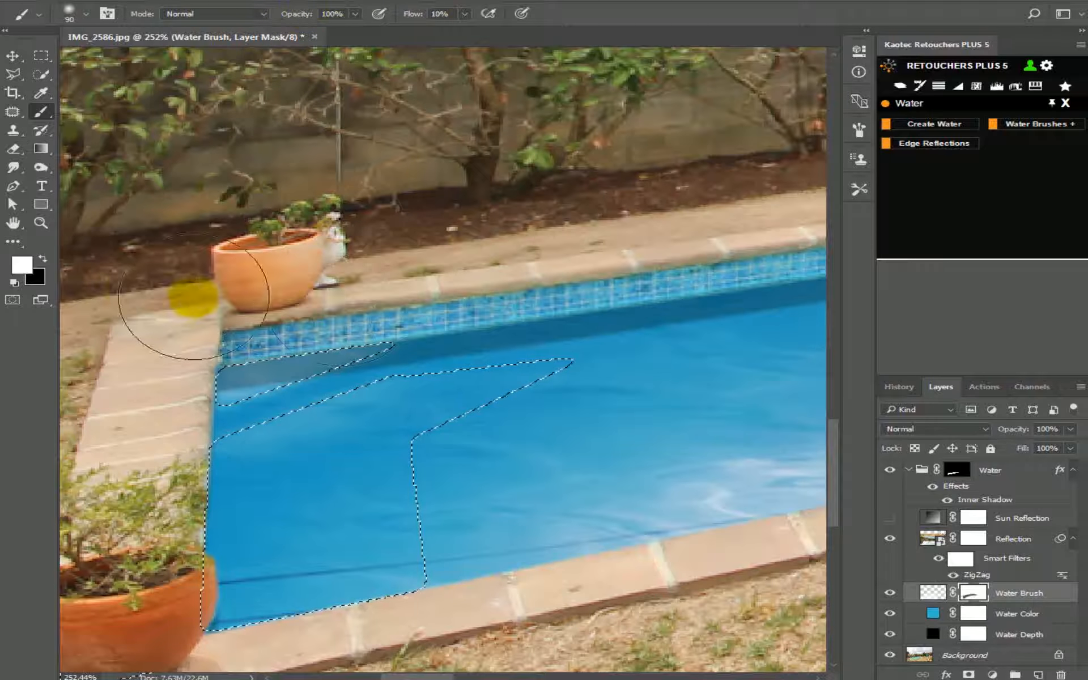
{"action": "left_click_drag", "start_coordinate": [342, 303], "coordinate": [191, 343]}
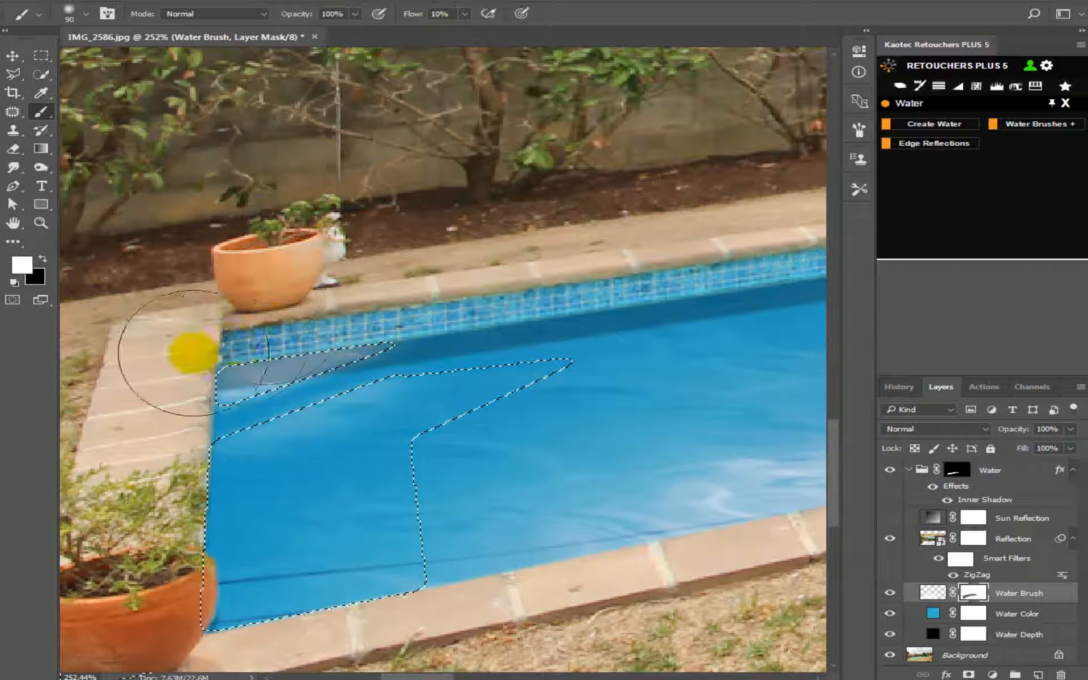
{"action": "mouse_move", "coordinate": [242, 303]}
{"action": "left_mouse_down"}
{"action": "mouse_move", "coordinate": [156, 376]}
{"action": "mouse_move", "coordinate": [335, 352]}
{"action": "left_mouse_up"}
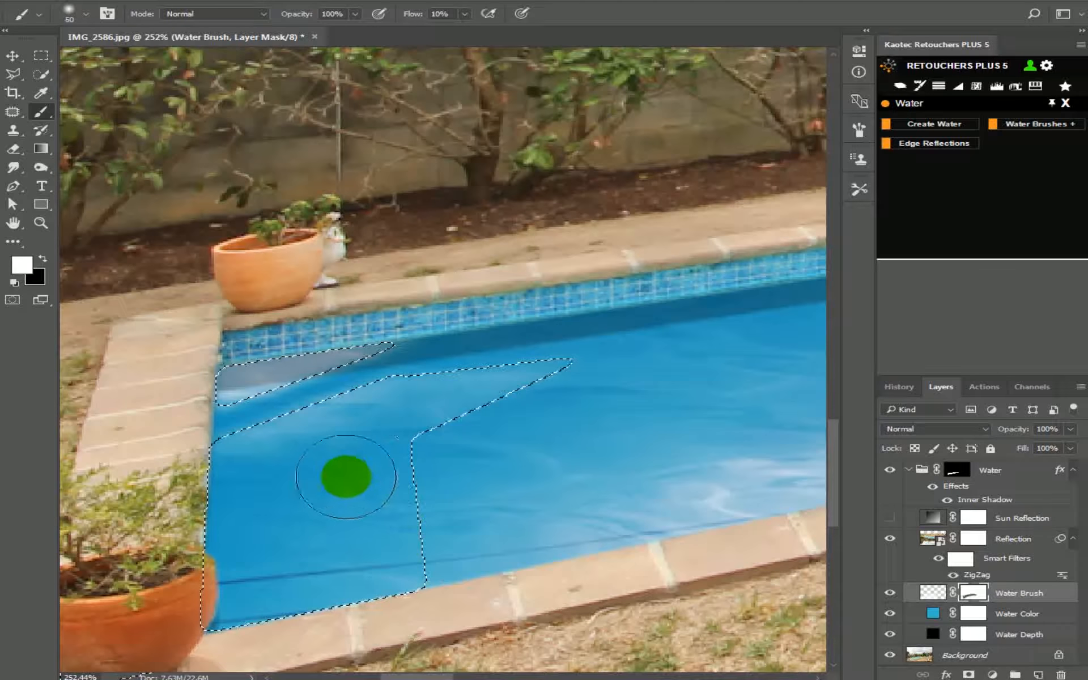
Brush the selected large step and ledge on the Water Brush mask with a 100 px brush, and deselect.
{"action": "left_click_drag", "start_coordinate": [381, 463], "coordinate": [436, 492]}
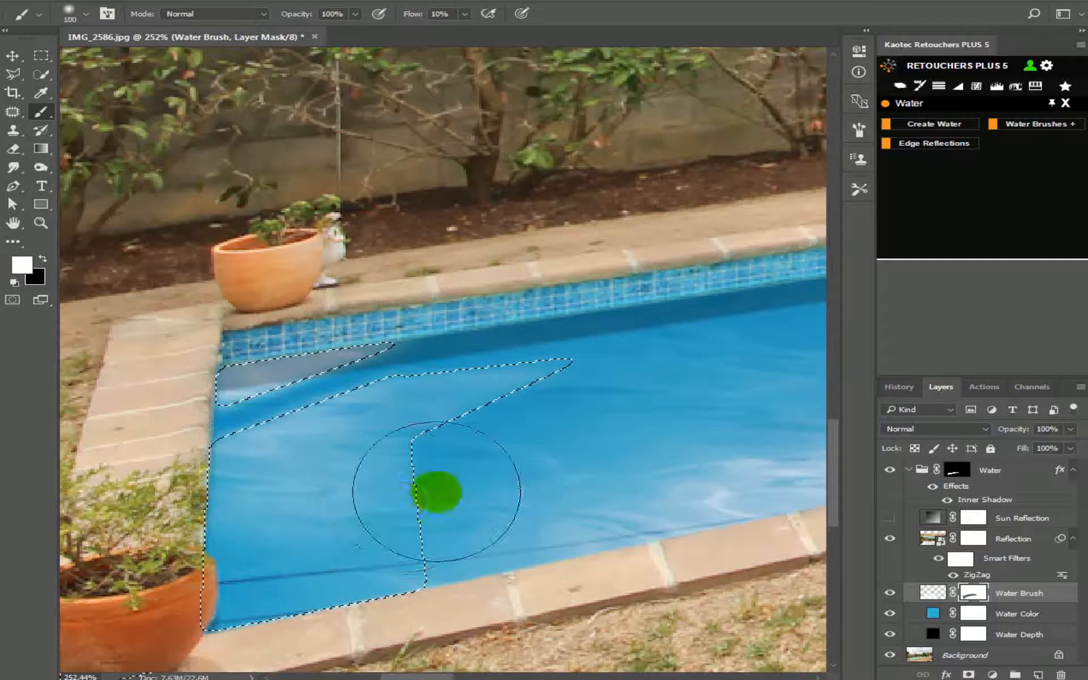
{"action": "mouse_move", "coordinate": [423, 562]}
{"action": "left_mouse_down"}
{"action": "mouse_move", "coordinate": [445, 534]}
{"action": "mouse_move", "coordinate": [356, 436]}
{"action": "left_mouse_up"}
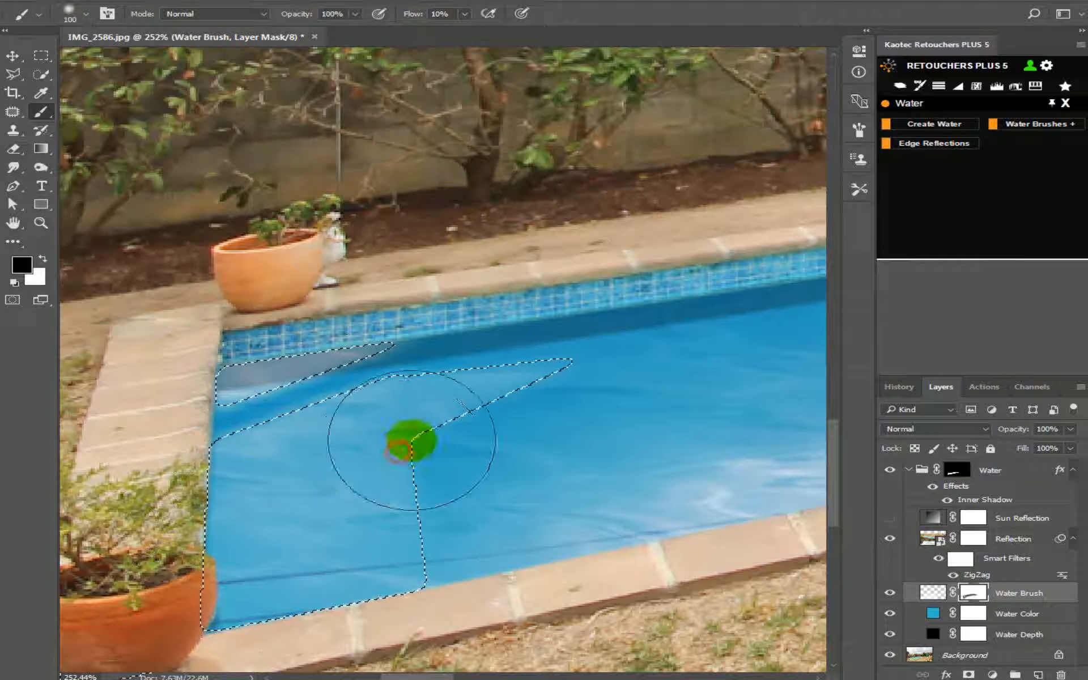
{"action": "mouse_move", "coordinate": [492, 381]}
{"action": "left_mouse_down"}
{"action": "mouse_move", "coordinate": [474, 393]}
{"action": "mouse_move", "coordinate": [534, 374]}
{"action": "mouse_move", "coordinate": [597, 423]}
{"action": "left_mouse_up"}
{"action": "key", "text": "ctrl+d"}
{"action": "scroll", "coordinate": [616, 410], "scroll_direction": "down", "scroll_amount": 3}
{"action": "scroll", "coordinate": [617, 410], "scroll_direction": "down", "scroll_amount": 3}
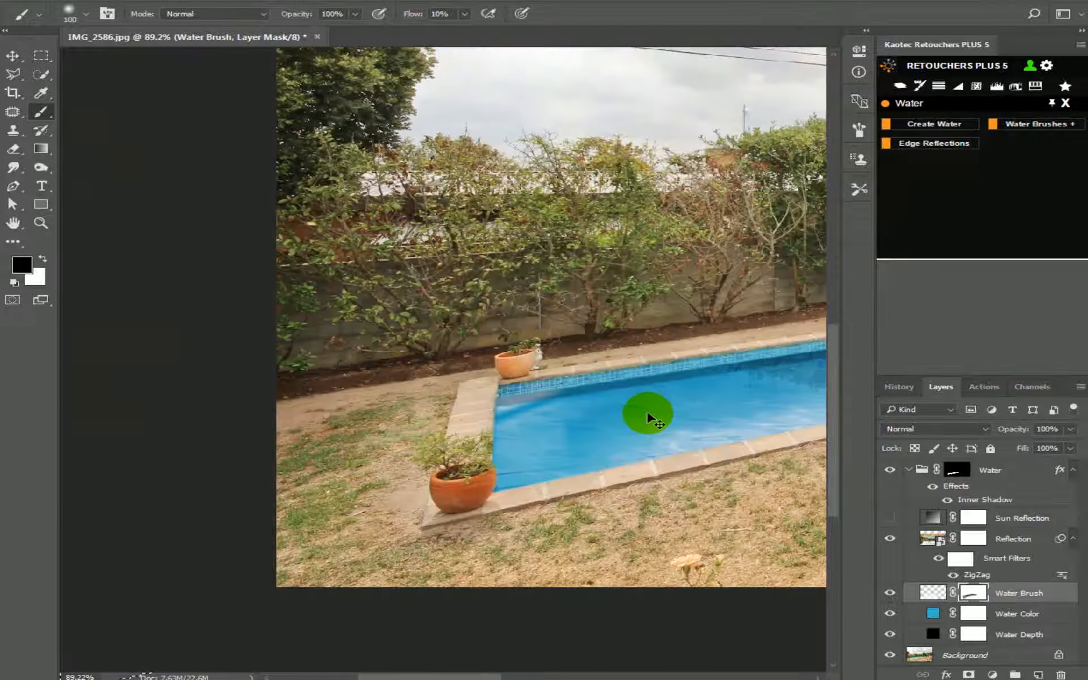
Restore the step selection, paint white over the ledge's pointed end on the Water Brush mask, and deselect.
{"action": "key", "text": "ctrl+shift+d"}
{"action": "scroll", "coordinate": [578, 426], "scroll_direction": "up", "scroll_amount": 5}
{"action": "scroll", "coordinate": [647, 434], "scroll_direction": "up", "scroll_amount": 1}
{"action": "key", "text": "x"}
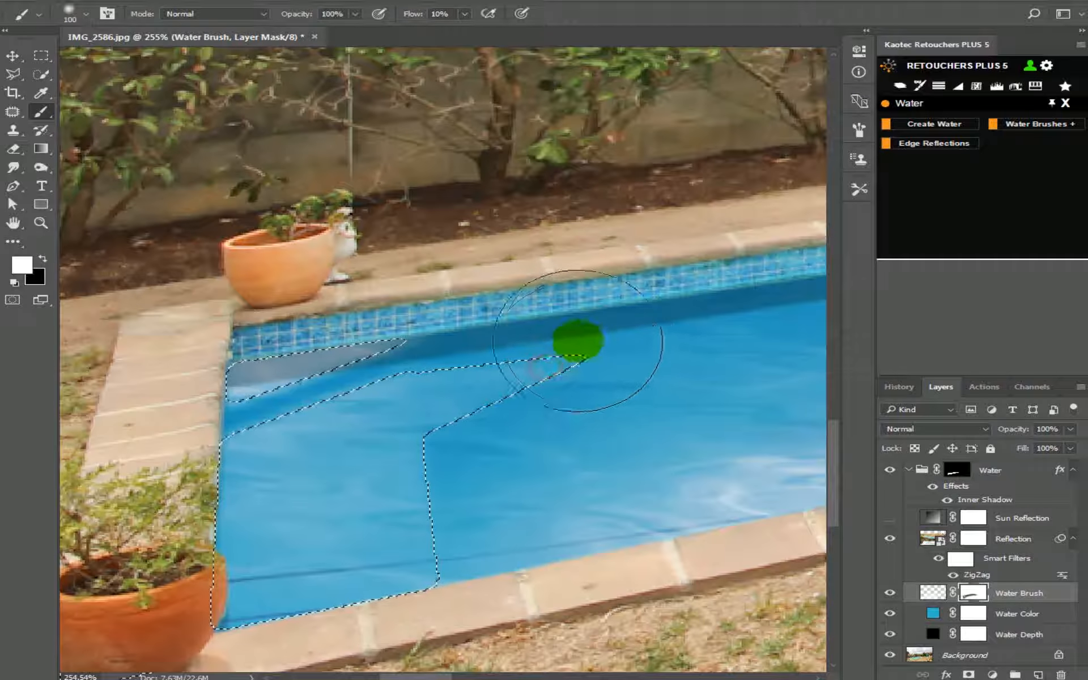
{"action": "left_click_drag", "start_coordinate": [520, 363], "coordinate": [480, 341]}
{"action": "scroll", "coordinate": [486, 401], "scroll_direction": "down", "scroll_amount": 5}
{"action": "key", "text": "ctrl+d"}
{"action": "scroll", "coordinate": [598, 408], "scroll_direction": "up", "scroll_amount": 2}
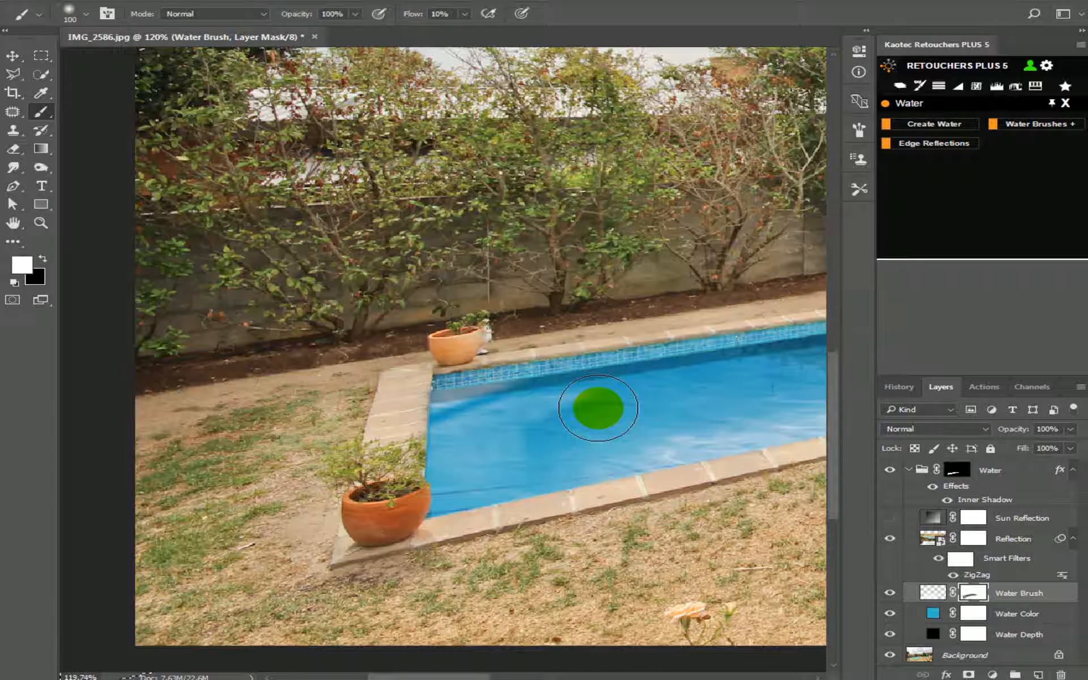
Darken the gap between the corner step and the ledge on the Water Brush mask with a 30 px black brush.
{"action": "scroll", "coordinate": [598, 408], "scroll_direction": "up", "scroll_amount": 4}
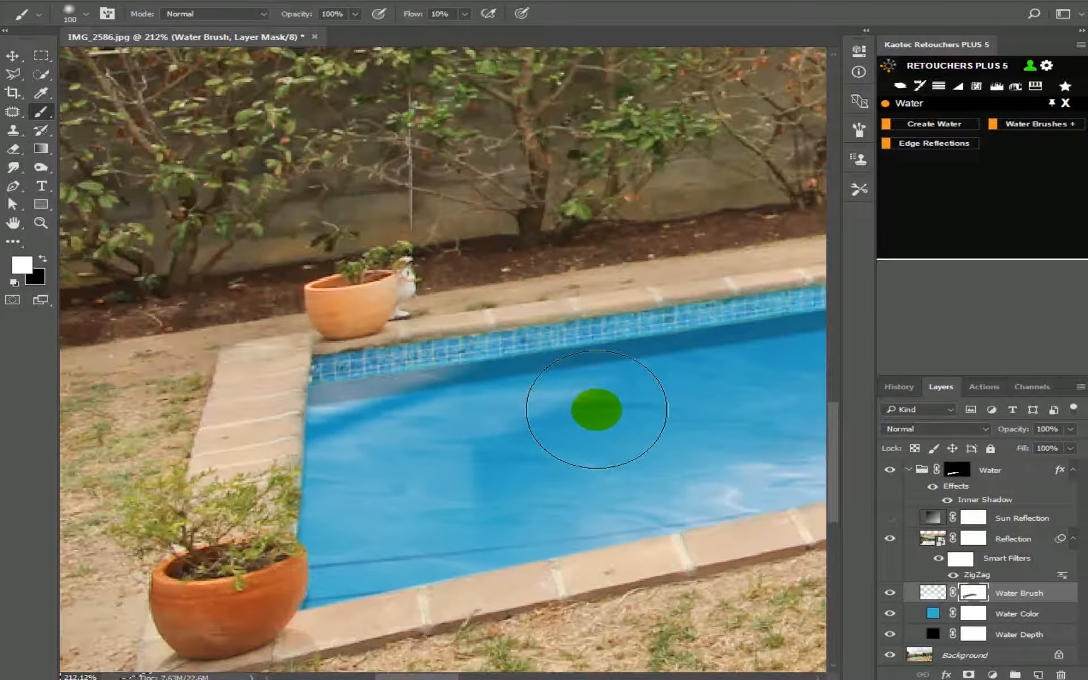
{"action": "scroll", "coordinate": [597, 409], "scroll_direction": "down", "scroll_amount": 3}
{"action": "scroll", "coordinate": [590, 419], "scroll_direction": "up", "scroll_amount": 3}
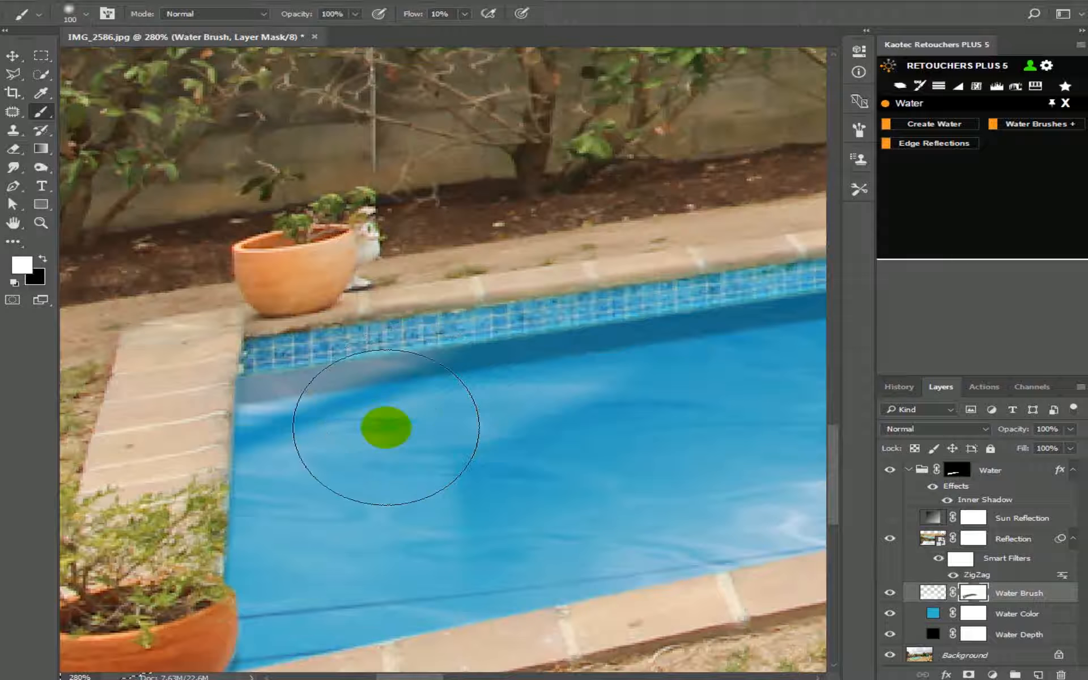
{"action": "key", "text": "bracketleft"}
{"action": "key", "text": "bracketleft"}
{"action": "key", "text": "bracketleft"}
{"action": "key", "text": "bracketleft"}
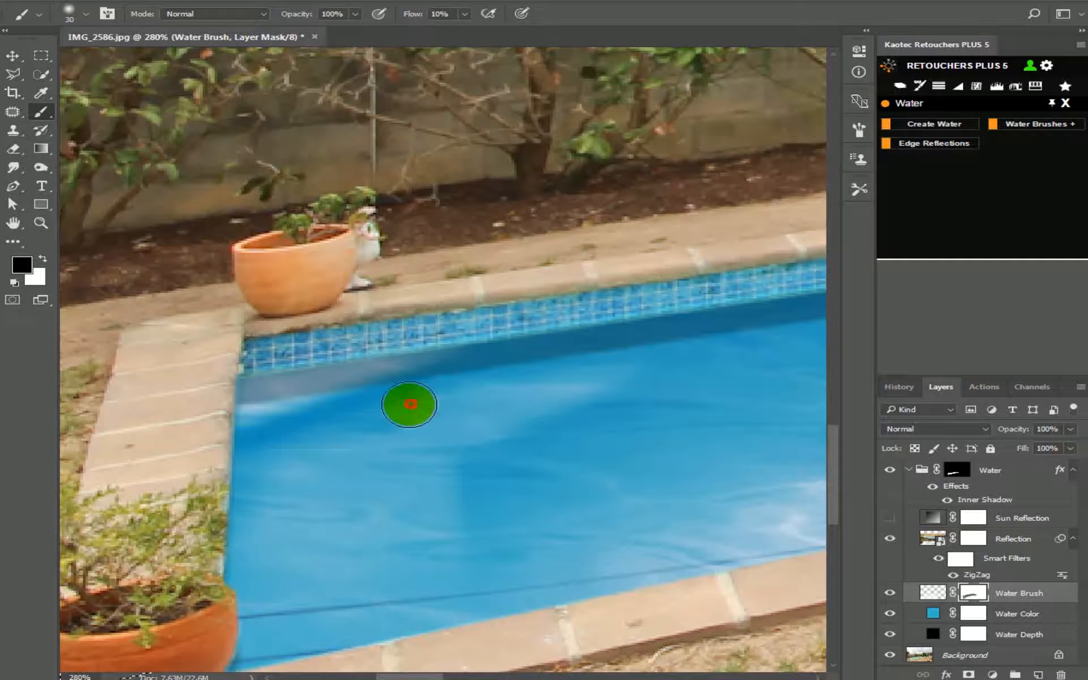
{"action": "scroll", "coordinate": [405, 404], "scroll_direction": "down", "scroll_amount": 5}
{"action": "scroll", "coordinate": [364, 449], "scroll_direction": "up", "scroll_amount": 3}
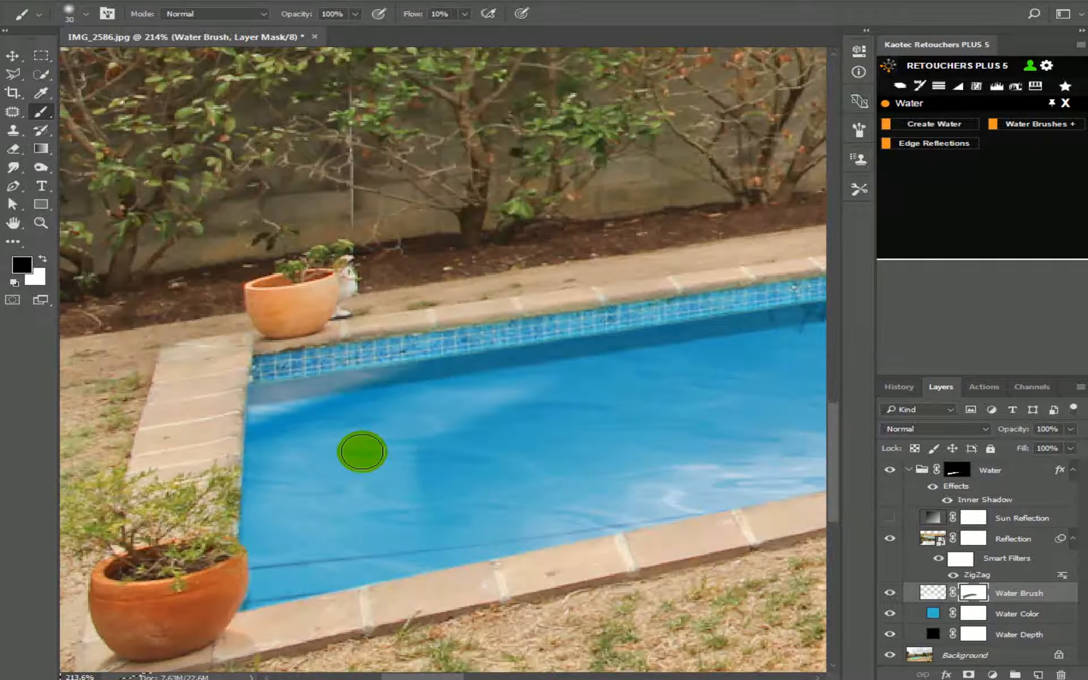
Tone down the large step's surface and edge on the Water Brush mask with a 70 px black brush.
{"action": "key", "text": "bracketright"}
{"action": "key", "text": "bracketright"}
{"action": "key", "text": "bracketright"}
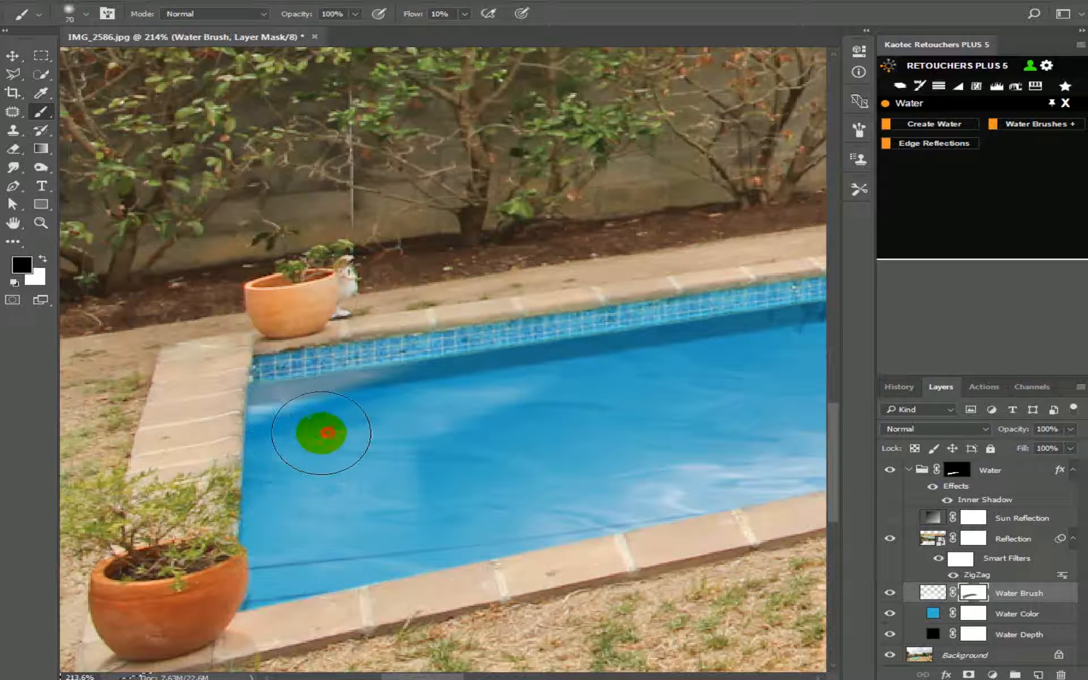
{"action": "mouse_move", "coordinate": [461, 535]}
{"action": "left_mouse_down"}
{"action": "mouse_move", "coordinate": [509, 517]}
{"action": "mouse_move", "coordinate": [511, 458]}
{"action": "mouse_move", "coordinate": [465, 490]}
{"action": "mouse_move", "coordinate": [511, 461]}
{"action": "left_mouse_up"}
Show the Sun Reflection layer and reposition its radial gradient from the pool's far end toward its shallow end.
{"action": "scroll", "coordinate": [511, 460], "scroll_direction": "down", "scroll_amount": 10}
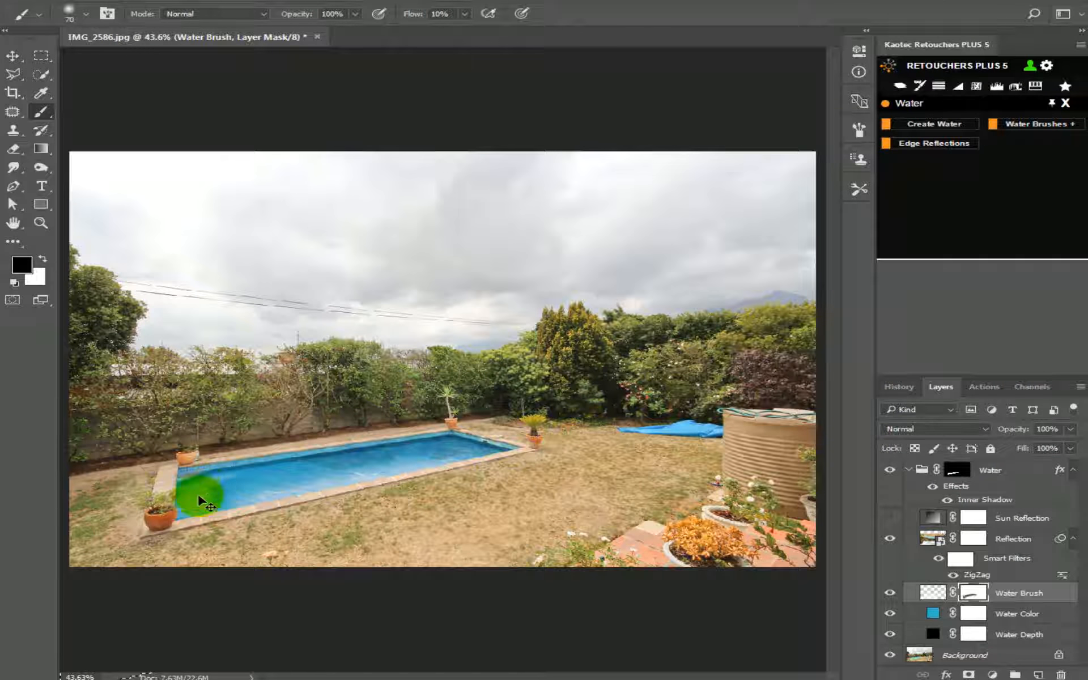
{"action": "scroll", "coordinate": [320, 473], "scroll_direction": "up", "scroll_amount": 2}
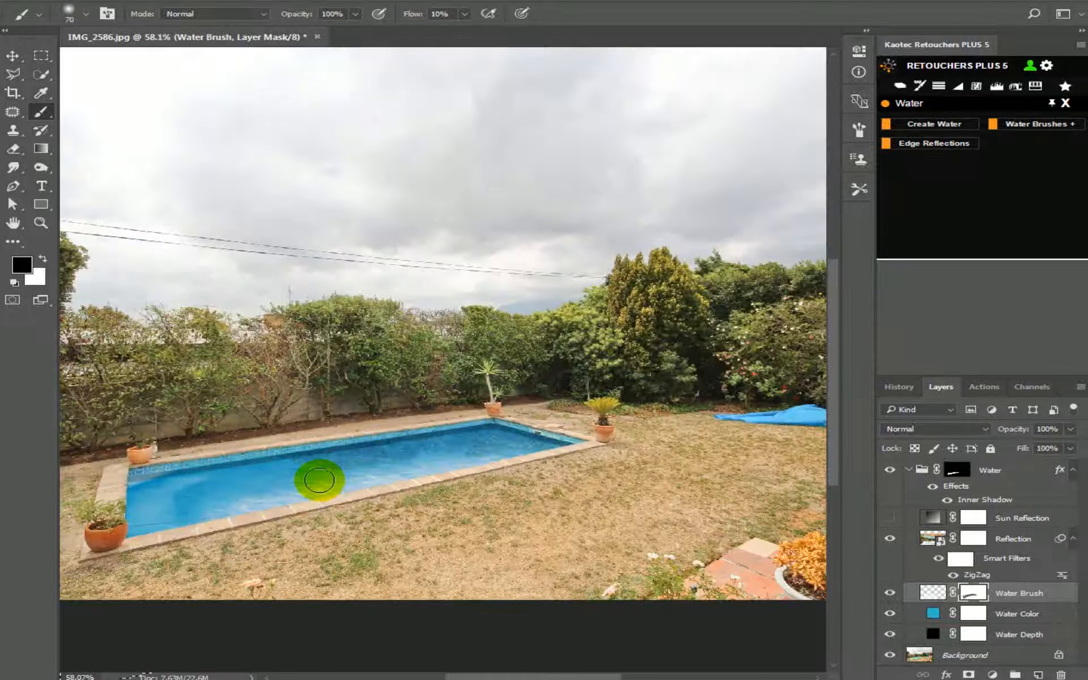
{"action": "scroll", "coordinate": [360, 492], "scroll_direction": "down", "scroll_amount": 1}
{"action": "scroll", "coordinate": [340, 494], "scroll_direction": "up", "scroll_amount": 1}
{"action": "scroll", "coordinate": [330, 496], "scroll_direction": "down", "scroll_amount": 1}
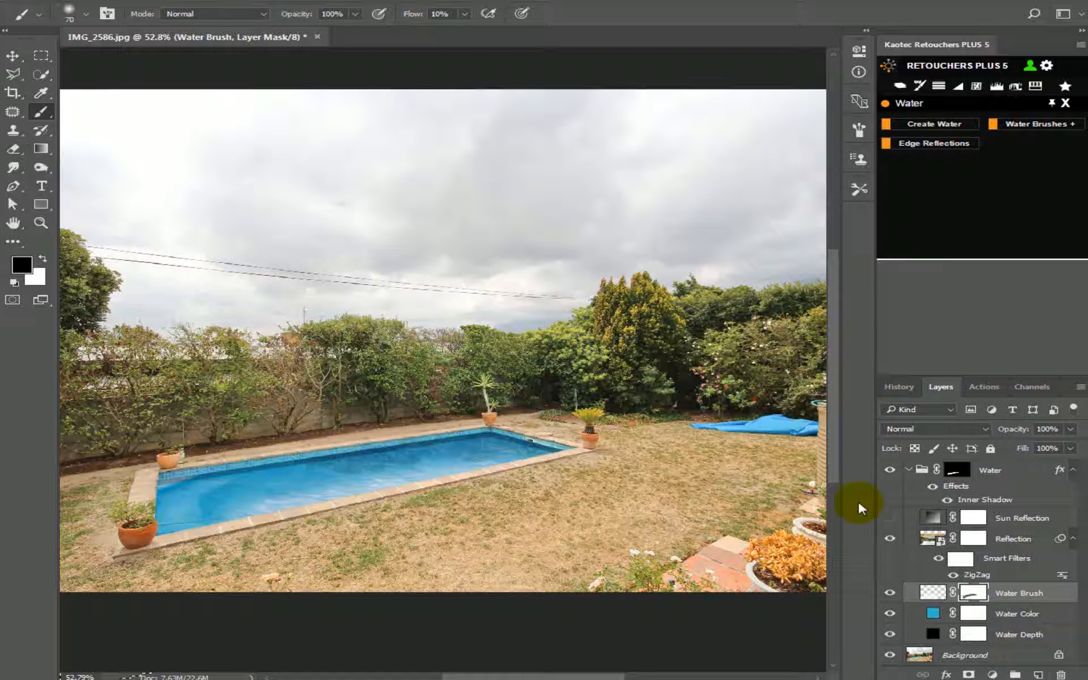
{"action": "left_click", "coordinate": [887, 520]}
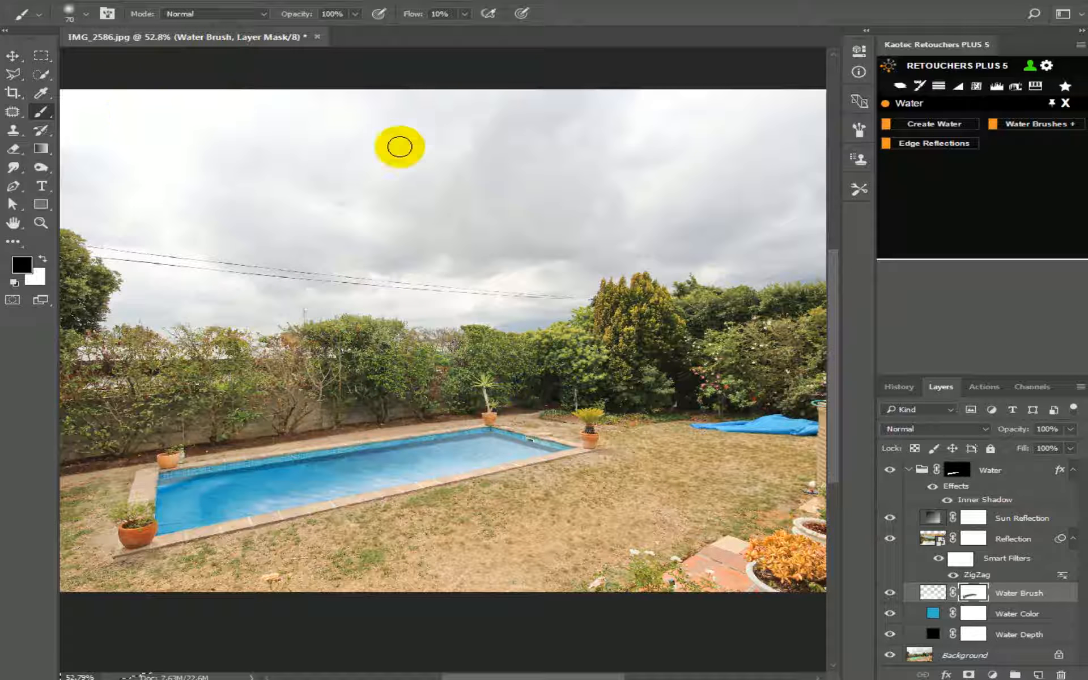
{"action": "left_click", "coordinate": [933, 519]}
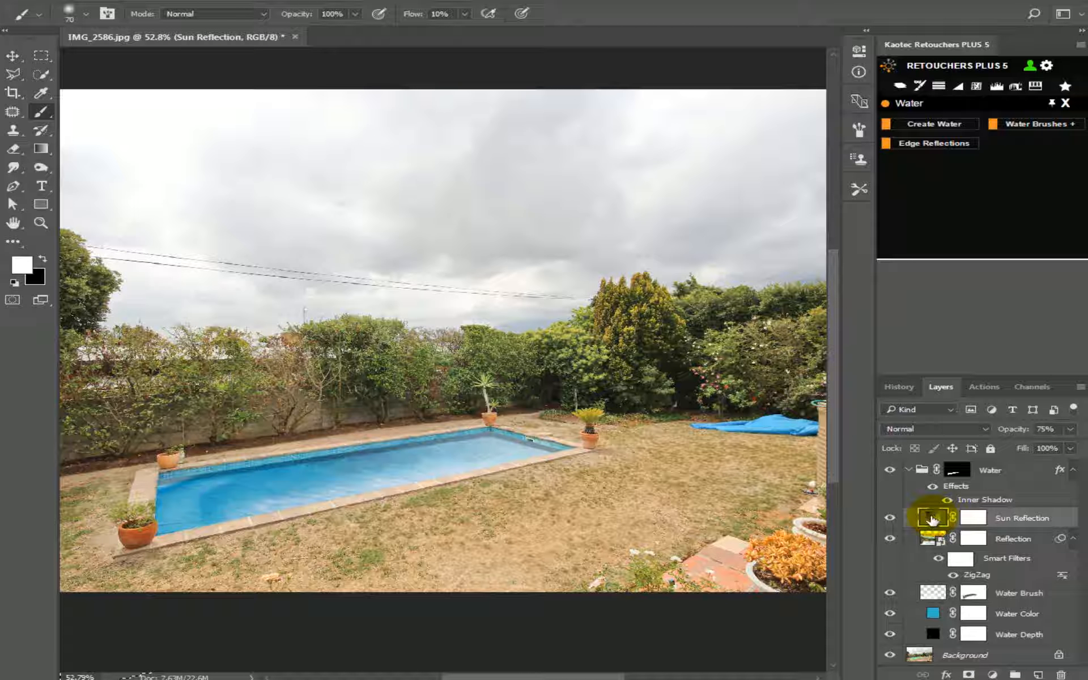
{"action": "double_click", "coordinate": [933, 518]}
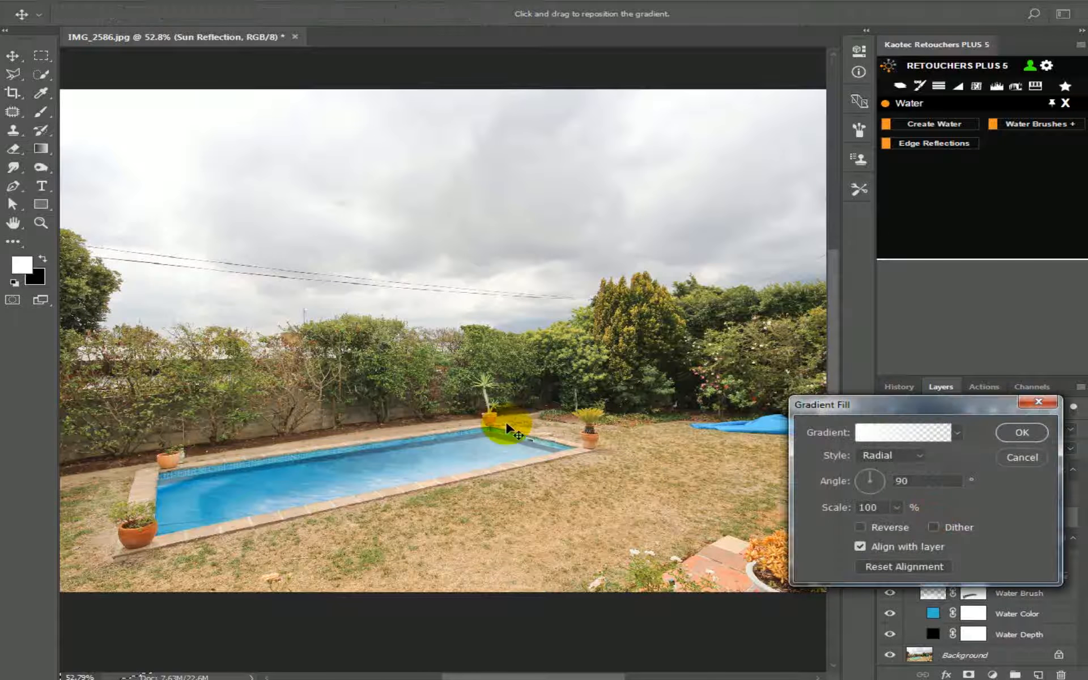
{"action": "left_click_drag", "start_coordinate": [473, 411], "coordinate": [349, 408]}
{"action": "mouse_move", "coordinate": [225, 403]}
{"action": "left_mouse_down"}
{"action": "mouse_move", "coordinate": [266, 381]}
{"action": "mouse_move", "coordinate": [213, 347]}
{"action": "mouse_move", "coordinate": [181, 367]}
{"action": "left_mouse_up"}
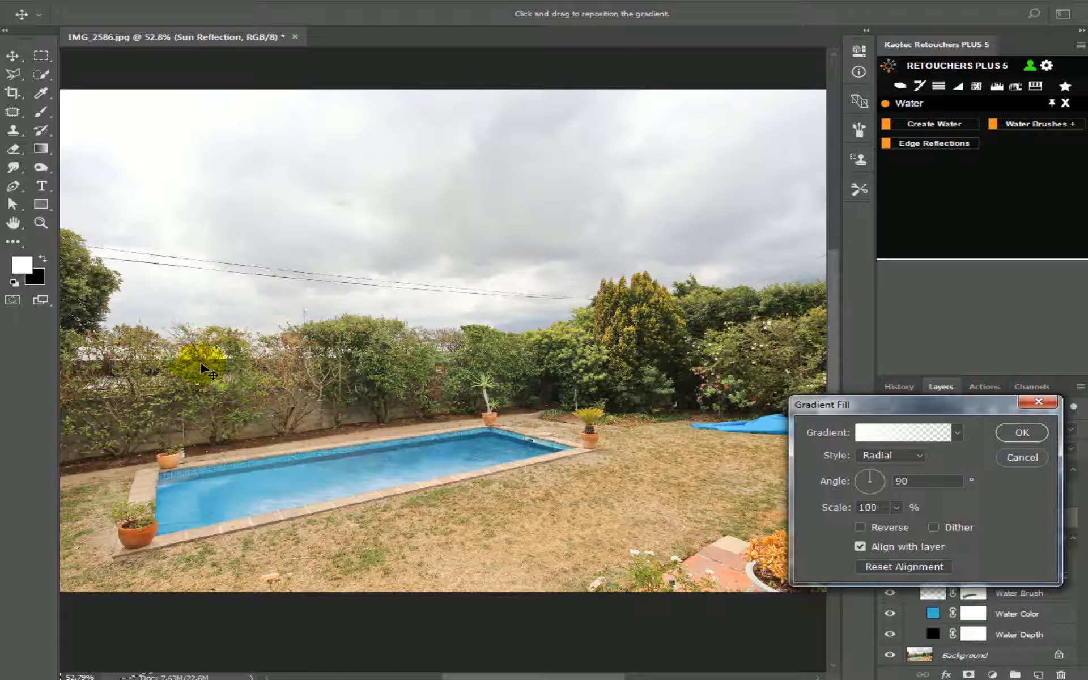
Scale the Sun Reflection gradient to 62% and reposition its glow over the pool.
{"action": "mouse_move", "coordinate": [839, 510]}
{"action": "left_mouse_down"}
{"action": "mouse_move", "coordinate": [759, 511]}
{"action": "mouse_move", "coordinate": [807, 513]}
{"action": "left_mouse_up"}
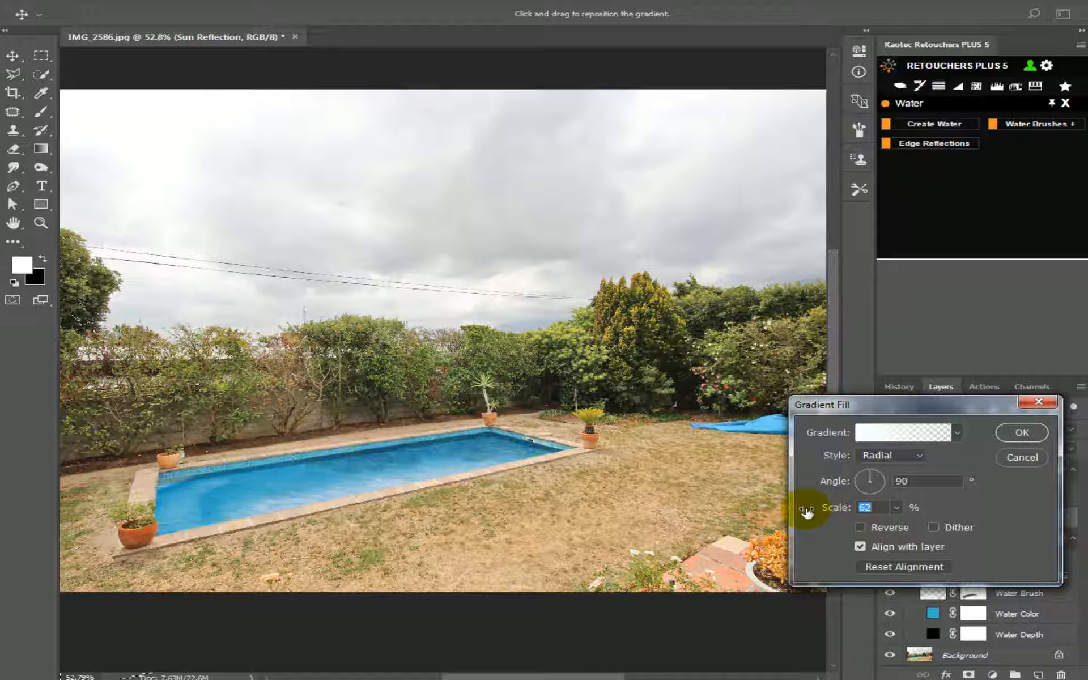
{"action": "mouse_move", "coordinate": [257, 403]}
{"action": "left_mouse_down"}
{"action": "mouse_move", "coordinate": [208, 435]}
{"action": "mouse_move", "coordinate": [270, 405]}
{"action": "left_mouse_up"}
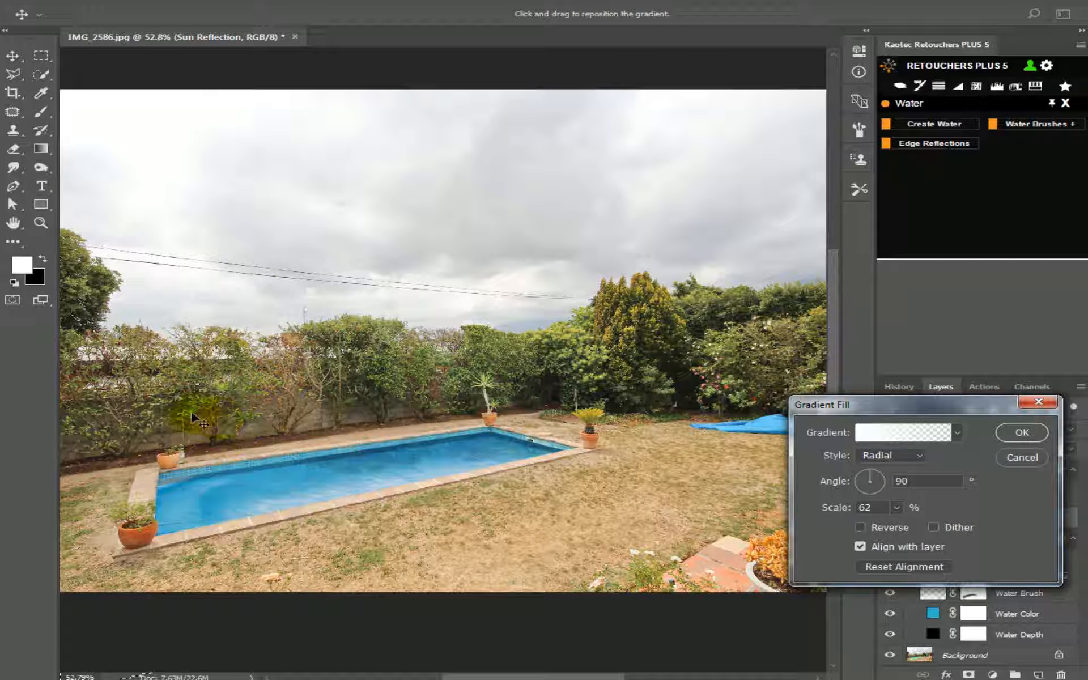
{"action": "mouse_move", "coordinate": [192, 429]}
{"action": "left_mouse_down"}
{"action": "mouse_move", "coordinate": [179, 427]}
{"action": "mouse_move", "coordinate": [562, 434]}
{"action": "left_mouse_up"}
{"action": "left_click", "coordinate": [1022, 432]}
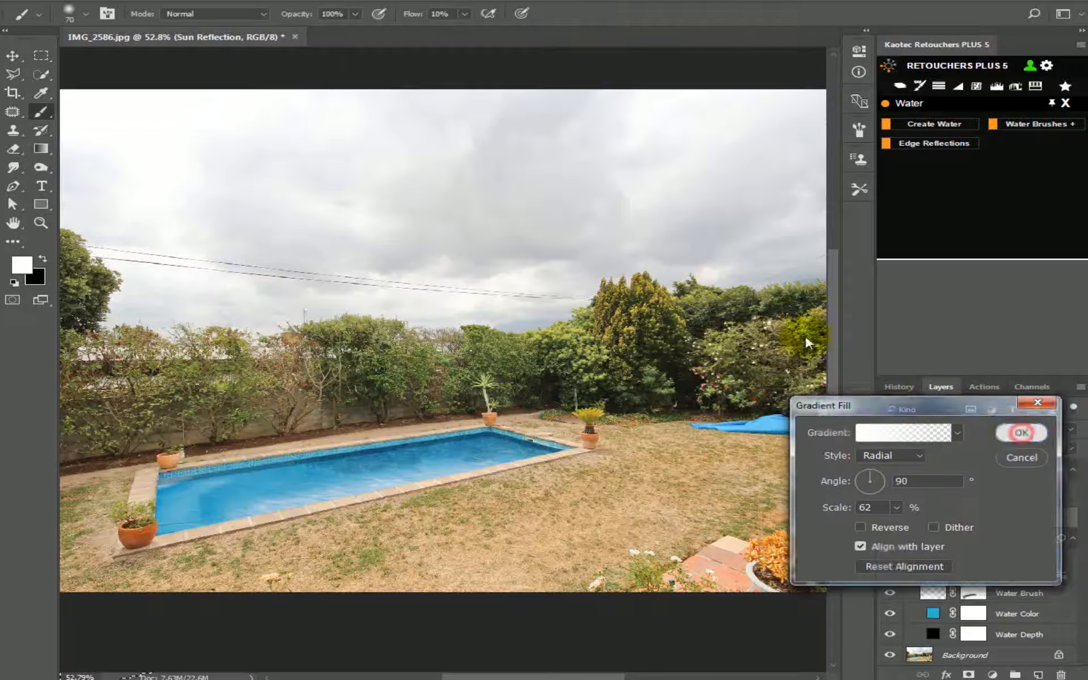
Change the Water Color fill to a slightly more turquoise blue, 2cb3ce.
{"action": "scroll", "coordinate": [416, 296], "scroll_direction": "down", "scroll_amount": 2}
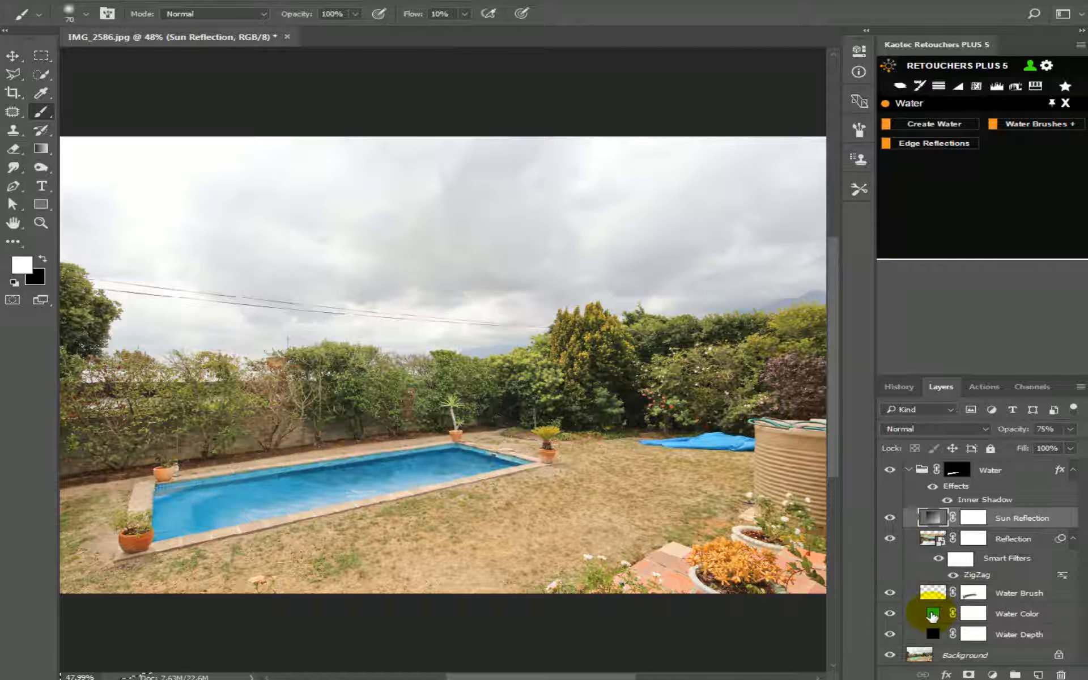
{"action": "left_click", "coordinate": [933, 614]}
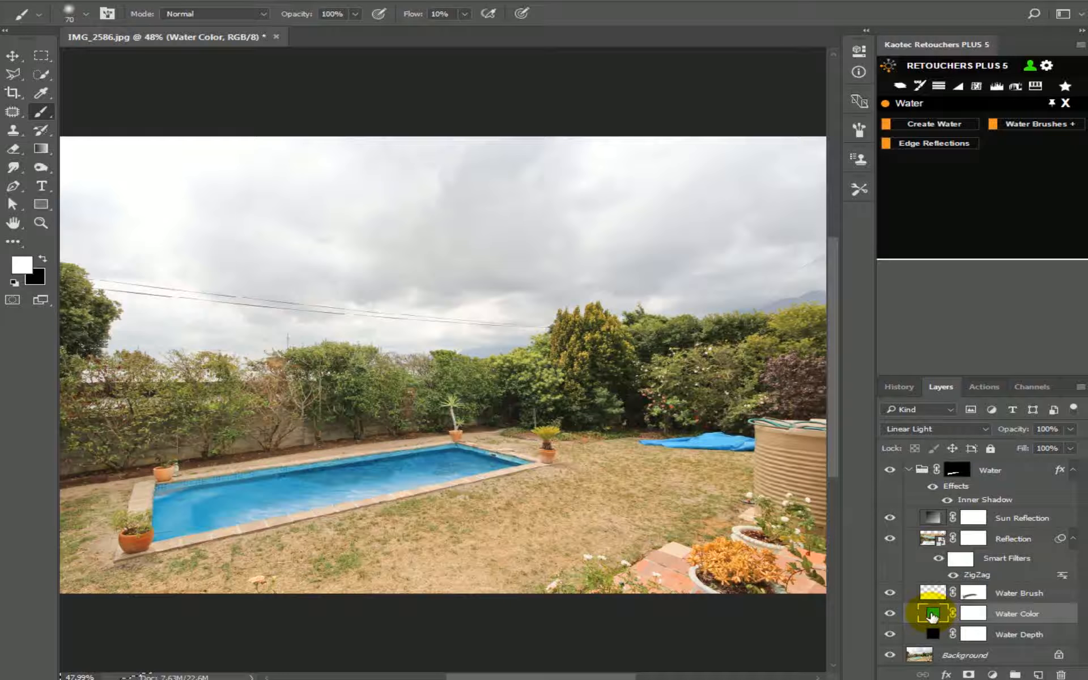
{"action": "double_click", "coordinate": [932, 615]}
{"action": "left_click", "coordinate": [705, 475]}
{"action": "mouse_move", "coordinate": [707, 493]}
{"action": "left_mouse_down"}
{"action": "mouse_move", "coordinate": [747, 471]}
{"action": "mouse_move", "coordinate": [724, 464]}
{"action": "mouse_move", "coordinate": [672, 483]}
{"action": "mouse_move", "coordinate": [742, 475]}
{"action": "left_mouse_up"}
{"action": "left_click_drag", "start_coordinate": [816, 535], "coordinate": [815, 537]}
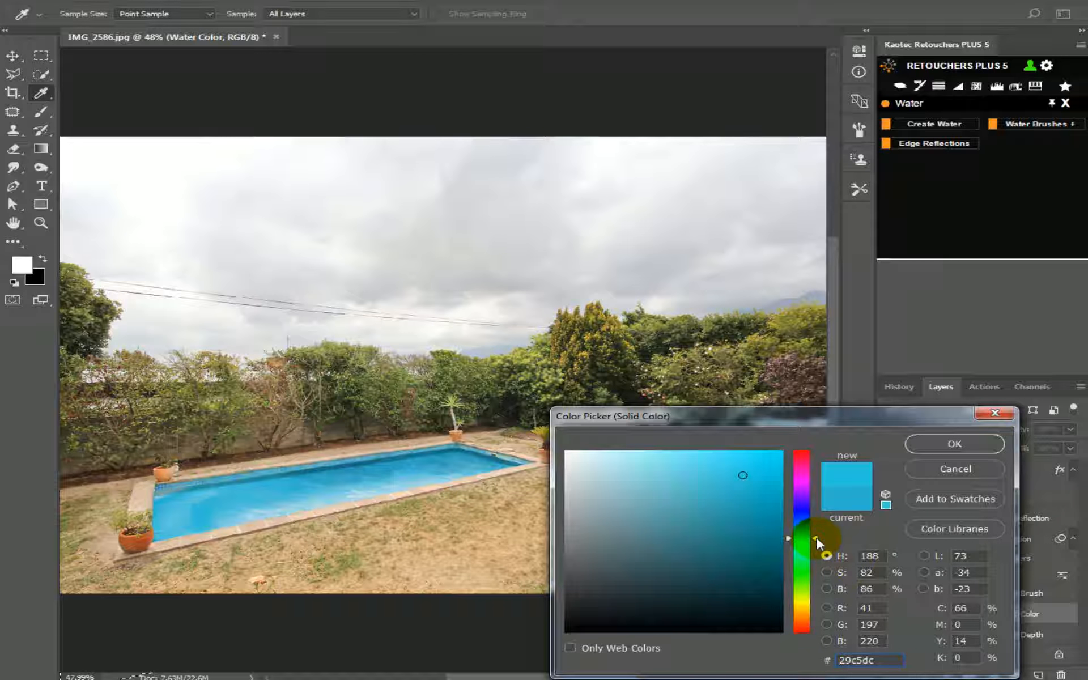
{"action": "left_click", "coordinate": [930, 443]}
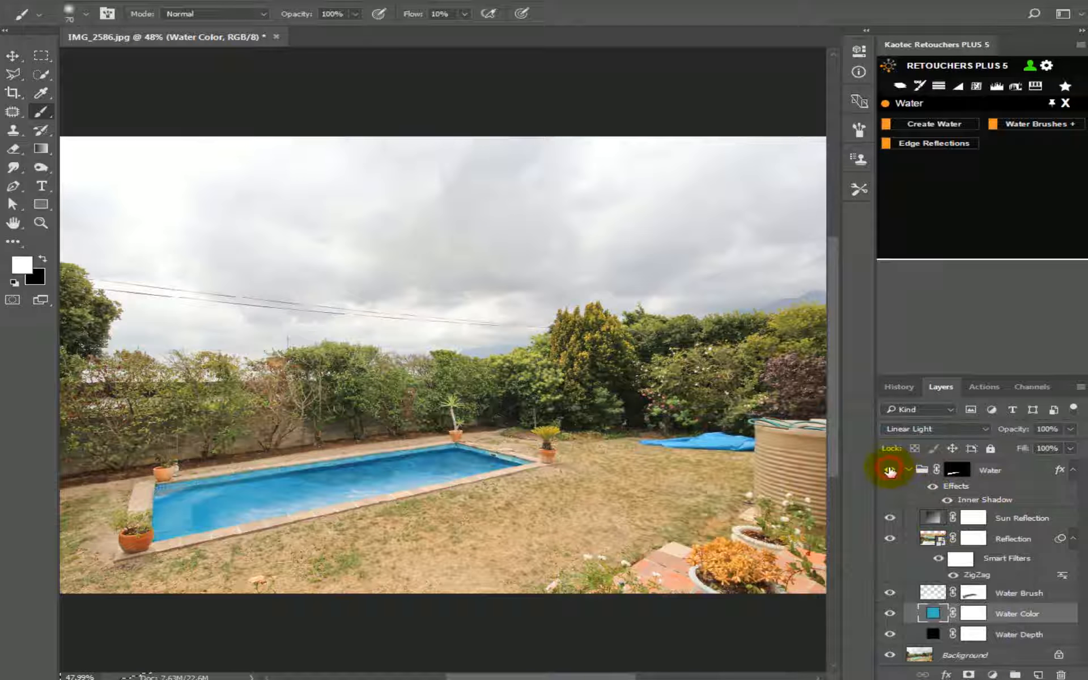
Hide the Water group to examine the original pool water, and check the Water Color fill's colour.
{"action": "left_click", "coordinate": [889, 470]}
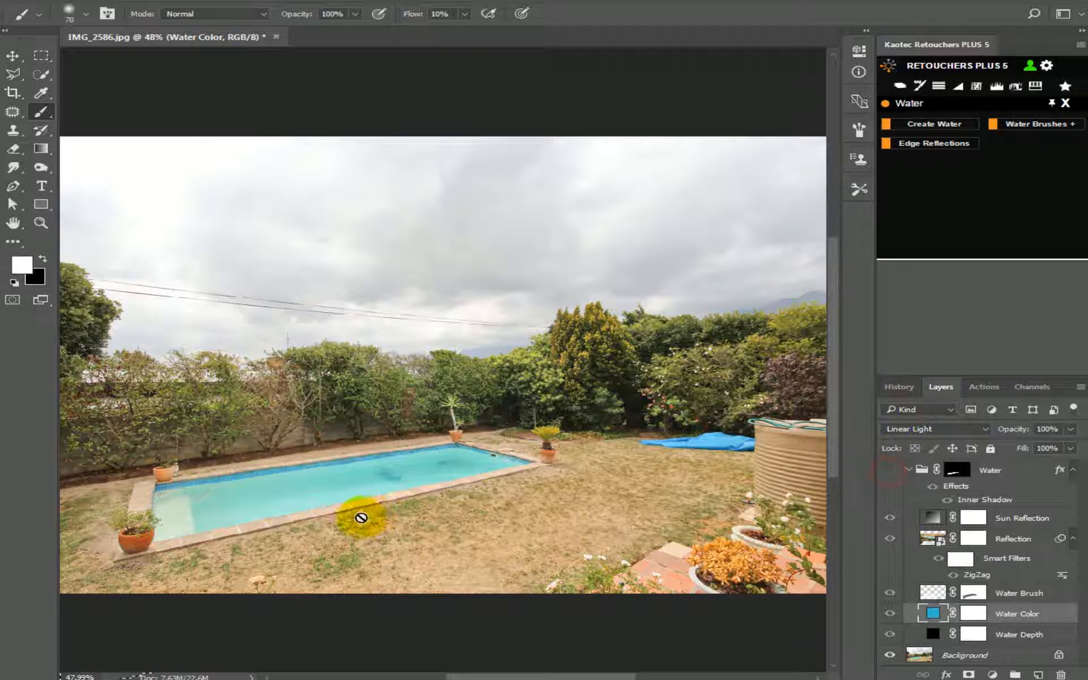
{"action": "scroll", "coordinate": [250, 493], "scroll_direction": "up", "scroll_amount": 3}
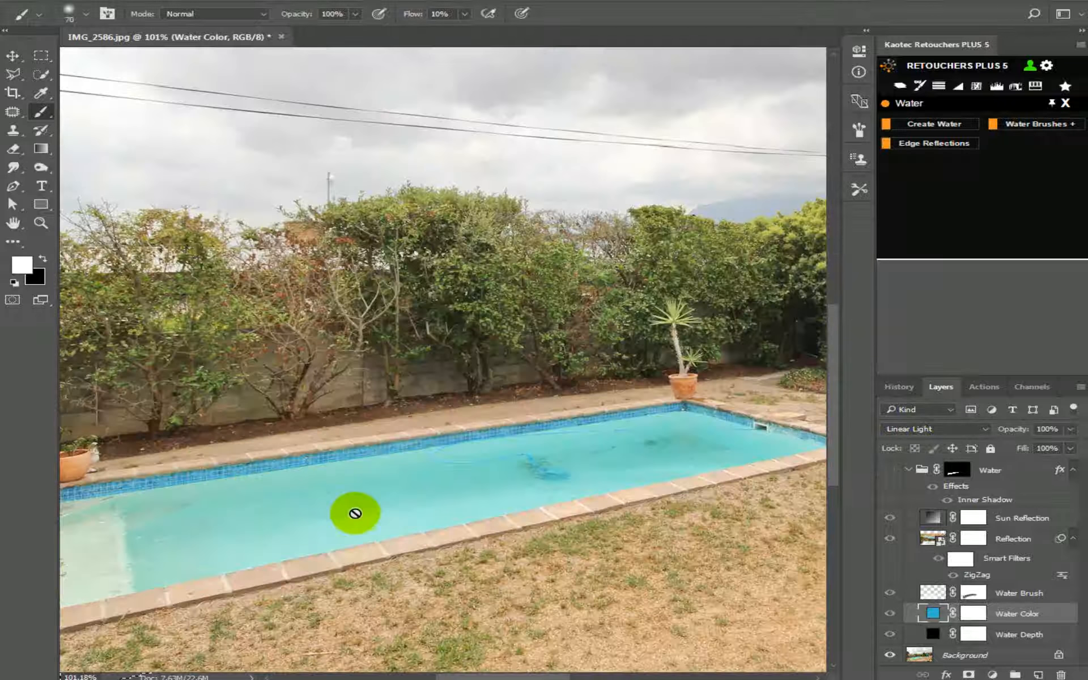
{"action": "scroll", "coordinate": [404, 494], "scroll_direction": "down", "scroll_amount": 2}
{"action": "scroll", "coordinate": [402, 491], "scroll_direction": "down", "scroll_amount": 2}
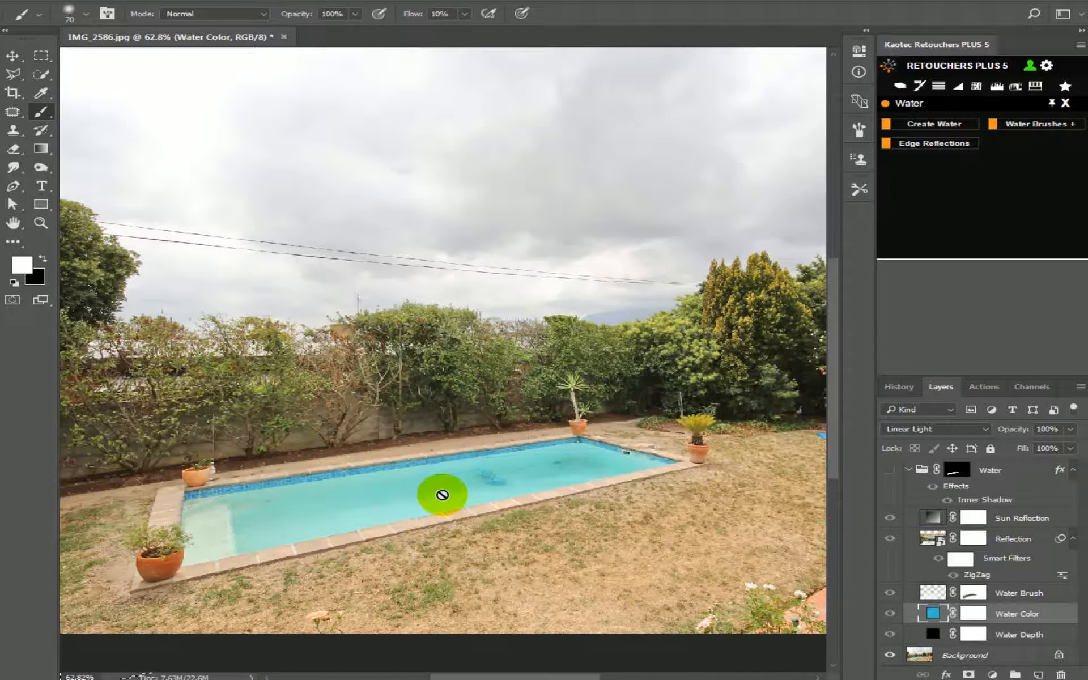
{"action": "scroll", "coordinate": [437, 493], "scroll_direction": "up", "scroll_amount": 2}
{"action": "scroll", "coordinate": [420, 487], "scroll_direction": "up", "scroll_amount": 1}
{"action": "double_click", "coordinate": [932, 613]}
{"action": "left_click", "coordinate": [954, 443]}
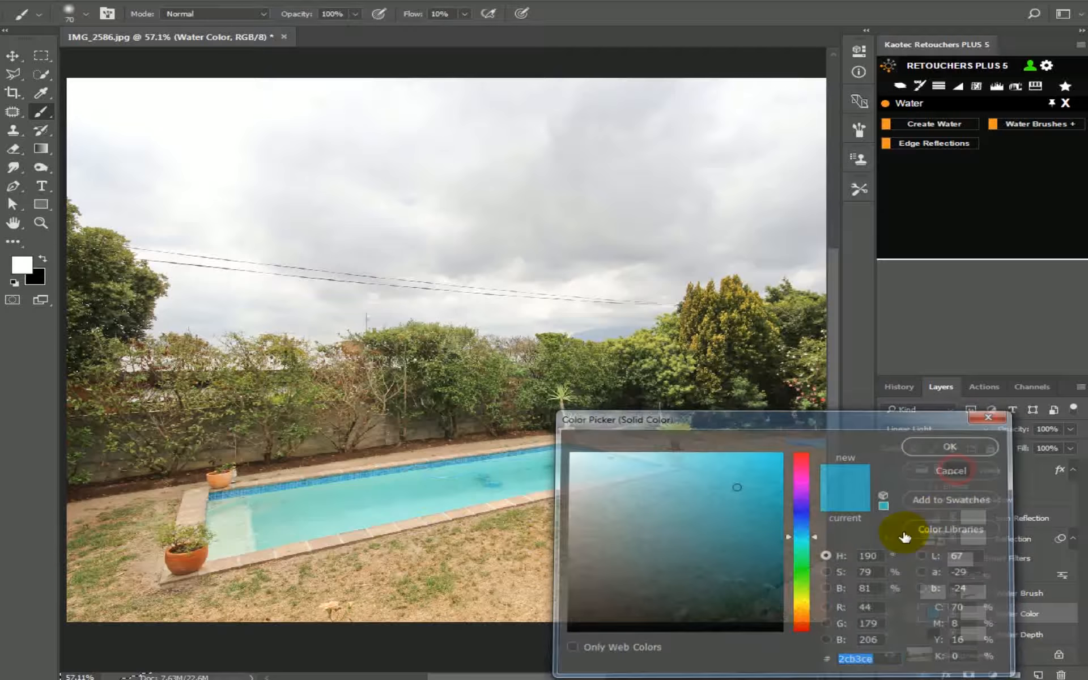
Show the Water group and change the Water Color fill to a brighter turquoise, 14c1d1.
{"action": "left_click", "coordinate": [890, 470]}
{"action": "double_click", "coordinate": [932, 613]}
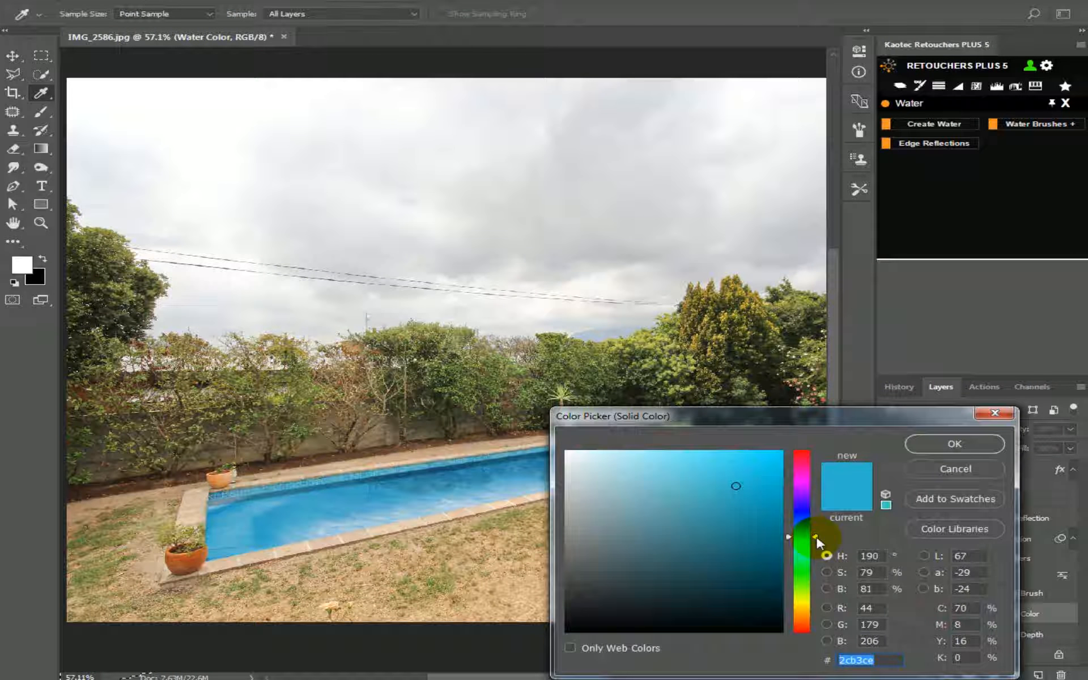
{"action": "left_click_drag", "start_coordinate": [817, 539], "coordinate": [820, 541]}
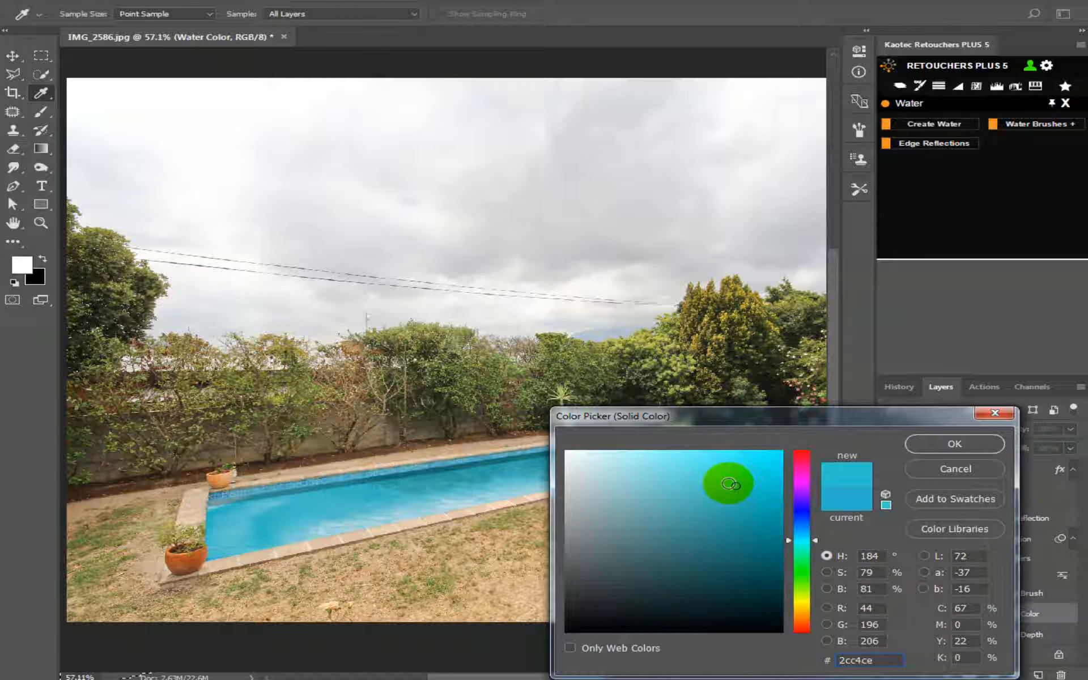
{"action": "mouse_move", "coordinate": [728, 485]}
{"action": "left_mouse_down"}
{"action": "mouse_move", "coordinate": [733, 499]}
{"action": "mouse_move", "coordinate": [767, 476]}
{"action": "mouse_move", "coordinate": [770, 487]}
{"action": "left_mouse_up"}
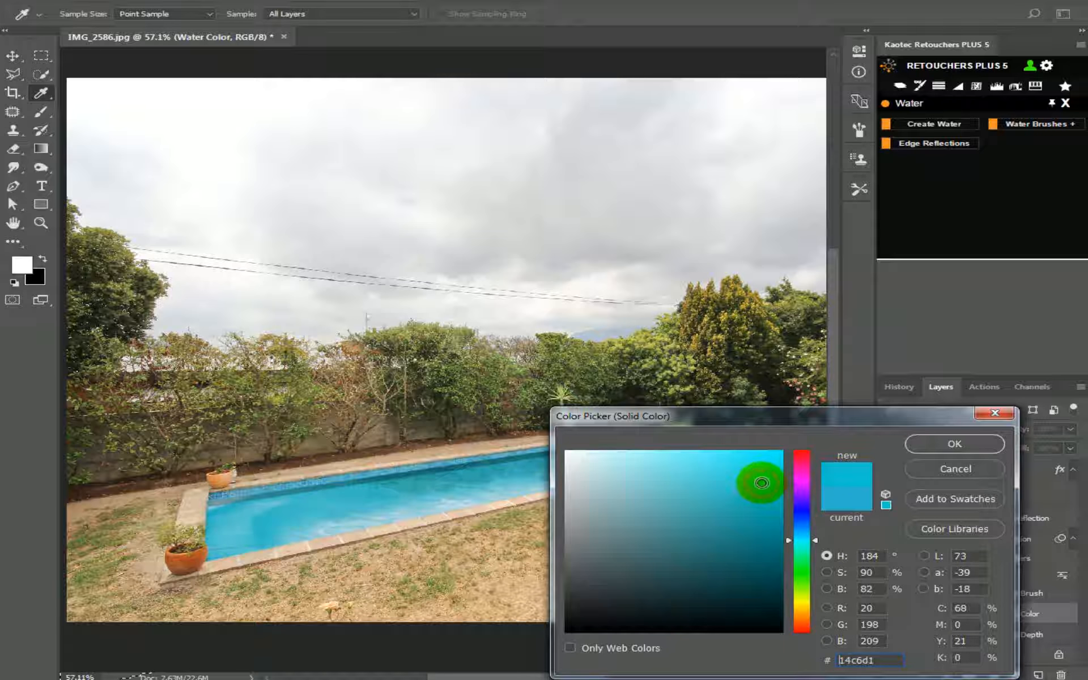
{"action": "left_click_drag", "start_coordinate": [762, 482], "coordinate": [761, 482]}
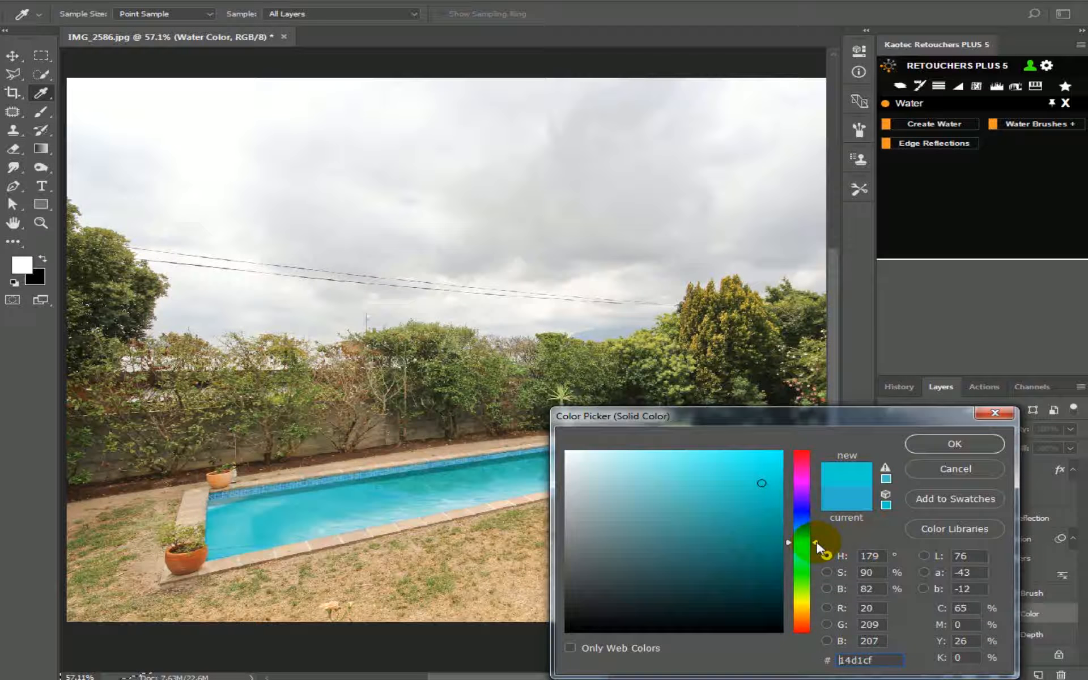
{"action": "left_click_drag", "start_coordinate": [816, 542], "coordinate": [815, 538]}
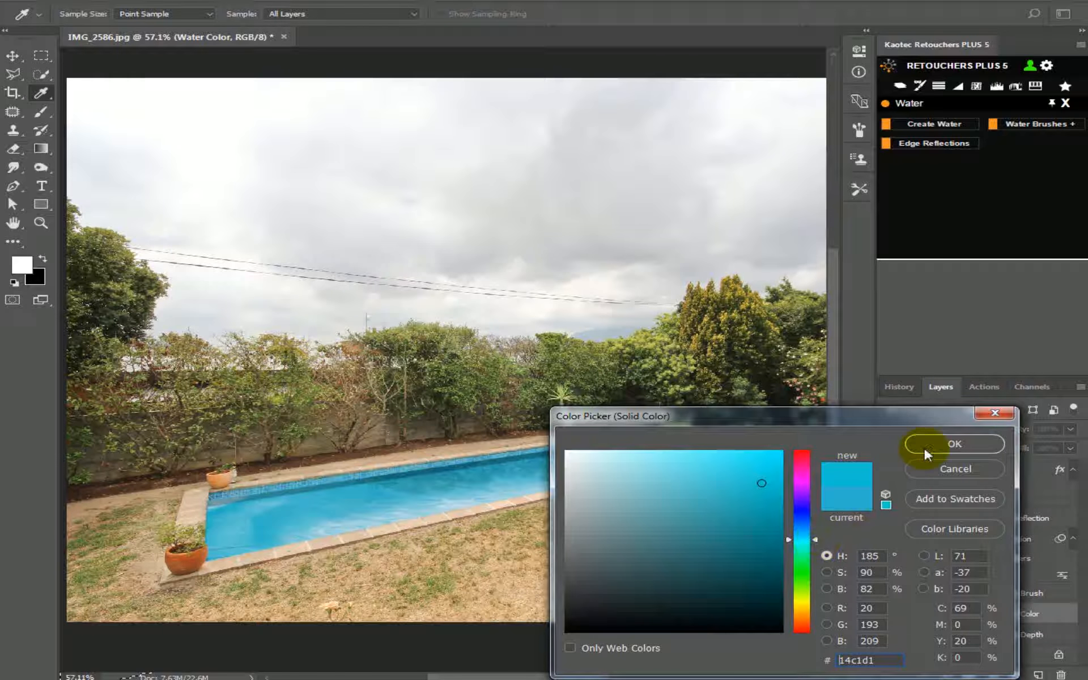
{"action": "left_click", "coordinate": [923, 447]}
Toggle the Water group's visibility to compare the new water with the original pool, and examine the whole photo.
{"action": "left_click", "coordinate": [888, 469]}
{"action": "left_click", "coordinate": [888, 469]}
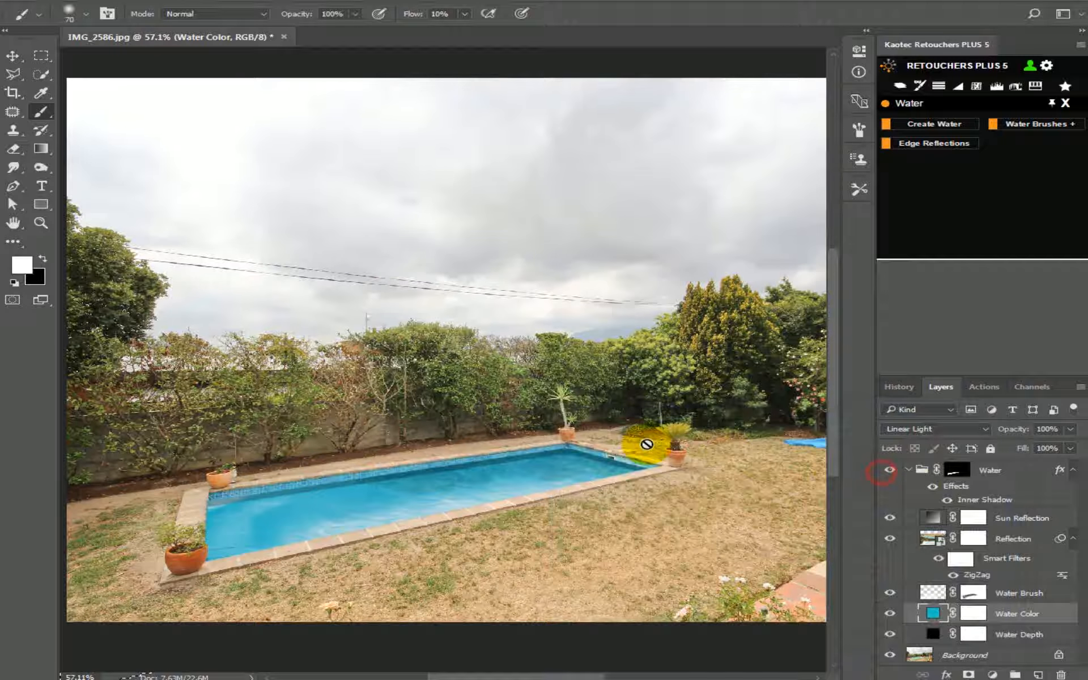
{"action": "scroll", "coordinate": [553, 419], "scroll_direction": "down", "scroll_amount": 3}
{"action": "scroll", "coordinate": [553, 419], "scroll_direction": "up", "scroll_amount": 2}
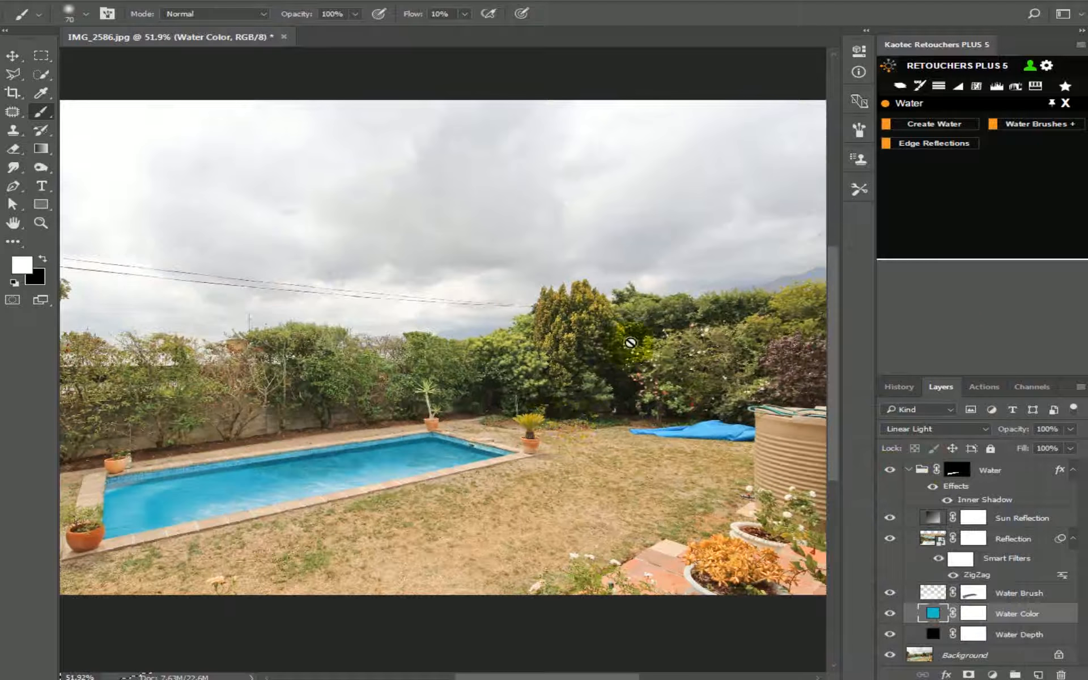
{"action": "scroll", "coordinate": [546, 417], "scroll_direction": "down", "scroll_amount": 1}
Flatten the Water layers into the Background with the Retouchers Plus flatten function.
{"action": "left_click", "coordinate": [263, 466]}
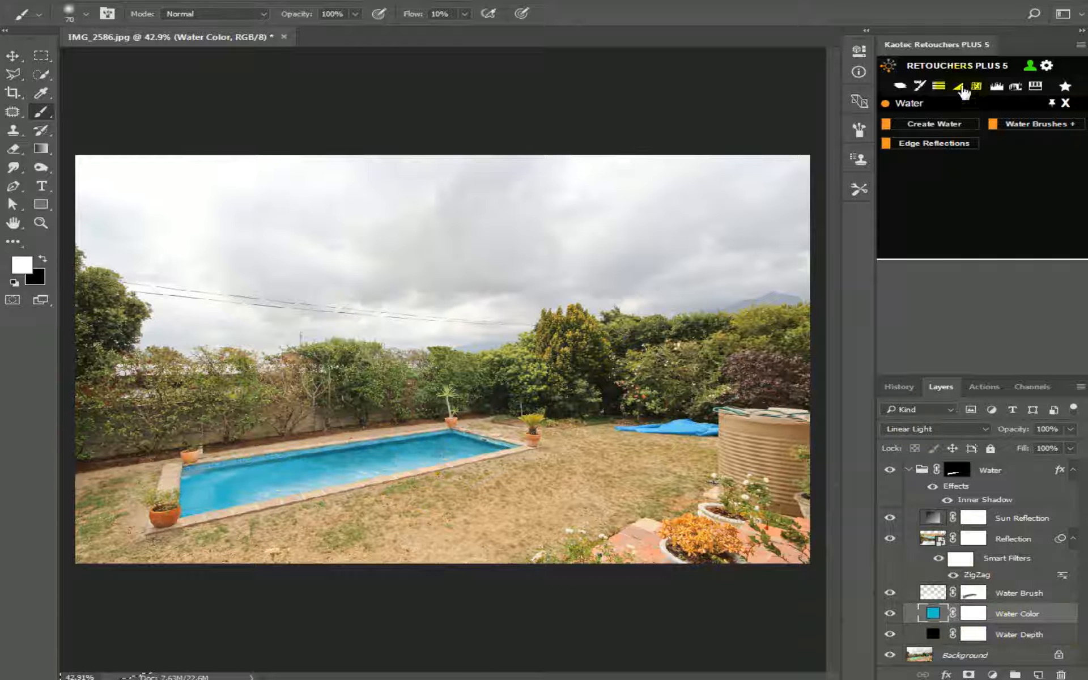
{"action": "left_click", "coordinate": [897, 86]}
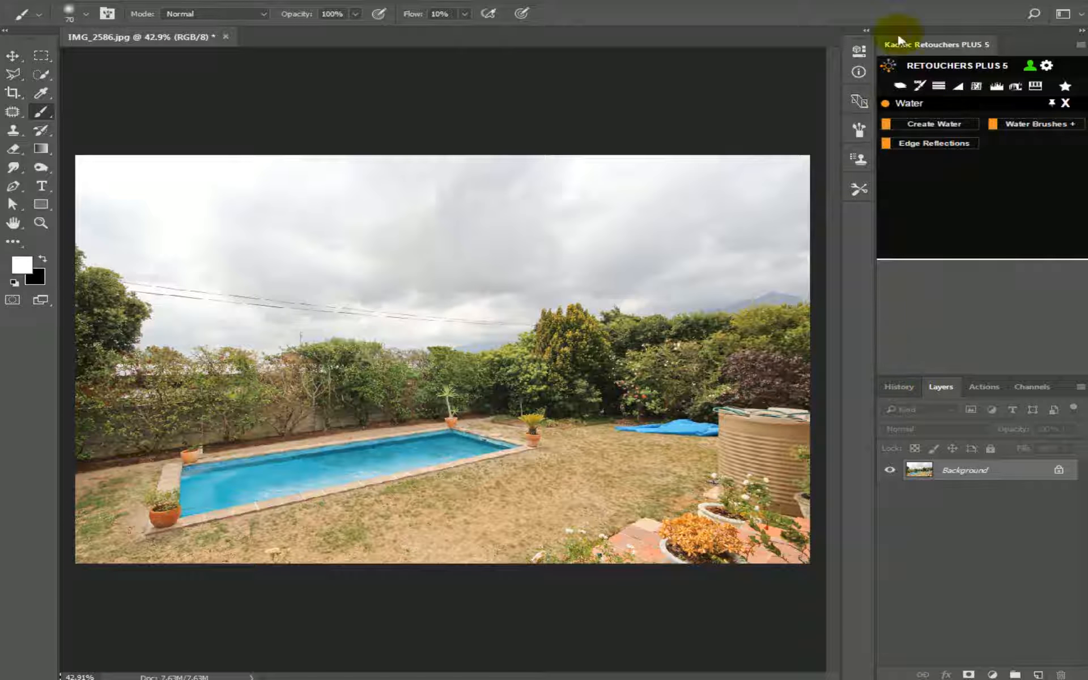
Restore Snapshot 1 from the history to check the Water layers, and return to the flattened image.
{"action": "left_click", "coordinate": [906, 387]}
{"action": "left_click", "coordinate": [1083, 600]}
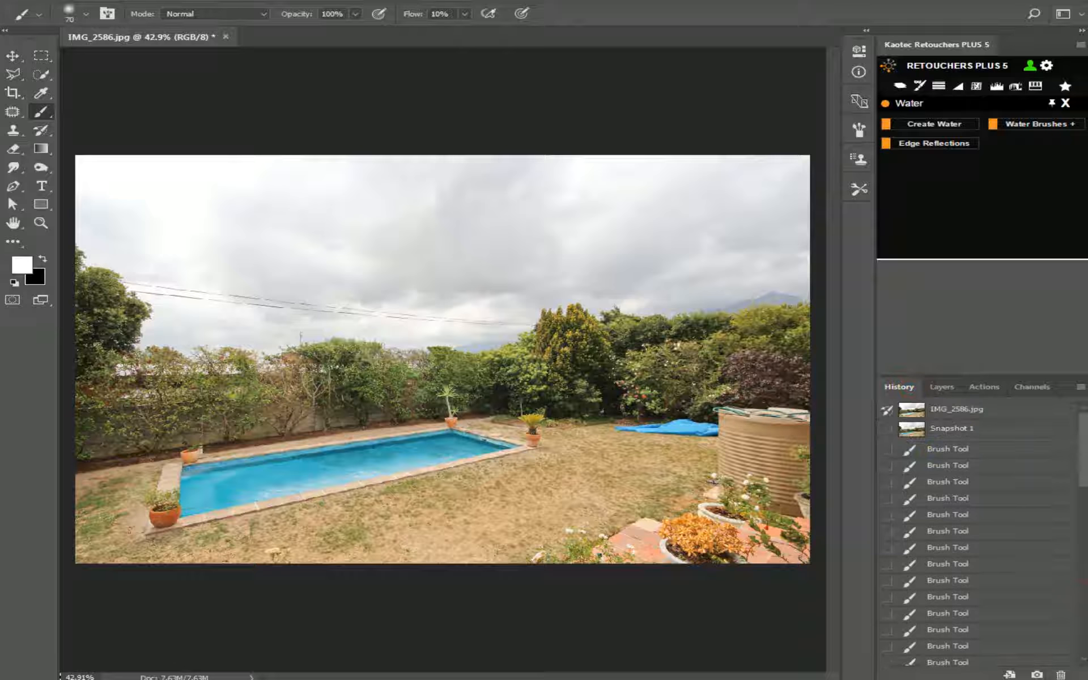
{"action": "left_click", "coordinate": [913, 433]}
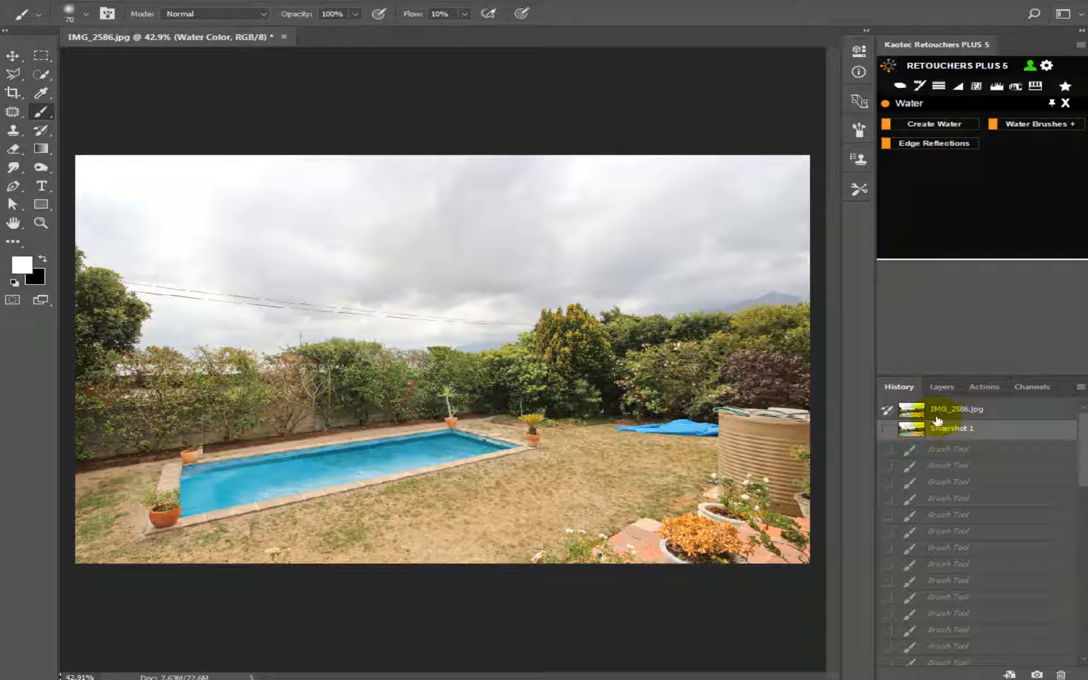
{"action": "left_click", "coordinate": [942, 387]}
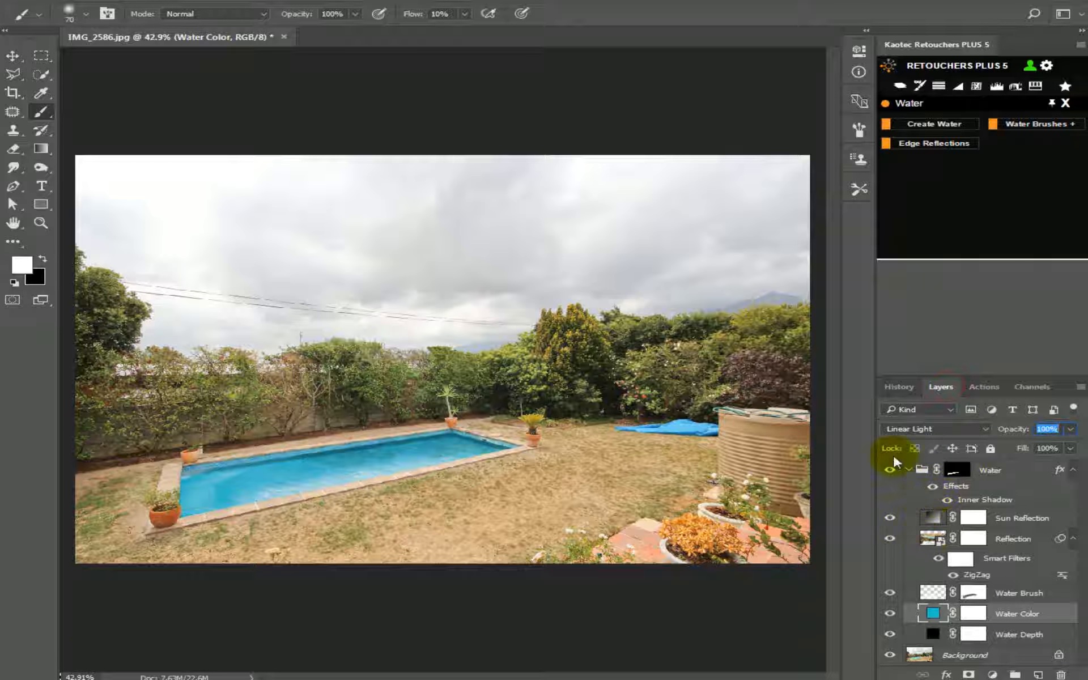
{"action": "left_click", "coordinate": [905, 387]}
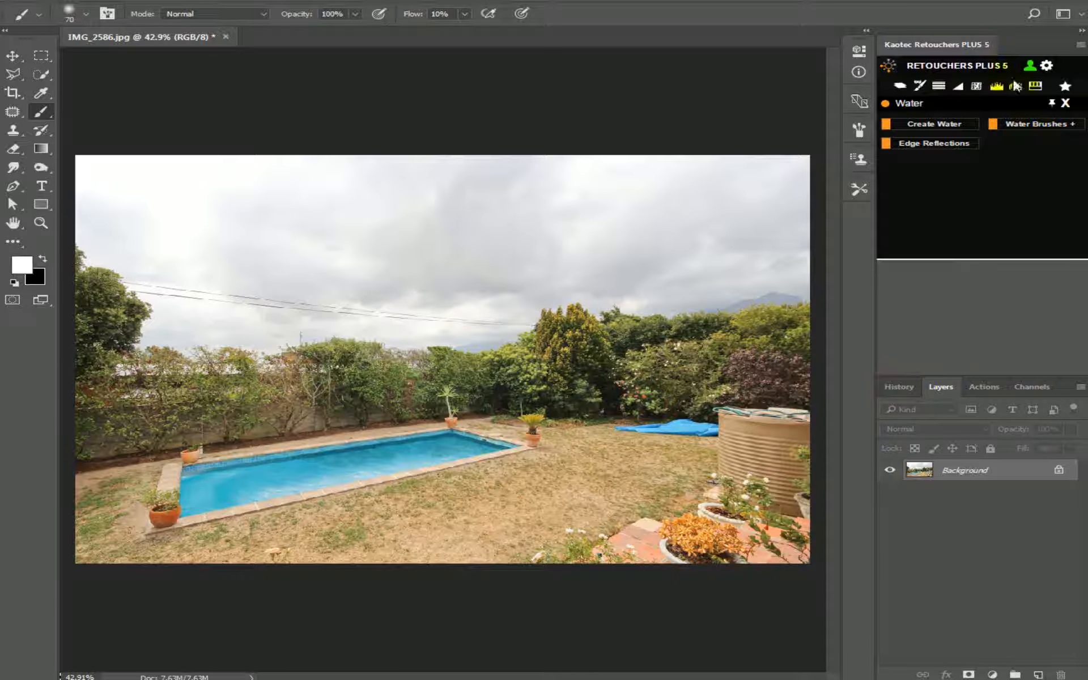
Run Quick Swap L from the Kaotec sky tools and load Blue skies (9).jpg from the Blue Skies folder.
{"action": "left_click", "coordinate": [1065, 104]}
{"action": "left_click", "coordinate": [929, 123]}
{"action": "left_click", "coordinate": [932, 124]}
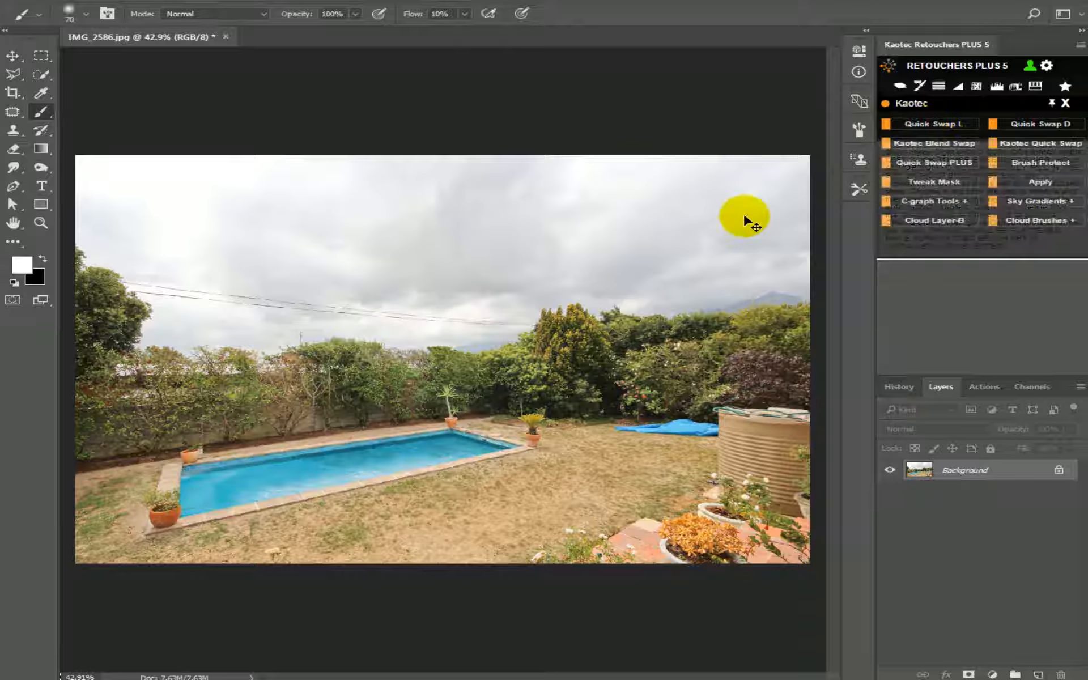
{"action": "left_click", "coordinate": [938, 125]}
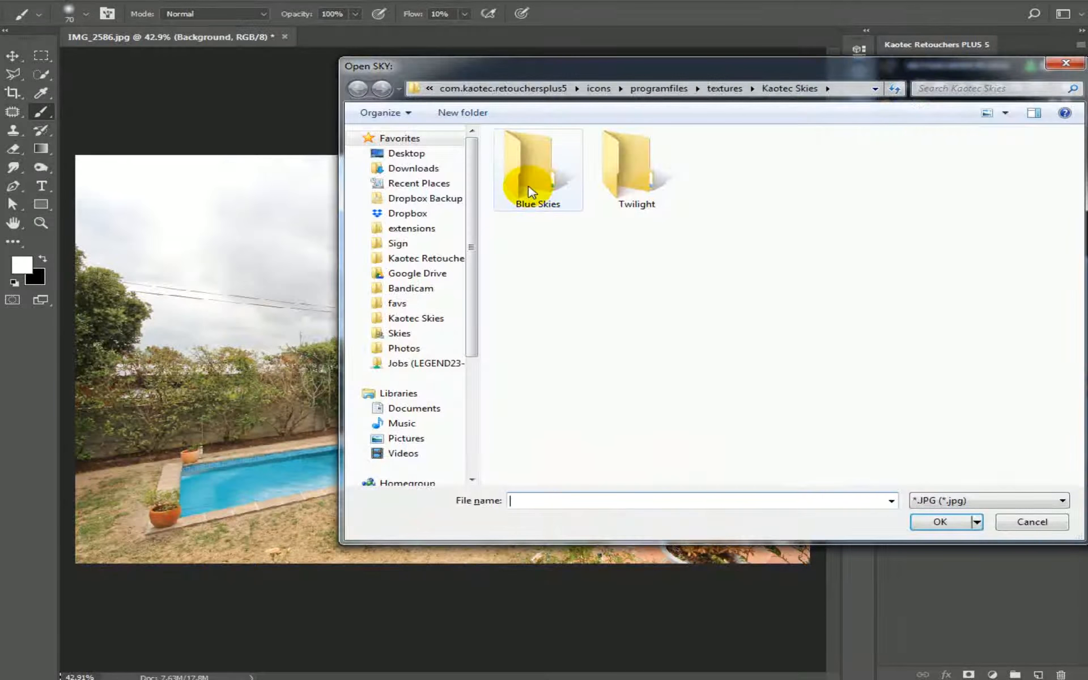
{"action": "double_click", "coordinate": [531, 192]}
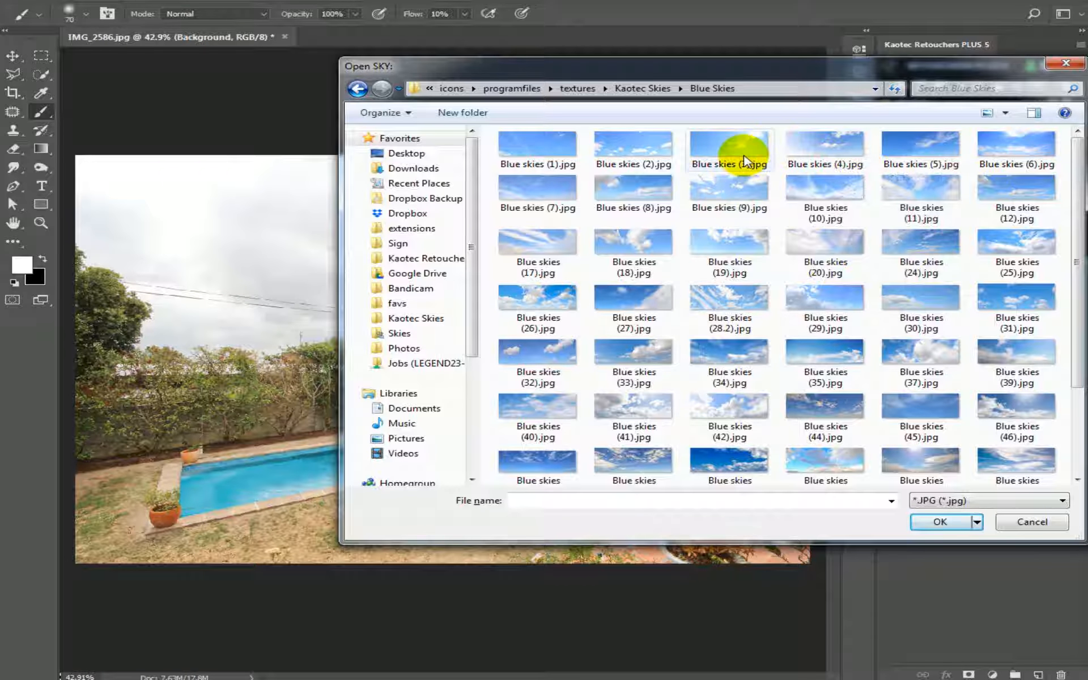
{"action": "double_click", "coordinate": [726, 185]}
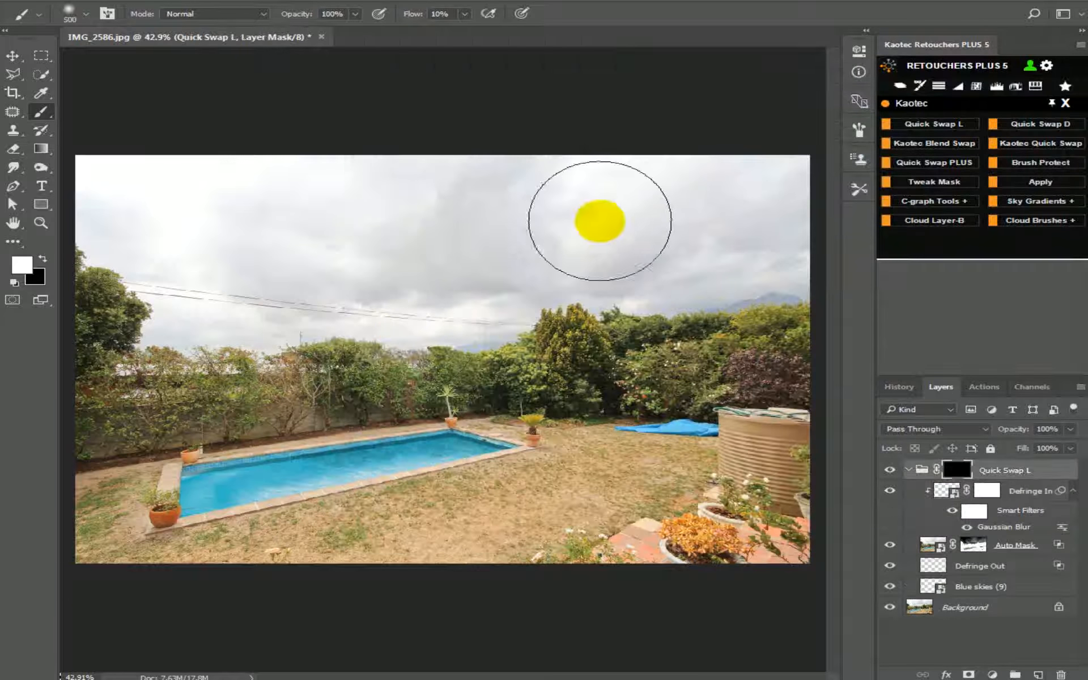
Paint white at 100% flow on the Quick Swap L mask to reveal the blue sky above the trees, with brush sizes down to 200.
{"action": "left_click_drag", "start_coordinate": [412, 14], "coordinate": [726, 15]}
{"action": "mouse_move", "coordinate": [661, 141]}
{"action": "left_mouse_down"}
{"action": "mouse_move", "coordinate": [238, 178]}
{"action": "mouse_move", "coordinate": [233, 156]}
{"action": "mouse_move", "coordinate": [602, 157]}
{"action": "mouse_move", "coordinate": [781, 183]}
{"action": "mouse_move", "coordinate": [707, 194]}
{"action": "mouse_move", "coordinate": [811, 211]}
{"action": "mouse_move", "coordinate": [741, 192]}
{"action": "mouse_move", "coordinate": [639, 200]}
{"action": "left_mouse_up"}
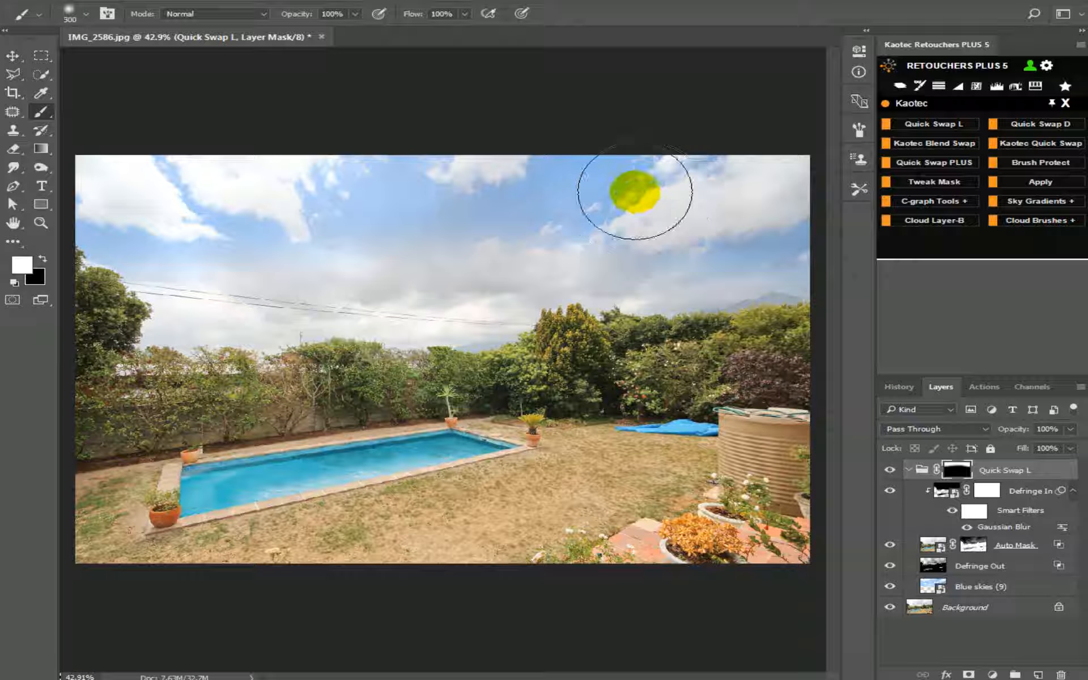
{"action": "key", "text": "bracketleft"}
{"action": "key", "text": "bracketleft"}
{"action": "key", "text": "bracketleft"}
{"action": "key", "text": "bracketleft"}
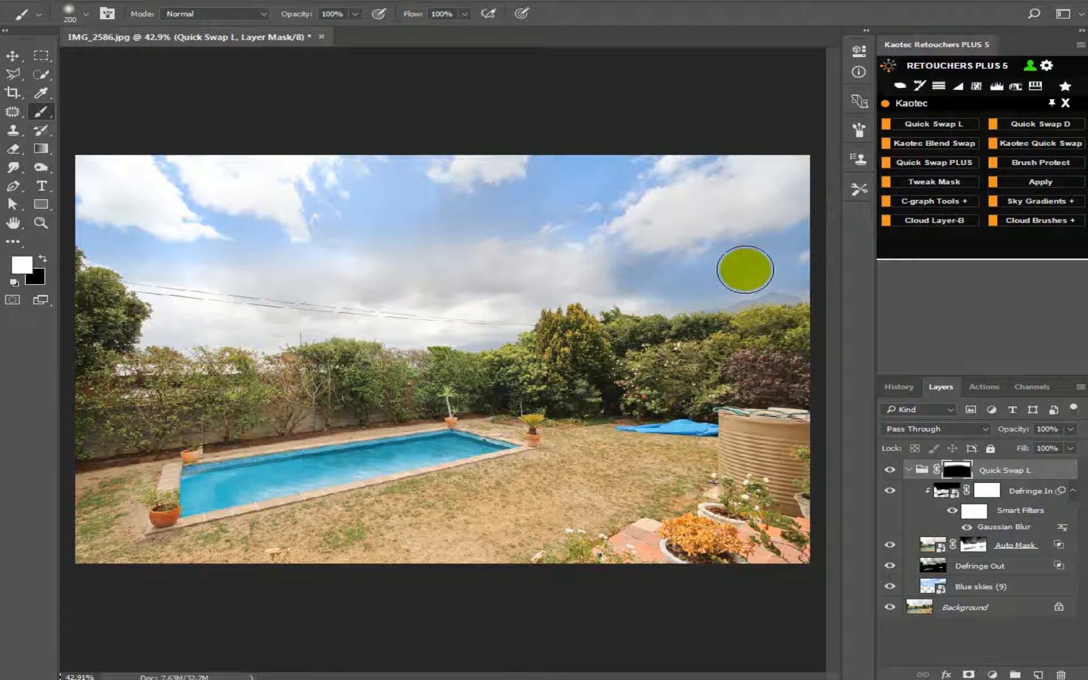
{"action": "mouse_move", "coordinate": [699, 269]}
{"action": "left_mouse_down"}
{"action": "mouse_move", "coordinate": [663, 291]}
{"action": "mouse_move", "coordinate": [573, 288]}
{"action": "mouse_move", "coordinate": [455, 316]}
{"action": "mouse_move", "coordinate": [321, 326]}
{"action": "mouse_move", "coordinate": [269, 272]}
{"action": "left_mouse_up"}
{"action": "mouse_move", "coordinate": [79, 260]}
{"action": "left_mouse_down"}
{"action": "mouse_move", "coordinate": [153, 315]}
{"action": "mouse_move", "coordinate": [152, 329]}
{"action": "left_mouse_up"}
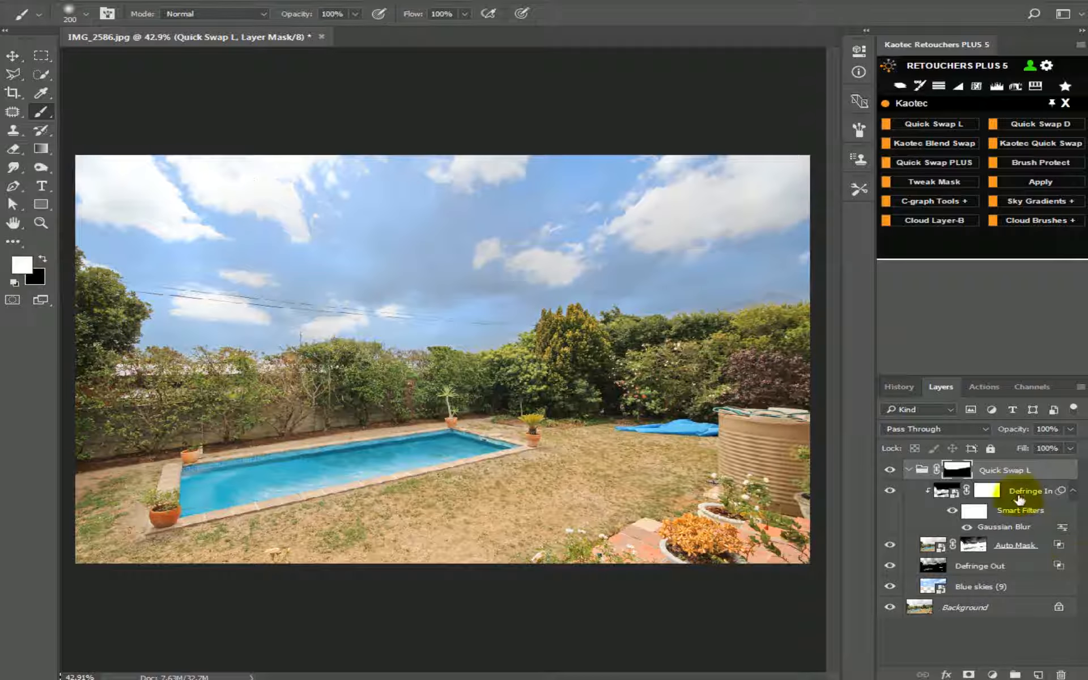
Tweak the Auto Mask with Levels, inspecting the tree line and power lines and raising the black input level to darken the sky.
{"action": "left_click", "coordinate": [931, 181]}
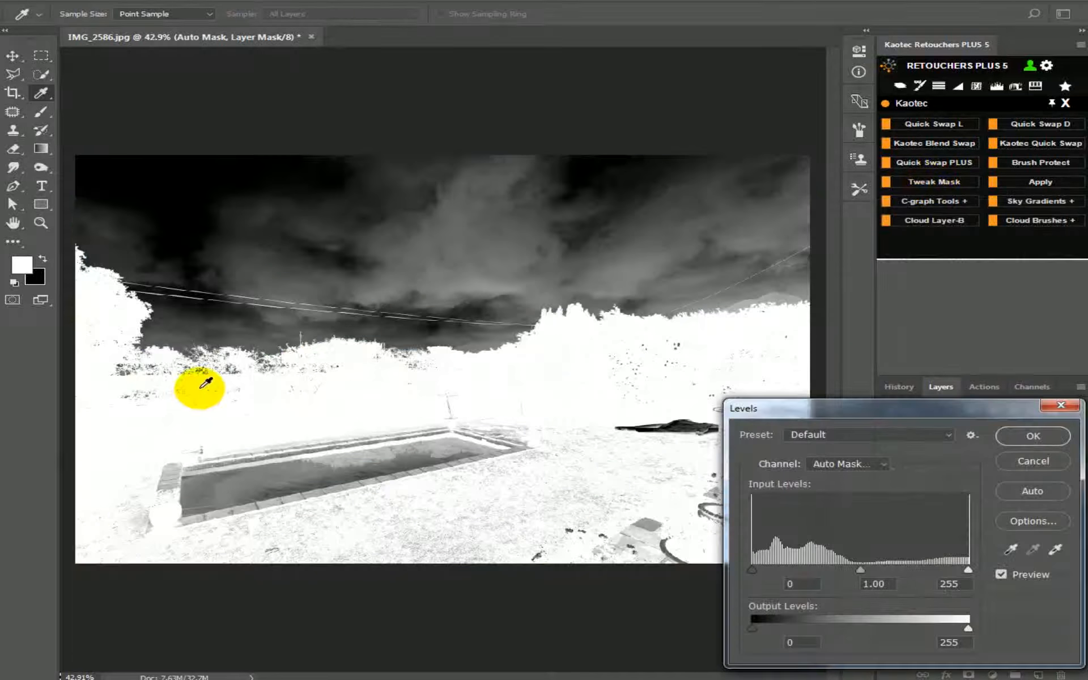
{"action": "scroll", "coordinate": [205, 382], "scroll_direction": "up", "scroll_amount": 5}
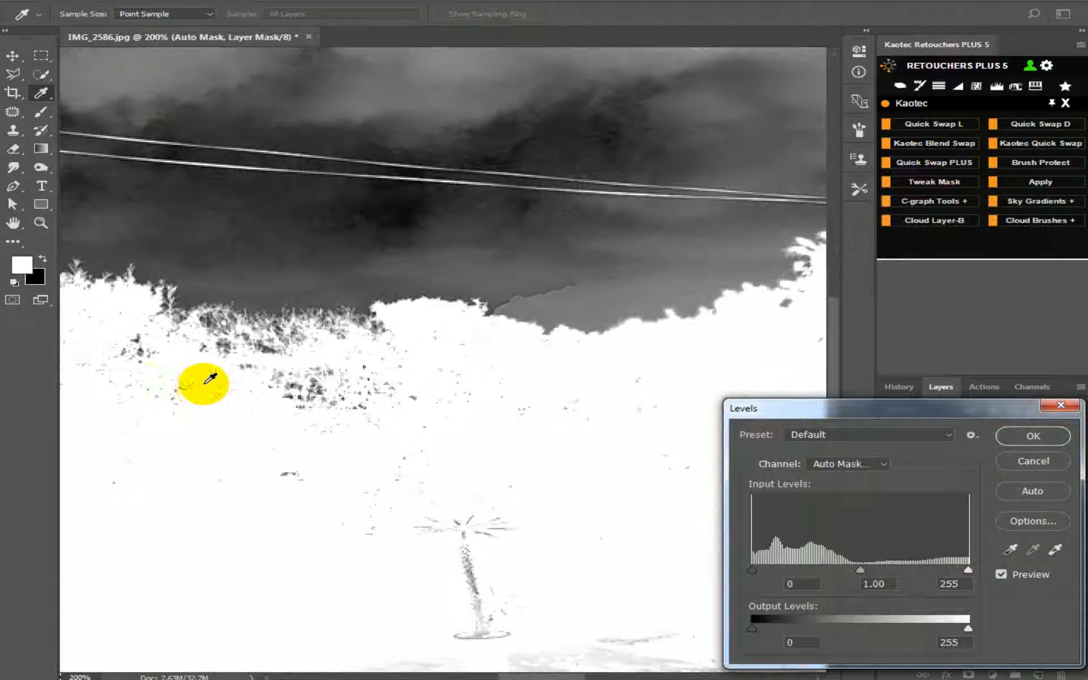
{"action": "left_click_drag", "start_coordinate": [205, 382], "coordinate": [546, 469]}
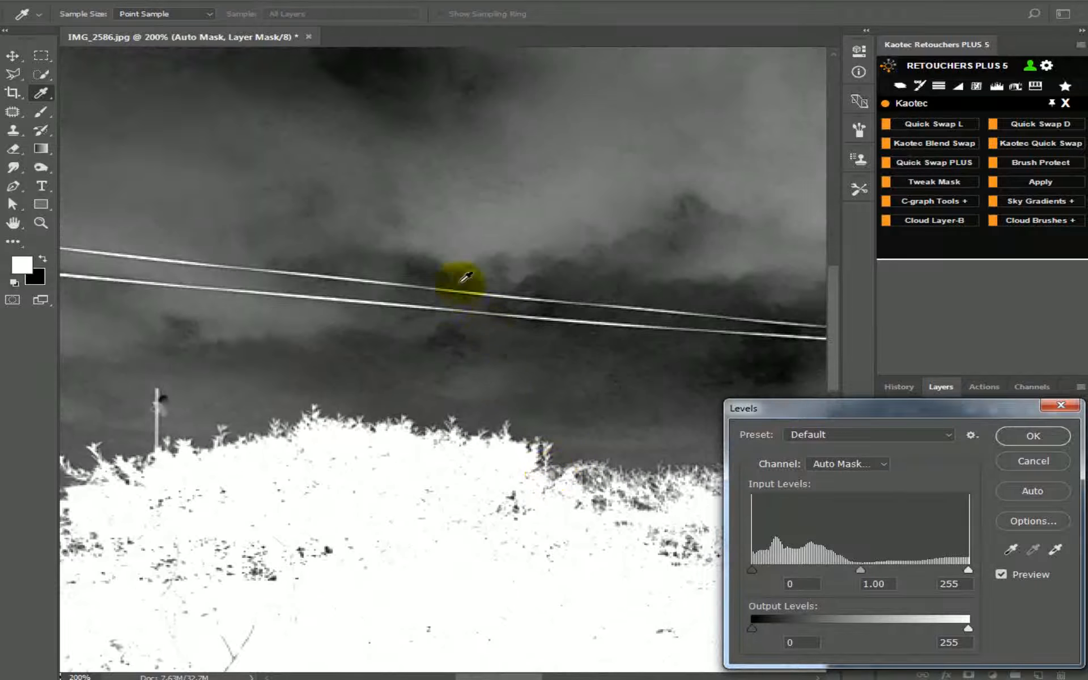
{"action": "left_click_drag", "start_coordinate": [614, 476], "coordinate": [323, 457]}
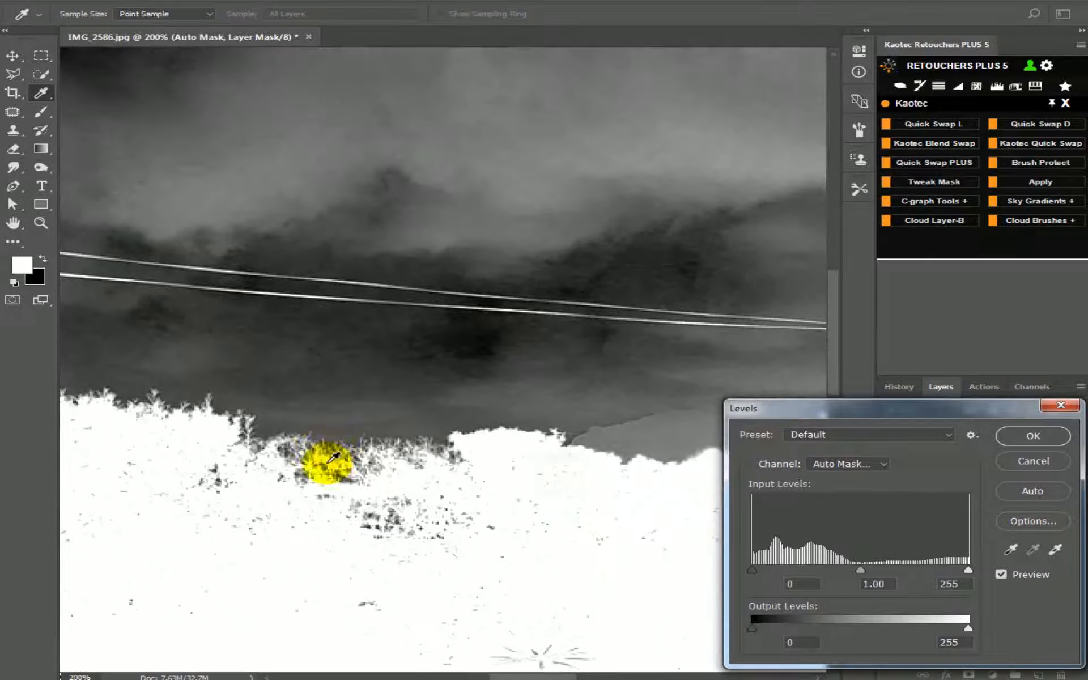
{"action": "left_click_drag", "start_coordinate": [263, 369], "coordinate": [402, 405]}
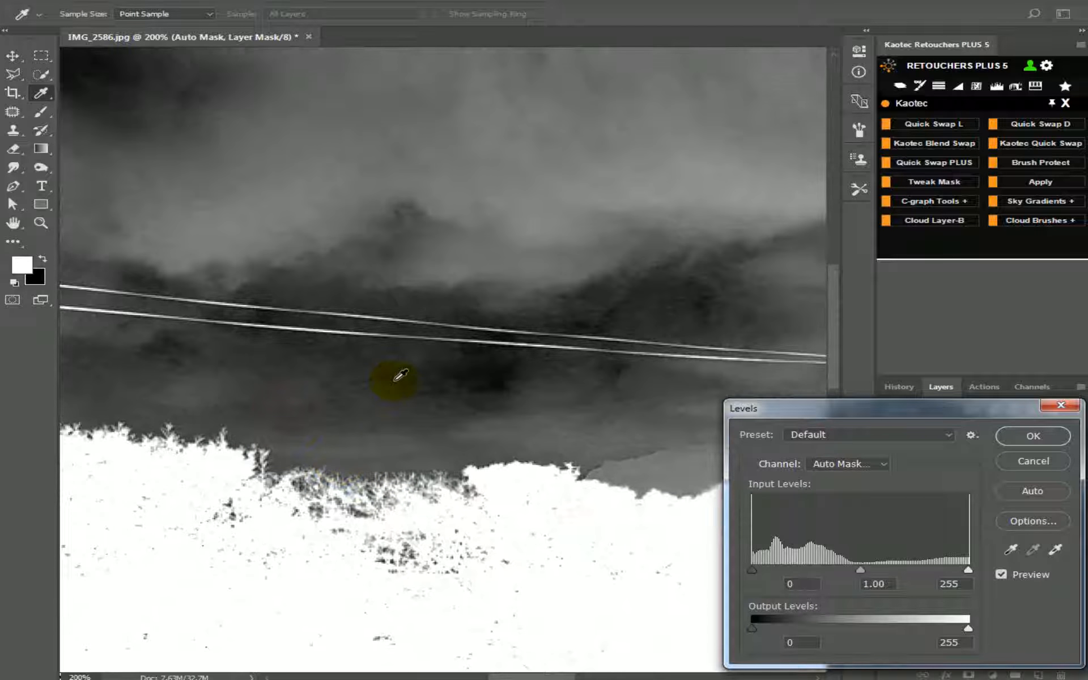
{"action": "key", "text": "ctrl+plus"}
{"action": "key", "text": "ctrl+minus"}
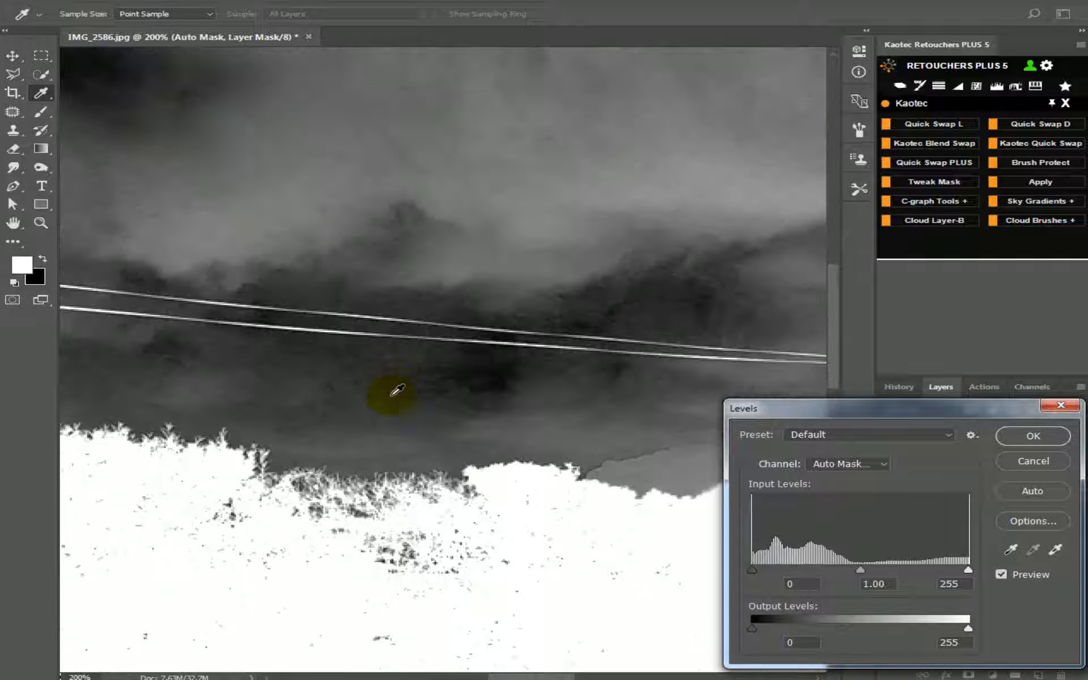
{"action": "left_click_drag", "start_coordinate": [752, 574], "coordinate": [778, 571]}
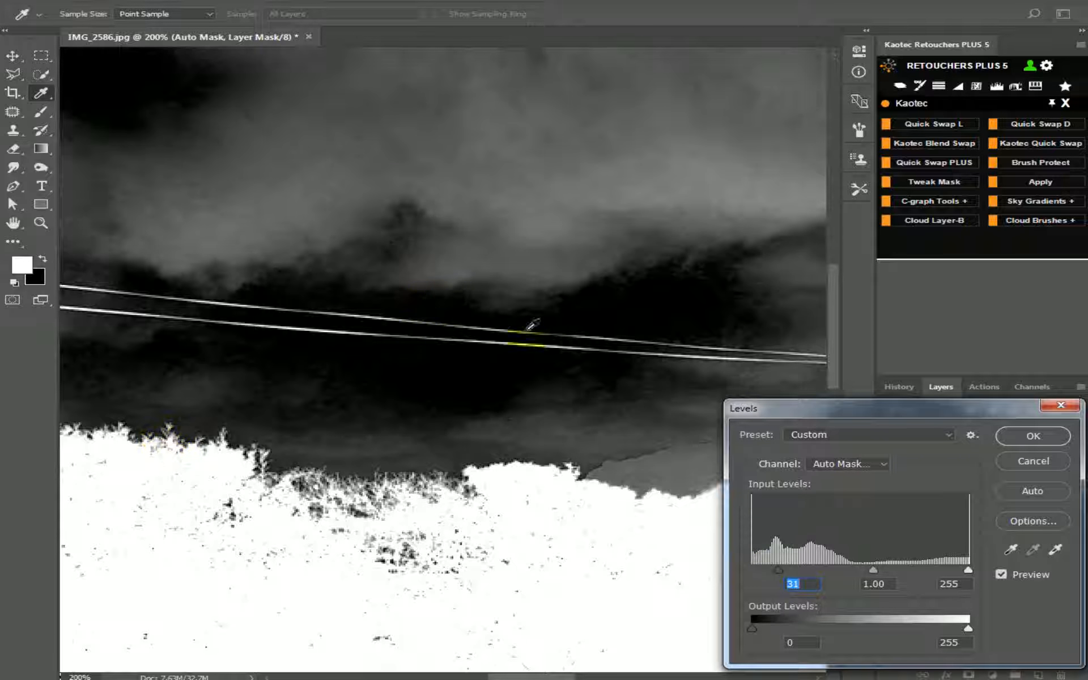
{"action": "mouse_move", "coordinate": [778, 574]}
{"action": "left_mouse_down"}
{"action": "mouse_move", "coordinate": [743, 575]}
{"action": "mouse_move", "coordinate": [768, 574]}
{"action": "left_mouse_up"}
{"action": "left_click", "coordinate": [1015, 432]}
Burn the grey clouds in the upper left and middle of the Auto Mask's sky, using Shadows range and 50% exposure.
{"action": "key", "text": "o"}
{"action": "key", "text": "x"}
{"action": "scroll", "coordinate": [346, 306], "scroll_direction": "down", "scroll_amount": 5}
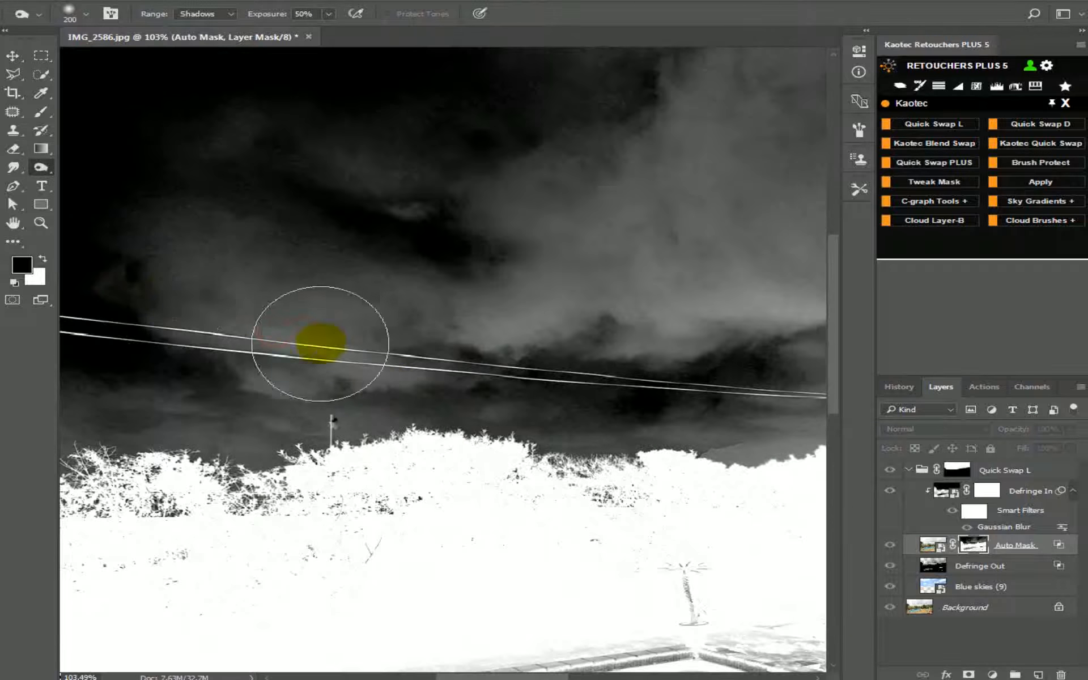
{"action": "scroll", "coordinate": [429, 387], "scroll_direction": "down", "scroll_amount": 3}
{"action": "scroll", "coordinate": [422, 384], "scroll_direction": "up", "scroll_amount": 2}
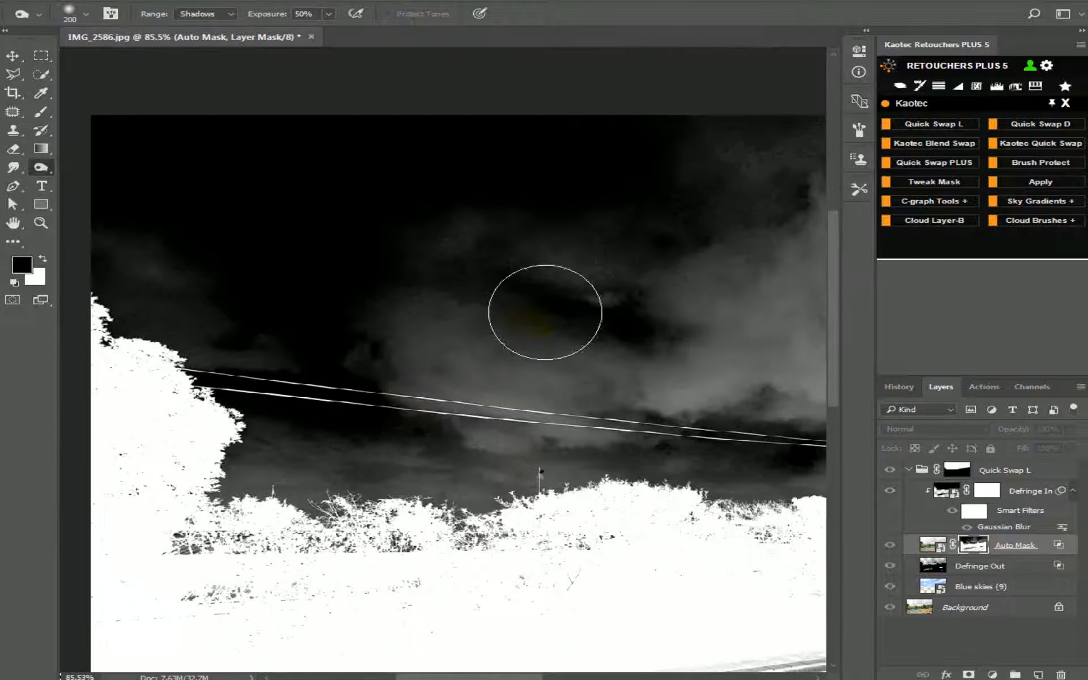
{"action": "mouse_move", "coordinate": [154, 247]}
{"action": "left_mouse_down"}
{"action": "mouse_move", "coordinate": [181, 272]}
{"action": "mouse_move", "coordinate": [162, 281]}
{"action": "mouse_move", "coordinate": [270, 330]}
{"action": "mouse_move", "coordinate": [190, 321]}
{"action": "mouse_move", "coordinate": [418, 315]}
{"action": "mouse_move", "coordinate": [311, 309]}
{"action": "left_mouse_up"}
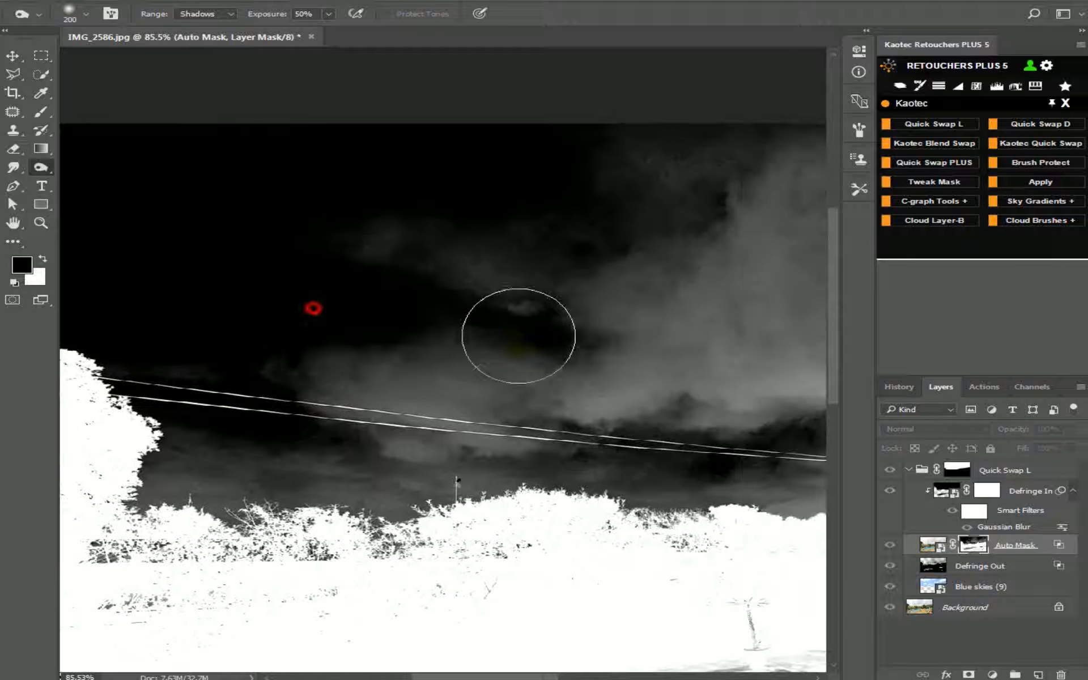
{"action": "left_click", "coordinate": [192, 18]}
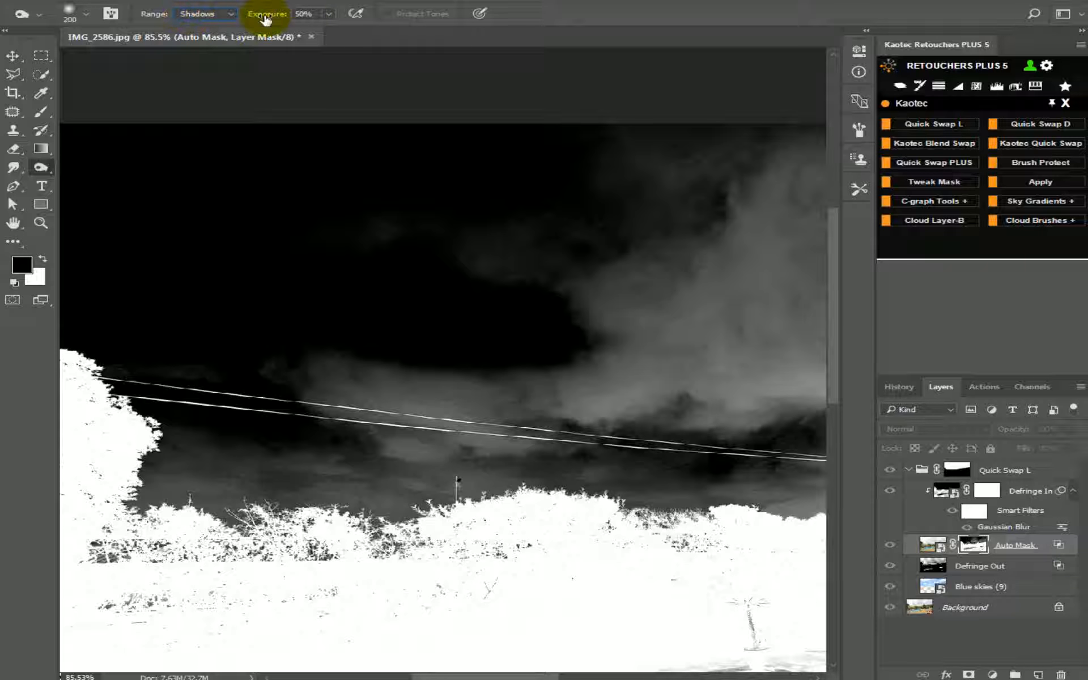
{"action": "left_click_drag", "start_coordinate": [289, 219], "coordinate": [342, 218]}
{"action": "mouse_move", "coordinate": [474, 272]}
{"action": "left_mouse_down"}
{"action": "mouse_move", "coordinate": [267, 304]}
{"action": "mouse_move", "coordinate": [529, 340]}
{"action": "mouse_move", "coordinate": [582, 315]}
{"action": "mouse_move", "coordinate": [544, 340]}
{"action": "mouse_move", "coordinate": [714, 296]}
{"action": "mouse_move", "coordinate": [642, 245]}
{"action": "left_mouse_up"}
{"action": "left_click_drag", "start_coordinate": [641, 245], "coordinate": [362, 247]}
Burn the grey clouds across the upper middle and upper right of the Auto Mask's sky at brush size 200.
{"action": "key", "text": "ctrl+0"}
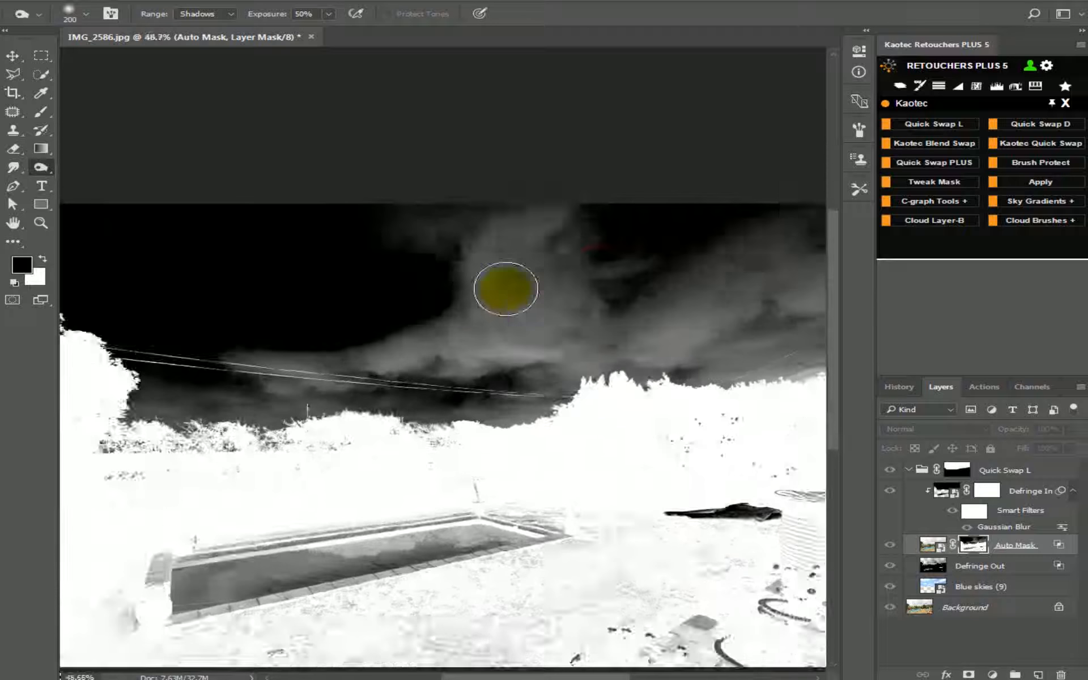
{"action": "mouse_move", "coordinate": [606, 284]}
{"action": "left_mouse_down"}
{"action": "mouse_move", "coordinate": [684, 269]}
{"action": "mouse_move", "coordinate": [720, 240]}
{"action": "mouse_move", "coordinate": [728, 212]}
{"action": "mouse_move", "coordinate": [693, 202]}
{"action": "mouse_move", "coordinate": [600, 292]}
{"action": "mouse_move", "coordinate": [614, 289]}
{"action": "mouse_move", "coordinate": [571, 287]}
{"action": "mouse_move", "coordinate": [590, 298]}
{"action": "mouse_move", "coordinate": [459, 288]}
{"action": "left_mouse_up"}
{"action": "left_click_drag", "start_coordinate": [425, 292], "coordinate": [504, 295]}
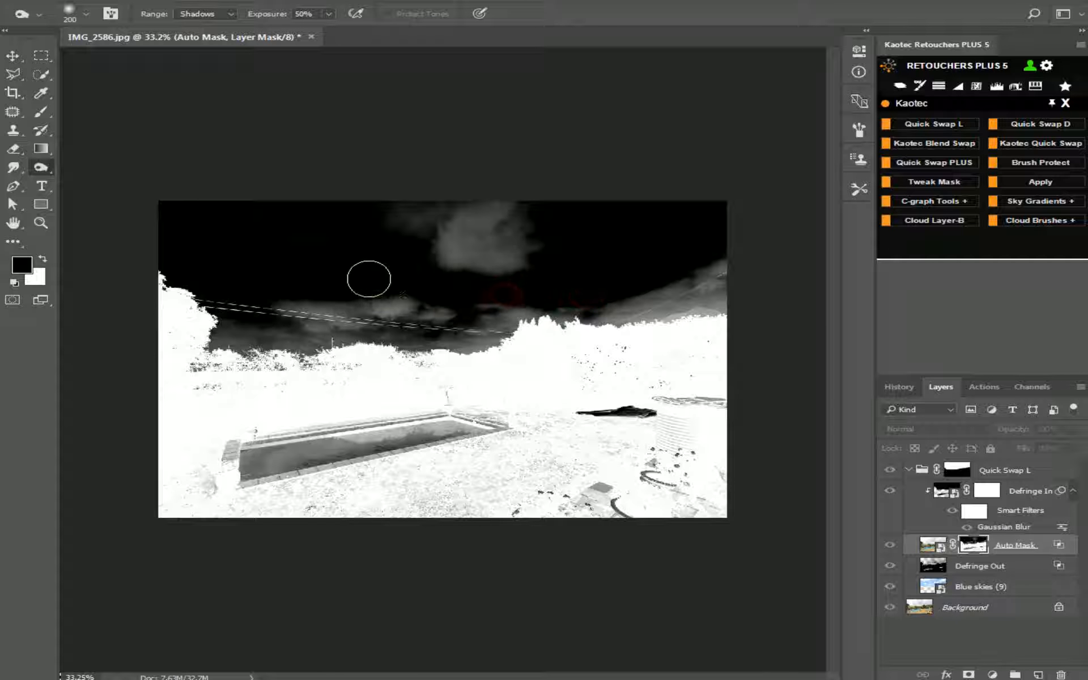
{"action": "mouse_move", "coordinate": [389, 295]}
{"action": "left_mouse_down"}
{"action": "mouse_move", "coordinate": [463, 264]}
{"action": "mouse_move", "coordinate": [409, 254]}
{"action": "mouse_move", "coordinate": [556, 243]}
{"action": "mouse_move", "coordinate": [581, 233]}
{"action": "mouse_move", "coordinate": [543, 210]}
{"action": "mouse_move", "coordinate": [600, 202]}
{"action": "left_mouse_up"}
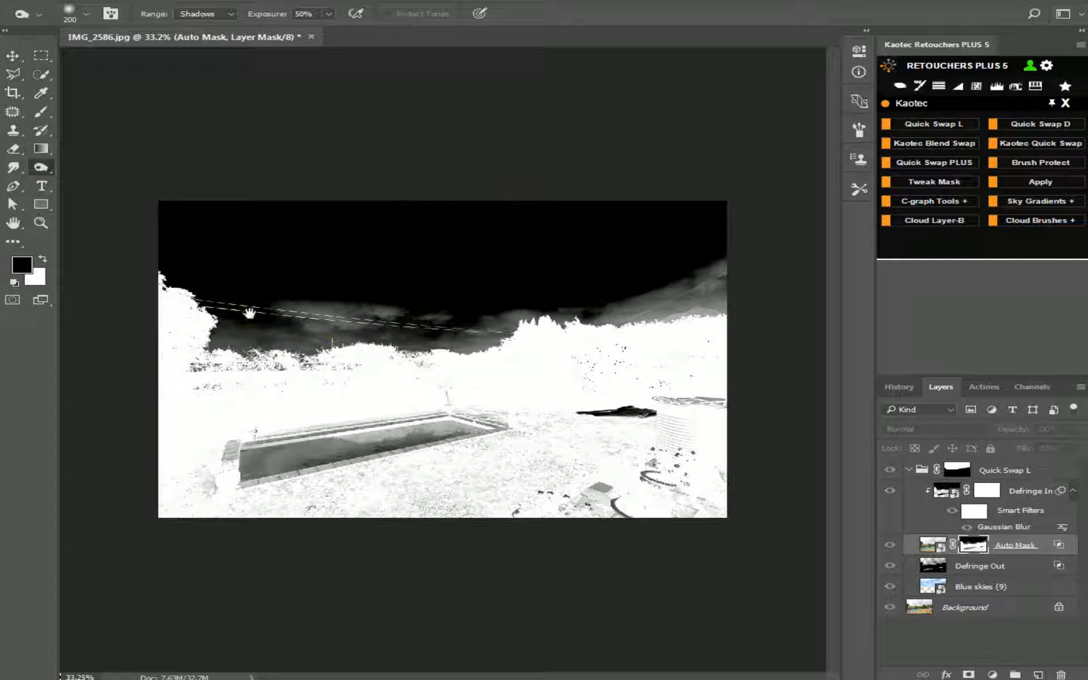
Burn the grey sky between the large left tree and the bushes with a size 150 brush.
{"action": "left_click_drag", "start_coordinate": [243, 327], "coordinate": [434, 444]}
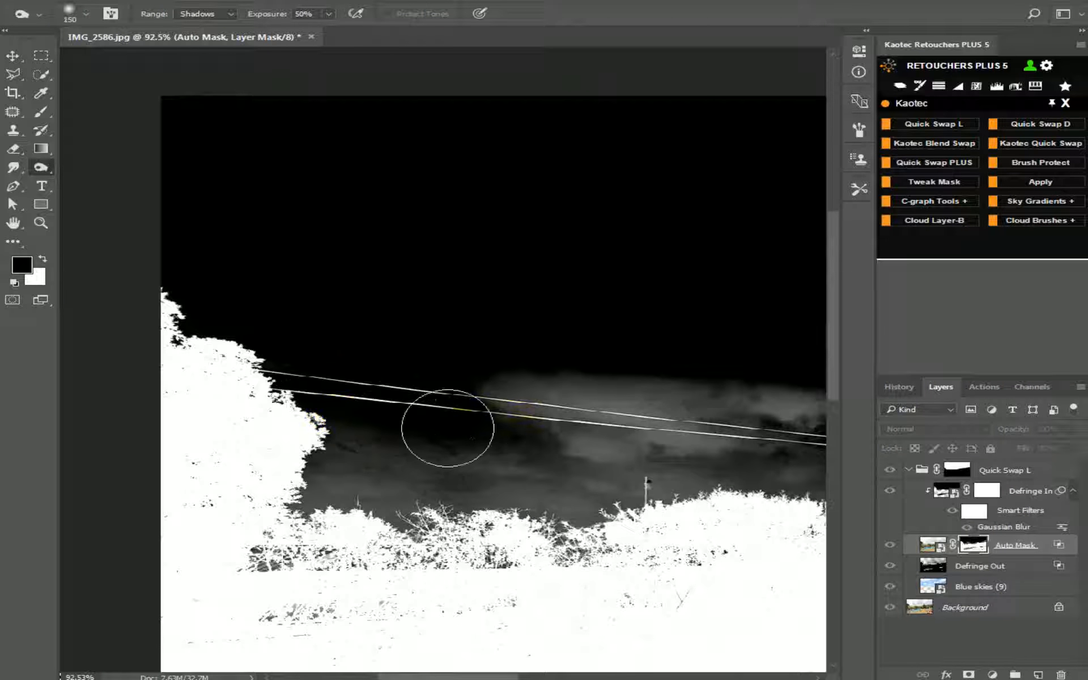
{"action": "scroll", "coordinate": [473, 420], "scroll_direction": "up", "scroll_amount": 2}
{"action": "mouse_move", "coordinate": [340, 524]}
{"action": "left_mouse_down"}
{"action": "mouse_move", "coordinate": [253, 537]}
{"action": "mouse_move", "coordinate": [212, 565]}
{"action": "mouse_move", "coordinate": [374, 555]}
{"action": "mouse_move", "coordinate": [334, 536]}
{"action": "mouse_move", "coordinate": [384, 530]}
{"action": "mouse_move", "coordinate": [310, 532]}
{"action": "mouse_move", "coordinate": [563, 526]}
{"action": "mouse_move", "coordinate": [273, 518]}
{"action": "mouse_move", "coordinate": [465, 526]}
{"action": "left_mouse_up"}
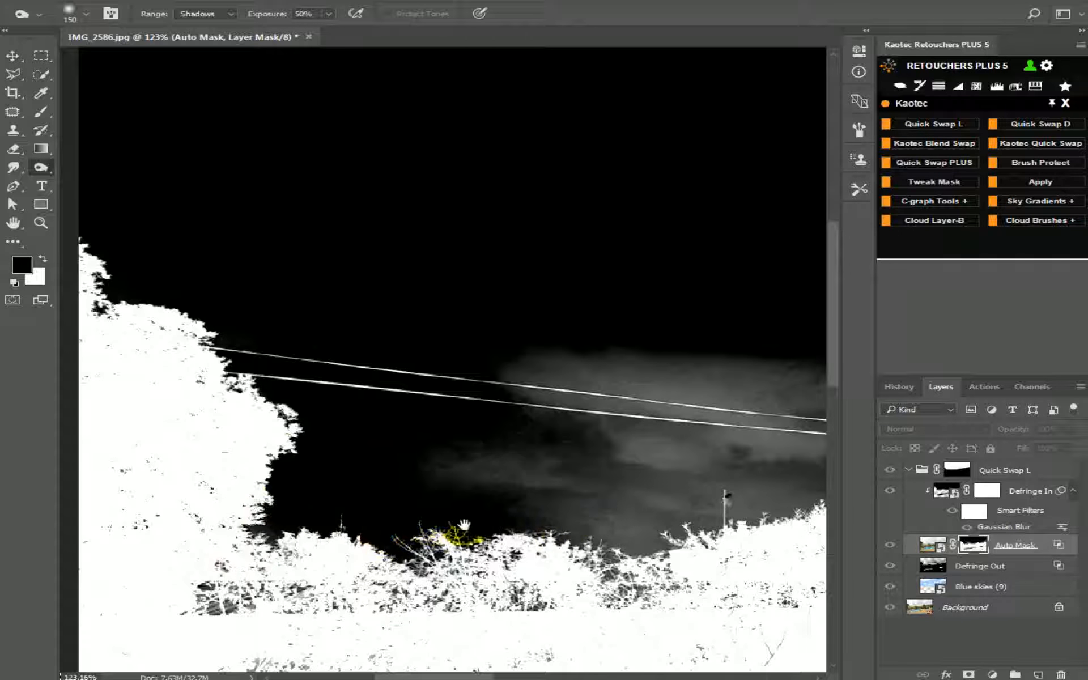
{"action": "scroll", "coordinate": [464, 525], "scroll_direction": "up", "scroll_amount": 3}
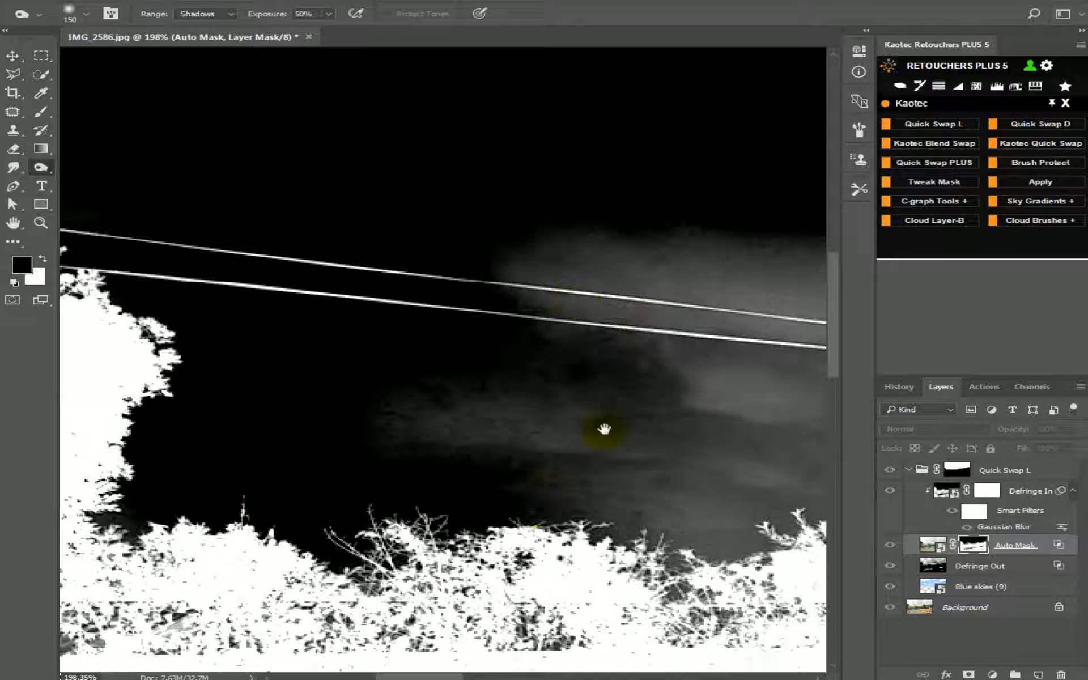
{"action": "left_click_drag", "start_coordinate": [604, 430], "coordinate": [568, 430]}
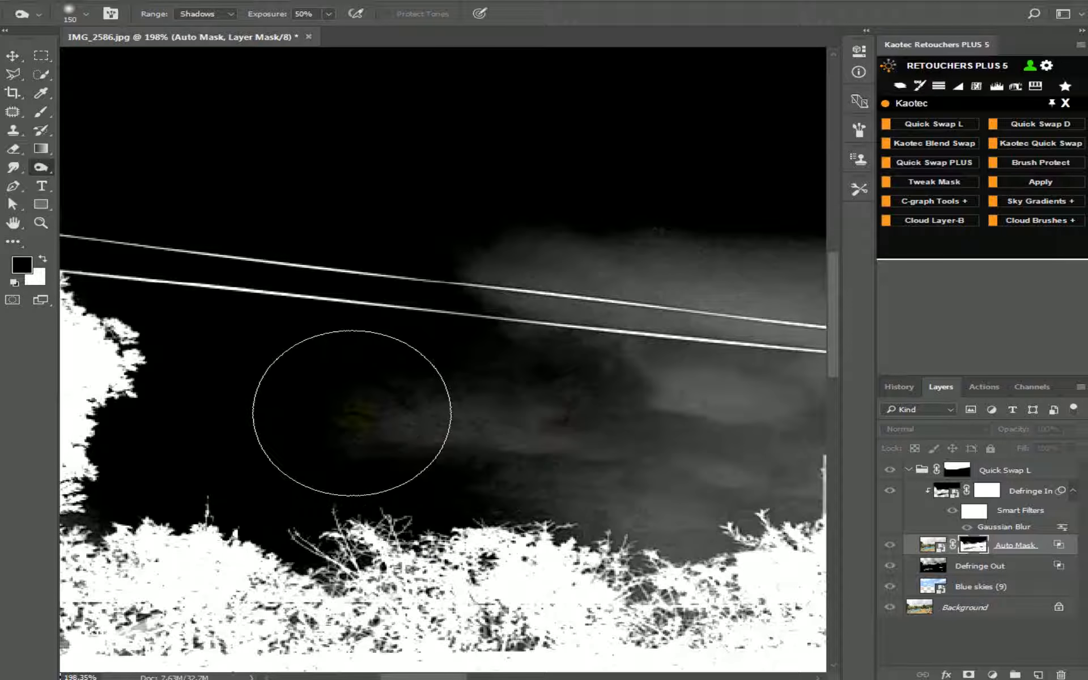
Burn the cloud area below the power lines down to the bush tops on the left of the mask.
{"action": "mouse_move", "coordinate": [415, 423]}
{"action": "left_mouse_down"}
{"action": "mouse_move", "coordinate": [592, 446]}
{"action": "mouse_move", "coordinate": [640, 522]}
{"action": "mouse_move", "coordinate": [646, 552]}
{"action": "left_mouse_up"}
{"action": "left_click", "coordinate": [678, 546]}
{"action": "left_click_drag", "start_coordinate": [672, 493], "coordinate": [515, 476]}
{"action": "left_click_drag", "start_coordinate": [487, 369], "coordinate": [501, 261]}
{"action": "left_click_drag", "start_coordinate": [428, 393], "coordinate": [378, 415]}
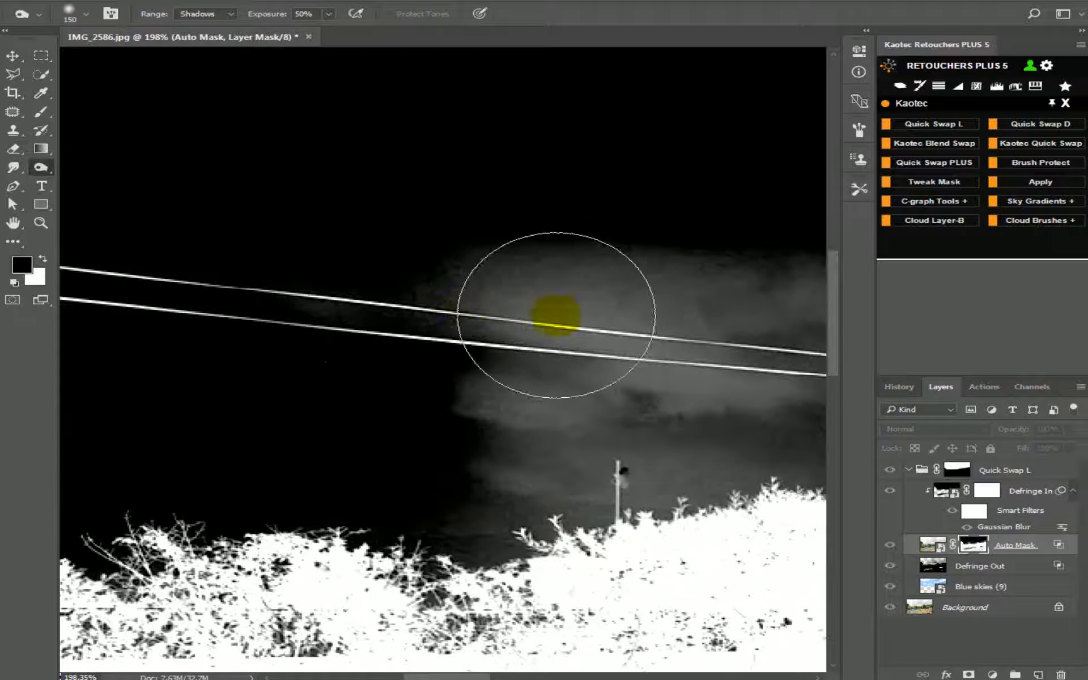
Burn the haze along the left stretch of both power lines up to the tree, undoing one stray stroke.
{"action": "left_click_drag", "start_coordinate": [321, 320], "coordinate": [443, 357]}
{"action": "left_click", "coordinate": [447, 339]}
{"action": "left_click_drag", "start_coordinate": [273, 362], "coordinate": [543, 405]}
{"action": "left_click", "coordinate": [464, 301]}
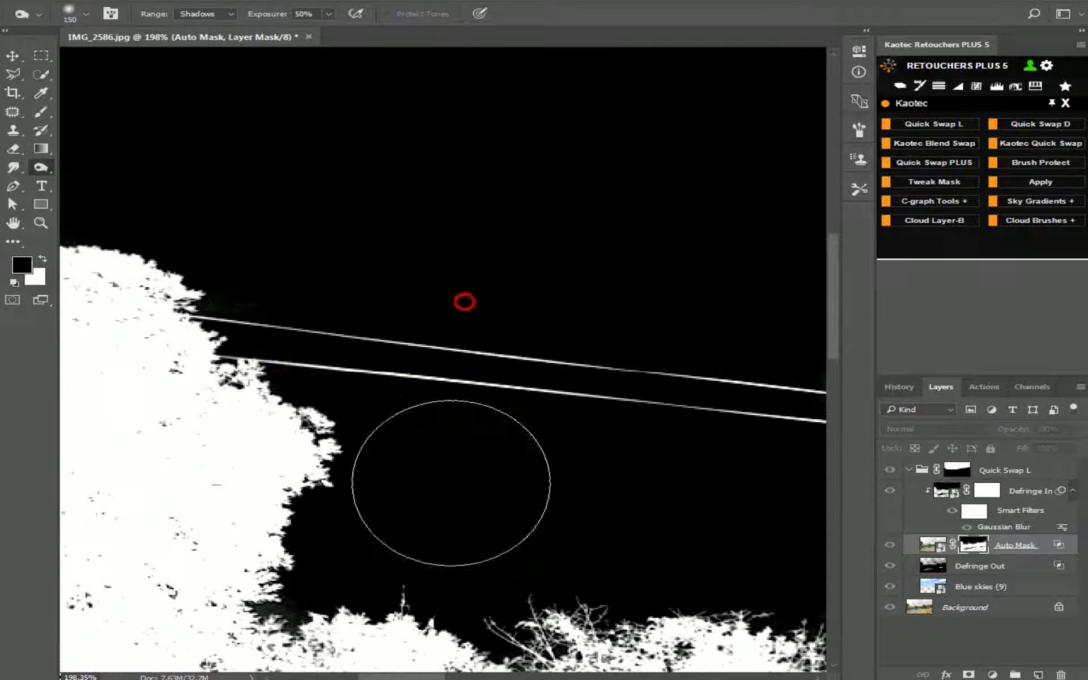
{"action": "key", "text": "ctrl+z"}
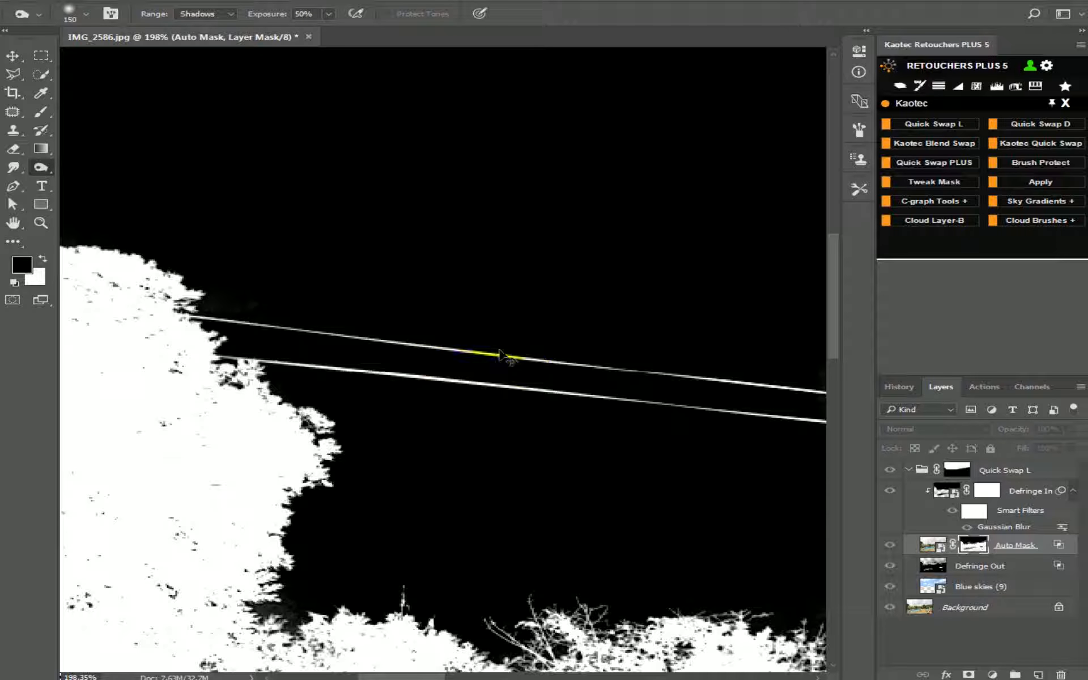
{"action": "left_click", "coordinate": [411, 445]}
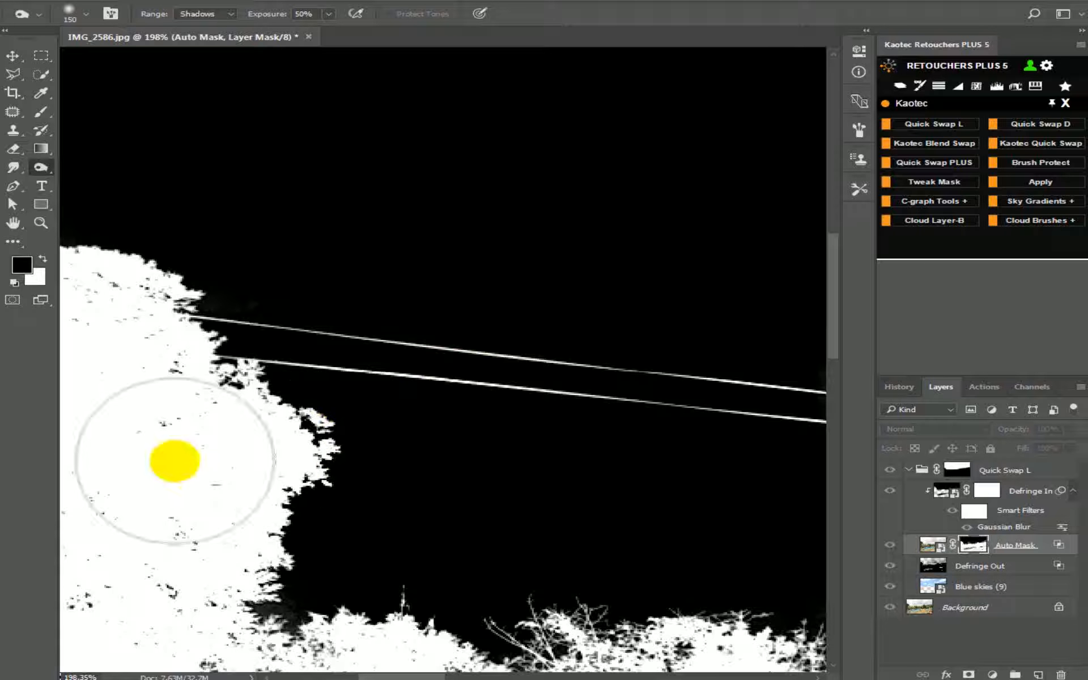
Burn the clouds around the pole and the middle of the power lines at brush size 125, undoing one stroke.
{"action": "left_click_drag", "start_coordinate": [625, 457], "coordinate": [457, 396]}
{"action": "mouse_move", "coordinate": [376, 498]}
{"action": "left_mouse_down"}
{"action": "mouse_move", "coordinate": [307, 525]}
{"action": "mouse_move", "coordinate": [243, 525]}
{"action": "mouse_move", "coordinate": [300, 527]}
{"action": "mouse_move", "coordinate": [408, 489]}
{"action": "mouse_move", "coordinate": [473, 447]}
{"action": "mouse_move", "coordinate": [397, 499]}
{"action": "left_mouse_up"}
{"action": "mouse_move", "coordinate": [494, 420]}
{"action": "left_mouse_down"}
{"action": "mouse_move", "coordinate": [437, 441]}
{"action": "mouse_move", "coordinate": [340, 449]}
{"action": "mouse_move", "coordinate": [376, 449]}
{"action": "mouse_move", "coordinate": [387, 470]}
{"action": "mouse_move", "coordinate": [347, 469]}
{"action": "mouse_move", "coordinate": [371, 469]}
{"action": "mouse_move", "coordinate": [340, 493]}
{"action": "left_mouse_up"}
{"action": "mouse_move", "coordinate": [339, 494]}
{"action": "left_mouse_down"}
{"action": "mouse_move", "coordinate": [461, 360]}
{"action": "mouse_move", "coordinate": [396, 468]}
{"action": "mouse_move", "coordinate": [576, 486]}
{"action": "mouse_move", "coordinate": [486, 468]}
{"action": "mouse_move", "coordinate": [575, 456]}
{"action": "mouse_move", "coordinate": [397, 471]}
{"action": "mouse_move", "coordinate": [352, 521]}
{"action": "mouse_move", "coordinate": [374, 522]}
{"action": "mouse_move", "coordinate": [314, 425]}
{"action": "mouse_move", "coordinate": [525, 374]}
{"action": "mouse_move", "coordinate": [498, 397]}
{"action": "mouse_move", "coordinate": [296, 323]}
{"action": "mouse_move", "coordinate": [375, 326]}
{"action": "left_mouse_up"}
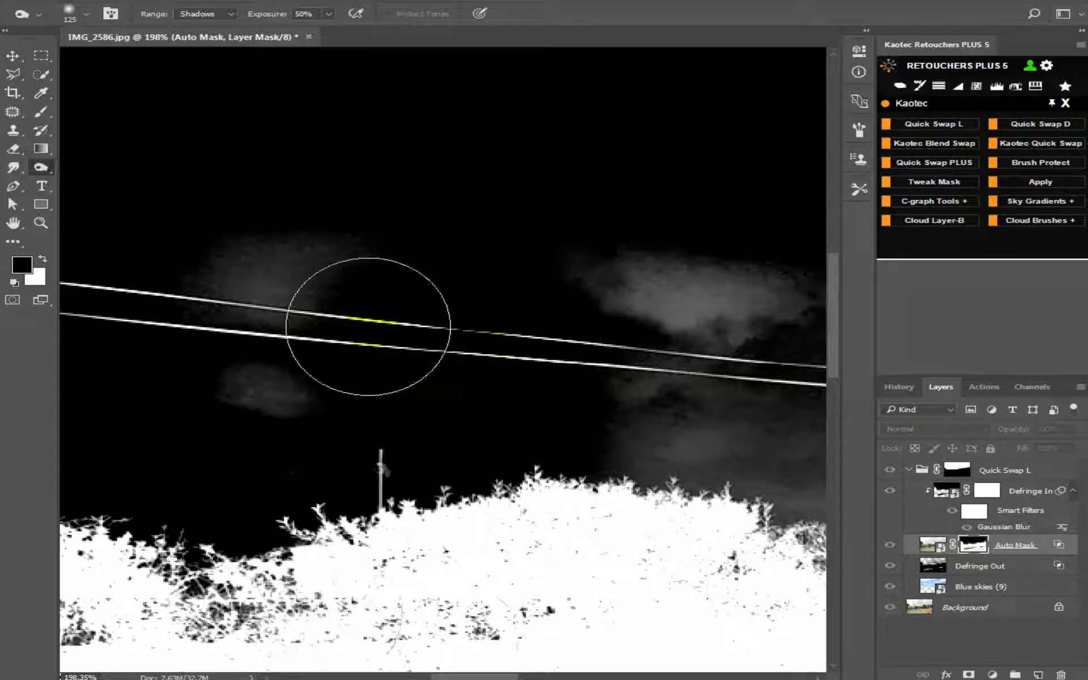
{"action": "key", "text": "ctrl+z"}
{"action": "mouse_move", "coordinate": [454, 351]}
{"action": "left_mouse_down"}
{"action": "mouse_move", "coordinate": [419, 349]}
{"action": "mouse_move", "coordinate": [441, 356]}
{"action": "mouse_move", "coordinate": [393, 280]}
{"action": "mouse_move", "coordinate": [466, 290]}
{"action": "mouse_move", "coordinate": [238, 264]}
{"action": "mouse_move", "coordinate": [341, 270]}
{"action": "mouse_move", "coordinate": [280, 275]}
{"action": "mouse_move", "coordinate": [263, 296]}
{"action": "mouse_move", "coordinate": [345, 333]}
{"action": "mouse_move", "coordinate": [289, 365]}
{"action": "mouse_move", "coordinate": [279, 353]}
{"action": "mouse_move", "coordinate": [325, 333]}
{"action": "mouse_move", "coordinate": [261, 393]}
{"action": "left_mouse_up"}
{"action": "left_click_drag", "start_coordinate": [461, 364], "coordinate": [369, 378]}
{"action": "mouse_move", "coordinate": [298, 365]}
{"action": "left_mouse_down"}
{"action": "mouse_move", "coordinate": [429, 396]}
{"action": "mouse_move", "coordinate": [372, 386]}
{"action": "mouse_move", "coordinate": [542, 374]}
{"action": "mouse_move", "coordinate": [528, 374]}
{"action": "mouse_move", "coordinate": [507, 267]}
{"action": "mouse_move", "coordinate": [409, 248]}
{"action": "mouse_move", "coordinate": [641, 262]}
{"action": "mouse_move", "coordinate": [354, 254]}
{"action": "mouse_move", "coordinate": [682, 267]}
{"action": "mouse_move", "coordinate": [653, 284]}
{"action": "mouse_move", "coordinate": [575, 280]}
{"action": "mouse_move", "coordinate": [644, 307]}
{"action": "mouse_move", "coordinate": [502, 269]}
{"action": "mouse_move", "coordinate": [465, 394]}
{"action": "mouse_move", "coordinate": [455, 388]}
{"action": "mouse_move", "coordinate": [483, 436]}
{"action": "mouse_move", "coordinate": [398, 440]}
{"action": "mouse_move", "coordinate": [536, 471]}
{"action": "mouse_move", "coordinate": [686, 456]}
{"action": "mouse_move", "coordinate": [316, 408]}
{"action": "mouse_move", "coordinate": [487, 401]}
{"action": "mouse_move", "coordinate": [408, 378]}
{"action": "mouse_move", "coordinate": [480, 351]}
{"action": "mouse_move", "coordinate": [556, 271]}
{"action": "mouse_move", "coordinate": [433, 253]}
{"action": "mouse_move", "coordinate": [575, 220]}
{"action": "mouse_move", "coordinate": [458, 224]}
{"action": "mouse_move", "coordinate": [683, 214]}
{"action": "mouse_move", "coordinate": [503, 191]}
{"action": "mouse_move", "coordinate": [545, 279]}
{"action": "mouse_move", "coordinate": [377, 418]}
{"action": "mouse_move", "coordinate": [303, 410]}
{"action": "mouse_move", "coordinate": [413, 451]}
{"action": "left_mouse_up"}
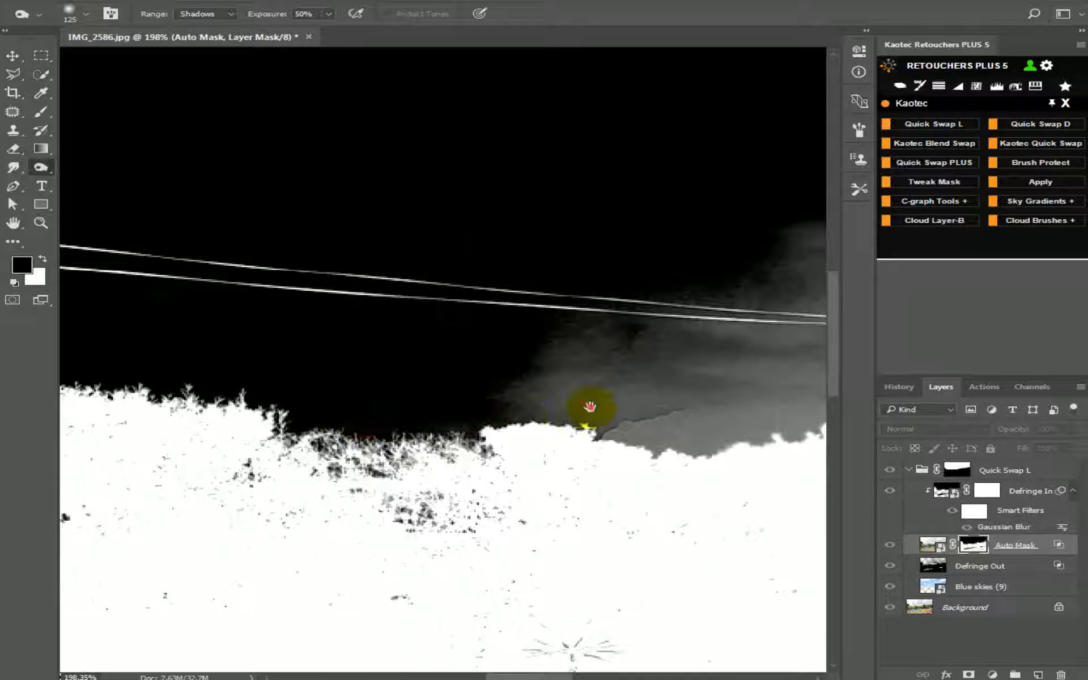
Burn the sky down to the distant hill's outline left of the tall trees, using brush sizes 50 and 90.
{"action": "mouse_move", "coordinate": [588, 406]}
{"action": "left_mouse_down"}
{"action": "mouse_move", "coordinate": [388, 406]}
{"action": "mouse_move", "coordinate": [385, 417]}
{"action": "mouse_move", "coordinate": [455, 419]}
{"action": "left_mouse_up"}
{"action": "key", "text": "bracketleft"}
{"action": "key", "text": "bracketleft"}
{"action": "key", "text": "bracketleft"}
{"action": "key", "text": "bracketleft"}
{"action": "left_click_drag", "start_coordinate": [539, 416], "coordinate": [239, 472]}
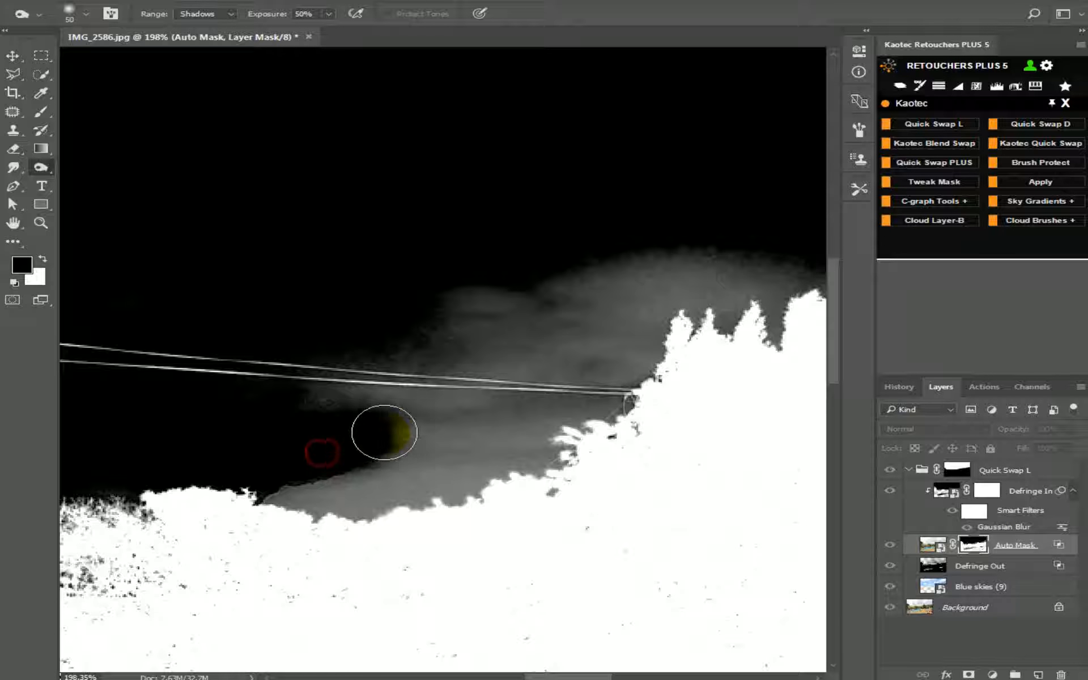
{"action": "mouse_move", "coordinate": [437, 400]}
{"action": "left_mouse_down"}
{"action": "mouse_move", "coordinate": [502, 400]}
{"action": "mouse_move", "coordinate": [605, 368]}
{"action": "left_mouse_up"}
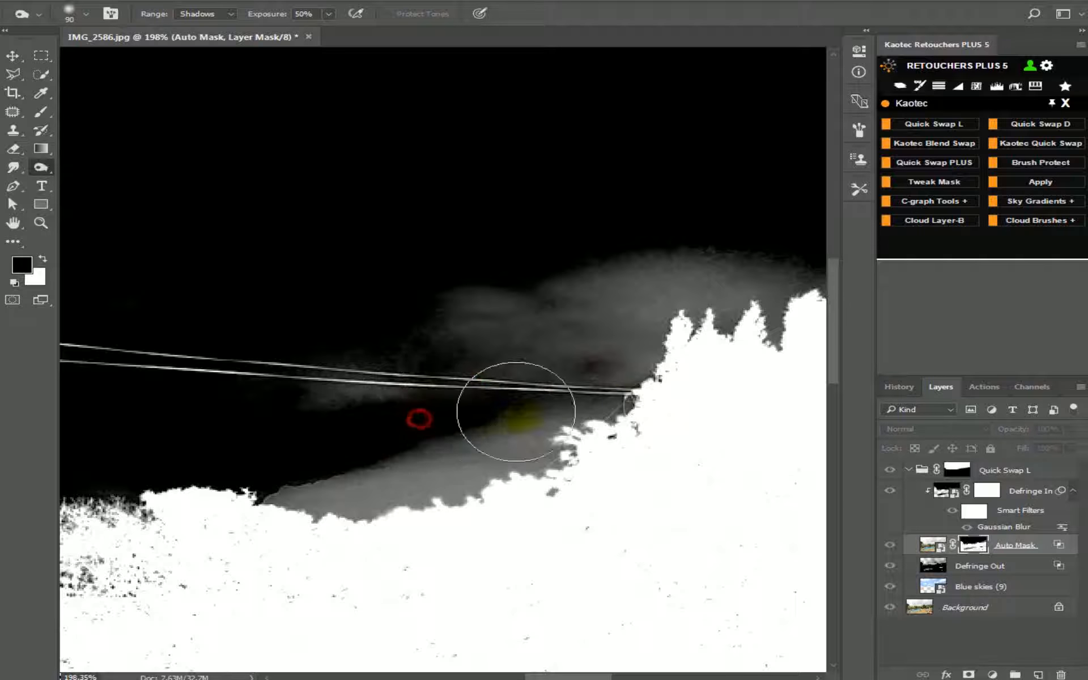
Burn the clouds above the pointed trees and the end of the power lines with a size 90 brush.
{"action": "left_click_drag", "start_coordinate": [507, 341], "coordinate": [407, 389]}
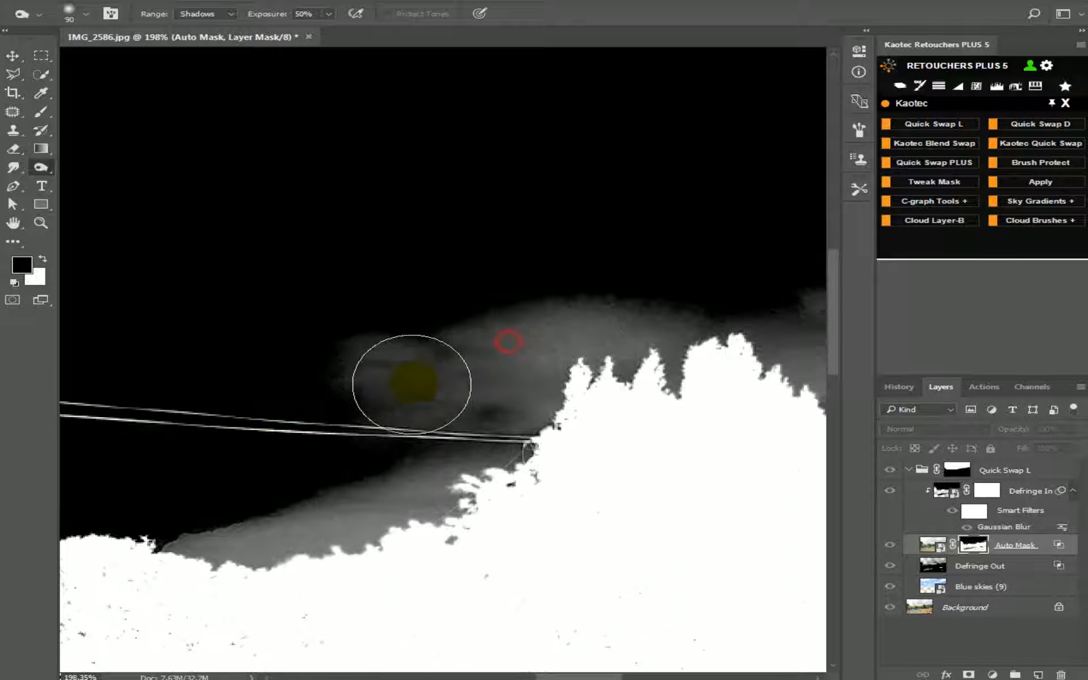
{"action": "mouse_move", "coordinate": [539, 388]}
{"action": "left_mouse_down"}
{"action": "mouse_move", "coordinate": [543, 373]}
{"action": "mouse_move", "coordinate": [534, 410]}
{"action": "mouse_move", "coordinate": [575, 391]}
{"action": "mouse_move", "coordinate": [557, 321]}
{"action": "left_mouse_up"}
{"action": "left_click_drag", "start_coordinate": [639, 279], "coordinate": [292, 293]}
{"action": "left_click_drag", "start_coordinate": [308, 344], "coordinate": [282, 345]}
{"action": "mouse_move", "coordinate": [319, 380]}
{"action": "left_mouse_down"}
{"action": "mouse_move", "coordinate": [329, 335]}
{"action": "mouse_move", "coordinate": [395, 340]}
{"action": "left_mouse_up"}
{"action": "mouse_move", "coordinate": [586, 352]}
{"action": "left_mouse_down"}
{"action": "mouse_move", "coordinate": [636, 371]}
{"action": "mouse_move", "coordinate": [283, 390]}
{"action": "mouse_move", "coordinate": [623, 274]}
{"action": "left_mouse_up"}
{"action": "mouse_move", "coordinate": [577, 307]}
{"action": "left_mouse_down"}
{"action": "mouse_move", "coordinate": [328, 412]}
{"action": "mouse_move", "coordinate": [533, 360]}
{"action": "mouse_move", "coordinate": [436, 408]}
{"action": "mouse_move", "coordinate": [504, 376]}
{"action": "left_mouse_up"}
Burn the sky above the right-hand hedge and around the single rising power line, reducing the brush to size 80.
{"action": "mouse_move", "coordinate": [455, 417]}
{"action": "left_mouse_down"}
{"action": "mouse_move", "coordinate": [348, 450]}
{"action": "mouse_move", "coordinate": [381, 478]}
{"action": "left_mouse_up"}
{"action": "left_click_drag", "start_coordinate": [381, 478], "coordinate": [552, 441]}
{"action": "mouse_move", "coordinate": [532, 441]}
{"action": "left_mouse_down"}
{"action": "mouse_move", "coordinate": [457, 454]}
{"action": "mouse_move", "coordinate": [549, 424]}
{"action": "left_mouse_up"}
{"action": "left_click_drag", "start_coordinate": [634, 364], "coordinate": [497, 409]}
{"action": "mouse_move", "coordinate": [413, 458]}
{"action": "left_mouse_down"}
{"action": "mouse_move", "coordinate": [418, 439]}
{"action": "mouse_move", "coordinate": [381, 451]}
{"action": "mouse_move", "coordinate": [422, 364]}
{"action": "mouse_move", "coordinate": [425, 377]}
{"action": "left_mouse_up"}
{"action": "mouse_move", "coordinate": [553, 286]}
{"action": "left_mouse_down"}
{"action": "mouse_move", "coordinate": [490, 402]}
{"action": "mouse_move", "coordinate": [473, 401]}
{"action": "mouse_move", "coordinate": [590, 327]}
{"action": "mouse_move", "coordinate": [513, 381]}
{"action": "mouse_move", "coordinate": [545, 380]}
{"action": "left_mouse_up"}
{"action": "mouse_move", "coordinate": [595, 358]}
{"action": "left_mouse_down"}
{"action": "mouse_move", "coordinate": [615, 349]}
{"action": "mouse_move", "coordinate": [515, 369]}
{"action": "mouse_move", "coordinate": [570, 328]}
{"action": "mouse_move", "coordinate": [510, 357]}
{"action": "mouse_move", "coordinate": [680, 260]}
{"action": "mouse_move", "coordinate": [628, 289]}
{"action": "mouse_move", "coordinate": [743, 255]}
{"action": "mouse_move", "coordinate": [746, 186]}
{"action": "mouse_move", "coordinate": [716, 206]}
{"action": "mouse_move", "coordinate": [680, 194]}
{"action": "mouse_move", "coordinate": [636, 211]}
{"action": "left_mouse_up"}
{"action": "mouse_move", "coordinate": [738, 323]}
{"action": "left_mouse_down"}
{"action": "mouse_move", "coordinate": [678, 301]}
{"action": "mouse_move", "coordinate": [742, 285]}
{"action": "left_mouse_up"}
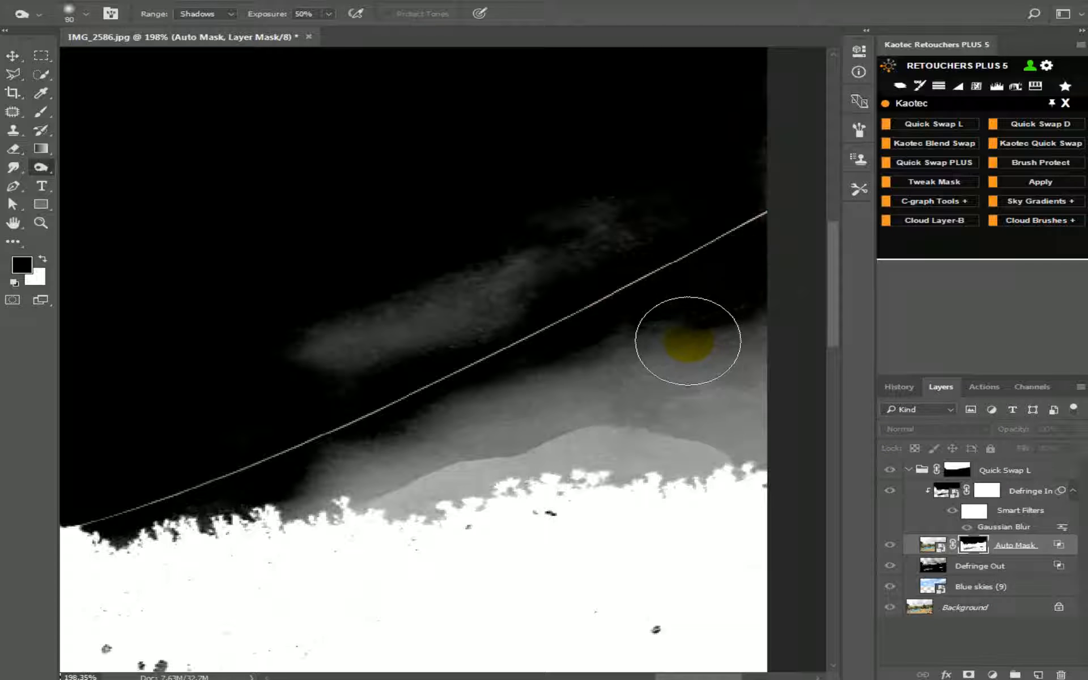
Burn the sky around the mountain at the right edge with brush sizes down to 45, leaving the mountain itself grey.
{"action": "mouse_move", "coordinate": [705, 321]}
{"action": "left_mouse_down"}
{"action": "mouse_move", "coordinate": [313, 479]}
{"action": "mouse_move", "coordinate": [342, 518]}
{"action": "mouse_move", "coordinate": [245, 524]}
{"action": "left_mouse_up"}
{"action": "scroll", "coordinate": [337, 466], "scroll_direction": "left", "scroll_amount": 5}
{"action": "left_click_drag", "start_coordinate": [460, 483], "coordinate": [364, 502]}
{"action": "mouse_move", "coordinate": [363, 502]}
{"action": "left_mouse_down"}
{"action": "mouse_move", "coordinate": [308, 518]}
{"action": "mouse_move", "coordinate": [392, 481]}
{"action": "mouse_move", "coordinate": [318, 527]}
{"action": "mouse_move", "coordinate": [419, 485]}
{"action": "mouse_move", "coordinate": [366, 517]}
{"action": "mouse_move", "coordinate": [487, 447]}
{"action": "mouse_move", "coordinate": [575, 427]}
{"action": "mouse_move", "coordinate": [444, 464]}
{"action": "mouse_move", "coordinate": [631, 400]}
{"action": "mouse_move", "coordinate": [605, 380]}
{"action": "left_mouse_up"}
{"action": "mouse_move", "coordinate": [536, 424]}
{"action": "left_mouse_down"}
{"action": "mouse_move", "coordinate": [753, 352]}
{"action": "mouse_move", "coordinate": [695, 361]}
{"action": "left_mouse_up"}
{"action": "scroll", "coordinate": [601, 380], "scroll_direction": "right", "scroll_amount": 5}
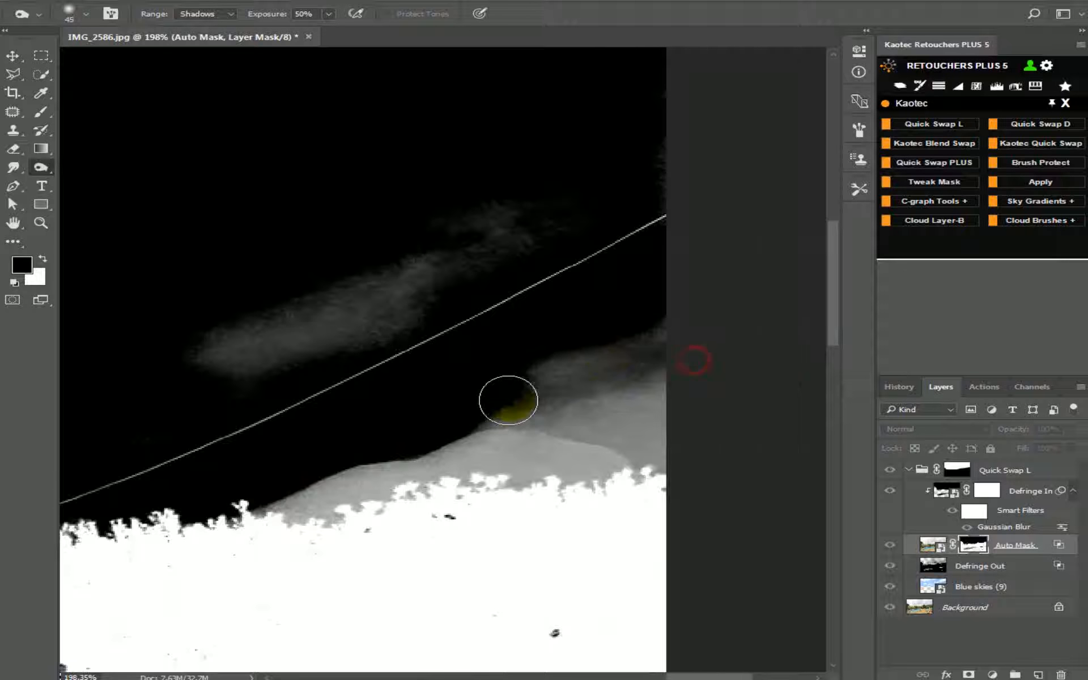
{"action": "mouse_move", "coordinate": [492, 408]}
{"action": "left_mouse_down"}
{"action": "mouse_move", "coordinate": [580, 369]}
{"action": "mouse_move", "coordinate": [662, 440]}
{"action": "mouse_move", "coordinate": [581, 414]}
{"action": "left_mouse_up"}
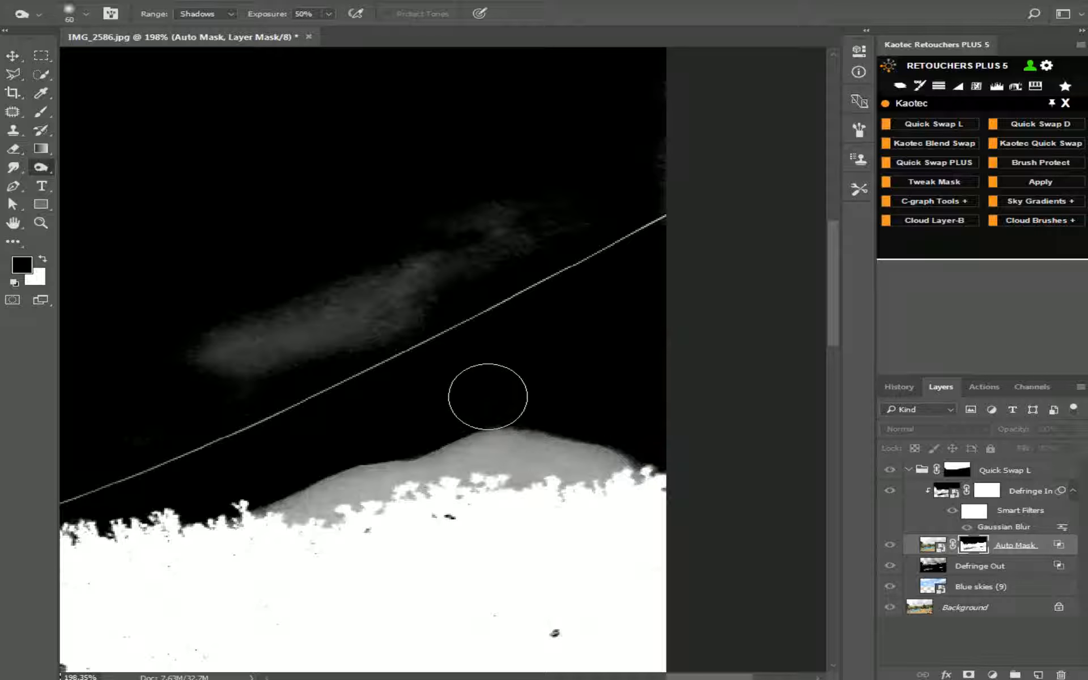
Burn the remaining grey patch above the right-hand power line in the Auto Mask.
{"action": "scroll", "coordinate": [623, 419], "scroll_direction": "up", "scroll_amount": 2}
{"action": "scroll", "coordinate": [623, 420], "scroll_direction": "left", "scroll_amount": 3}
{"action": "mouse_move", "coordinate": [585, 255]}
{"action": "left_mouse_down"}
{"action": "mouse_move", "coordinate": [388, 372]}
{"action": "mouse_move", "coordinate": [219, 400]}
{"action": "left_mouse_up"}
{"action": "scroll", "coordinate": [374, 357], "scroll_direction": "down", "scroll_amount": 6}
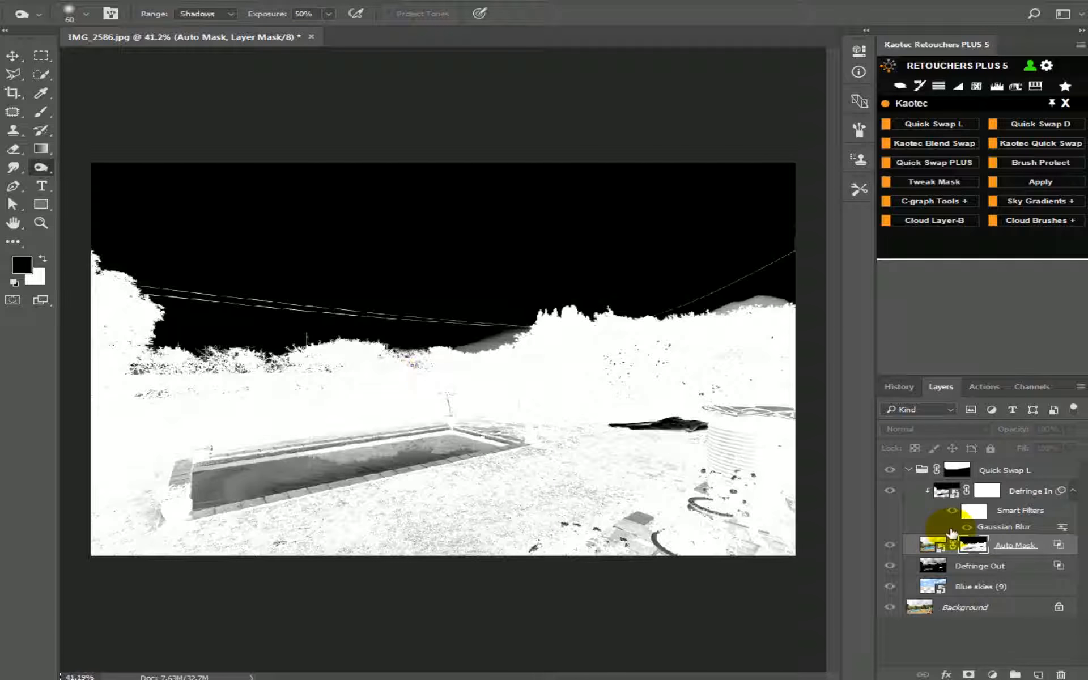
Apply the tweaked mask and select the Blue skies (9) layer.
{"action": "left_click", "coordinate": [1032, 184]}
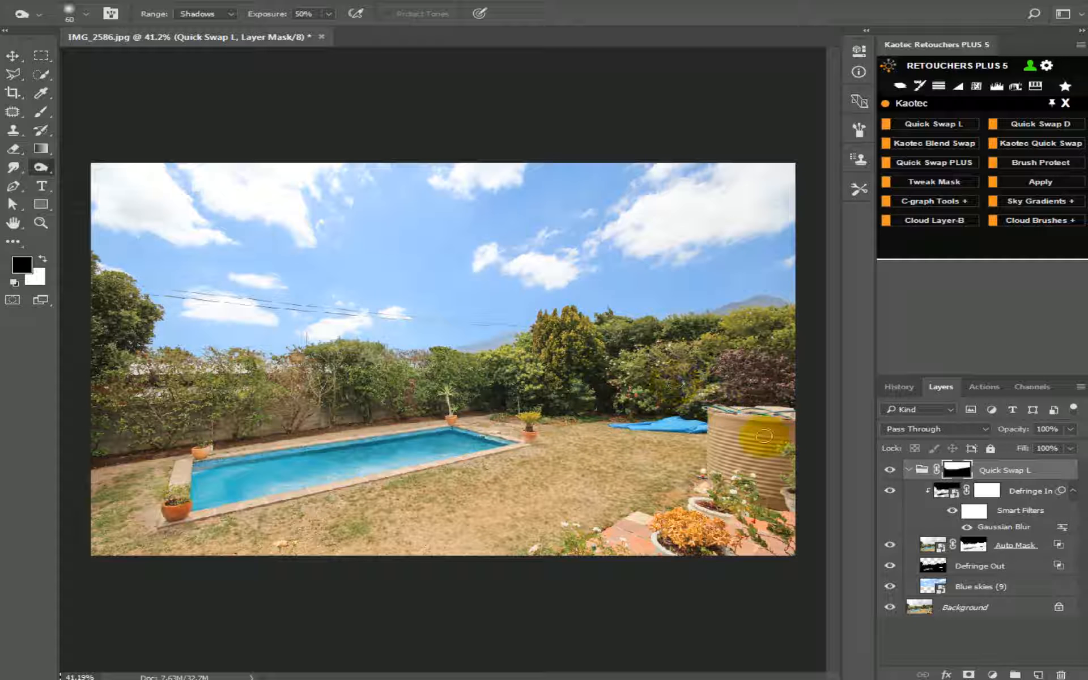
{"action": "left_click", "coordinate": [1005, 595]}
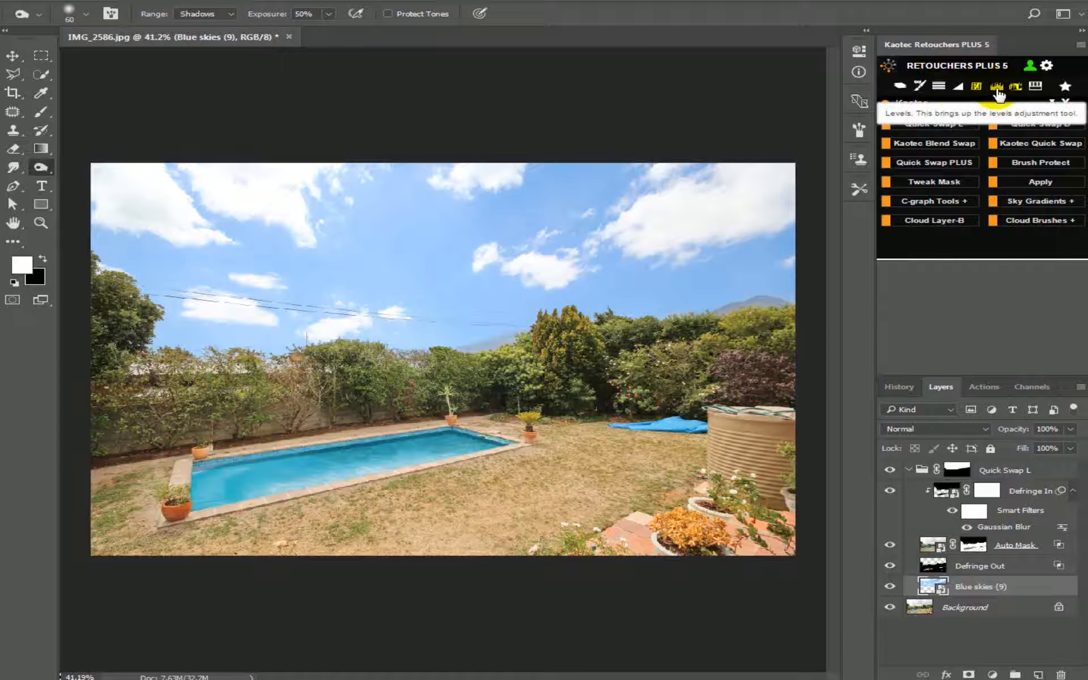
{"action": "left_click", "coordinate": [996, 85]}
{"action": "mouse_move", "coordinate": [789, 575]}
{"action": "left_mouse_down"}
{"action": "mouse_move", "coordinate": [767, 576]}
{"action": "mouse_move", "coordinate": [792, 579]}
{"action": "left_mouse_up"}
{"action": "left_click_drag", "start_coordinate": [680, 633], "coordinate": [697, 633]}
{"action": "left_click", "coordinate": [960, 471]}
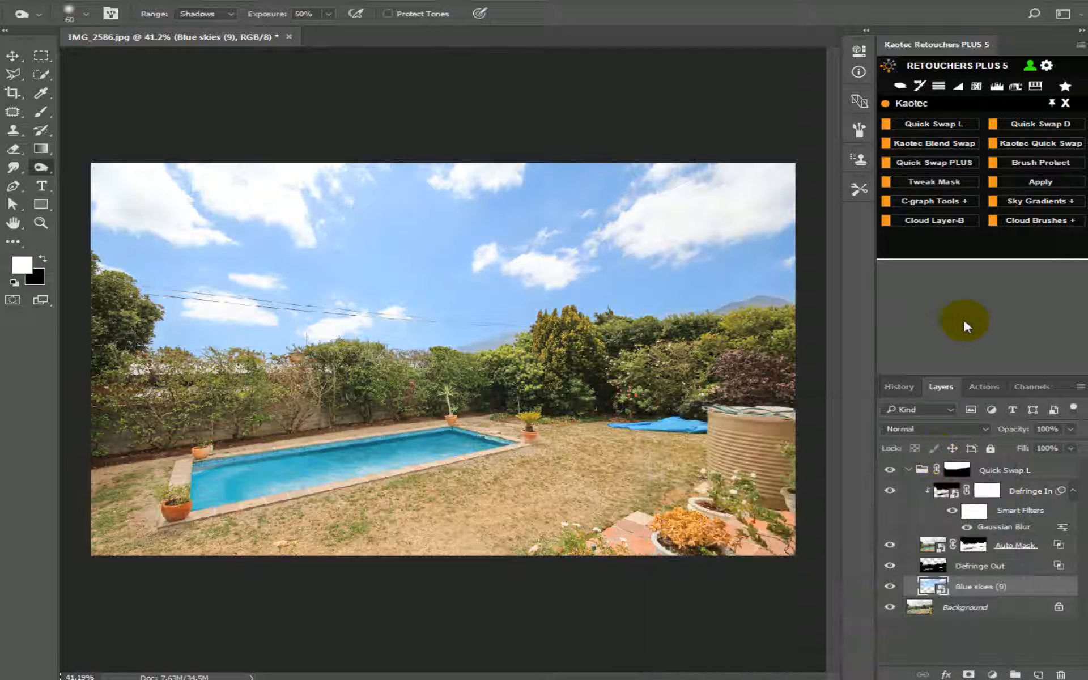
Reduce the Blue skies (9) layer's saturation to -17 with Hue/Saturation.
{"action": "left_click", "coordinate": [1035, 86]}
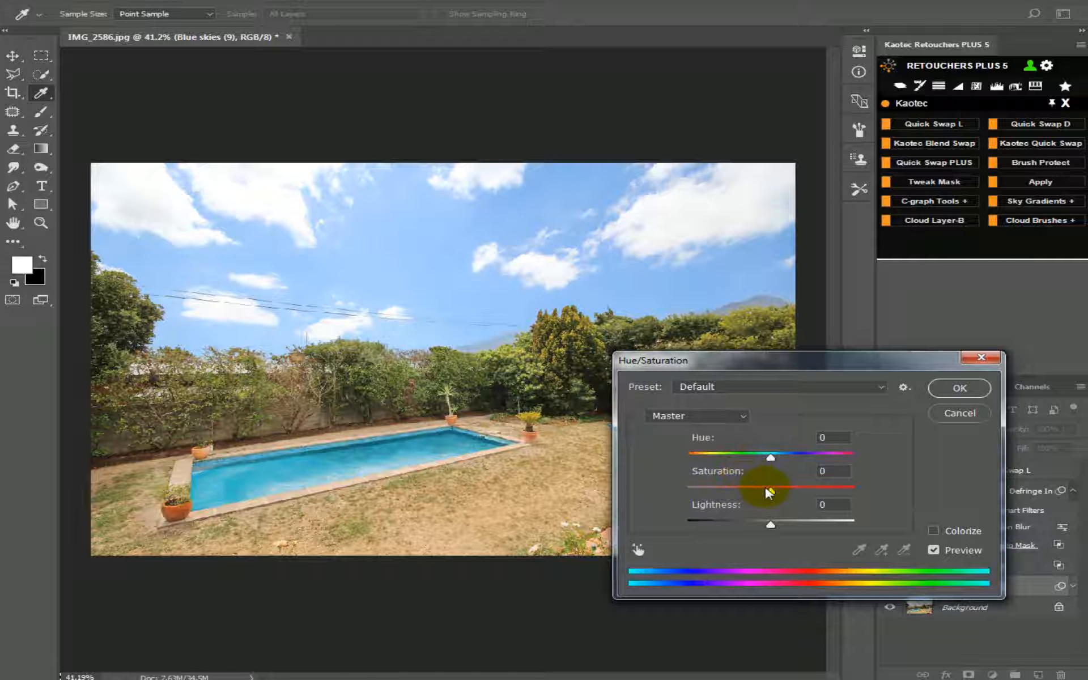
{"action": "mouse_move", "coordinate": [749, 493]}
{"action": "left_mouse_down"}
{"action": "mouse_move", "coordinate": [773, 498]}
{"action": "mouse_move", "coordinate": [755, 504]}
{"action": "left_mouse_up"}
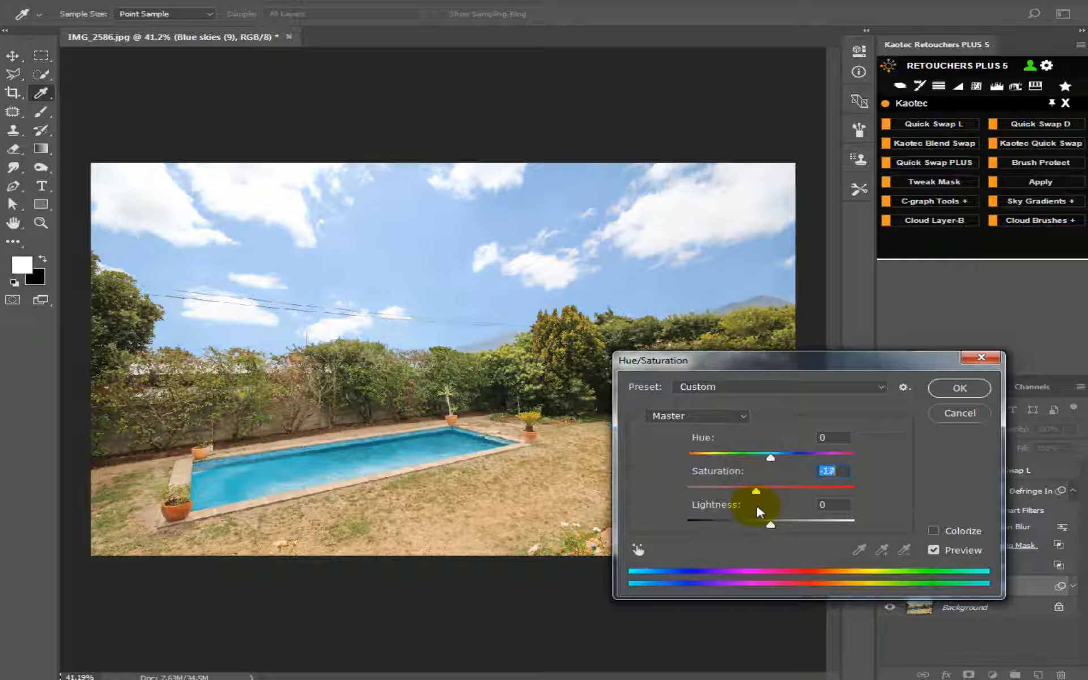
{"action": "left_click", "coordinate": [958, 389]}
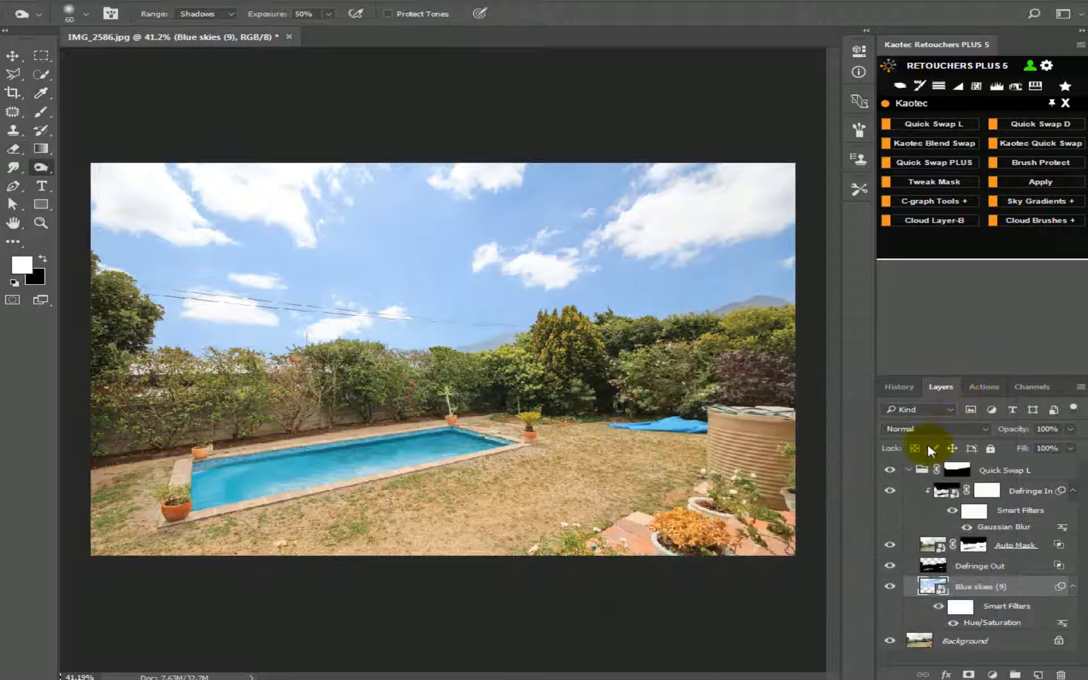
Toggle the Quick Swap L group's visibility to compare the photo before and after the sky swap.
{"action": "left_click", "coordinate": [890, 469]}
{"action": "left_click", "coordinate": [890, 469]}
{"action": "left_click", "coordinate": [891, 469]}
{"action": "left_click", "coordinate": [891, 469]}
{"action": "scroll", "coordinate": [464, 324], "scroll_direction": "down", "scroll_amount": 2}
{"action": "scroll", "coordinate": [464, 324], "scroll_direction": "up", "scroll_amount": 1}
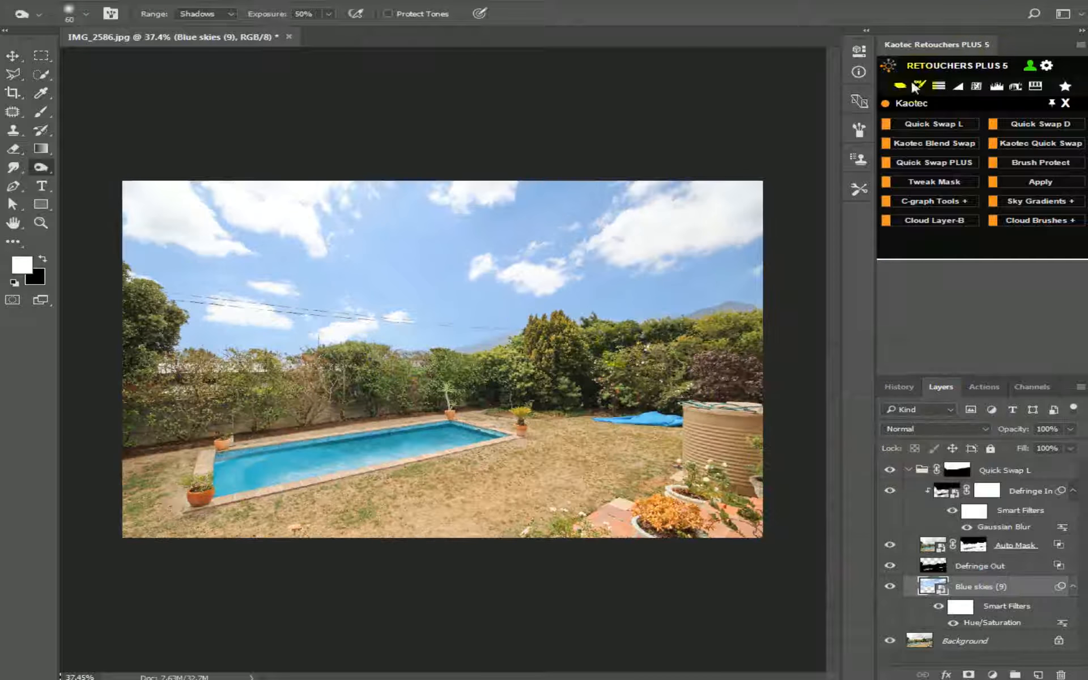
Flatten the image with Snap Flatten and bring up the saved snapshots in the history.
{"action": "left_click", "coordinate": [914, 85]}
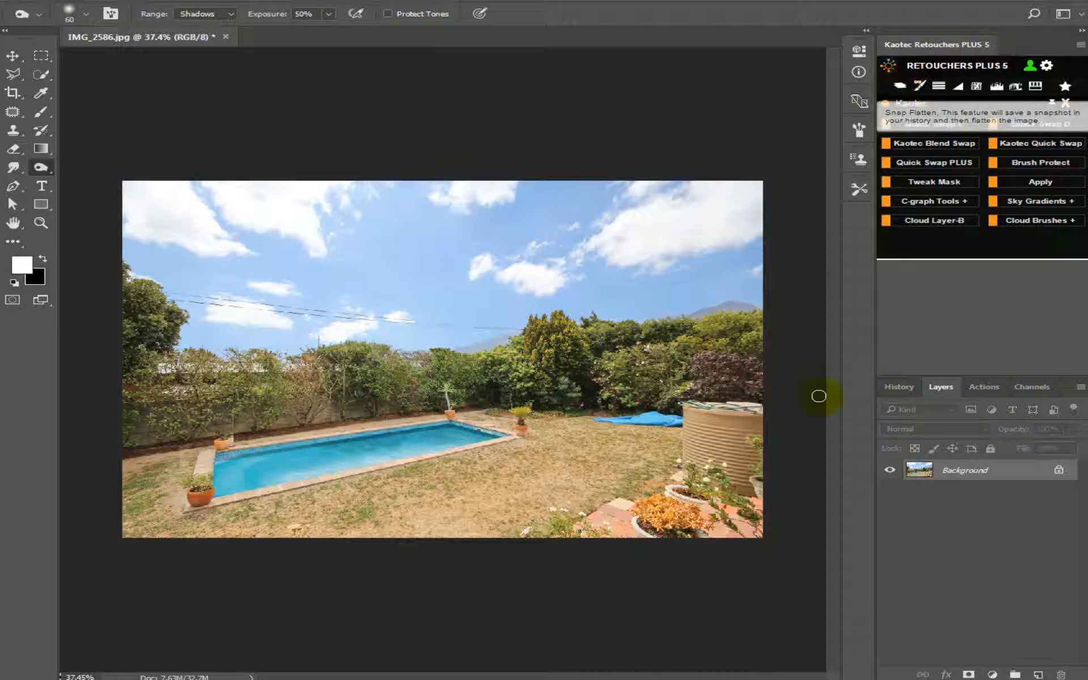
{"action": "left_click", "coordinate": [898, 386]}
{"action": "left_click_drag", "start_coordinate": [1079, 601], "coordinate": [1061, 406]}
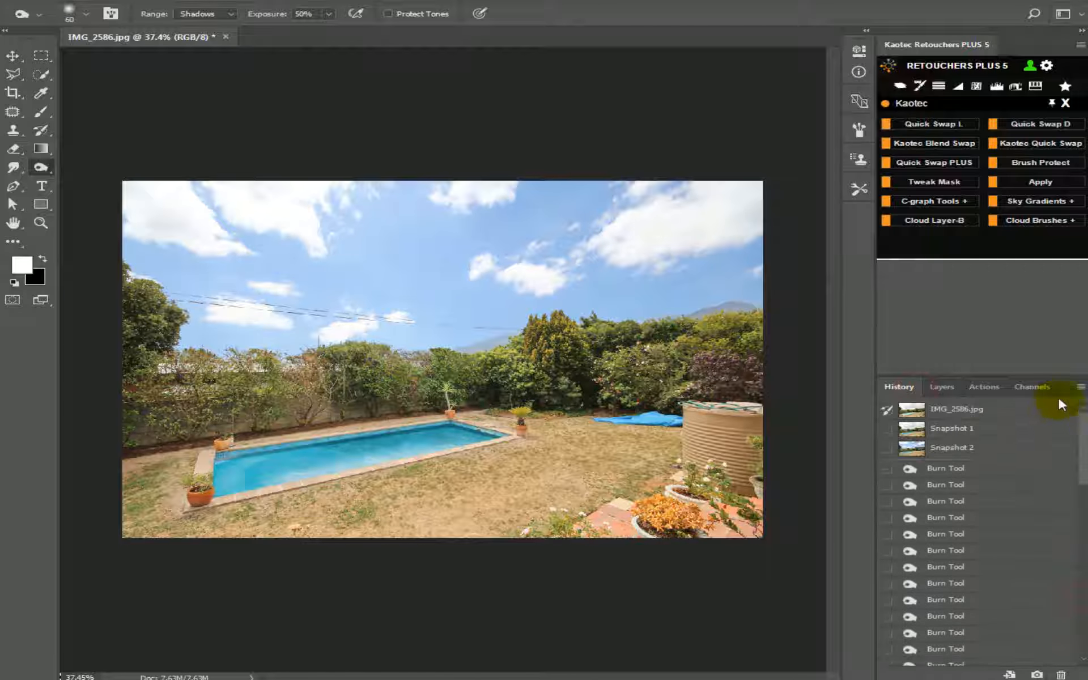
Restore Snapshot 1 and then Snapshot 2 from the history, inspecting the preserved layers of each.
{"action": "left_click", "coordinate": [946, 431]}
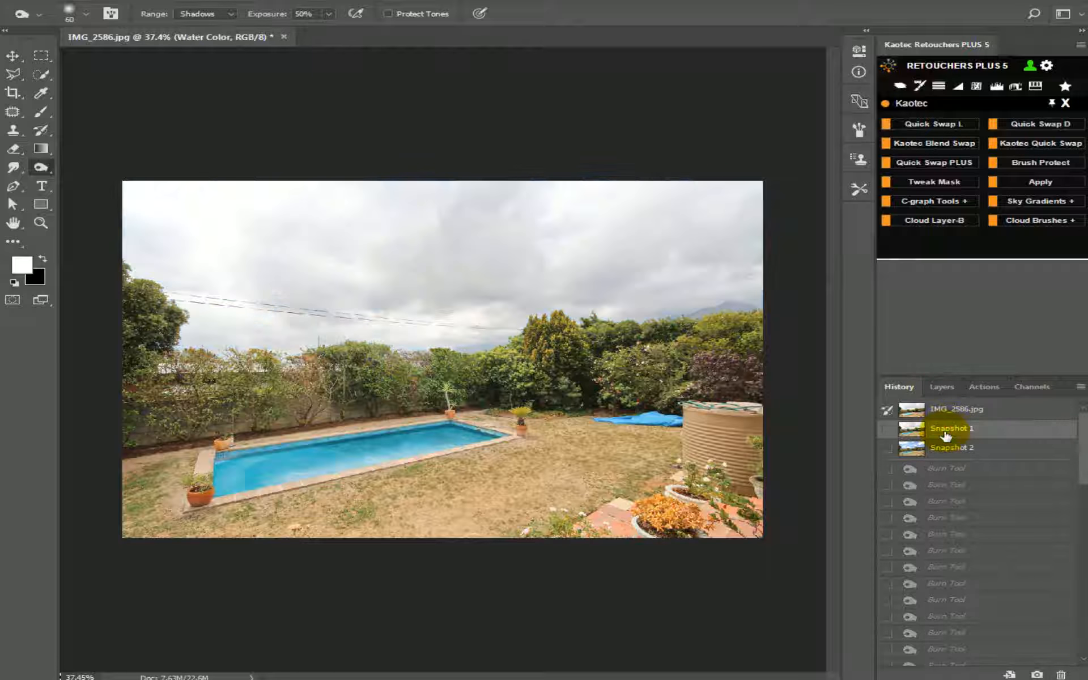
{"action": "left_click", "coordinate": [942, 387]}
{"action": "left_click", "coordinate": [895, 388]}
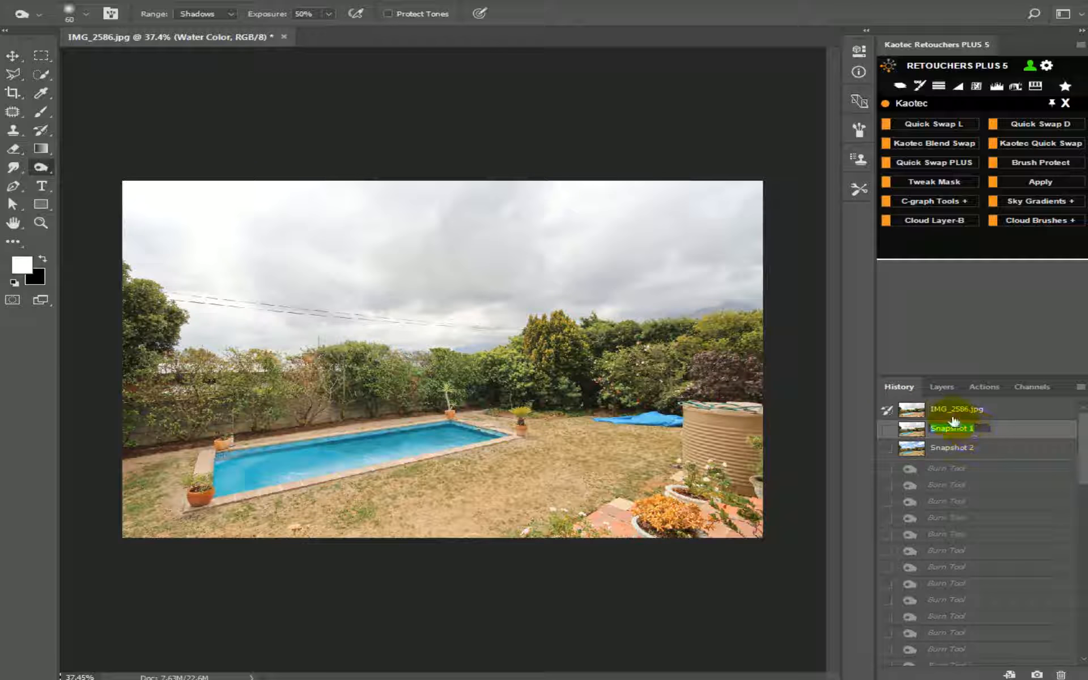
{"action": "left_click", "coordinate": [923, 449]}
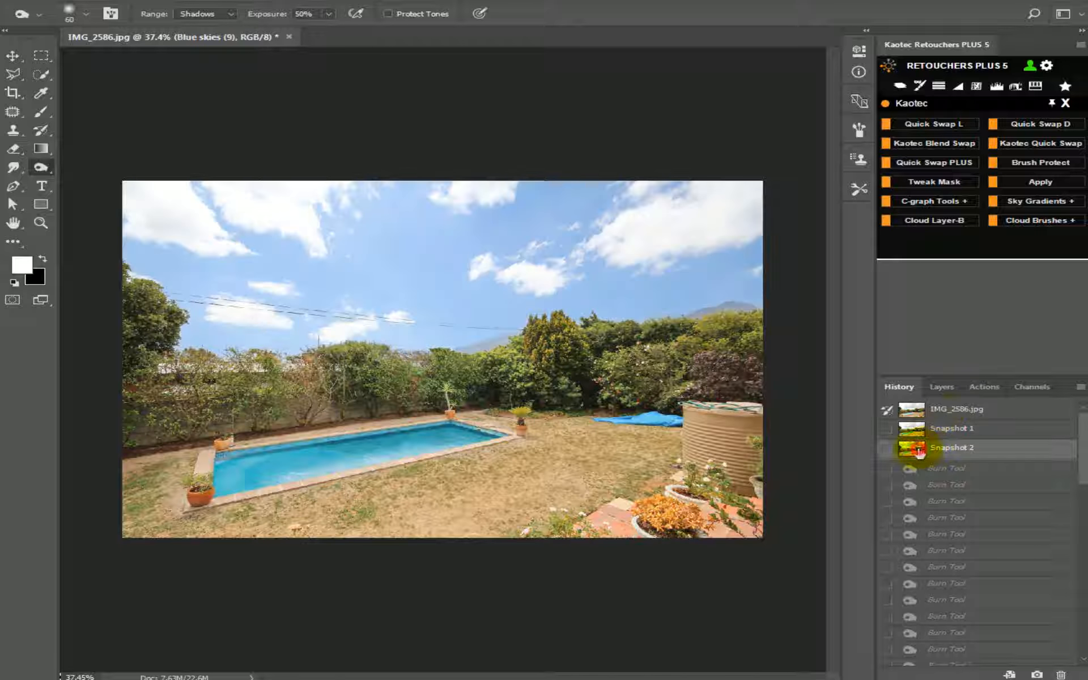
{"action": "left_click", "coordinate": [942, 390]}
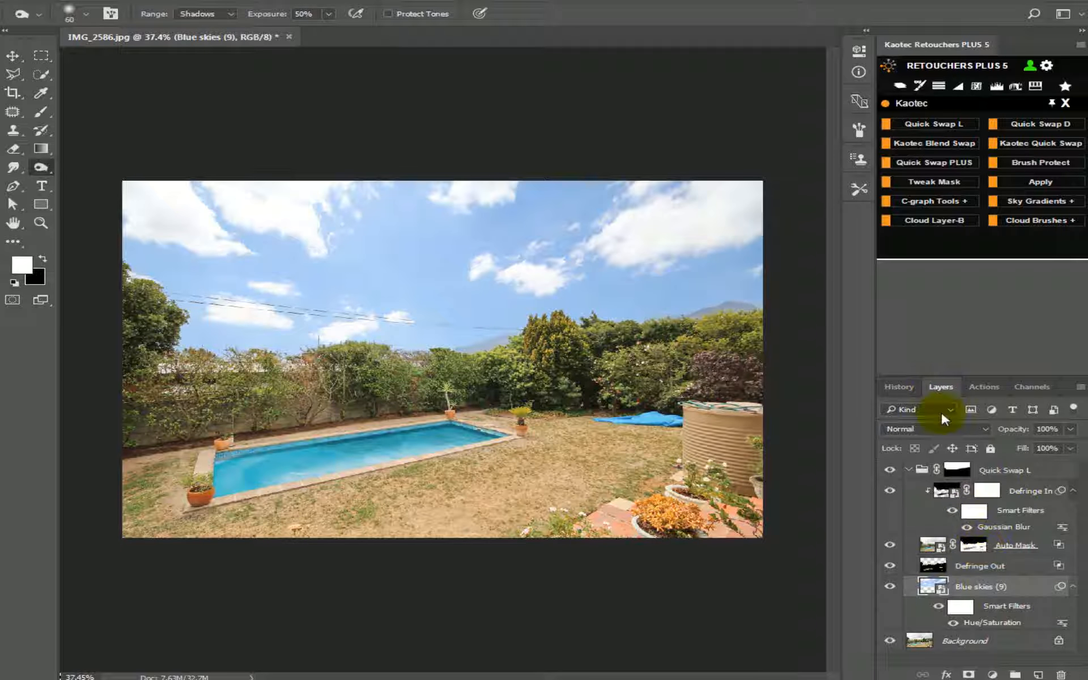
Return the document to the Snap Flatten state at the end of the history.
{"action": "left_click", "coordinate": [904, 389]}
{"action": "scroll", "coordinate": [1065, 607], "scroll_direction": "down", "scroll_amount": 5}
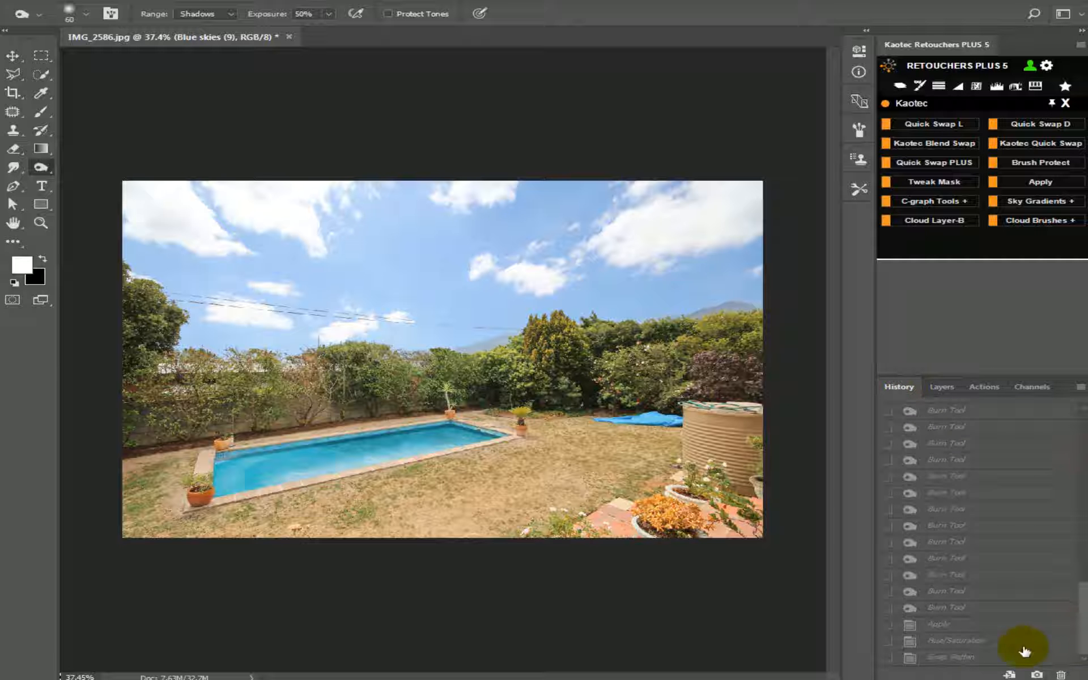
{"action": "left_click", "coordinate": [969, 659]}
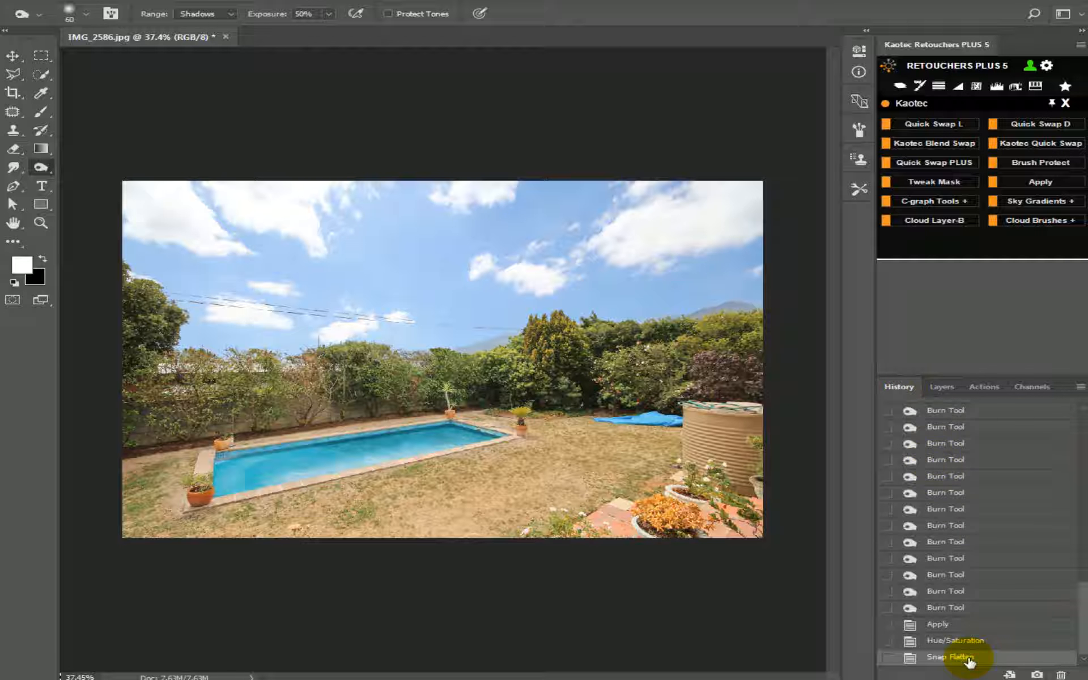
Add a Quick Swap G grass group above the background using the Greenery tools from the Manipulation set.
{"action": "left_click", "coordinate": [941, 387]}
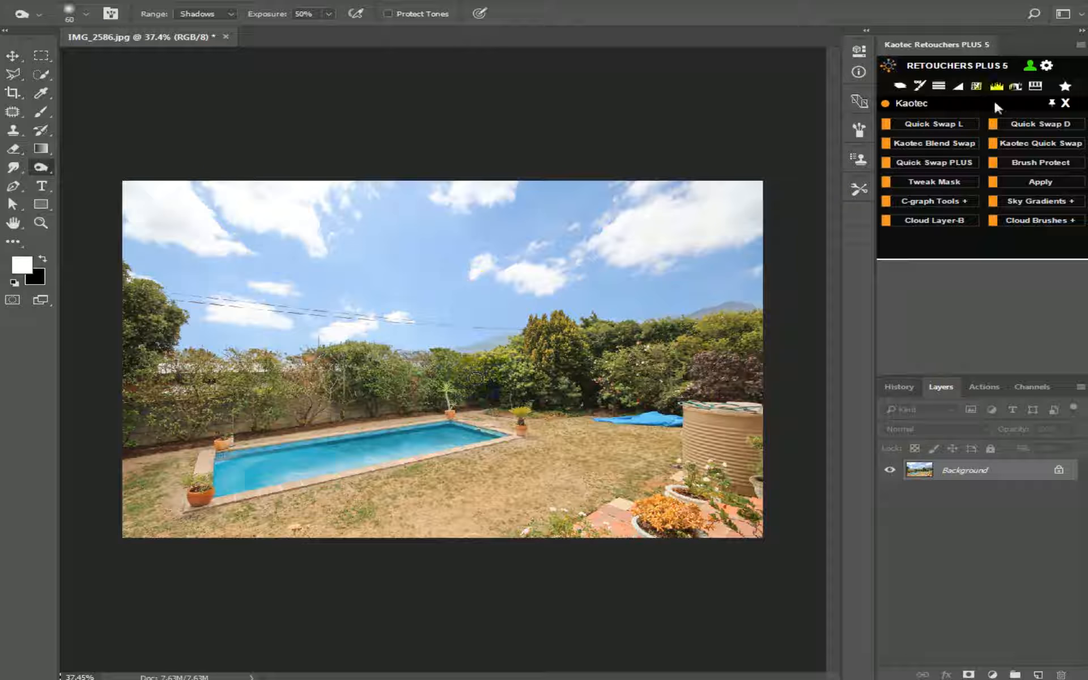
{"action": "left_click", "coordinate": [1065, 106]}
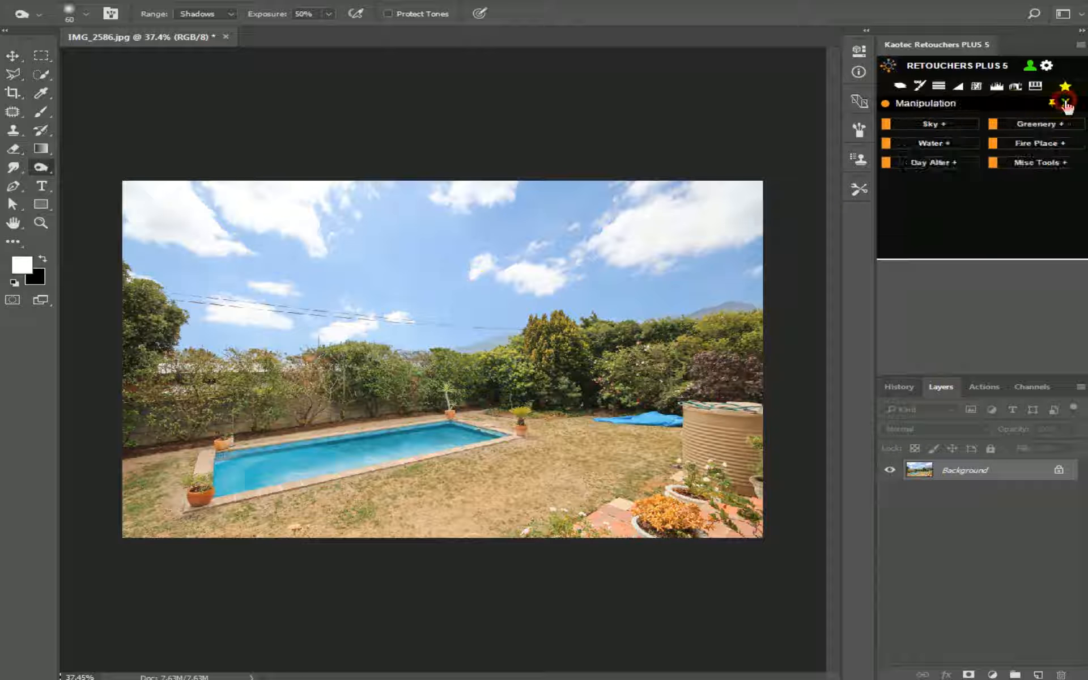
{"action": "left_click", "coordinate": [1041, 125]}
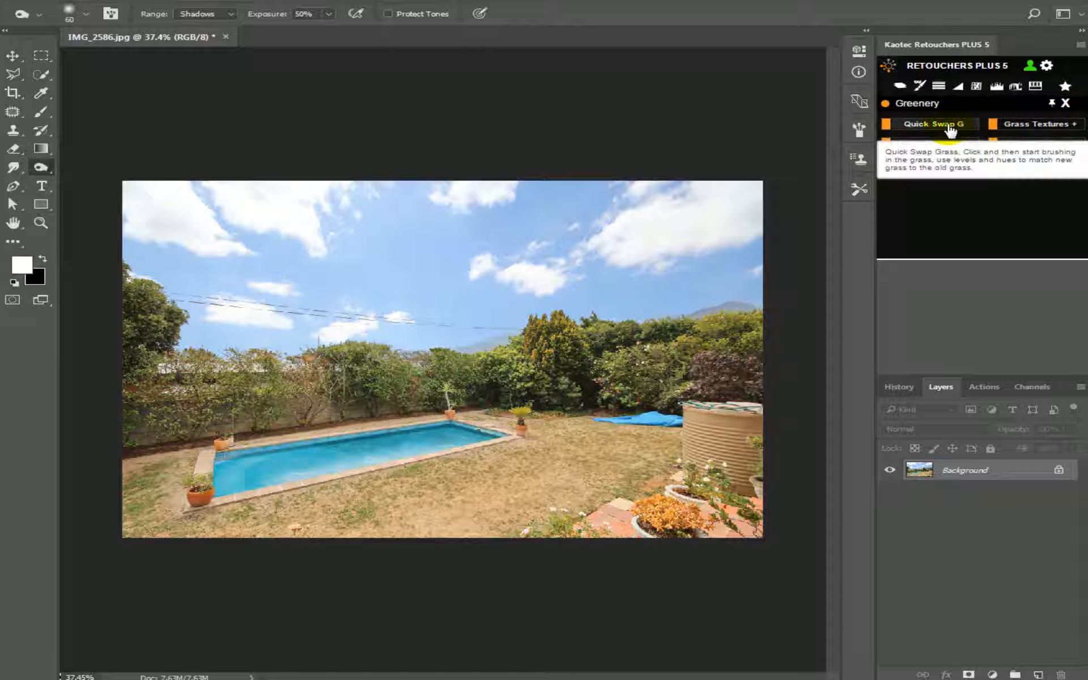
{"action": "left_click", "coordinate": [945, 125]}
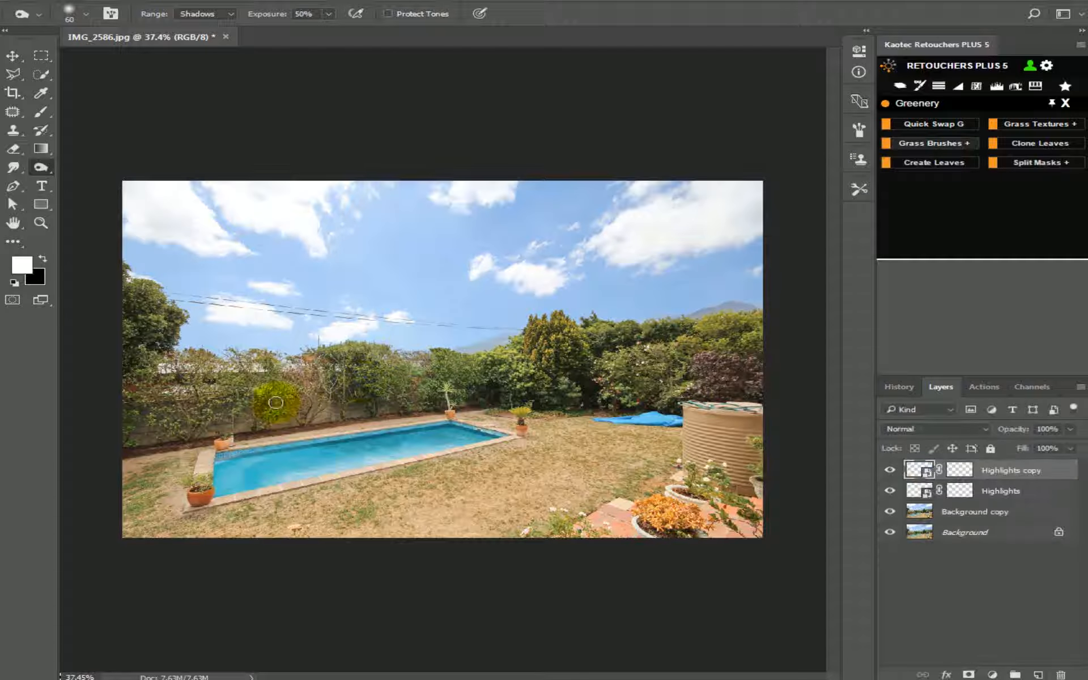
Paint new grass across the front lawn and the ground beside the pool's near end with a 150 px brush on the group mask.
{"action": "key", "text": "bracketleft"}
{"action": "key", "text": "bracketleft"}
{"action": "key", "text": "bracketleft"}
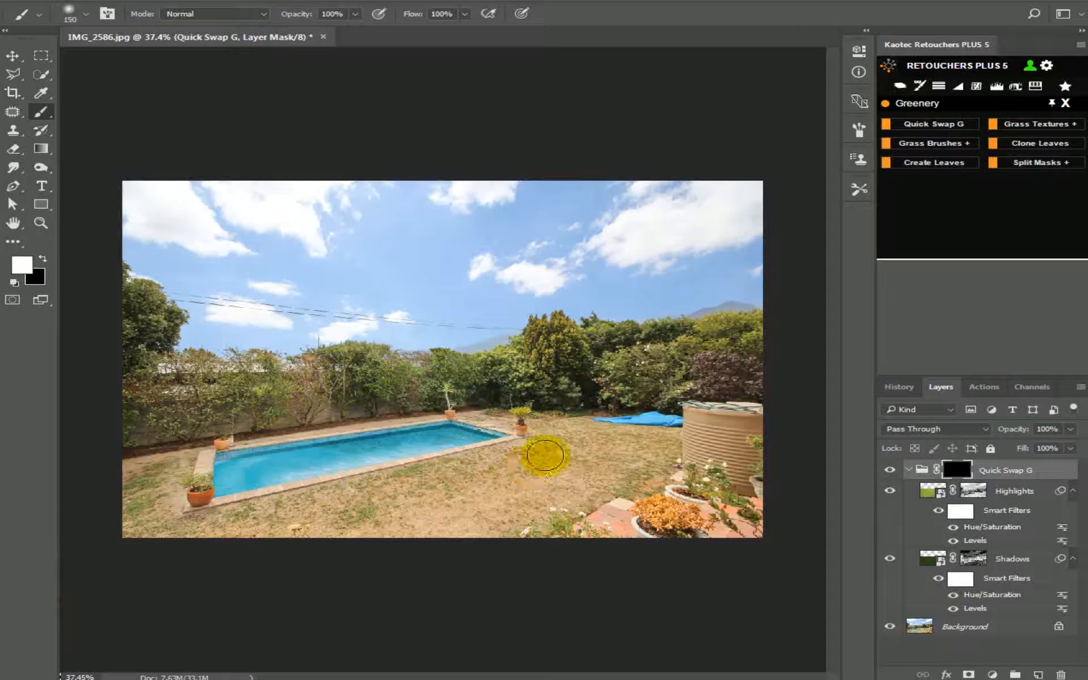
{"action": "left_click_drag", "start_coordinate": [542, 465], "coordinate": [409, 500]}
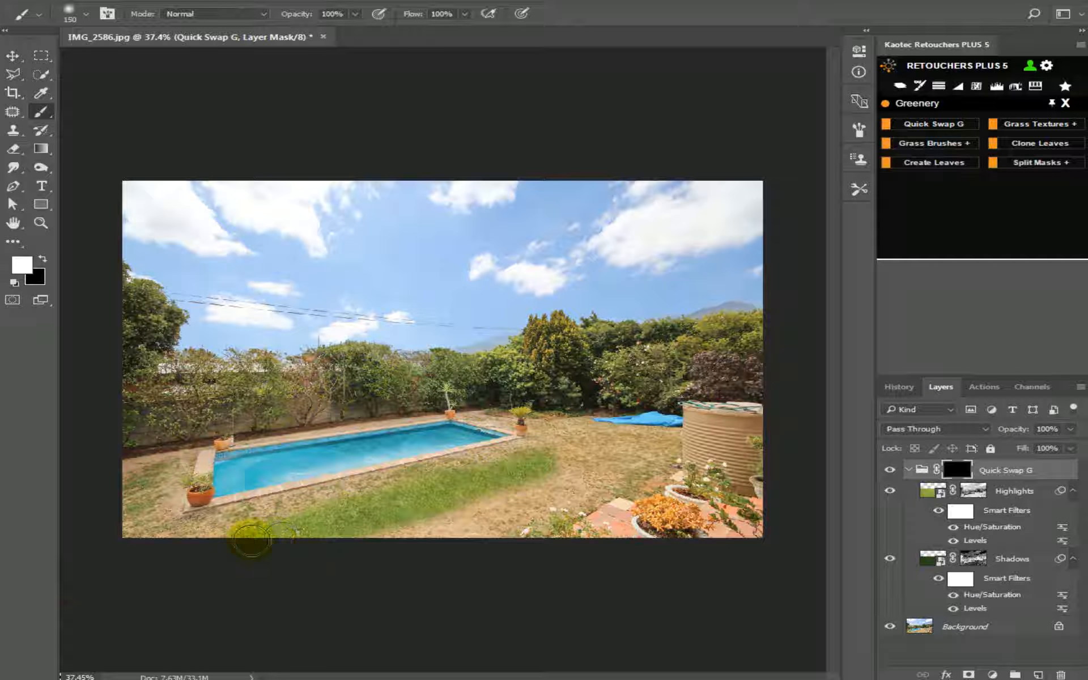
{"action": "left_click_drag", "start_coordinate": [159, 482], "coordinate": [137, 486]}
Extend the grass up to the flower bed edge beside the pool's near end with a smaller brush.
{"action": "scroll", "coordinate": [131, 482], "scroll_direction": "up", "scroll_amount": 9}
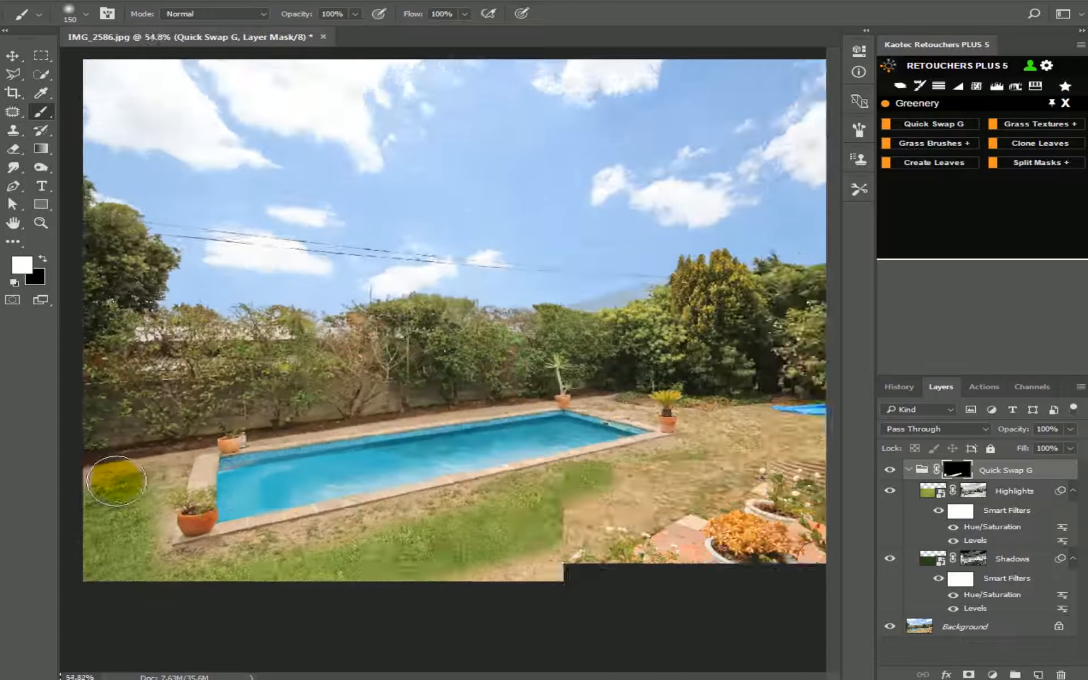
{"action": "left_click_drag", "start_coordinate": [297, 471], "coordinate": [505, 382]}
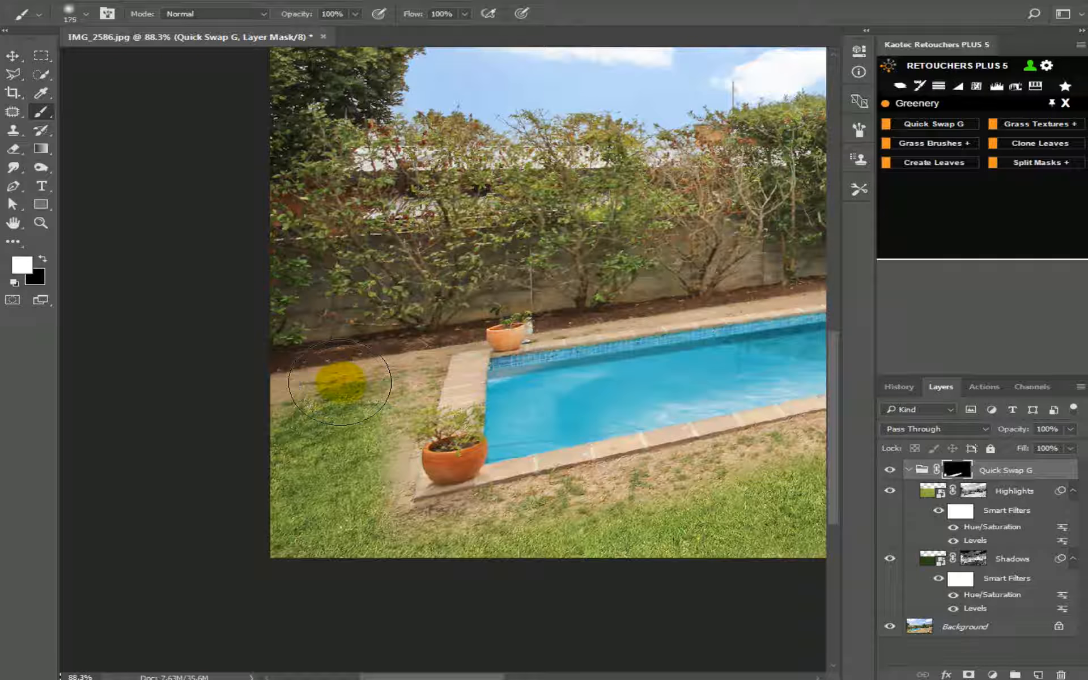
{"action": "key", "text": "bracketright"}
{"action": "key", "text": "bracketleft"}
{"action": "key", "text": "bracketleft"}
{"action": "key", "text": "bracketleft"}
{"action": "key", "text": "bracketleft"}
{"action": "key", "text": "bracketleft"}
{"action": "mouse_move", "coordinate": [342, 388]}
{"action": "left_mouse_down"}
{"action": "mouse_move", "coordinate": [261, 404]}
{"action": "mouse_move", "coordinate": [300, 390]}
{"action": "mouse_move", "coordinate": [279, 389]}
{"action": "mouse_move", "coordinate": [430, 363]}
{"action": "left_mouse_up"}
Paint grass up against the paving at the pool's near end and around the terracotta pot, using a brush down to 25 px.
{"action": "key", "text": "bracketleft"}
{"action": "key", "text": "bracketleft"}
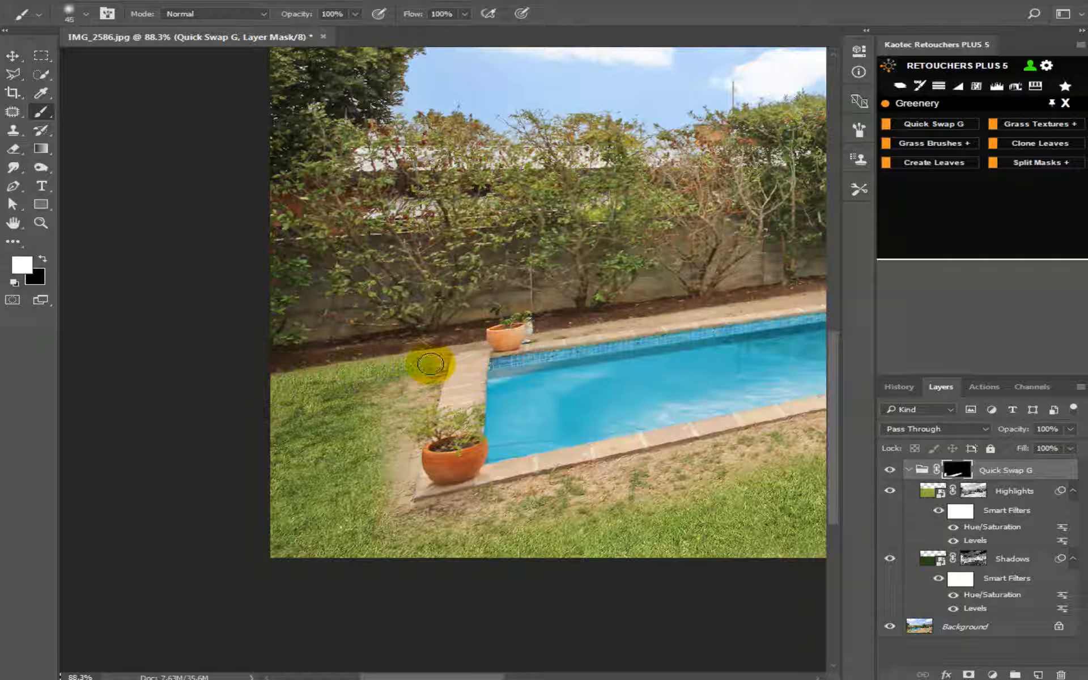
{"action": "mouse_move", "coordinate": [432, 365]}
{"action": "left_mouse_down"}
{"action": "mouse_move", "coordinate": [432, 389]}
{"action": "mouse_move", "coordinate": [390, 418]}
{"action": "mouse_move", "coordinate": [399, 444]}
{"action": "mouse_move", "coordinate": [404, 410]}
{"action": "mouse_move", "coordinate": [353, 411]}
{"action": "left_mouse_up"}
{"action": "mouse_move", "coordinate": [369, 485]}
{"action": "left_mouse_down"}
{"action": "mouse_move", "coordinate": [397, 451]}
{"action": "mouse_move", "coordinate": [402, 520]}
{"action": "left_mouse_up"}
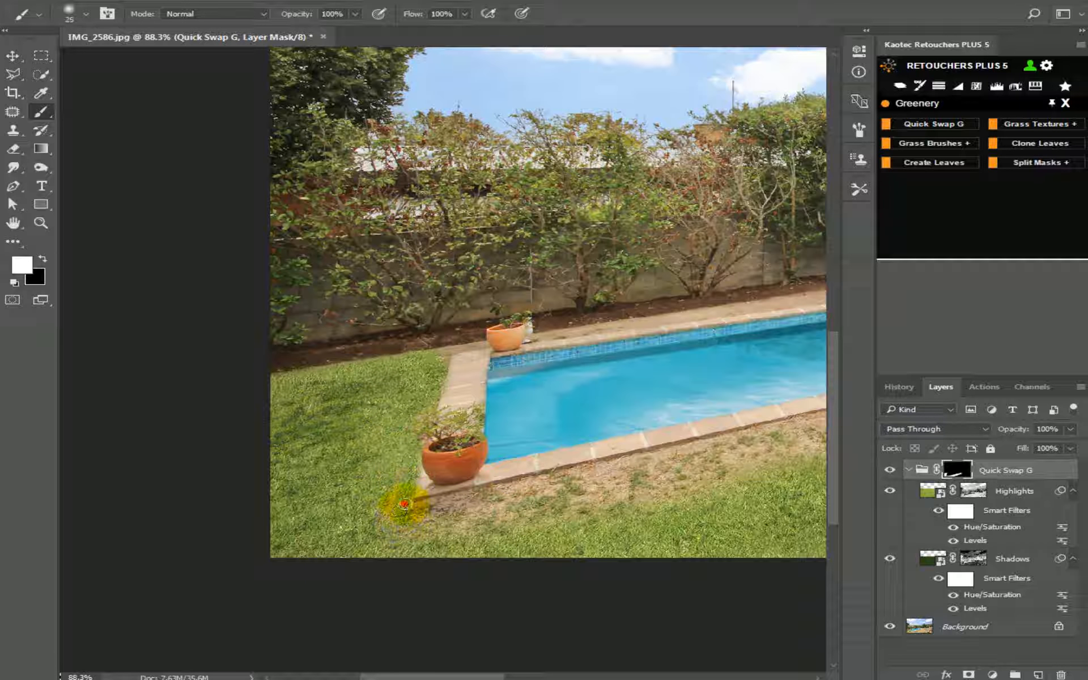
Paint a strip of grass along the front paving edge of the pool with a 35 px brush, undoing a stray stroke.
{"action": "left_click_drag", "start_coordinate": [547, 513], "coordinate": [347, 502]}
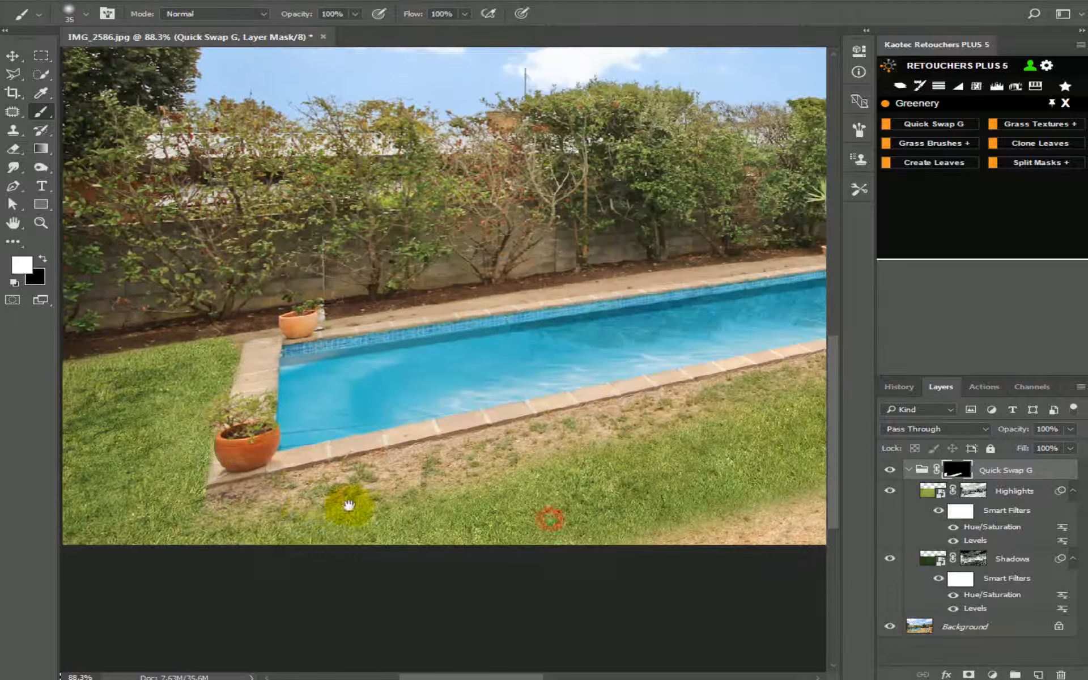
{"action": "left_click_drag", "start_coordinate": [389, 467], "coordinate": [132, 515]}
{"action": "left_click_drag", "start_coordinate": [364, 466], "coordinate": [400, 432]}
{"action": "mouse_move", "coordinate": [273, 465]}
{"action": "left_mouse_down"}
{"action": "mouse_move", "coordinate": [566, 352]}
{"action": "mouse_move", "coordinate": [102, 482]}
{"action": "mouse_move", "coordinate": [345, 432]}
{"action": "mouse_move", "coordinate": [542, 374]}
{"action": "left_mouse_up"}
{"action": "key", "text": "ctrl+z"}
{"action": "left_click_drag", "start_coordinate": [207, 487], "coordinate": [272, 479]}
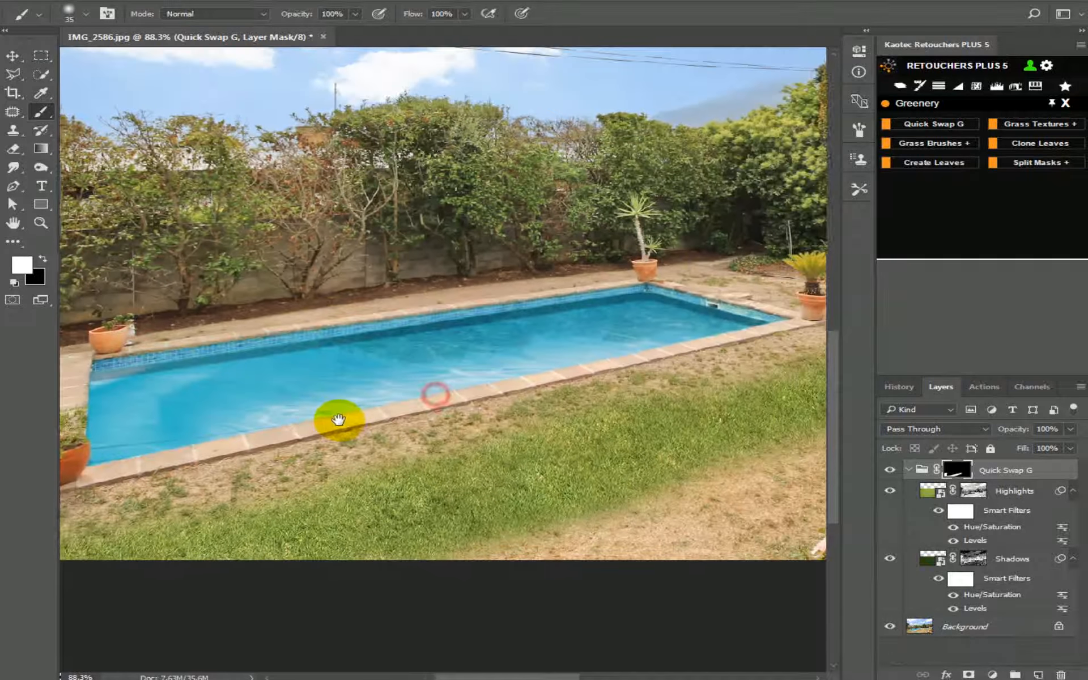
{"action": "left_click_drag", "start_coordinate": [818, 335], "coordinate": [820, 335]}
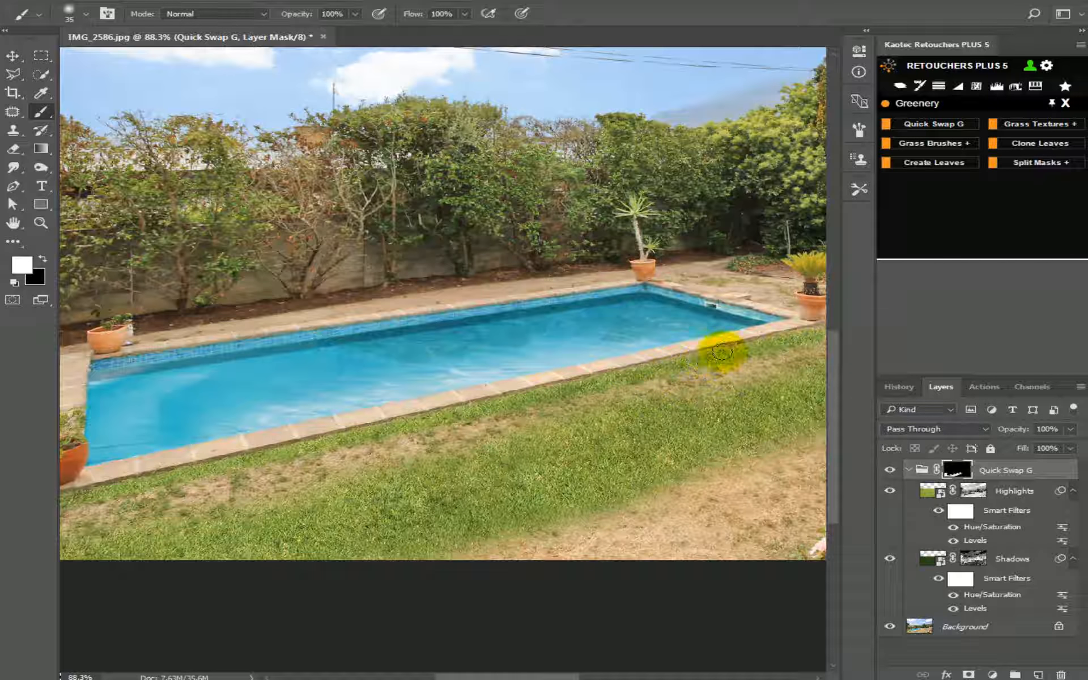
Fill the remaining dry strip between the pool's front edge and the painted lawn with a brush up to 80 px.
{"action": "scroll", "coordinate": [347, 449], "scroll_direction": "down", "scroll_amount": 1}
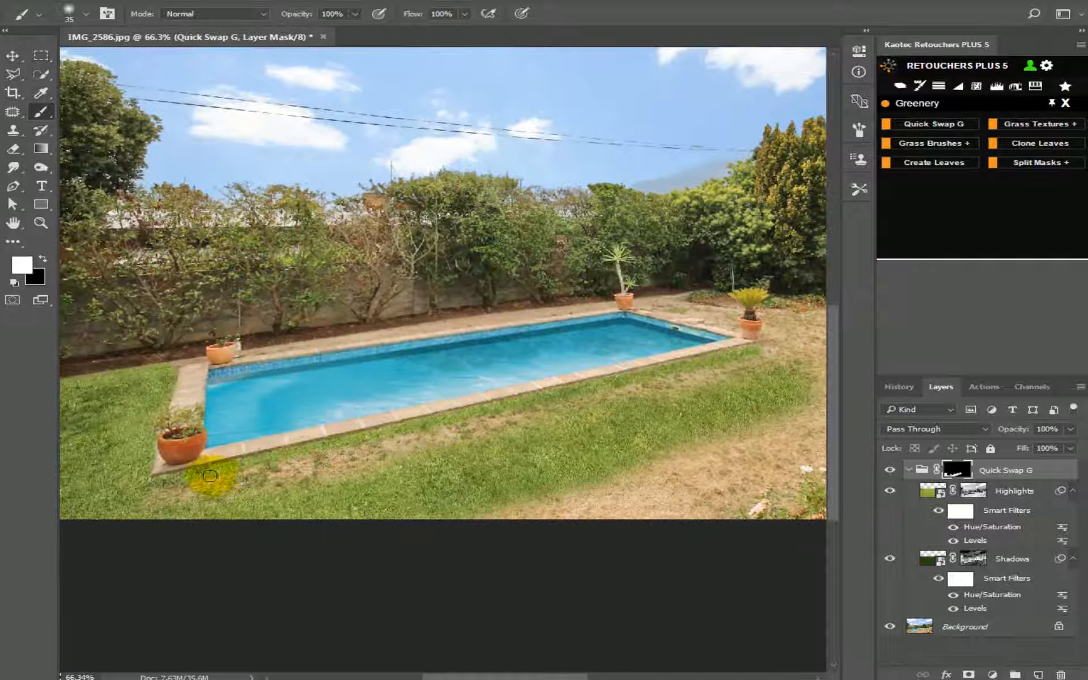
{"action": "scroll", "coordinate": [123, 509], "scroll_direction": "up", "scroll_amount": 1}
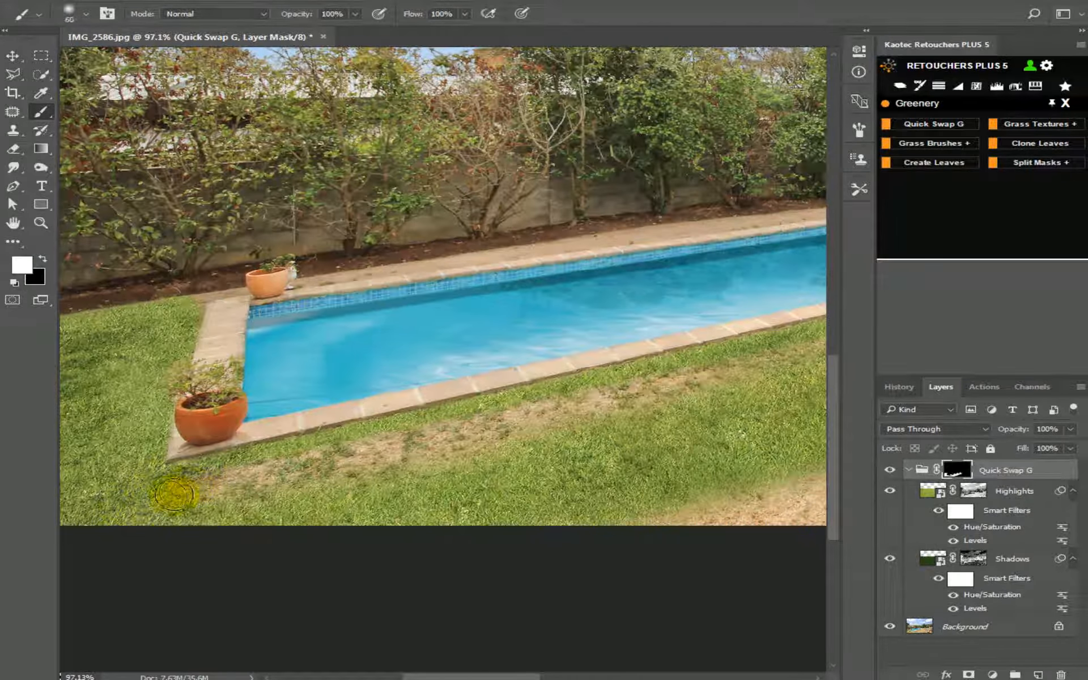
{"action": "mouse_move", "coordinate": [155, 494]}
{"action": "left_mouse_down"}
{"action": "mouse_move", "coordinate": [439, 452]}
{"action": "mouse_move", "coordinate": [448, 444]}
{"action": "mouse_move", "coordinate": [305, 470]}
{"action": "mouse_move", "coordinate": [551, 418]}
{"action": "mouse_move", "coordinate": [401, 442]}
{"action": "left_mouse_up"}
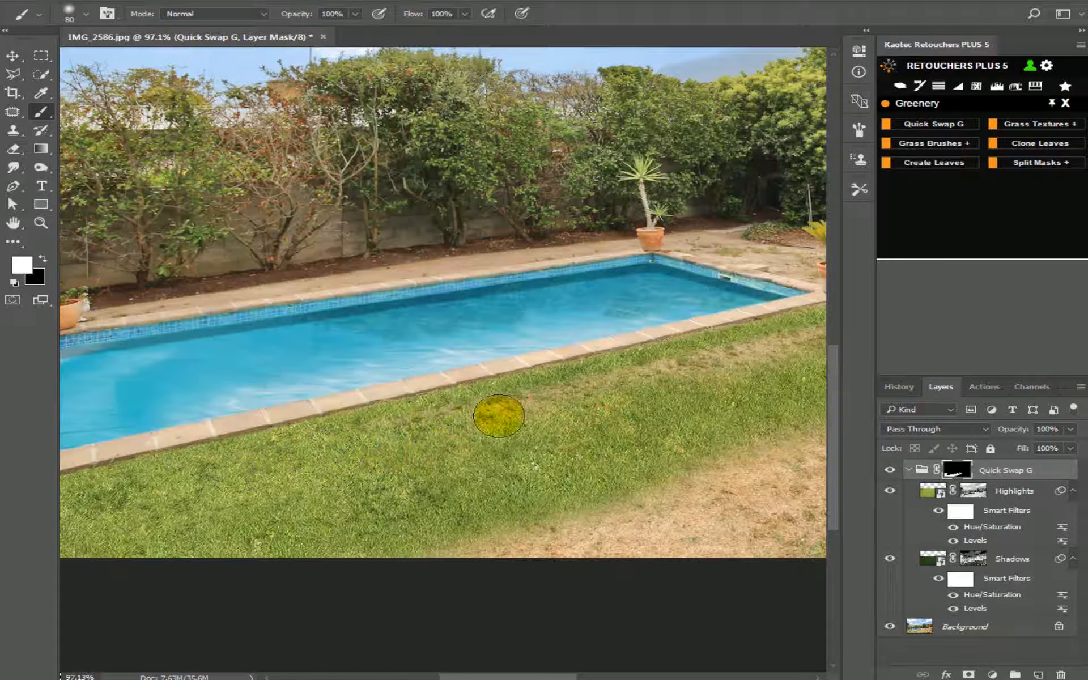
Extend the painted grass across the foreground lawn and along the edge of the terracotta tiles, varying the brush size.
{"action": "mouse_move", "coordinate": [515, 446]}
{"action": "left_mouse_down"}
{"action": "mouse_move", "coordinate": [281, 475]}
{"action": "mouse_move", "coordinate": [444, 413]}
{"action": "mouse_move", "coordinate": [683, 371]}
{"action": "mouse_move", "coordinate": [456, 406]}
{"action": "mouse_move", "coordinate": [457, 538]}
{"action": "mouse_move", "coordinate": [339, 583]}
{"action": "mouse_move", "coordinate": [324, 576]}
{"action": "left_mouse_up"}
{"action": "scroll", "coordinate": [323, 576], "scroll_direction": "right", "scroll_amount": 5}
{"action": "mouse_move", "coordinate": [284, 539]}
{"action": "left_mouse_down"}
{"action": "mouse_move", "coordinate": [331, 556]}
{"action": "mouse_move", "coordinate": [317, 566]}
{"action": "mouse_move", "coordinate": [408, 560]}
{"action": "mouse_move", "coordinate": [418, 543]}
{"action": "mouse_move", "coordinate": [384, 558]}
{"action": "mouse_move", "coordinate": [390, 593]}
{"action": "mouse_move", "coordinate": [389, 572]}
{"action": "mouse_move", "coordinate": [428, 531]}
{"action": "mouse_move", "coordinate": [478, 570]}
{"action": "mouse_move", "coordinate": [462, 505]}
{"action": "mouse_move", "coordinate": [492, 484]}
{"action": "mouse_move", "coordinate": [480, 495]}
{"action": "mouse_move", "coordinate": [547, 501]}
{"action": "mouse_move", "coordinate": [547, 525]}
{"action": "mouse_move", "coordinate": [574, 496]}
{"action": "mouse_move", "coordinate": [515, 512]}
{"action": "left_mouse_up"}
{"action": "key", "text": "bracketright"}
{"action": "key", "text": "bracketright"}
{"action": "key", "text": "bracketright"}
{"action": "left_click_drag", "start_coordinate": [453, 558], "coordinate": [312, 615]}
{"action": "key", "text": "bracketleft"}
{"action": "key", "text": "bracketleft"}
{"action": "key", "text": "bracketleft"}
{"action": "mouse_move", "coordinate": [527, 535]}
{"action": "left_mouse_down"}
{"action": "mouse_move", "coordinate": [596, 534]}
{"action": "mouse_move", "coordinate": [622, 520]}
{"action": "mouse_move", "coordinate": [631, 490]}
{"action": "mouse_move", "coordinate": [678, 505]}
{"action": "mouse_move", "coordinate": [643, 493]}
{"action": "mouse_move", "coordinate": [652, 504]}
{"action": "mouse_move", "coordinate": [634, 524]}
{"action": "mouse_move", "coordinate": [632, 513]}
{"action": "mouse_move", "coordinate": [568, 537]}
{"action": "left_mouse_up"}
Paint the lawn's border beside the water tank and below the blue tarp and rear flower bed with a 20 px brush.
{"action": "key", "text": "bracketleft"}
{"action": "key", "text": "bracketleft"}
{"action": "key", "text": "bracketleft"}
{"action": "key", "text": "bracketleft"}
{"action": "key", "text": "bracketleft"}
{"action": "key", "text": "bracketright"}
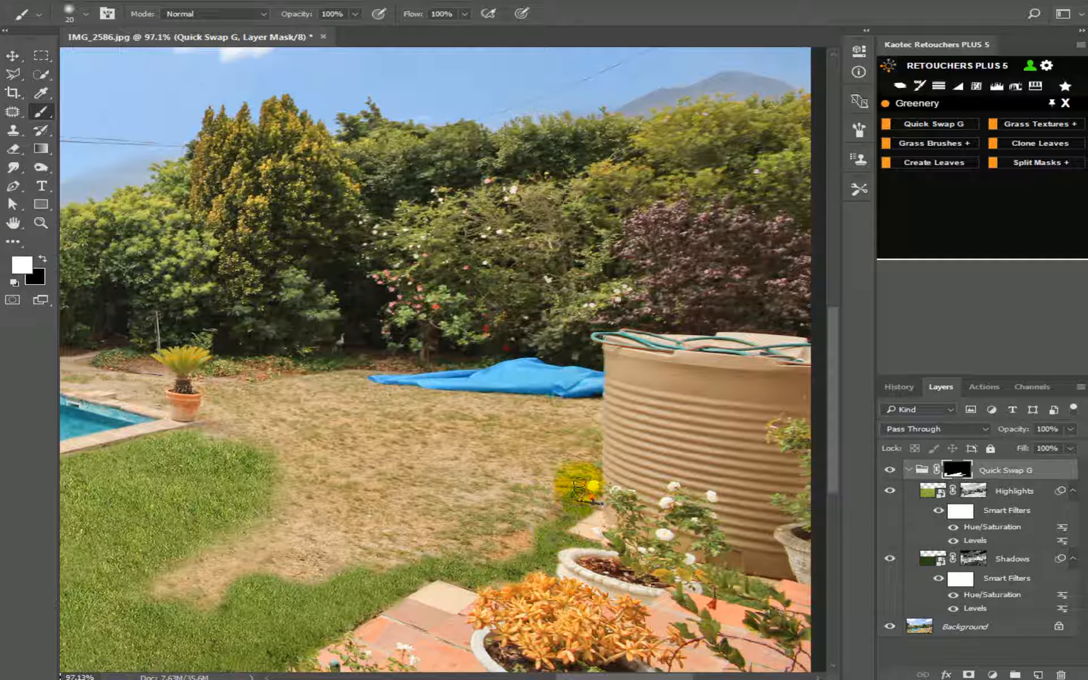
{"action": "mouse_move", "coordinate": [595, 409]}
{"action": "left_mouse_down"}
{"action": "mouse_move", "coordinate": [349, 387]}
{"action": "mouse_move", "coordinate": [365, 376]}
{"action": "mouse_move", "coordinate": [295, 386]}
{"action": "mouse_move", "coordinate": [471, 423]}
{"action": "mouse_move", "coordinate": [462, 400]}
{"action": "mouse_move", "coordinate": [355, 404]}
{"action": "left_mouse_up"}
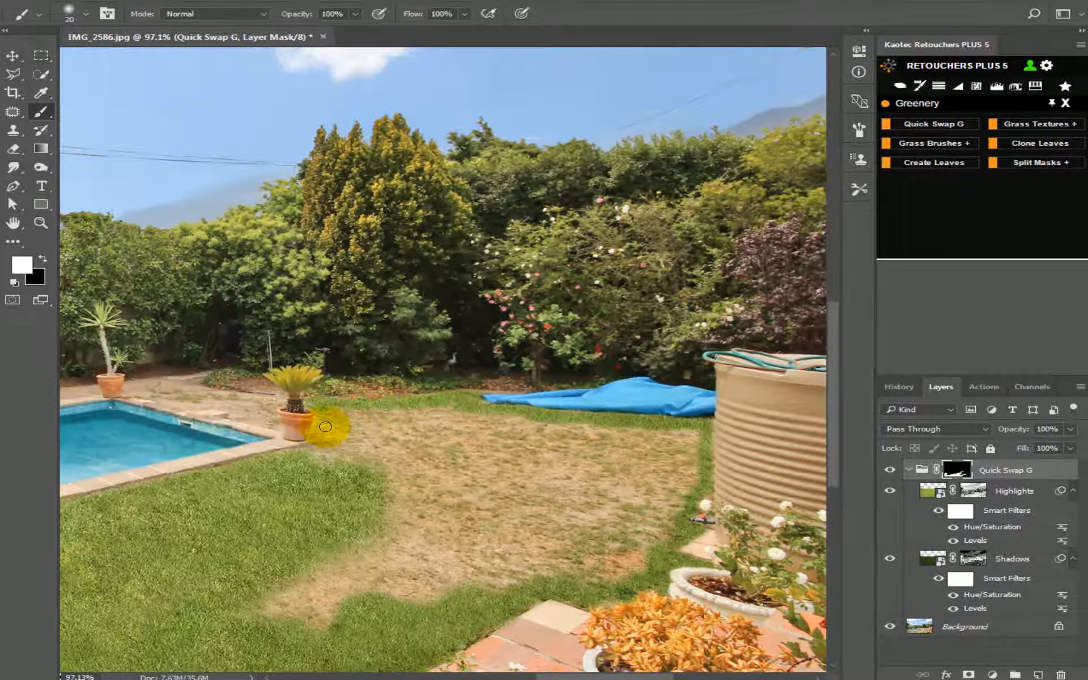
Paint grass closely around the potted palm, then widen it over the adjoining lawn with a larger brush.
{"action": "scroll", "coordinate": [325, 426], "scroll_direction": "up", "scroll_amount": 2}
{"action": "key", "text": "bracketleft"}
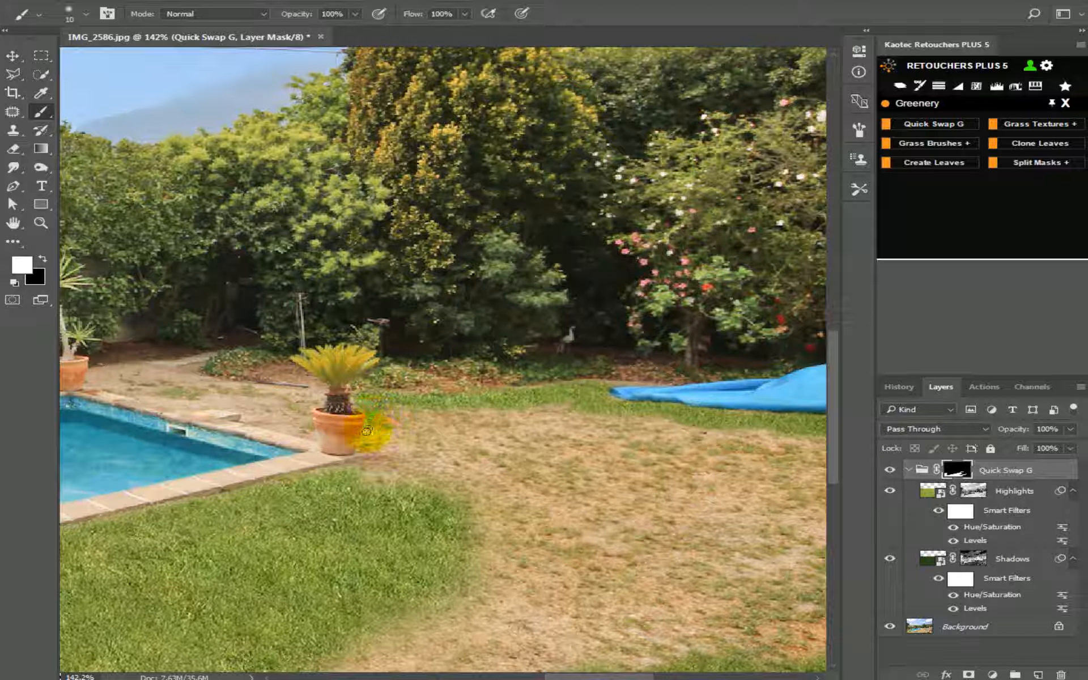
{"action": "key", "text": "bracketright"}
{"action": "mouse_move", "coordinate": [357, 462]}
{"action": "left_mouse_down"}
{"action": "mouse_move", "coordinate": [316, 472]}
{"action": "mouse_move", "coordinate": [359, 452]}
{"action": "mouse_move", "coordinate": [384, 417]}
{"action": "mouse_move", "coordinate": [372, 485]}
{"action": "left_mouse_up"}
{"action": "key", "text": "bracketright"}
{"action": "key", "text": "bracketright"}
{"action": "key", "text": "bracketright"}
{"action": "mouse_move", "coordinate": [438, 459]}
{"action": "left_mouse_down"}
{"action": "mouse_move", "coordinate": [388, 416]}
{"action": "mouse_move", "coordinate": [557, 414]}
{"action": "mouse_move", "coordinate": [492, 408]}
{"action": "left_mouse_up"}
{"action": "mouse_move", "coordinate": [596, 470]}
{"action": "left_mouse_down"}
{"action": "mouse_move", "coordinate": [289, 408]}
{"action": "mouse_move", "coordinate": [476, 408]}
{"action": "mouse_move", "coordinate": [534, 449]}
{"action": "left_mouse_up"}
Paint grass down the tank side and around the remaining bare patch in the middle of the lawn.
{"action": "scroll", "coordinate": [579, 468], "scroll_direction": "down", "scroll_amount": 2}
{"action": "mouse_move", "coordinate": [702, 442]}
{"action": "left_mouse_down"}
{"action": "mouse_move", "coordinate": [669, 529]}
{"action": "mouse_move", "coordinate": [690, 484]}
{"action": "mouse_move", "coordinate": [674, 512]}
{"action": "left_mouse_up"}
{"action": "key", "text": "bracketleft"}
{"action": "mouse_move", "coordinate": [656, 554]}
{"action": "left_mouse_down"}
{"action": "mouse_move", "coordinate": [459, 600]}
{"action": "mouse_move", "coordinate": [326, 612]}
{"action": "mouse_move", "coordinate": [412, 598]}
{"action": "mouse_move", "coordinate": [369, 585]}
{"action": "mouse_move", "coordinate": [421, 563]}
{"action": "mouse_move", "coordinate": [475, 567]}
{"action": "mouse_move", "coordinate": [370, 579]}
{"action": "mouse_move", "coordinate": [477, 578]}
{"action": "mouse_move", "coordinate": [628, 534]}
{"action": "mouse_move", "coordinate": [645, 554]}
{"action": "mouse_move", "coordinate": [630, 545]}
{"action": "mouse_move", "coordinate": [698, 467]}
{"action": "mouse_move", "coordinate": [693, 452]}
{"action": "mouse_move", "coordinate": [545, 432]}
{"action": "mouse_move", "coordinate": [418, 459]}
{"action": "mouse_move", "coordinate": [437, 508]}
{"action": "mouse_move", "coordinate": [457, 454]}
{"action": "left_mouse_up"}
{"action": "key", "text": "bracketright"}
{"action": "key", "text": "bracketright"}
{"action": "key", "text": "bracketright"}
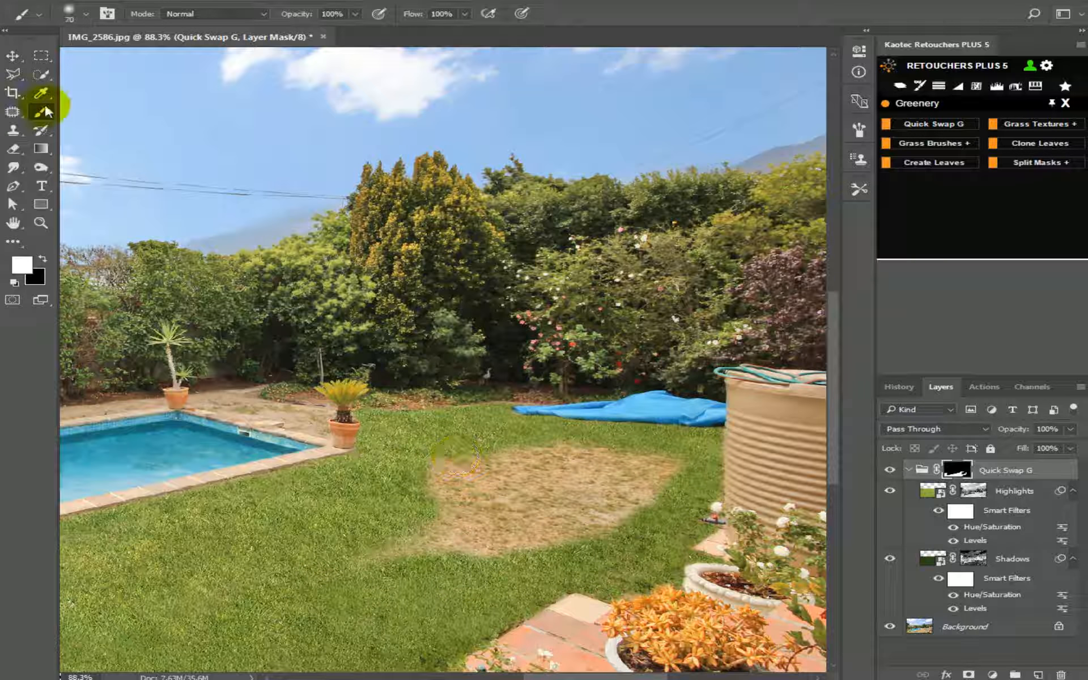
Outline the bare central patch with the Polygonal Lasso and paint grass over it with a 175 px brush.
{"action": "left_click", "coordinate": [13, 74]}
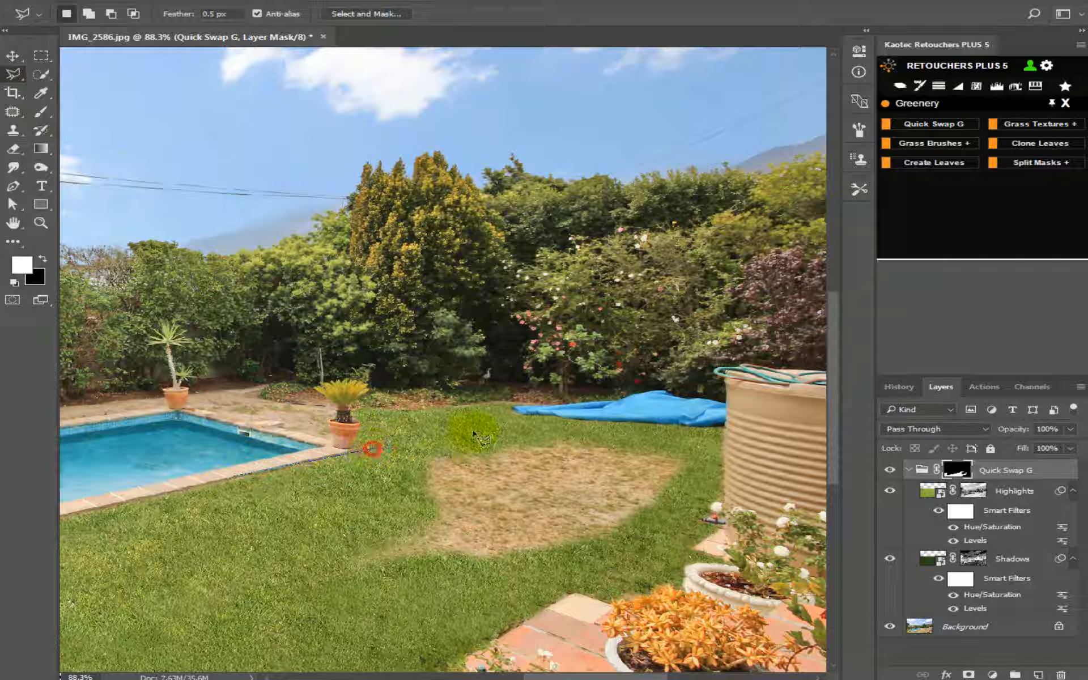
{"action": "left_click", "coordinate": [567, 428]}
{"action": "left_click", "coordinate": [685, 433]}
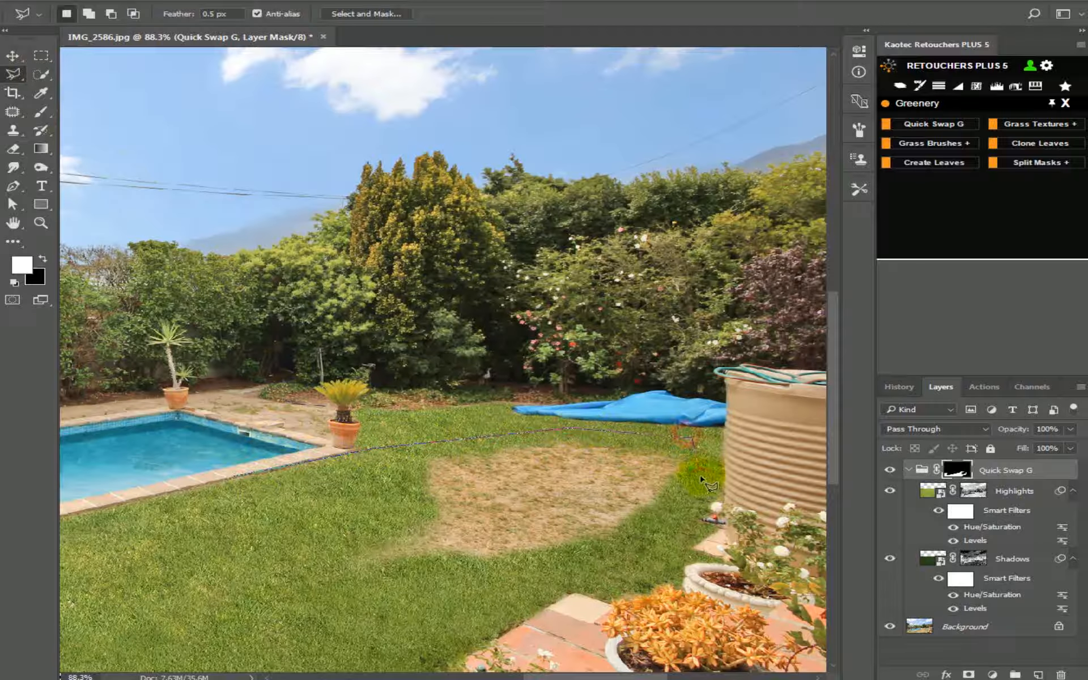
{"action": "left_click", "coordinate": [403, 587]}
{"action": "double_click", "coordinate": [201, 542]}
{"action": "left_click", "coordinate": [42, 113]}
{"action": "mouse_move", "coordinate": [512, 467]}
{"action": "left_mouse_down"}
{"action": "mouse_move", "coordinate": [553, 487]}
{"action": "mouse_move", "coordinate": [674, 456]}
{"action": "mouse_move", "coordinate": [611, 479]}
{"action": "mouse_move", "coordinate": [614, 446]}
{"action": "mouse_move", "coordinate": [510, 561]}
{"action": "mouse_move", "coordinate": [443, 565]}
{"action": "mouse_move", "coordinate": [432, 524]}
{"action": "mouse_move", "coordinate": [404, 561]}
{"action": "mouse_move", "coordinate": [689, 536]}
{"action": "left_mouse_up"}
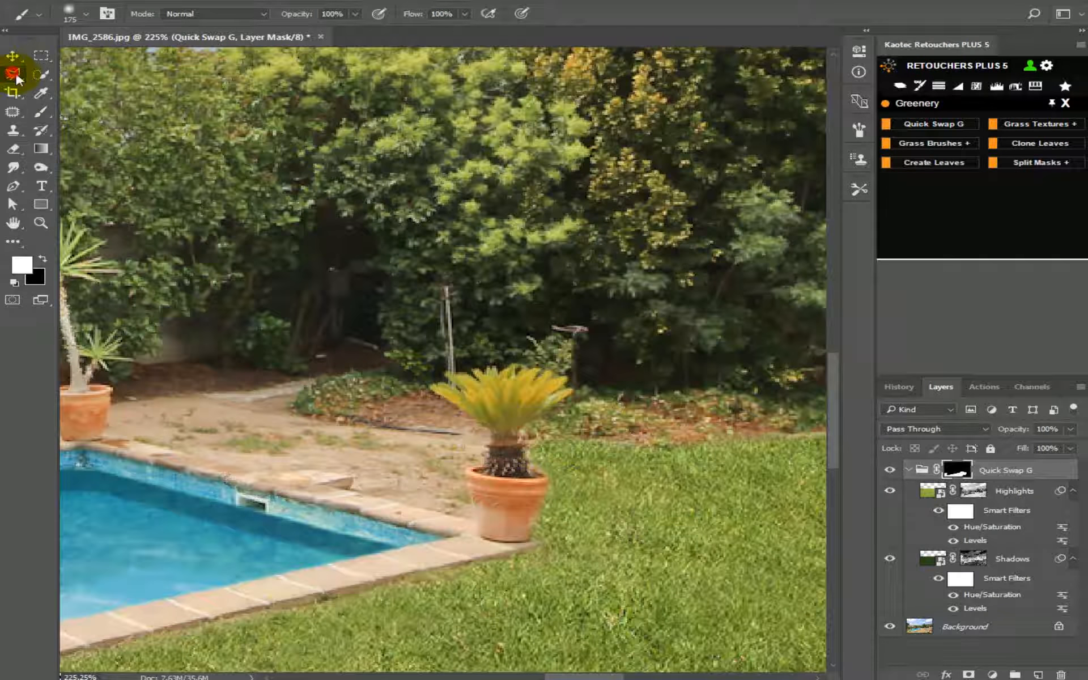
Select the bare ground between the two potted plants behind the pool paving with the Polygonal Lasso.
{"action": "left_click", "coordinate": [12, 74]}
{"action": "left_click", "coordinate": [476, 518]}
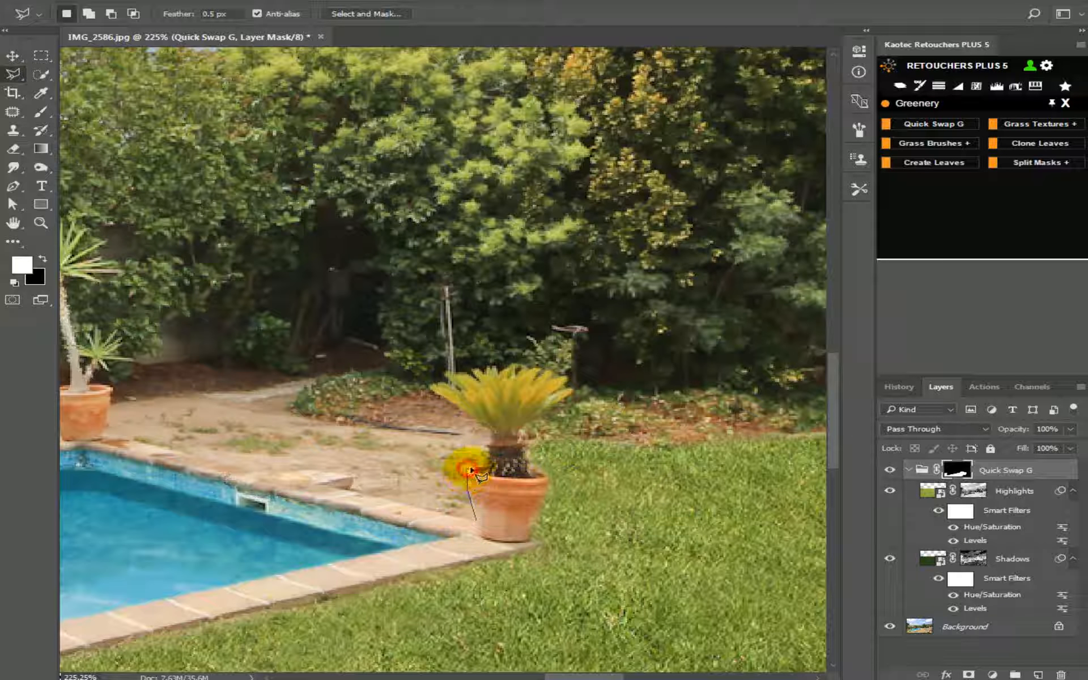
{"action": "left_click", "coordinate": [491, 450]}
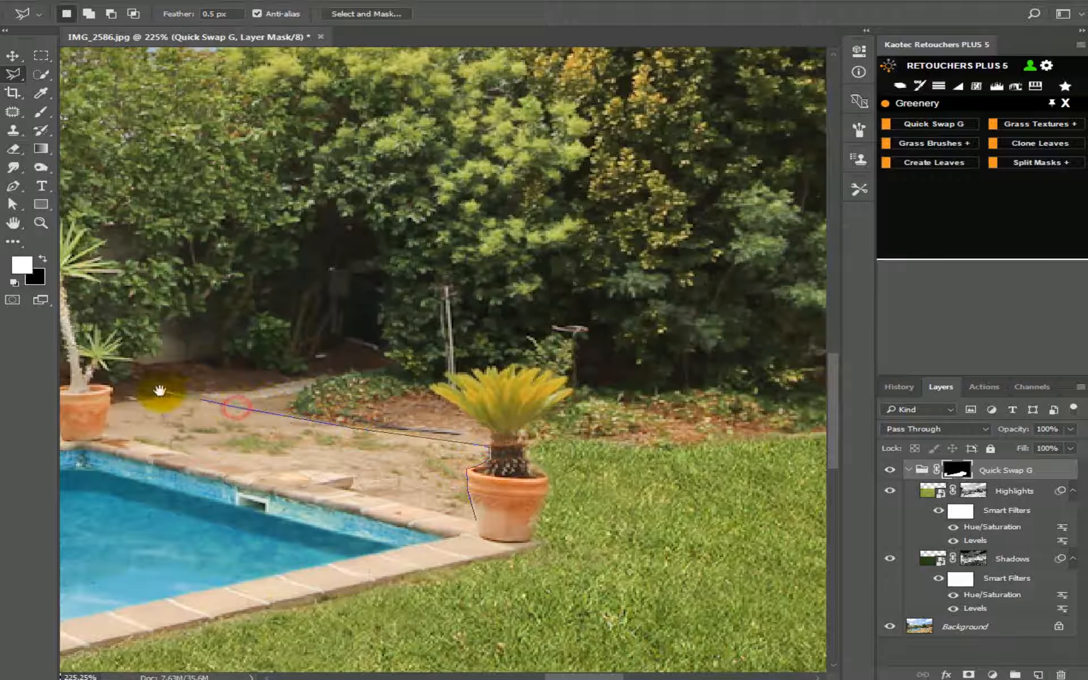
{"action": "left_click_drag", "start_coordinate": [195, 409], "coordinate": [473, 431]}
{"action": "left_click", "coordinate": [466, 423]}
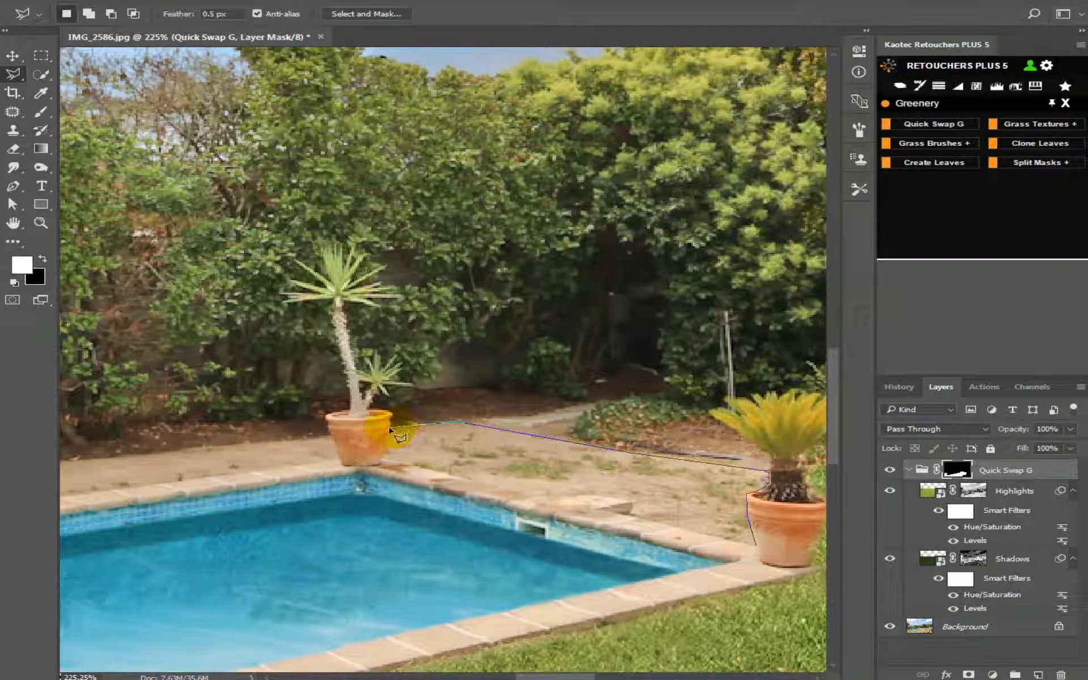
{"action": "left_click", "coordinate": [389, 430]}
{"action": "left_click", "coordinate": [385, 461]}
{"action": "left_click", "coordinate": [552, 501]}
{"action": "left_click", "coordinate": [587, 497]}
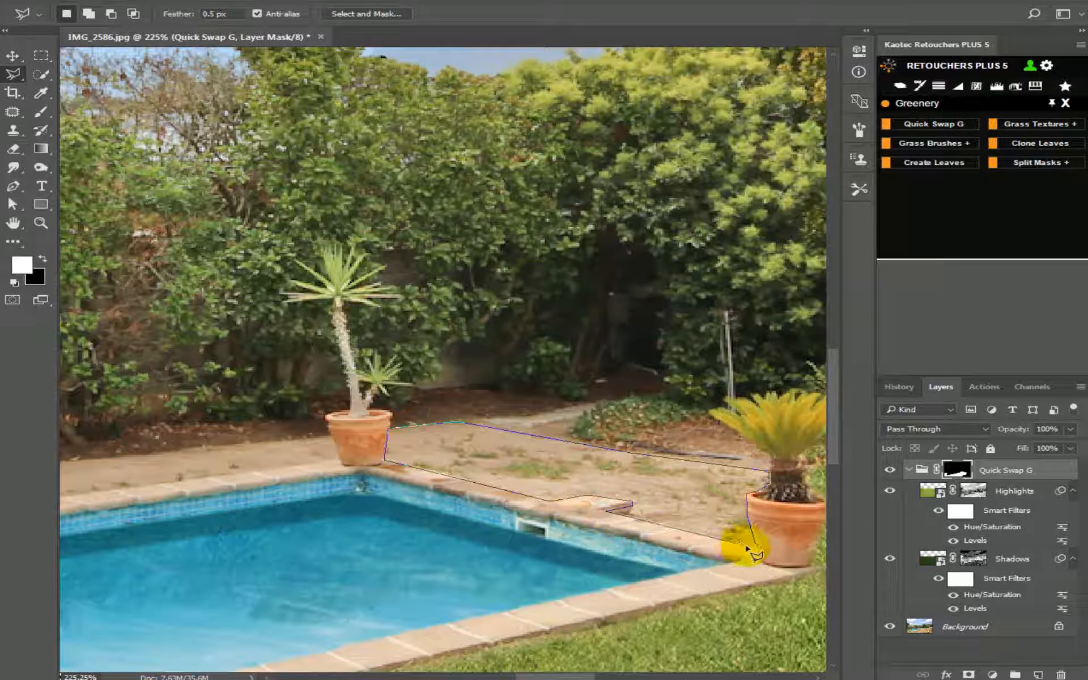
Paint grass into the selected area between the pots with a 175 px brush, undoing a test stroke, and deselect.
{"action": "left_click", "coordinate": [46, 112]}
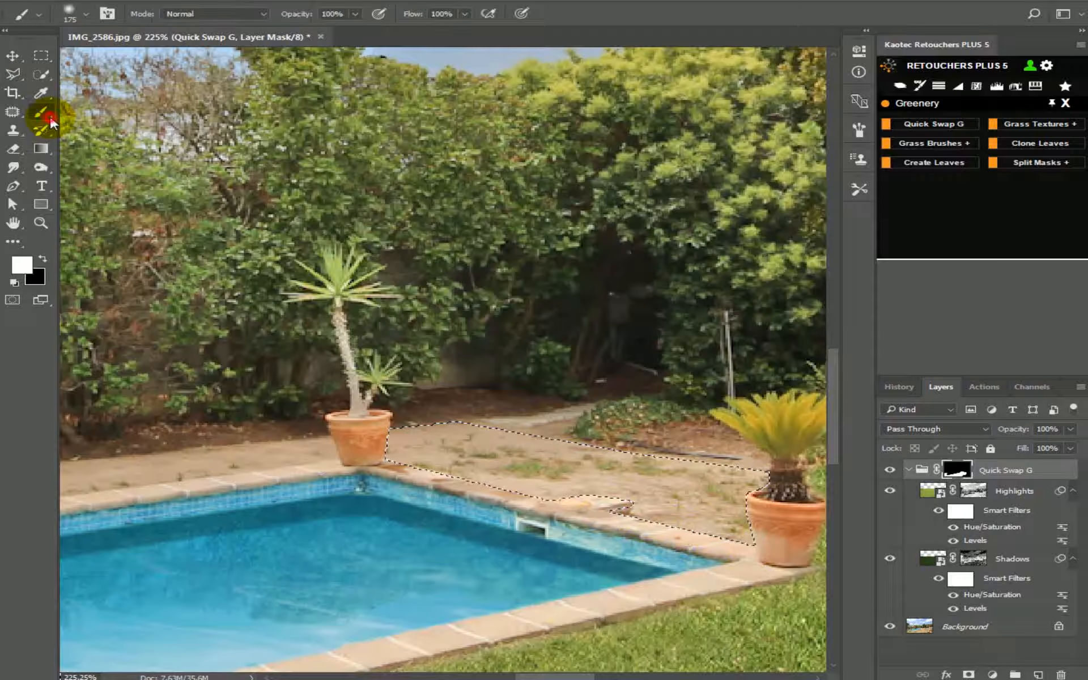
{"action": "left_click_drag", "start_coordinate": [677, 371], "coordinate": [318, 473]}
{"action": "key", "text": "ctrl+z"}
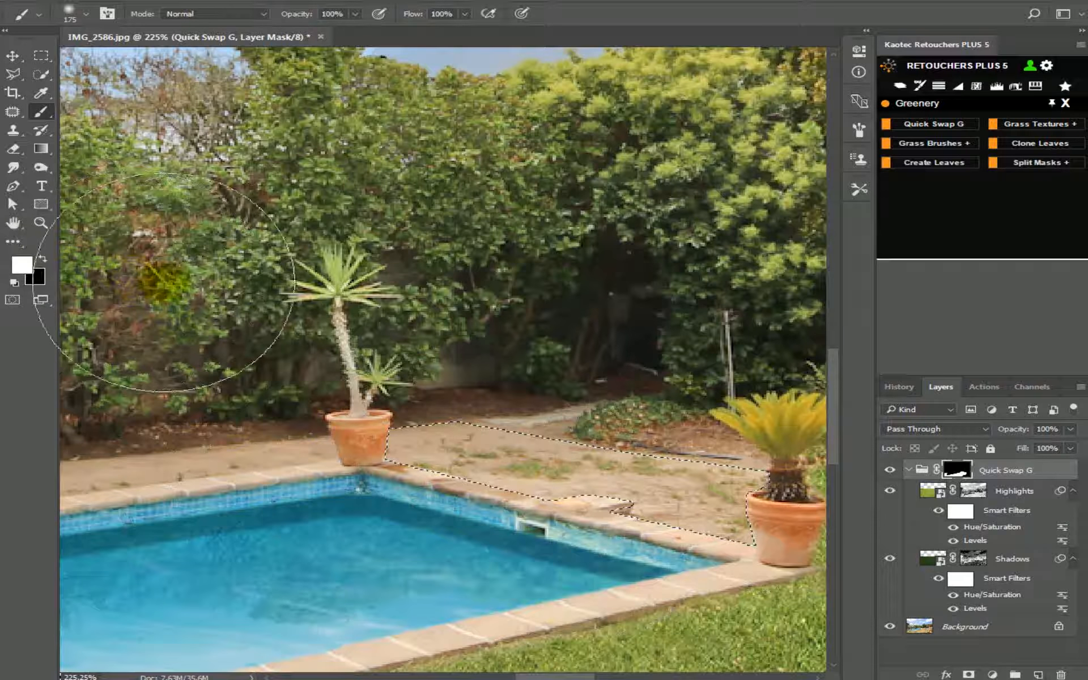
{"action": "key", "text": "alt"}
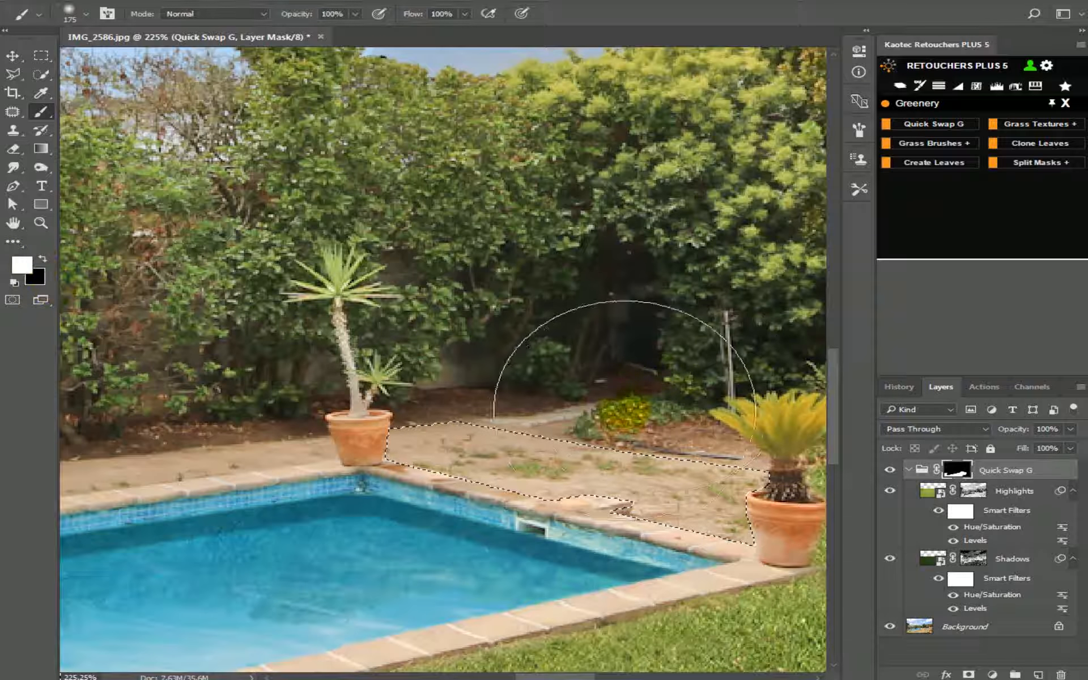
{"action": "left_click", "coordinate": [622, 420]}
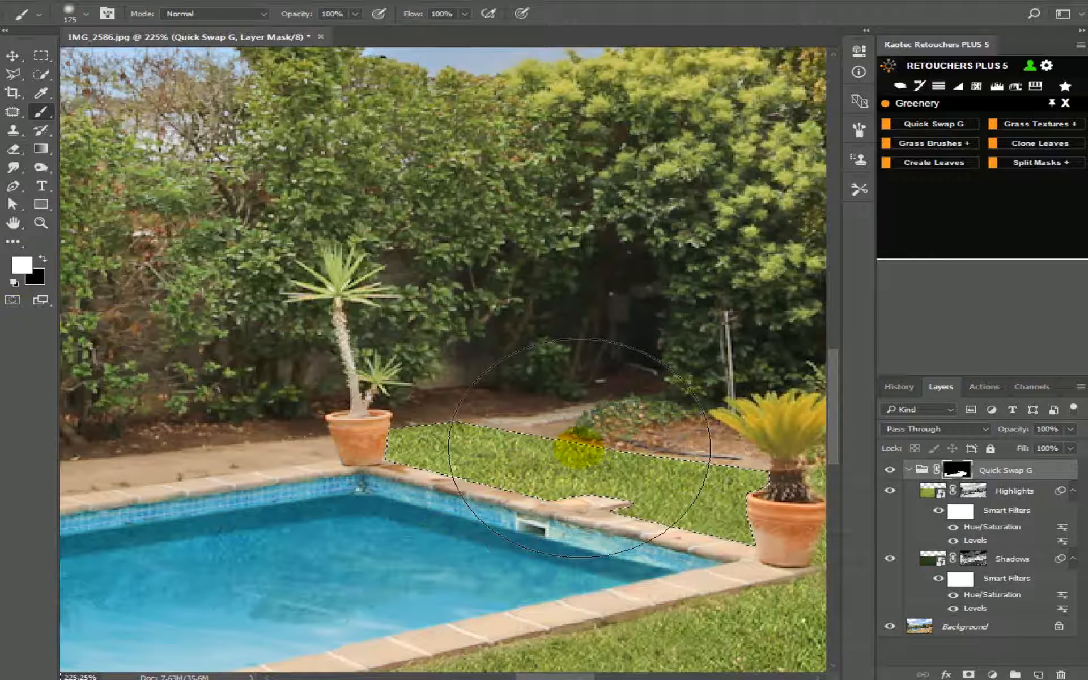
{"action": "key", "text": "ctrl+d"}
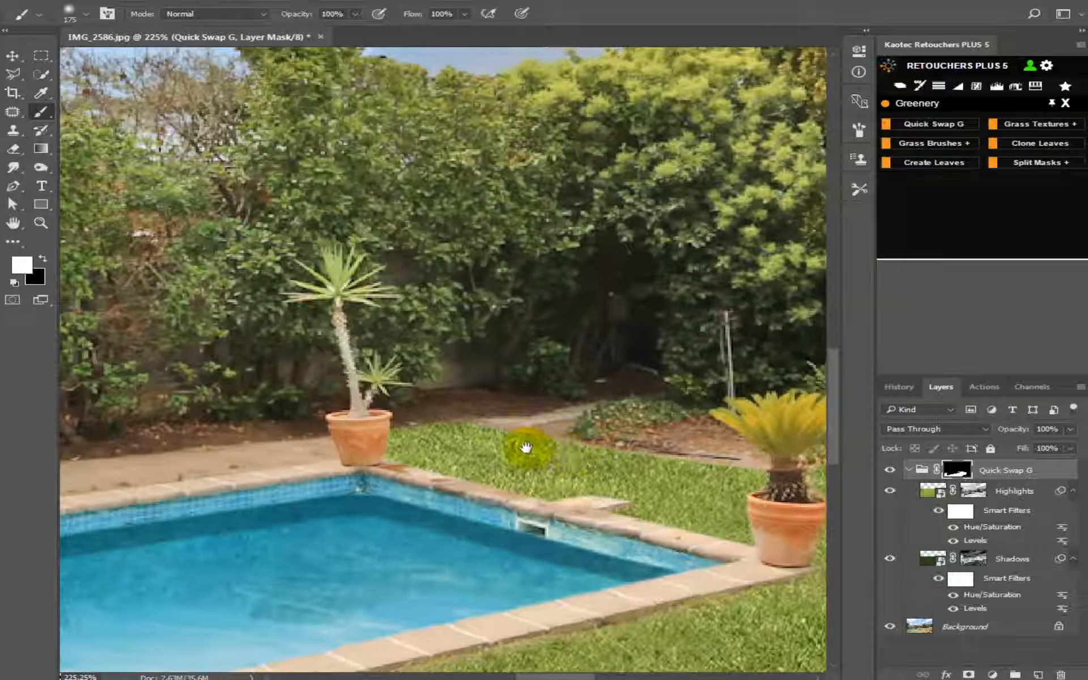
Reduce the brush to 15 px and switch the foreground colour to black for masking grass off the potted palm's trunk.
{"action": "left_click_drag", "start_coordinate": [525, 445], "coordinate": [357, 404]}
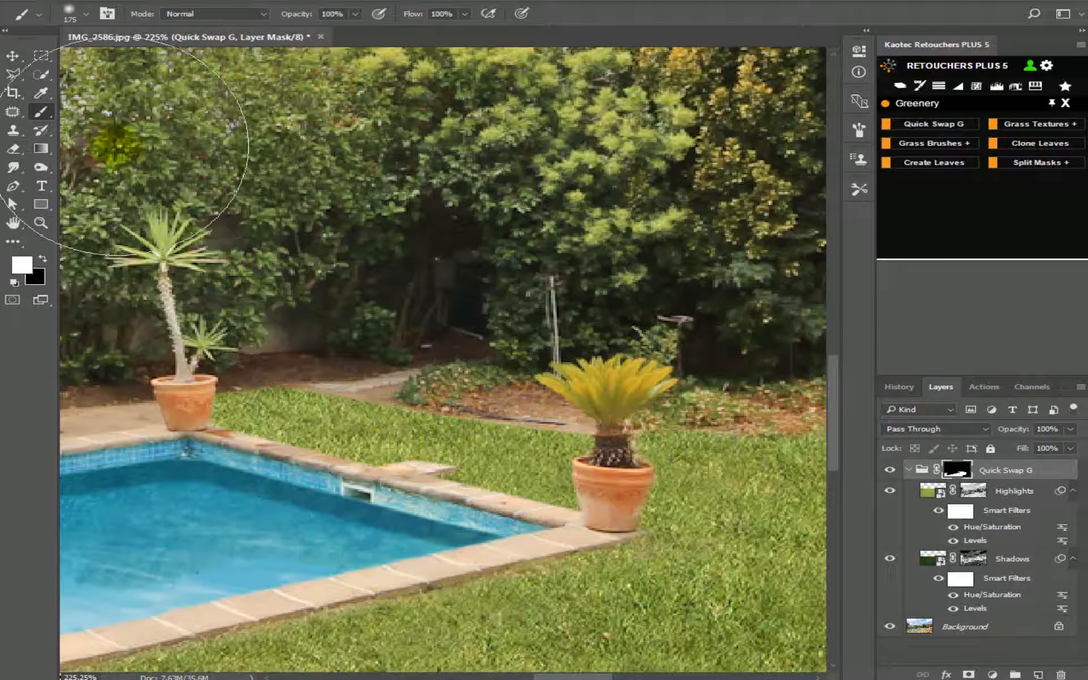
{"action": "key", "text": "bracketleft"}
{"action": "key", "text": "bracketleft"}
{"action": "key", "text": "bracketleft"}
{"action": "key", "text": "bracketleft"}
{"action": "key", "text": "bracketleft"}
{"action": "key", "text": "bracketleft"}
{"action": "key", "text": "bracketleft"}
{"action": "key", "text": "bracketleft"}
{"action": "key", "text": "bracketleft"}
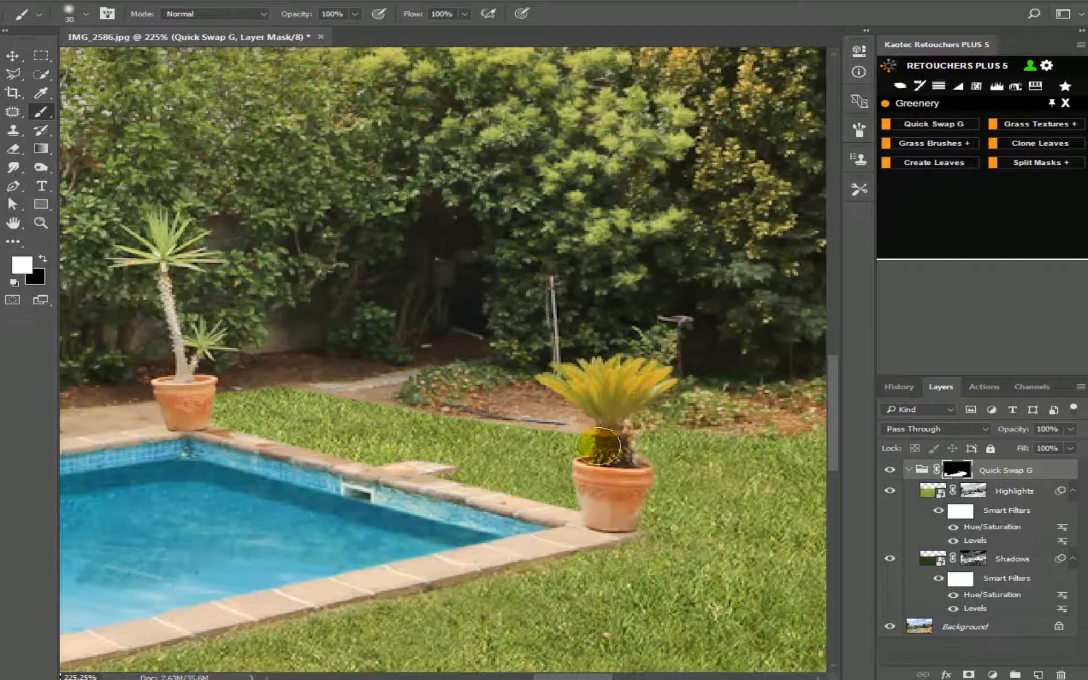
{"action": "key", "text": "bracketleft"}
{"action": "key", "text": "bracketleft"}
{"action": "key", "text": "bracketleft"}
{"action": "key", "text": "x"}
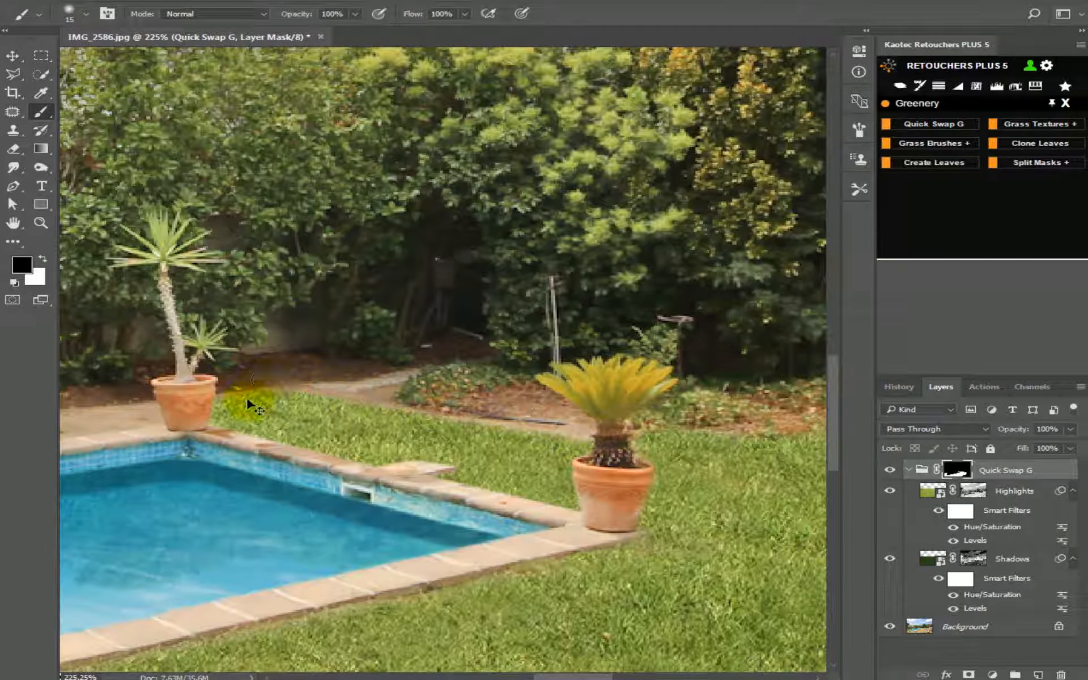
Load the 25 px Grass Edge brush and set the foreground colour to white (ffffff) for painting on the Quick Swap G mask.
{"action": "mouse_move", "coordinate": [482, 396]}
{"action": "left_mouse_down"}
{"action": "mouse_move", "coordinate": [534, 417]}
{"action": "mouse_move", "coordinate": [405, 396]}
{"action": "left_mouse_up"}
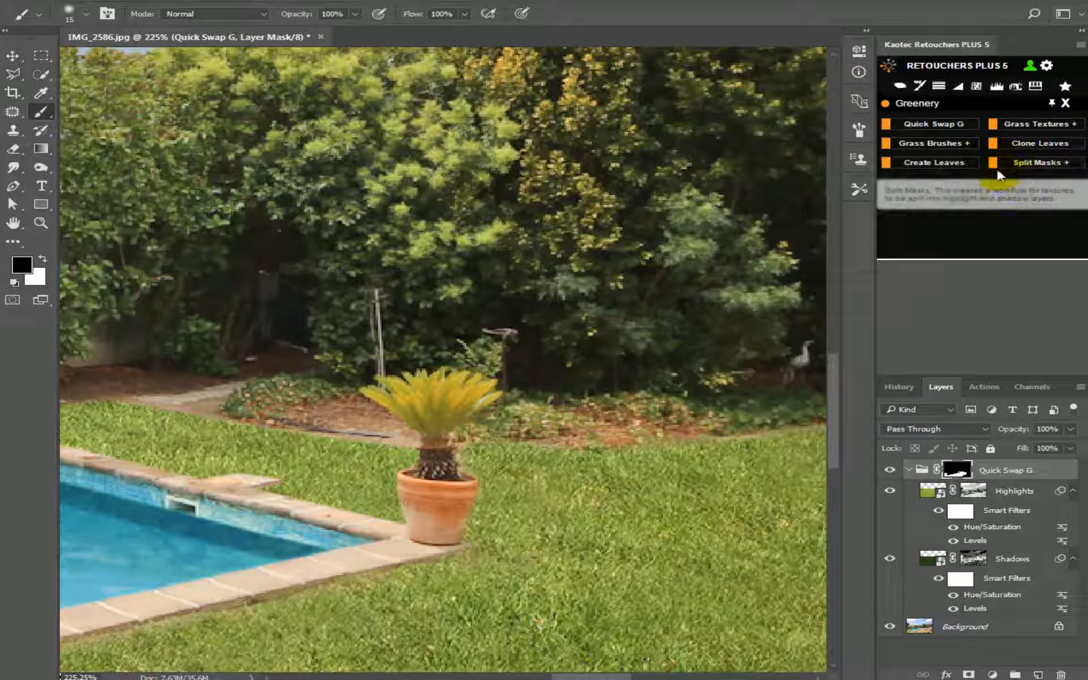
{"action": "right_click", "coordinate": [169, 383]}
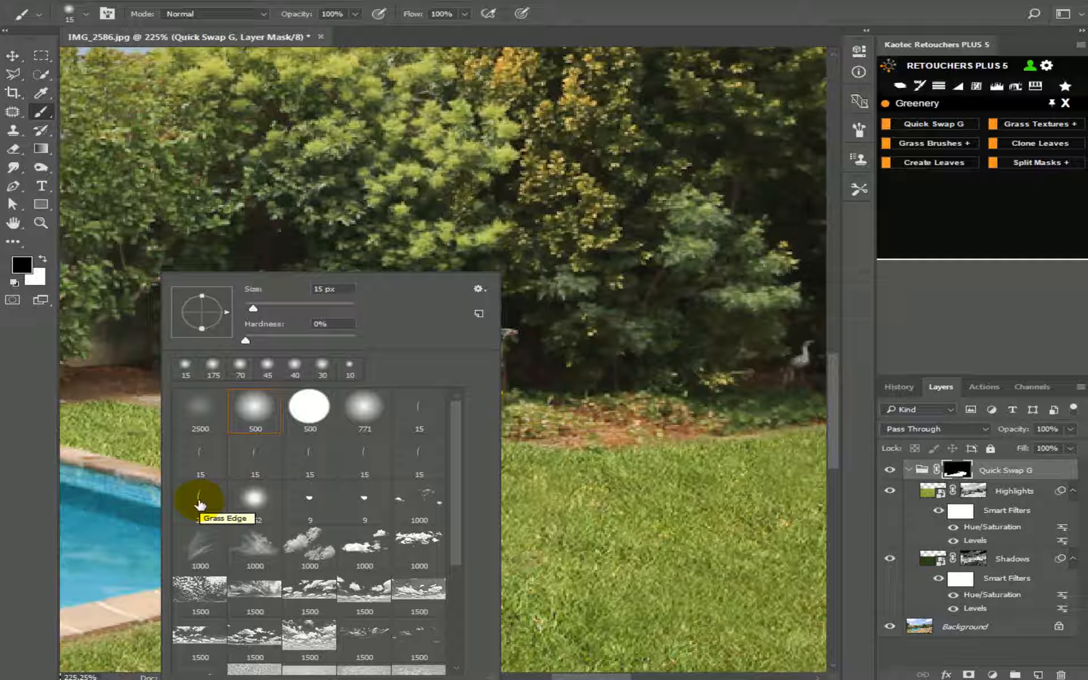
{"action": "left_click", "coordinate": [932, 143]}
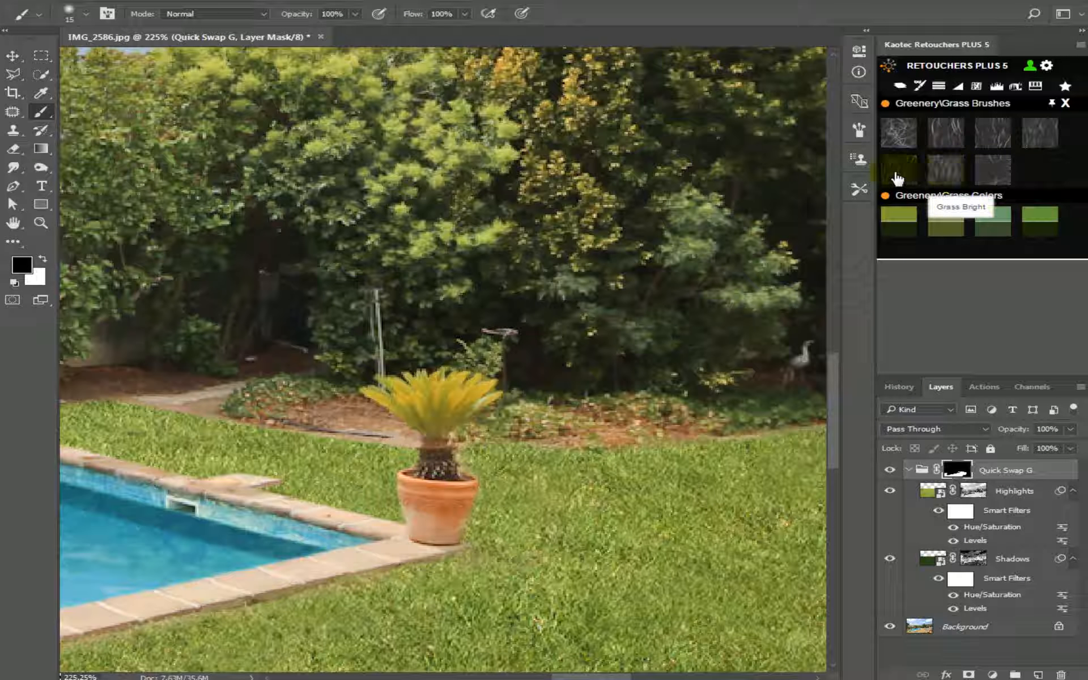
{"action": "left_click", "coordinate": [995, 175]}
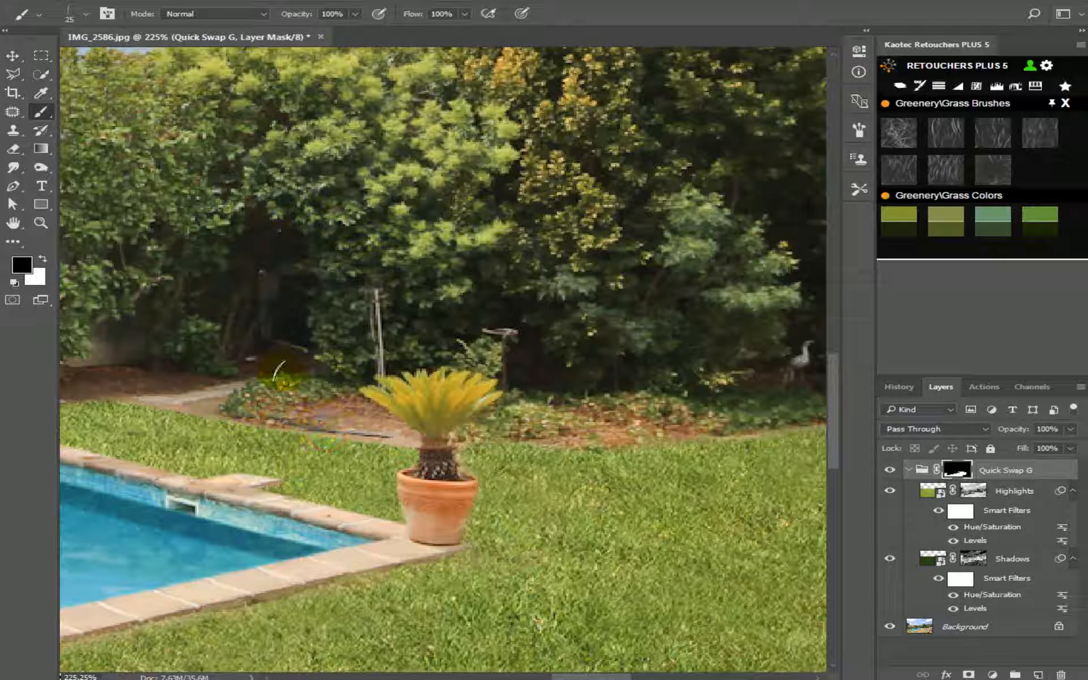
{"action": "left_click", "coordinate": [21, 264]}
{"action": "type", "text": "ffffff"}
{"action": "left_click", "coordinate": [907, 443]}
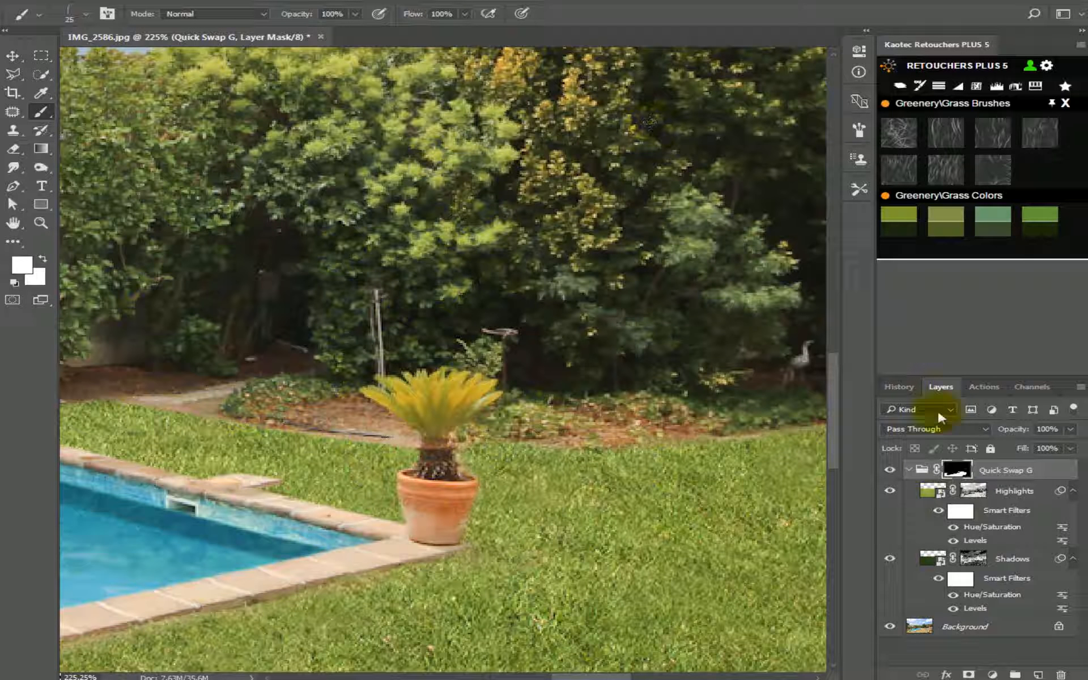
Paint grass blades along the lawn's back edge between the two potted plants, reducing the grass brush to 20 px.
{"action": "left_click_drag", "start_coordinate": [296, 405], "coordinate": [516, 392]}
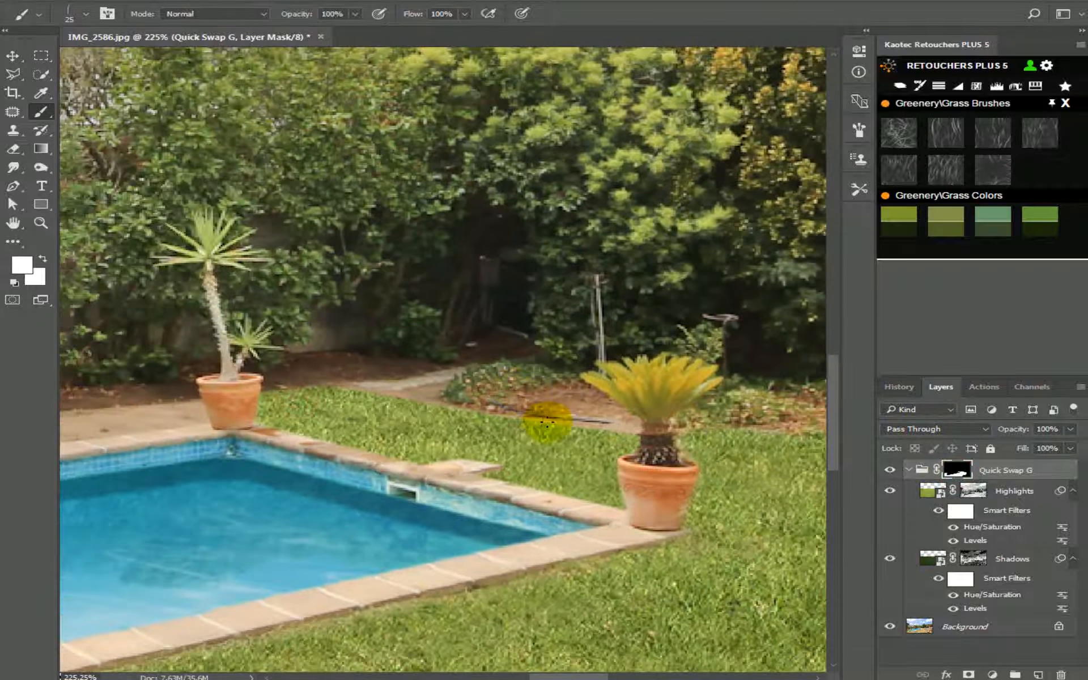
{"action": "scroll", "coordinate": [543, 420], "scroll_direction": "up", "scroll_amount": 5}
{"action": "left_click", "coordinate": [453, 407]}
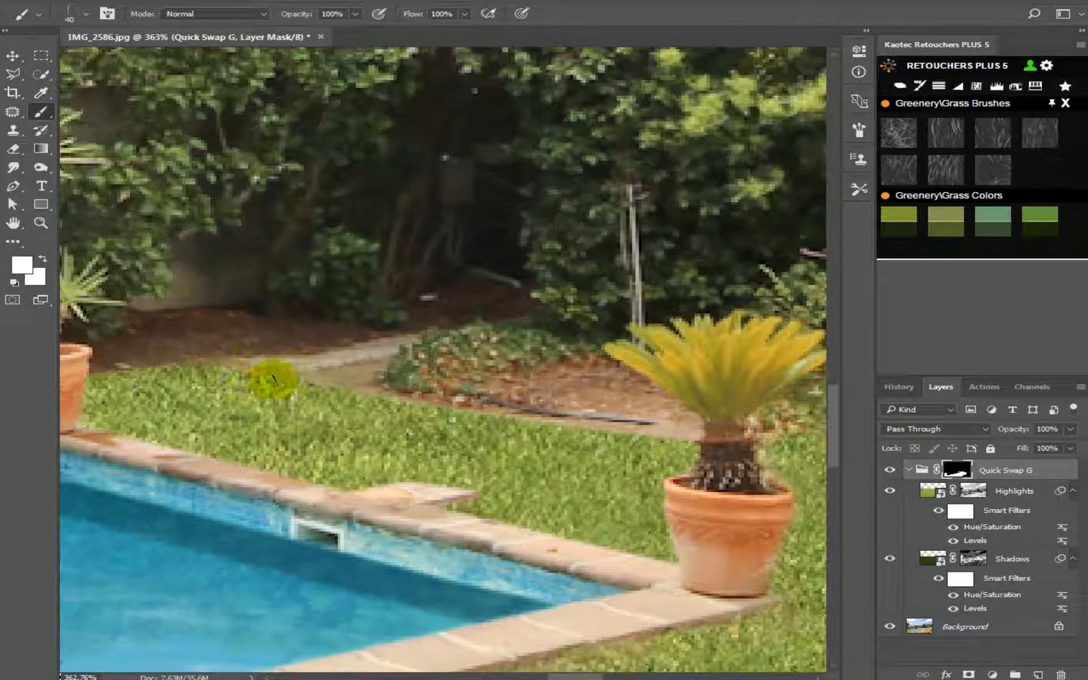
{"action": "key", "text": "bracketleft"}
{"action": "key", "text": "bracketleft"}
{"action": "key", "text": "bracketleft"}
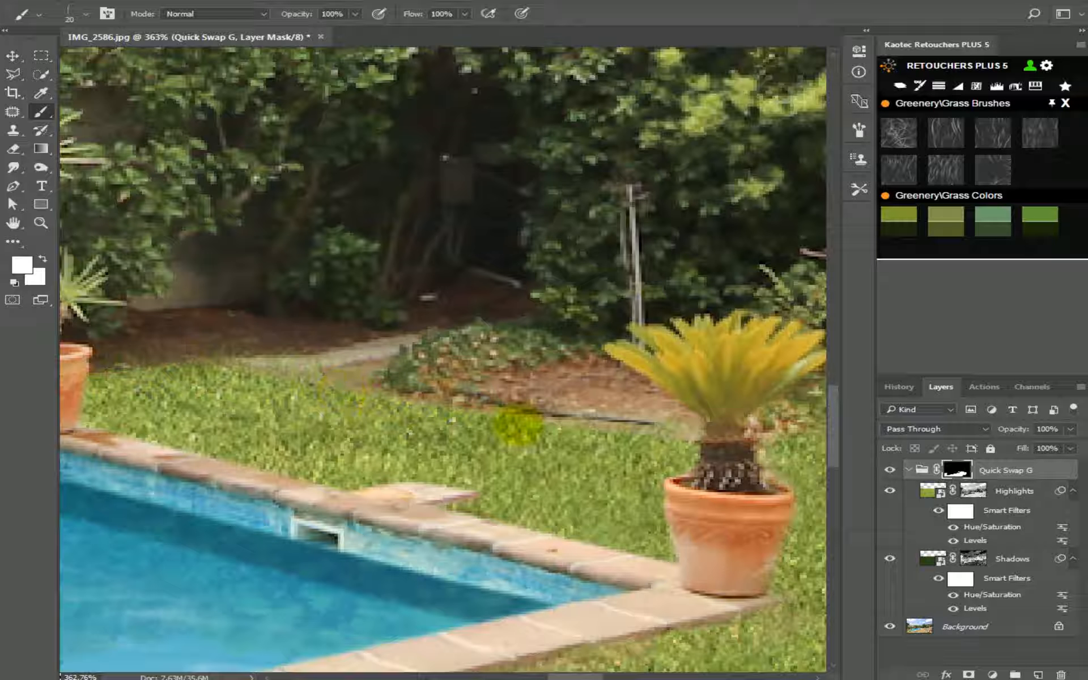
Continue the grass blades along the lawn's edge in front of the flower bed beyond the potted palm.
{"action": "left_click_drag", "start_coordinate": [631, 391], "coordinate": [138, 396]}
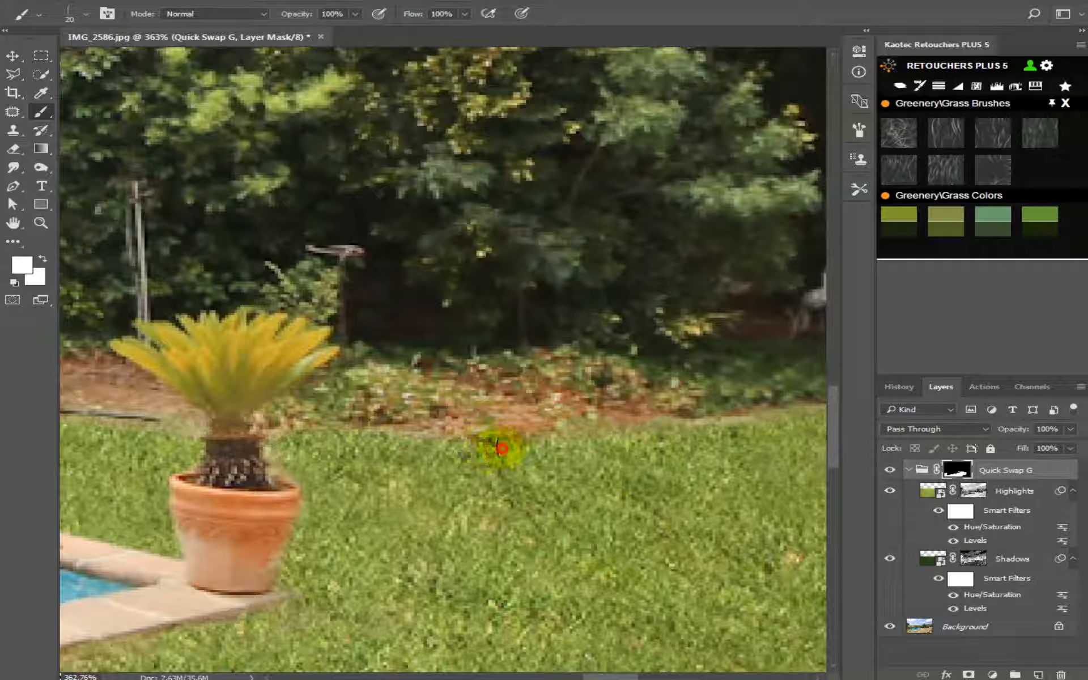
{"action": "left_click_drag", "start_coordinate": [461, 432], "coordinate": [284, 425]}
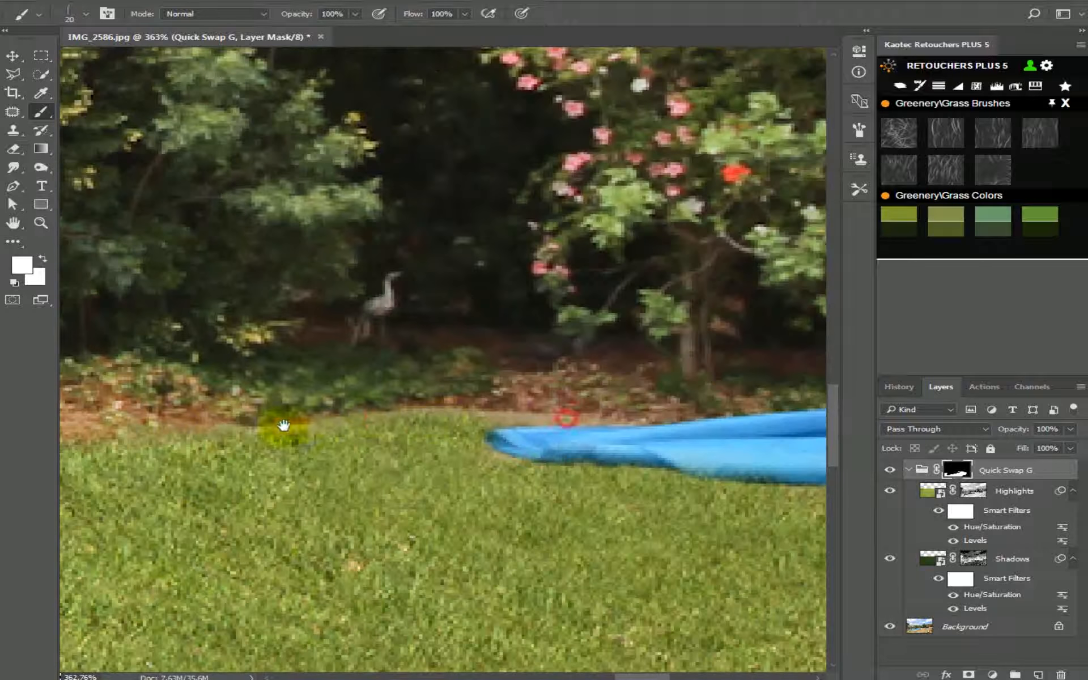
{"action": "scroll", "coordinate": [441, 421], "scroll_direction": "down", "scroll_amount": 5}
{"action": "left_click_drag", "start_coordinate": [442, 421], "coordinate": [510, 340]}
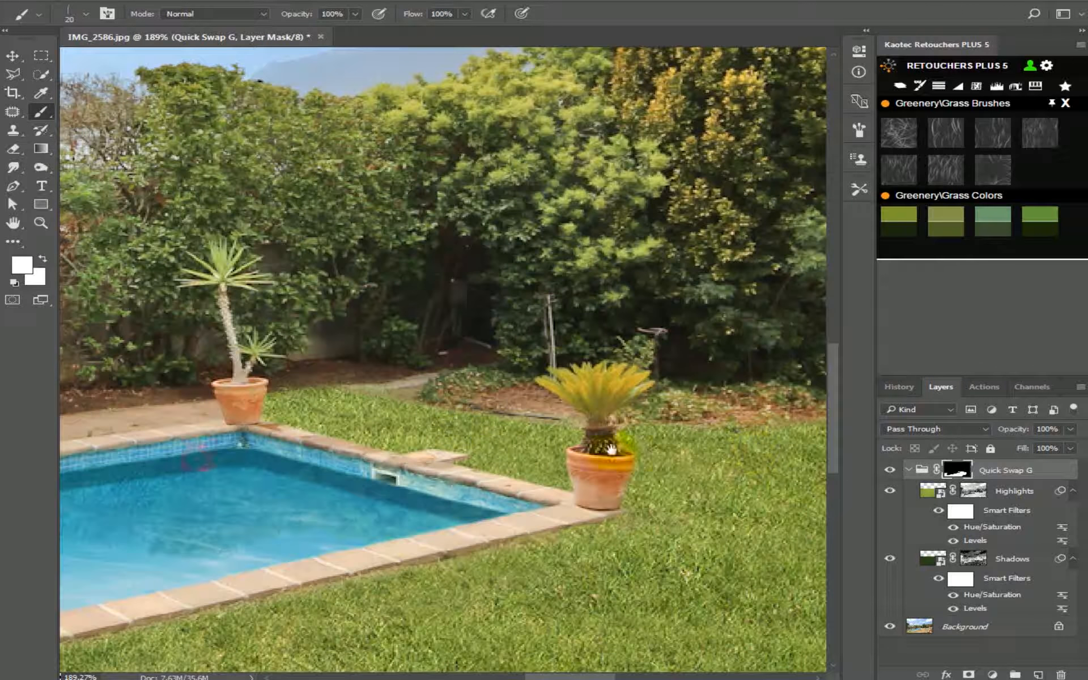
{"action": "scroll", "coordinate": [381, 412], "scroll_direction": "up", "scroll_amount": 5}
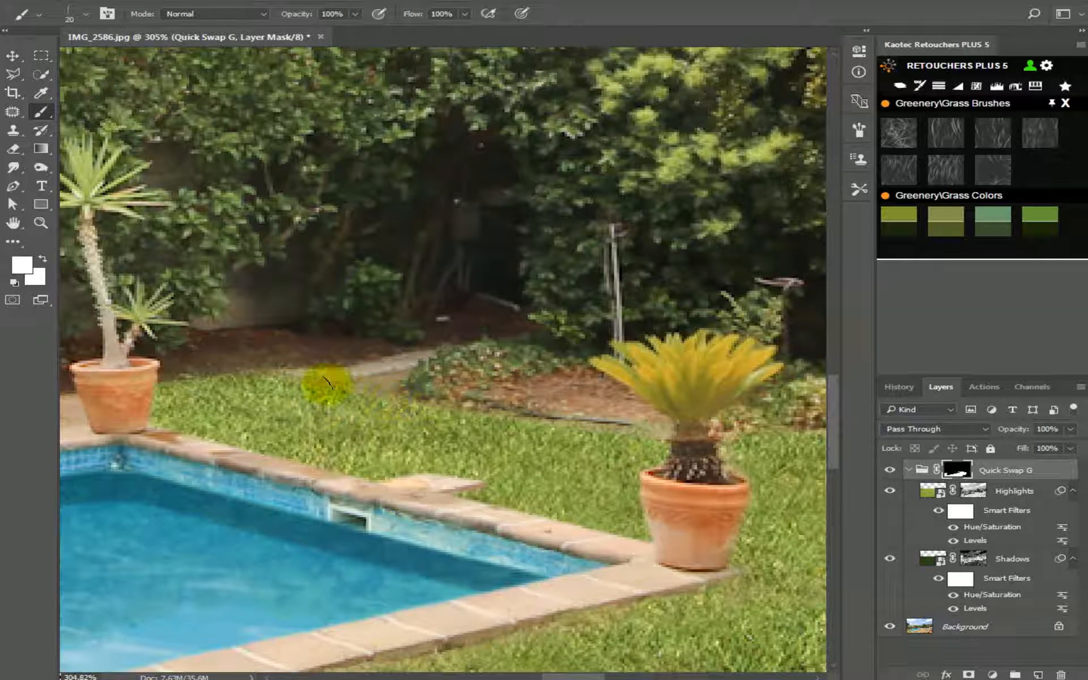
Paint grass blades with the 20 px brush along the hedge side of the bare strip behind the pool.
{"action": "left_click_drag", "start_coordinate": [263, 379], "coordinate": [600, 403]}
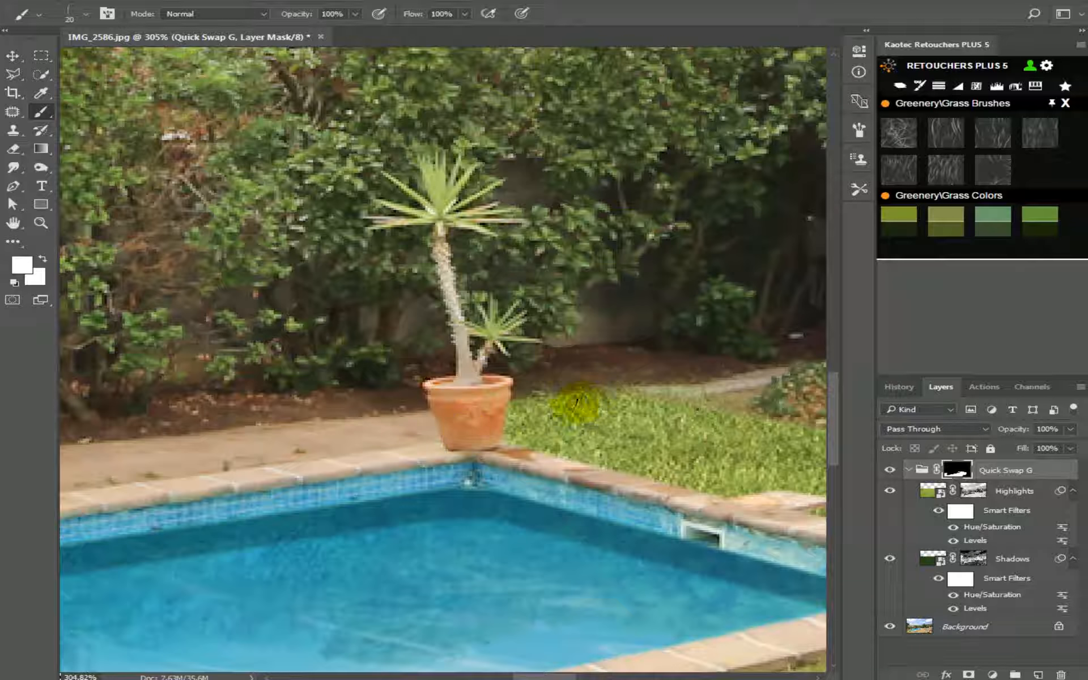
{"action": "left_click_drag", "start_coordinate": [369, 432], "coordinate": [498, 389]}
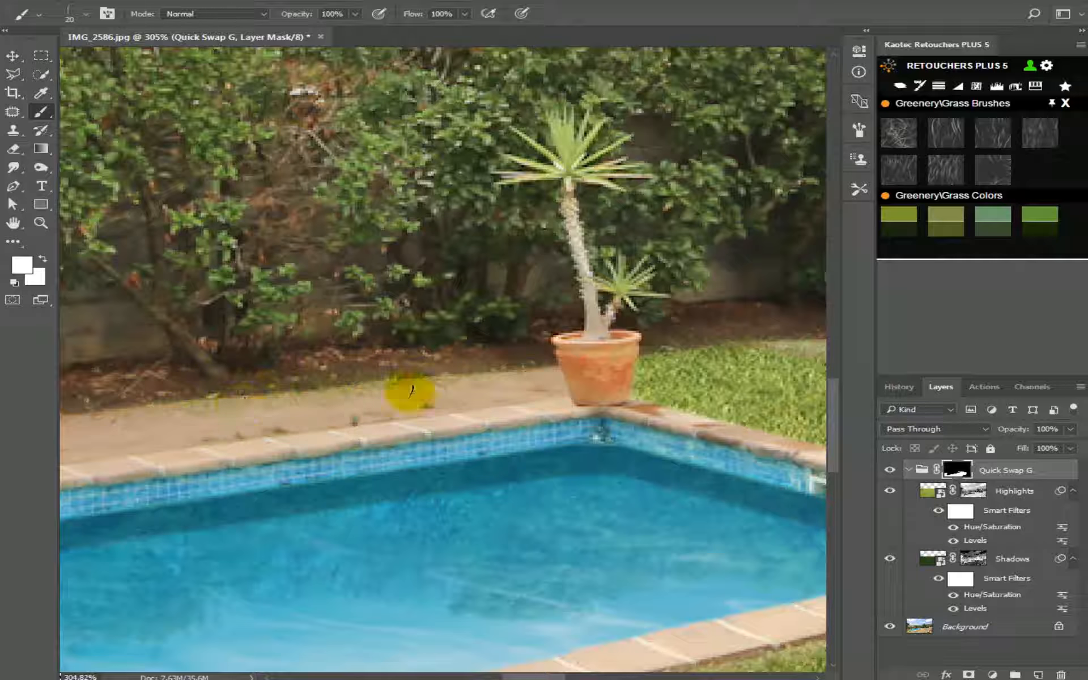
{"action": "left_click_drag", "start_coordinate": [337, 387], "coordinate": [417, 382]}
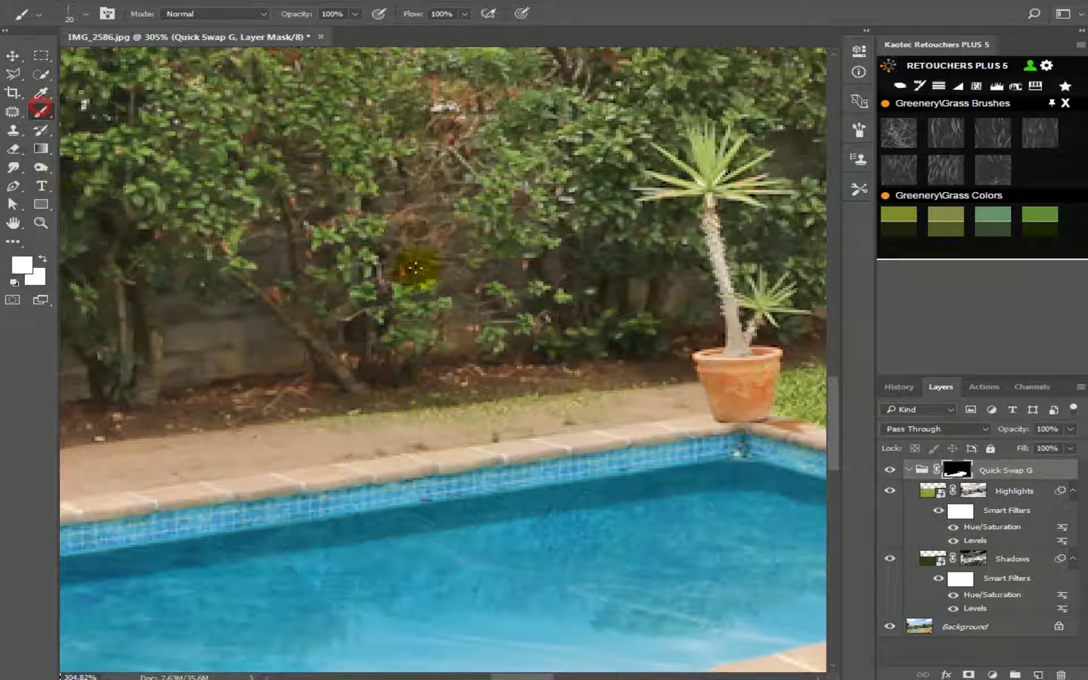
Pick the 500 px soft round brush and outline the bare strip left of the tall potted plant with the Polygonal Lasso.
{"action": "right_click", "coordinate": [560, 294]}
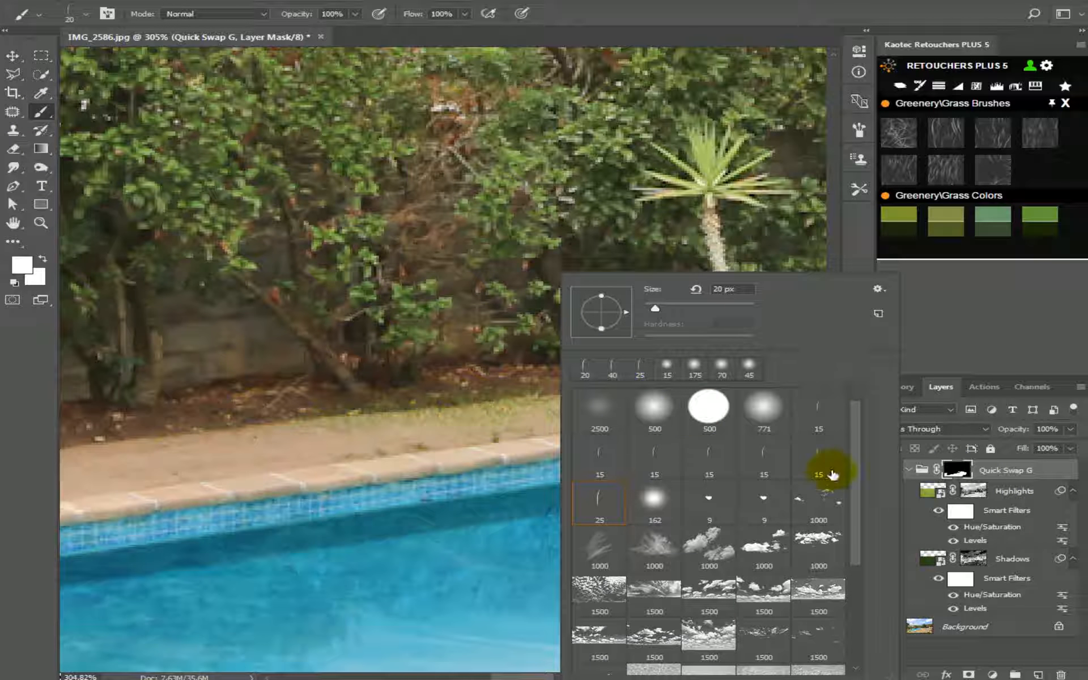
{"action": "double_click", "coordinate": [651, 417]}
{"action": "scroll", "coordinate": [618, 395], "scroll_direction": "down", "scroll_amount": 3}
{"action": "mouse_move", "coordinate": [621, 389]}
{"action": "left_mouse_down"}
{"action": "mouse_move", "coordinate": [339, 384]}
{"action": "mouse_move", "coordinate": [498, 376]}
{"action": "left_mouse_up"}
{"action": "scroll", "coordinate": [561, 368], "scroll_direction": "up", "scroll_amount": 4}
{"action": "left_click", "coordinate": [13, 73]}
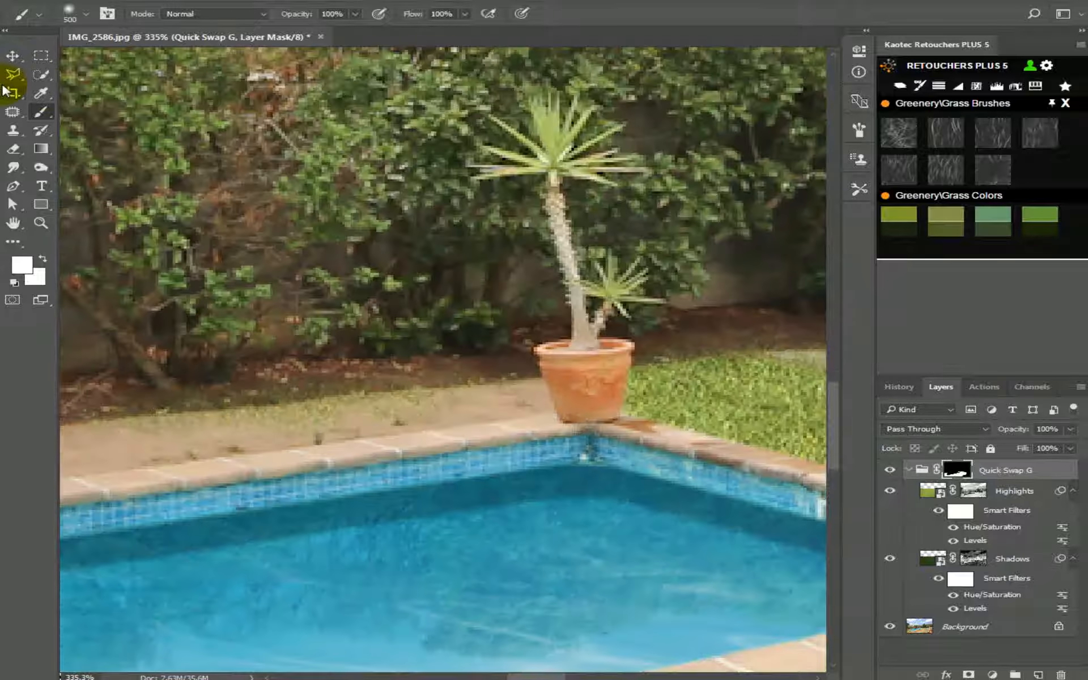
{"action": "left_click", "coordinate": [551, 415]}
{"action": "left_click", "coordinate": [159, 465]}
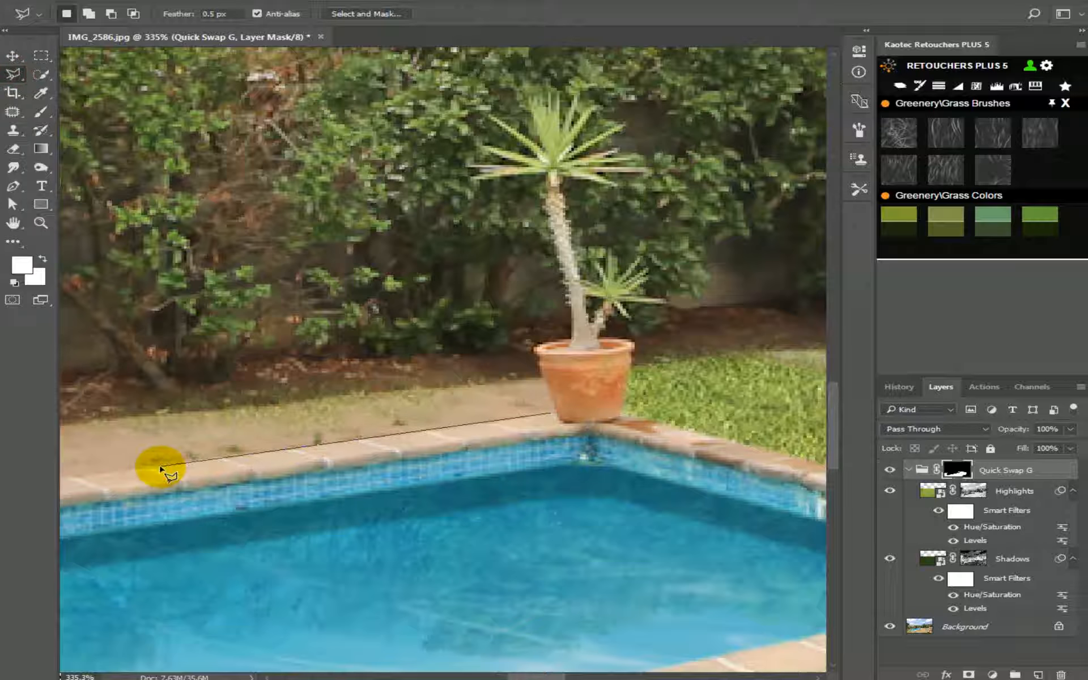
{"action": "left_click", "coordinate": [146, 418]}
{"action": "left_click", "coordinate": [548, 378]}
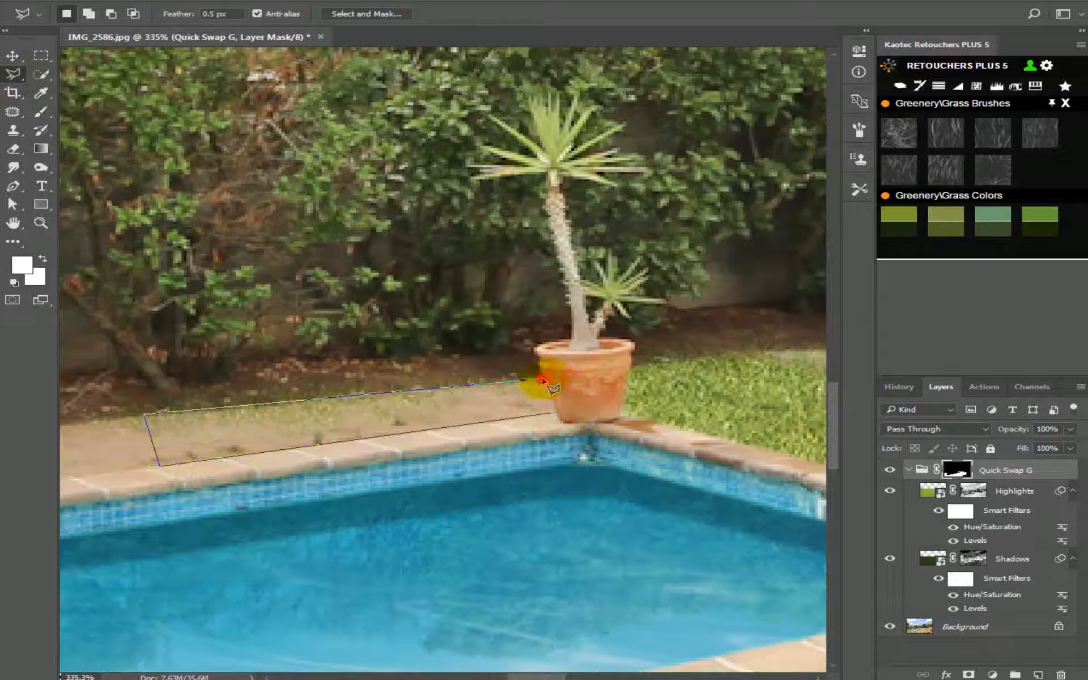
{"action": "left_click", "coordinate": [557, 416]}
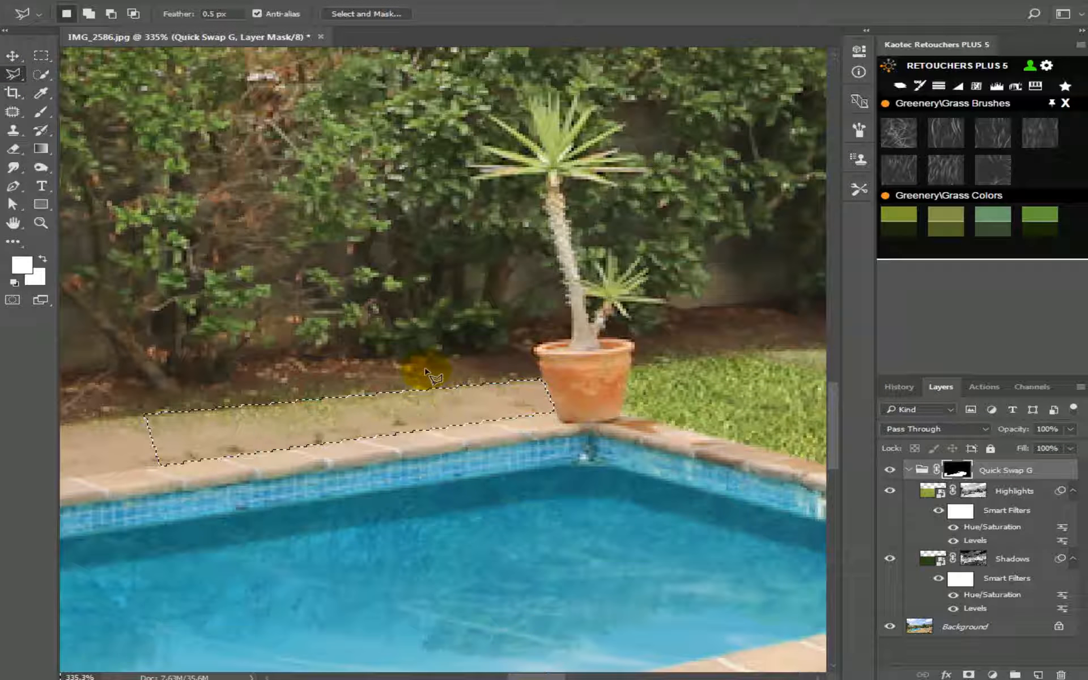
Fill the selected strip of the Quick Swap G mask with white to bring in grass, and deselect.
{"action": "key", "text": "alt+BackSpace"}
{"action": "key", "text": "ctrl+d"}
{"action": "scroll", "coordinate": [465, 372], "scroll_direction": "down", "scroll_amount": 4}
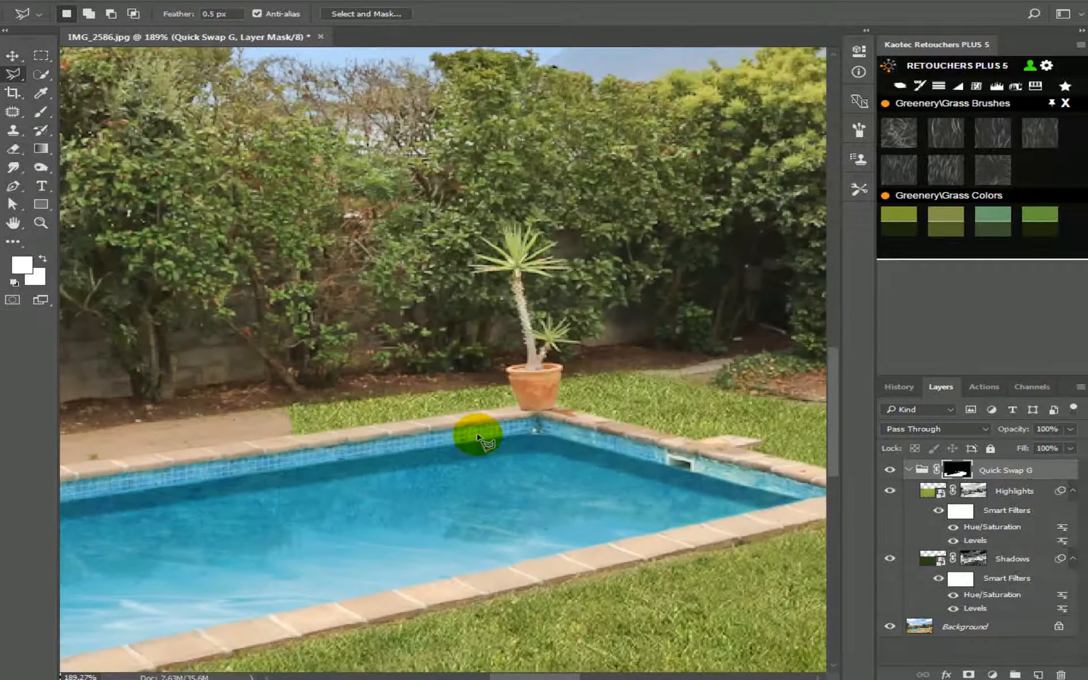
Return to the 25 px grass brush and roughen the back edge and open end of the new grass strip with blades.
{"action": "scroll", "coordinate": [478, 435], "scroll_direction": "up", "scroll_amount": 5}
{"action": "left_click", "coordinate": [42, 112]}
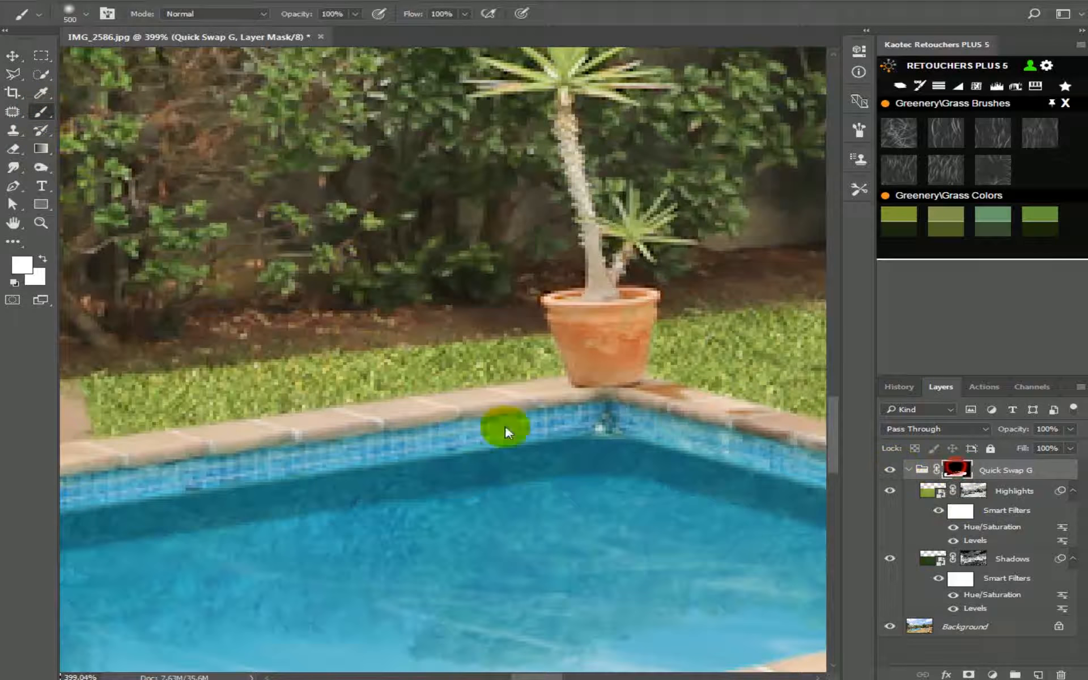
{"action": "right_click", "coordinate": [416, 310]}
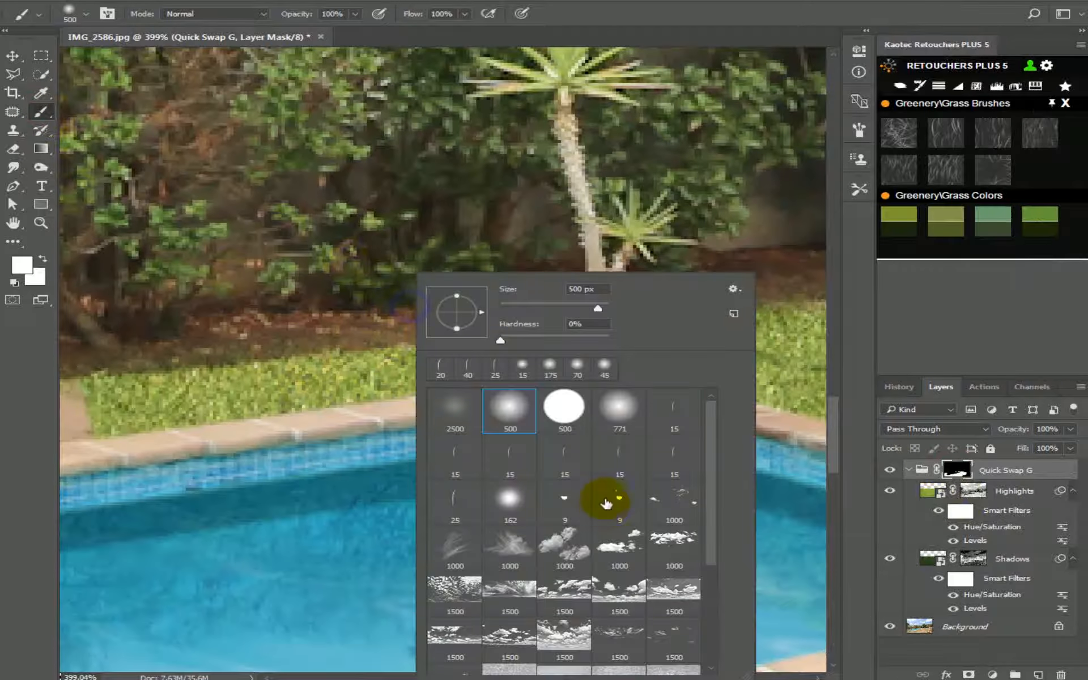
{"action": "double_click", "coordinate": [462, 510]}
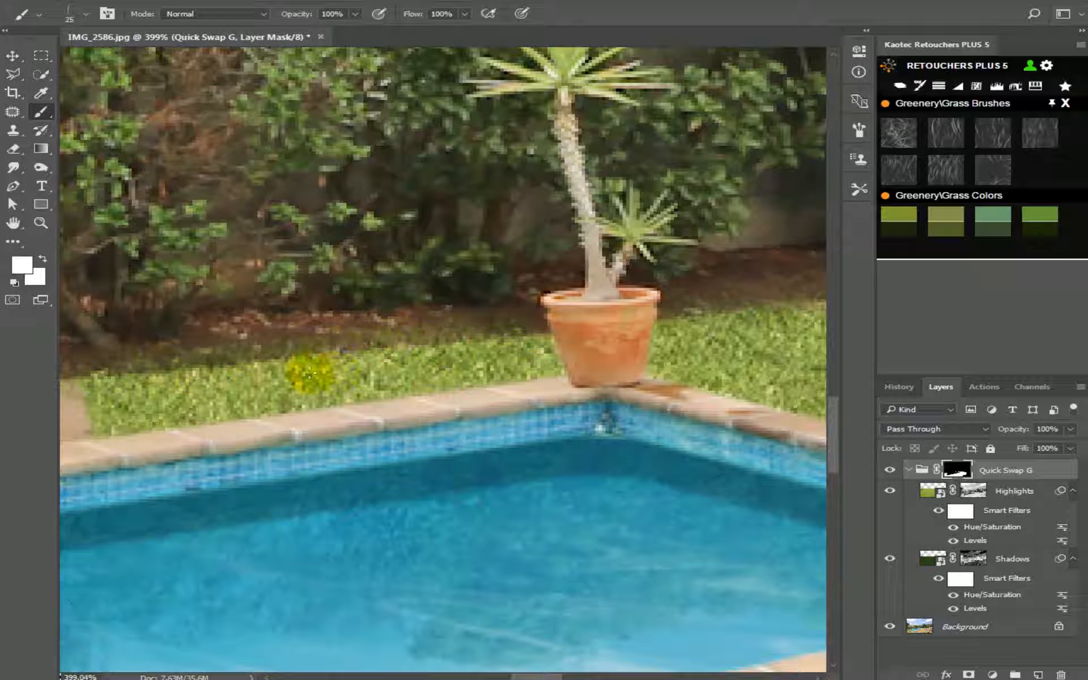
{"action": "scroll", "coordinate": [485, 340], "scroll_direction": "left", "scroll_amount": 5}
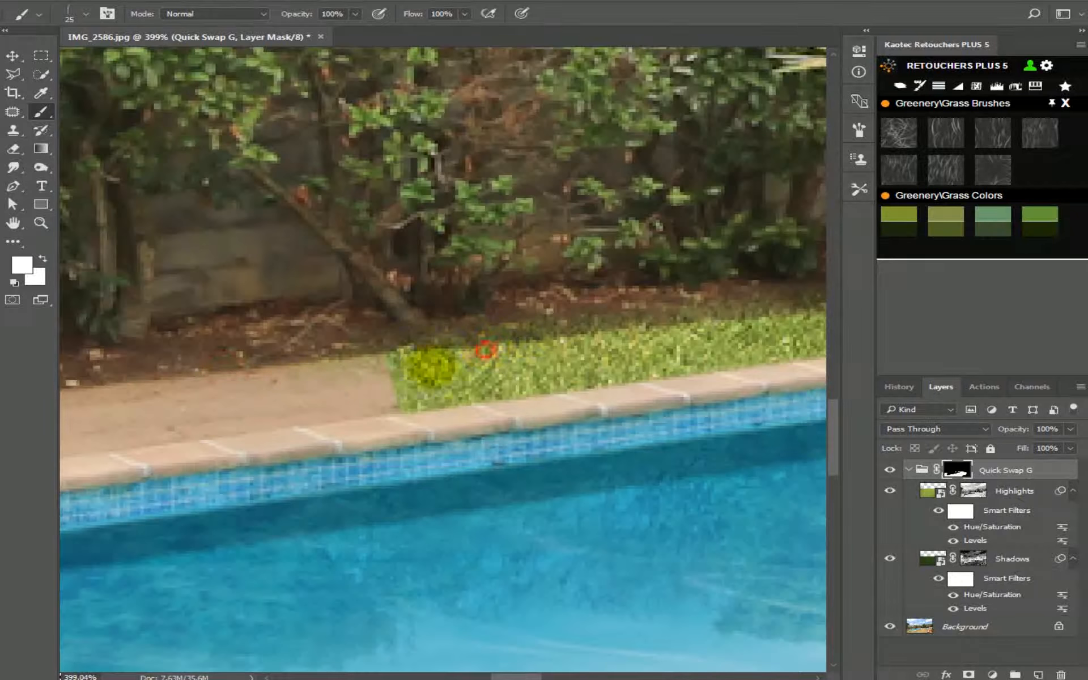
Paint grass over the remaining bare strip behind the pool, up to the small terracotta pot, with a 15 px soft round brush.
{"action": "key", "text": "ctrl+0"}
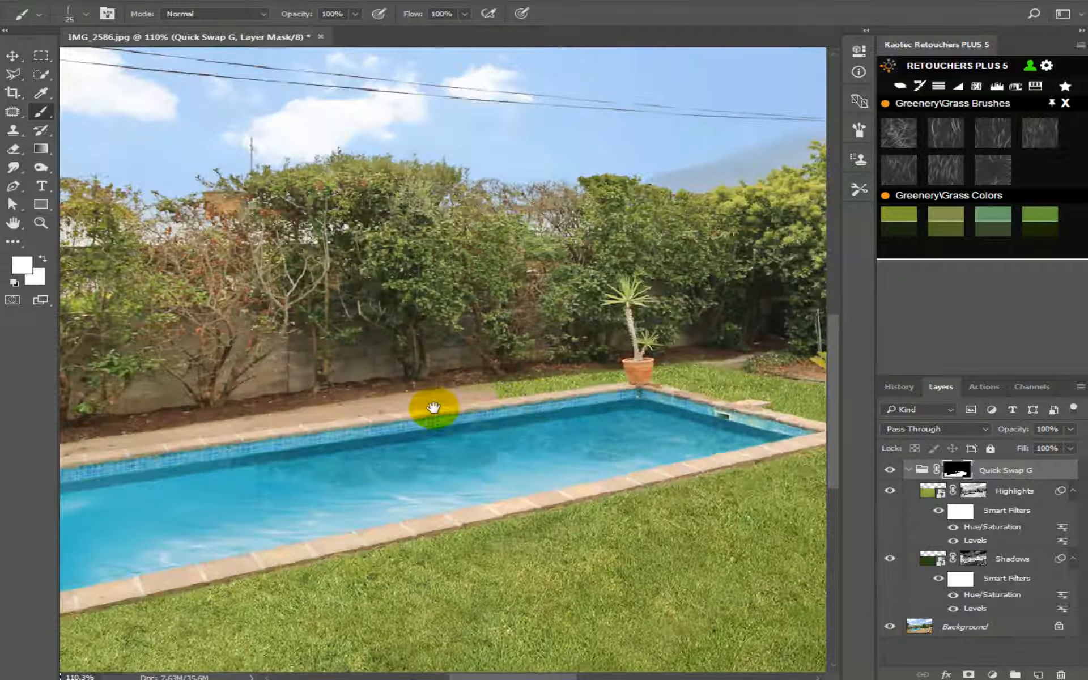
{"action": "scroll", "coordinate": [433, 408], "scroll_direction": "up", "scroll_amount": 3}
{"action": "left_click_drag", "start_coordinate": [656, 338], "coordinate": [641, 347]}
{"action": "right_click", "coordinate": [437, 266]}
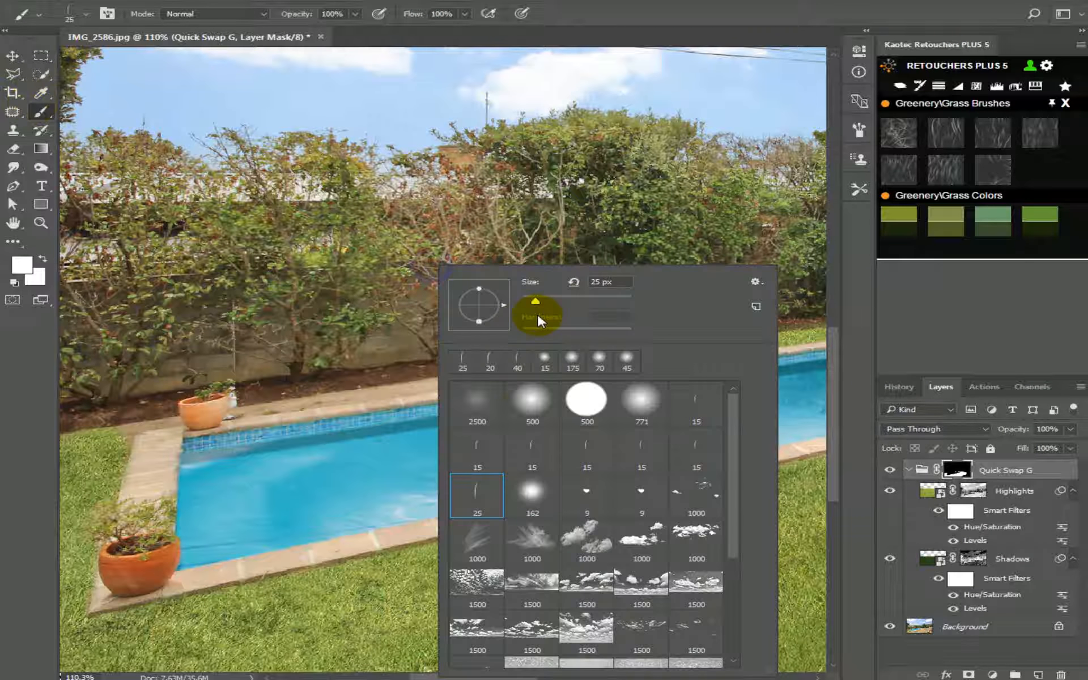
{"action": "double_click", "coordinate": [519, 401]}
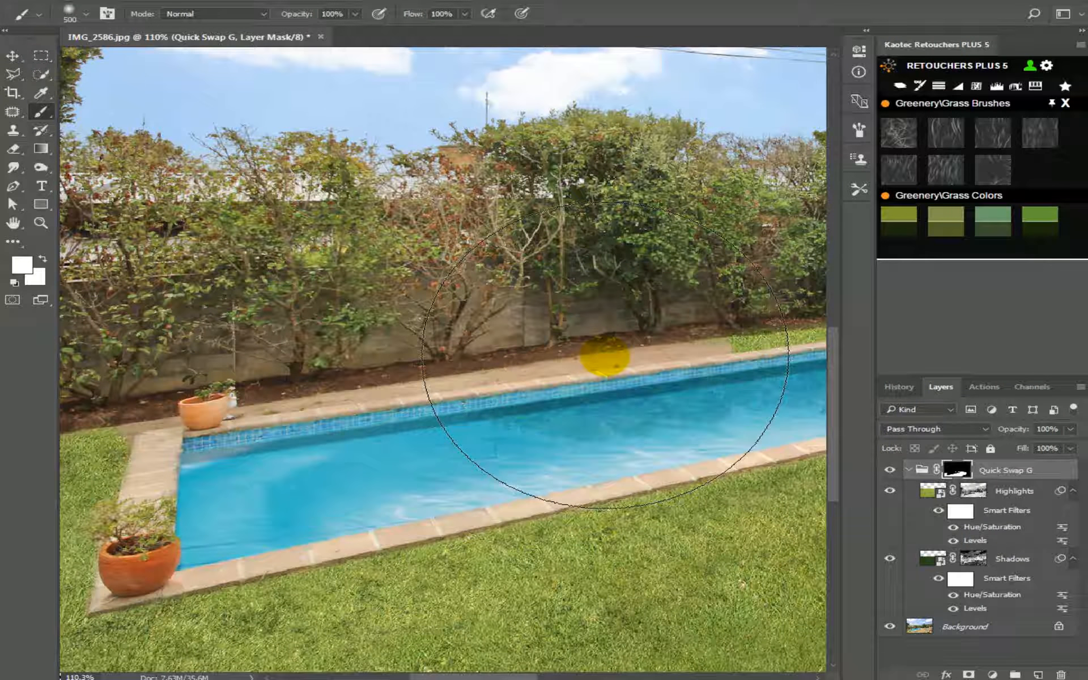
{"action": "key", "text": "bracketleft"}
{"action": "key", "text": "bracketleft"}
{"action": "key", "text": "bracketleft"}
{"action": "key", "text": "bracketleft"}
{"action": "key", "text": "bracketleft"}
{"action": "key", "text": "bracketleft"}
{"action": "key", "text": "bracketleft"}
{"action": "key", "text": "bracketleft"}
{"action": "key", "text": "bracketleft"}
{"action": "key", "text": "bracketleft"}
{"action": "key", "text": "bracketleft"}
{"action": "key", "text": "bracketleft"}
{"action": "key", "text": "bracketleft"}
{"action": "key", "text": "bracketleft"}
{"action": "key", "text": "bracketleft"}
{"action": "key", "text": "bracketleft"}
{"action": "key", "text": "bracketleft"}
{"action": "key", "text": "bracketleft"}
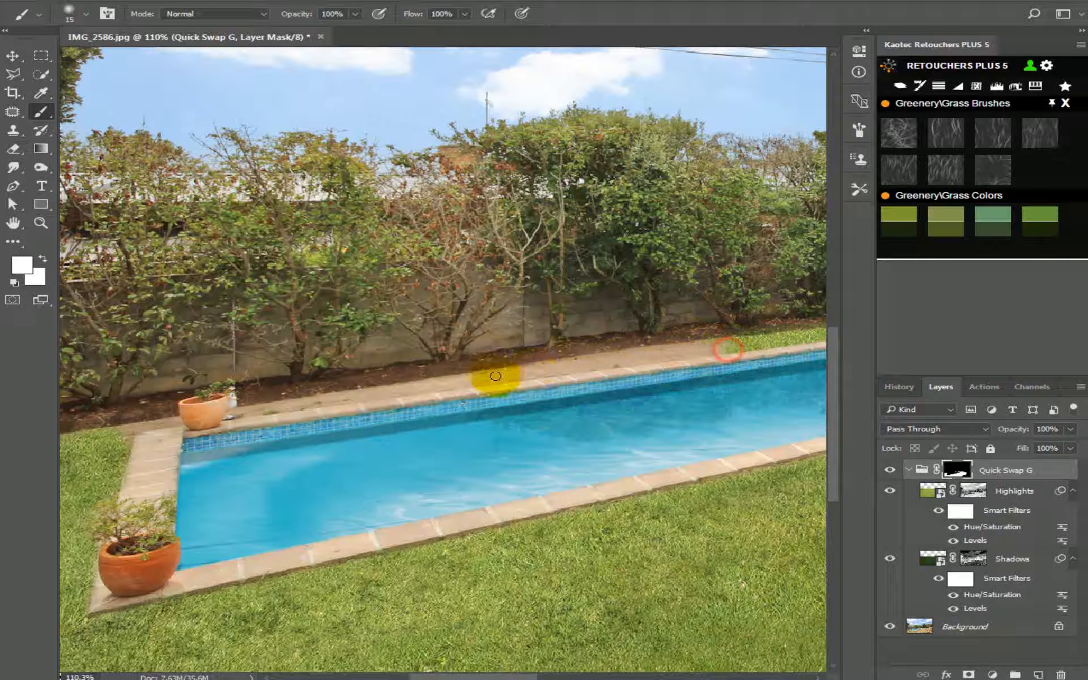
{"action": "left_click", "coordinate": [238, 416], "text": "shift"}
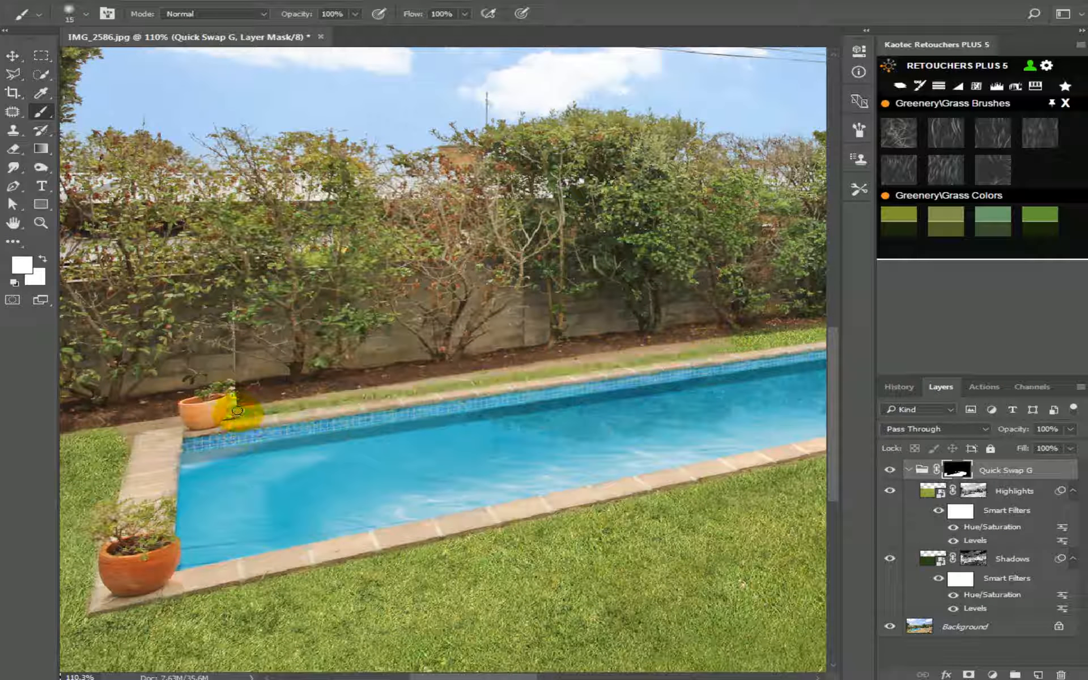
{"action": "left_click_drag", "start_coordinate": [554, 360], "coordinate": [682, 348]}
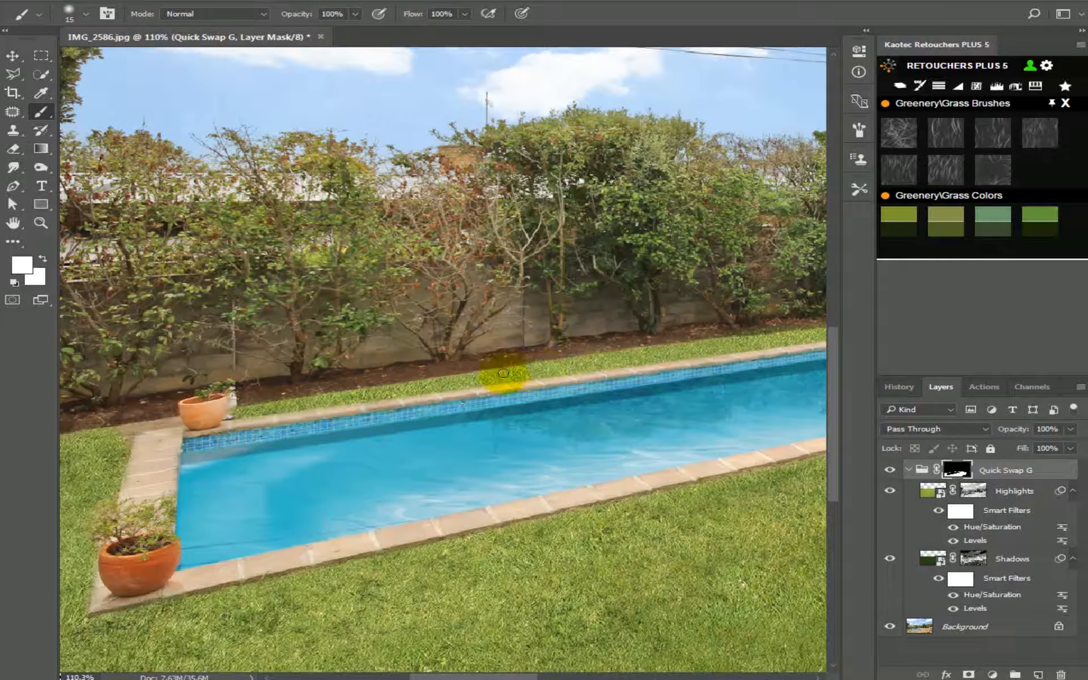
Paint grass over the bare ground between the lawn and the small pot, reducing the brush to 7 px, and switch the foreground to black.
{"action": "left_click_drag", "start_coordinate": [367, 401], "coordinate": [305, 387]}
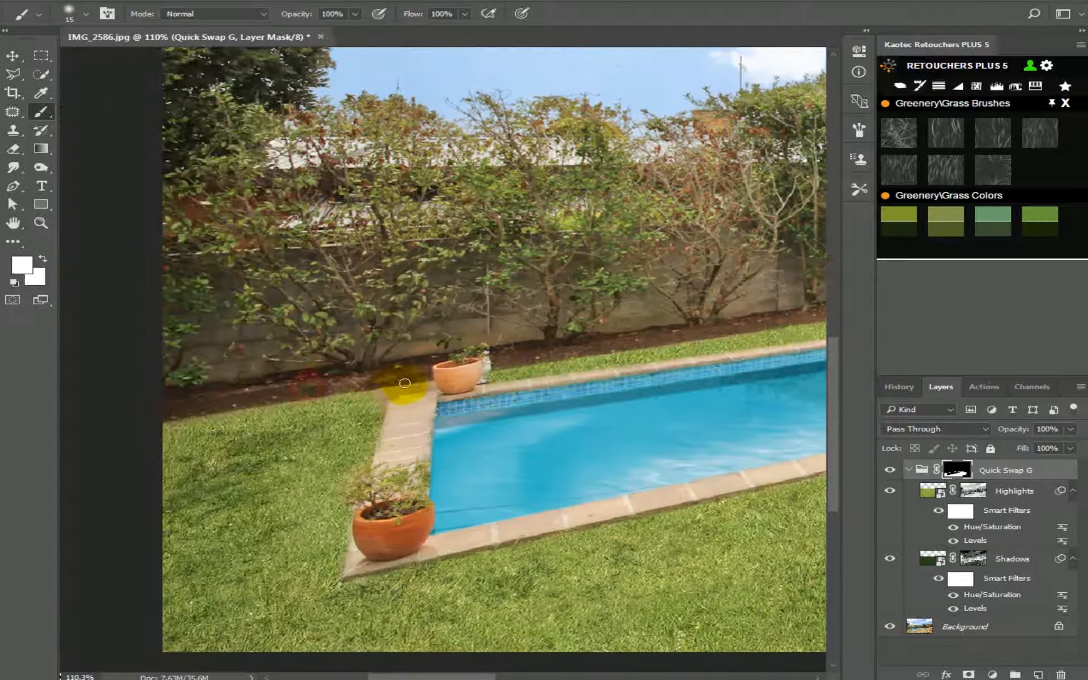
{"action": "scroll", "coordinate": [405, 383], "scroll_direction": "up", "scroll_amount": 5}
{"action": "key", "text": "bracketleft"}
{"action": "key", "text": "bracketleft"}
{"action": "key", "text": "bracketleft"}
{"action": "key", "text": "bracketleft"}
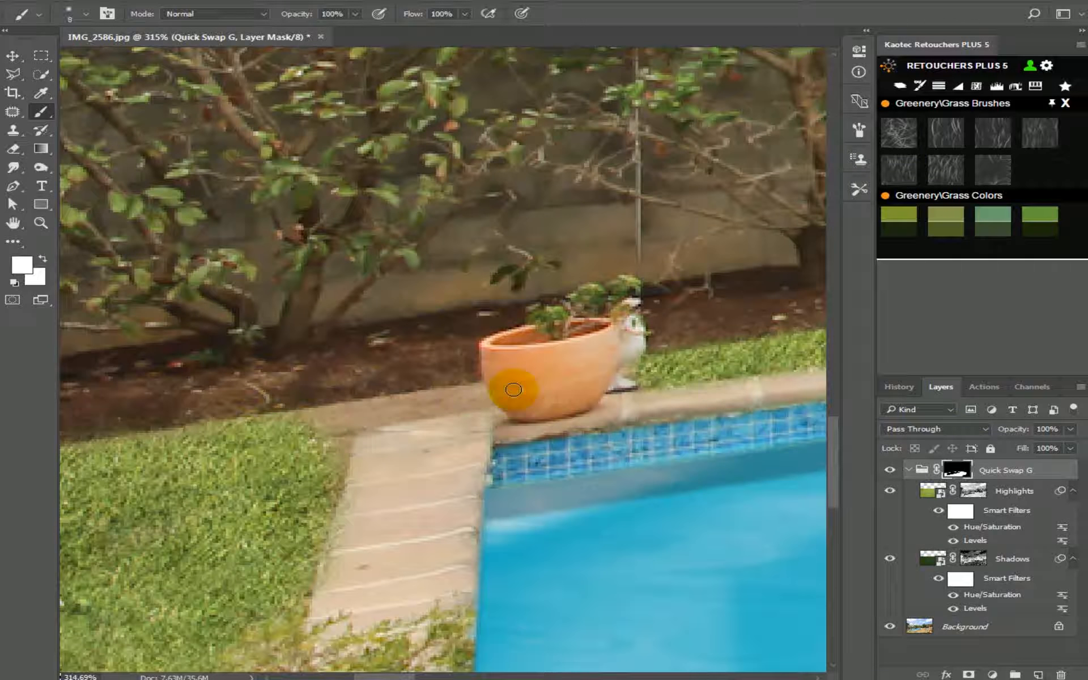
{"action": "mouse_move", "coordinate": [478, 391]}
{"action": "left_mouse_down"}
{"action": "mouse_move", "coordinate": [260, 417]}
{"action": "mouse_move", "coordinate": [323, 421]}
{"action": "mouse_move", "coordinate": [335, 444]}
{"action": "mouse_move", "coordinate": [358, 415]}
{"action": "mouse_move", "coordinate": [471, 398]}
{"action": "mouse_move", "coordinate": [381, 420]}
{"action": "mouse_move", "coordinate": [318, 607]}
{"action": "mouse_move", "coordinate": [367, 486]}
{"action": "mouse_move", "coordinate": [342, 578]}
{"action": "mouse_move", "coordinate": [372, 456]}
{"action": "mouse_move", "coordinate": [364, 568]}
{"action": "mouse_move", "coordinate": [369, 434]}
{"action": "mouse_move", "coordinate": [399, 426]}
{"action": "left_mouse_up"}
{"action": "key", "text": "x"}
{"action": "scroll", "coordinate": [411, 430], "scroll_direction": "down", "scroll_amount": 8}
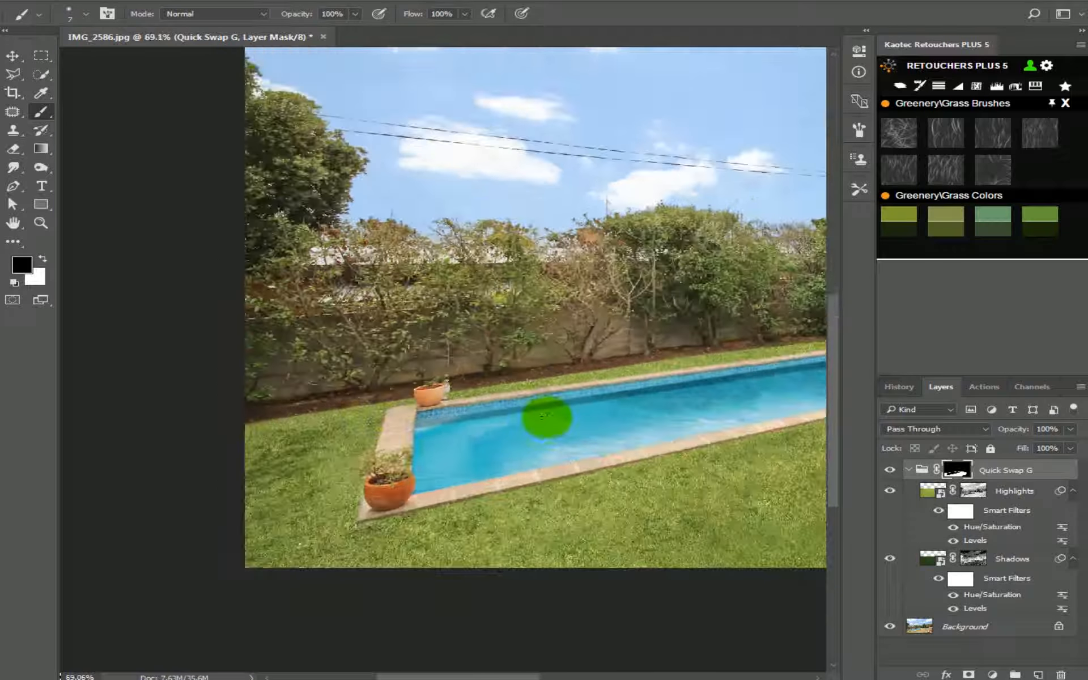
{"action": "scroll", "coordinate": [544, 416], "scroll_direction": "down", "scroll_amount": 1}
{"action": "left_click_drag", "start_coordinate": [619, 432], "coordinate": [513, 440]}
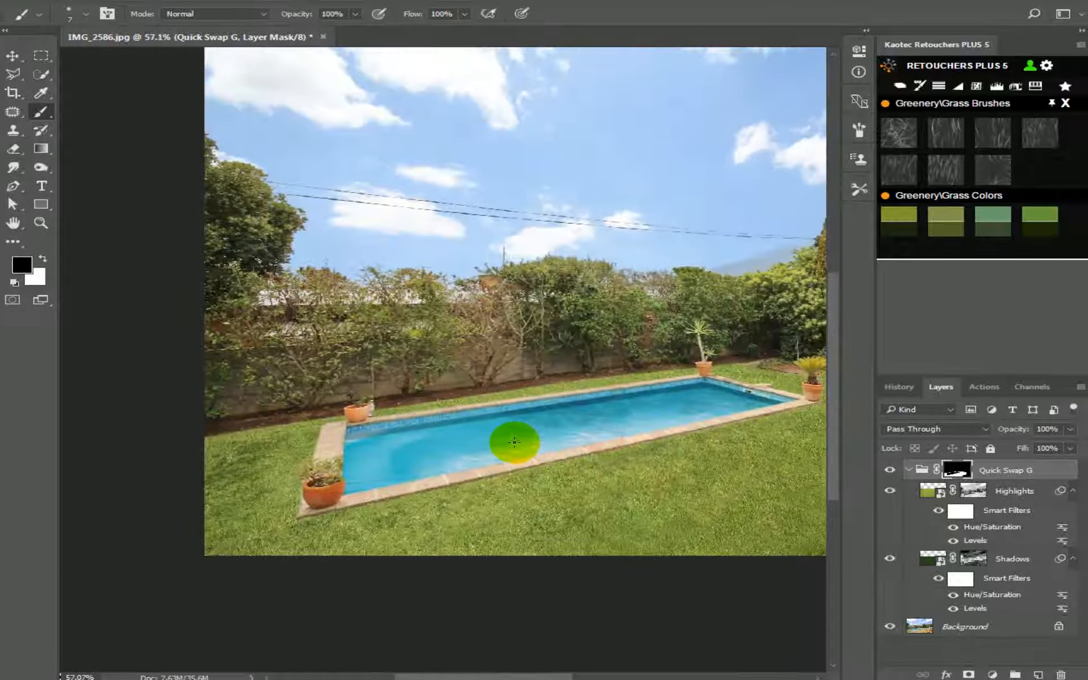
Examine the retouched lawn across the whole photo, and inspect the Quick Swap G group and its Highlights and Shadows masks.
{"action": "left_click_drag", "start_coordinate": [615, 396], "coordinate": [298, 439]}
{"action": "scroll", "coordinate": [298, 439], "scroll_direction": "down", "scroll_amount": 1}
{"action": "scroll", "coordinate": [498, 407], "scroll_direction": "up", "scroll_amount": 9}
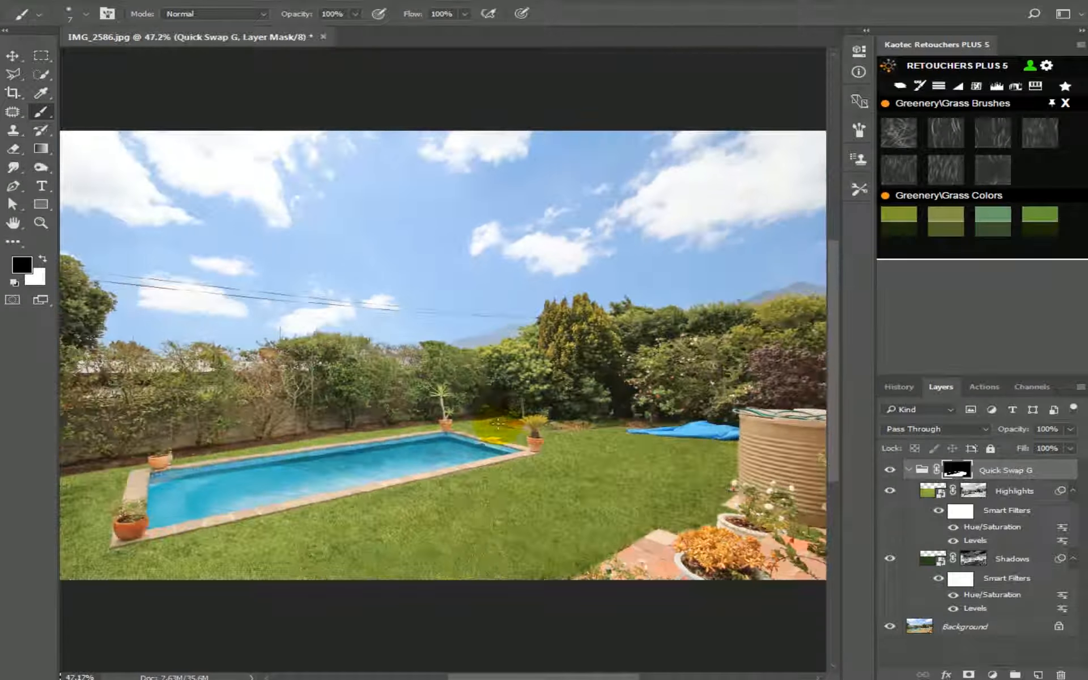
{"action": "scroll", "coordinate": [498, 407], "scroll_direction": "down", "scroll_amount": 10}
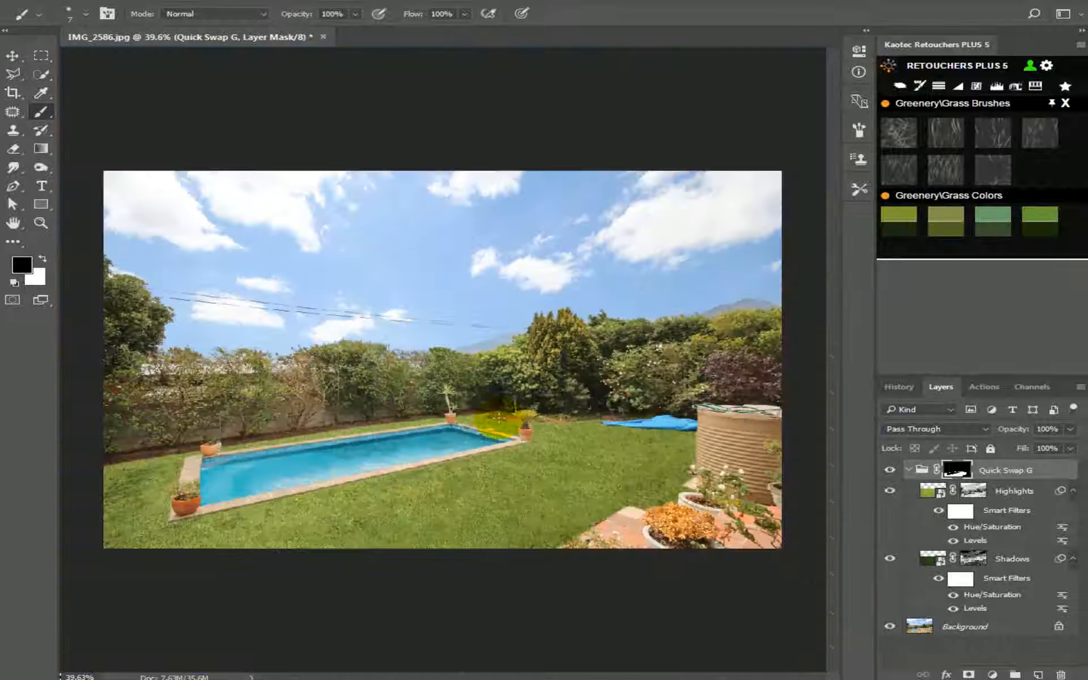
{"action": "scroll", "coordinate": [498, 418], "scroll_direction": "up", "scroll_amount": 1}
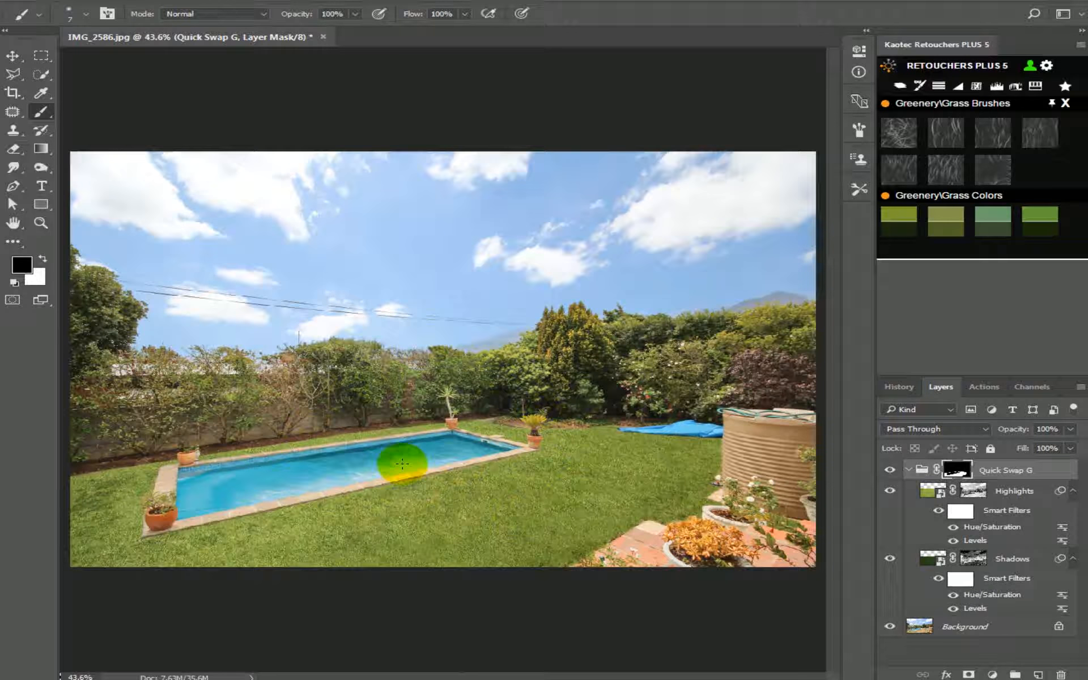
{"action": "left_click", "coordinate": [887, 470]}
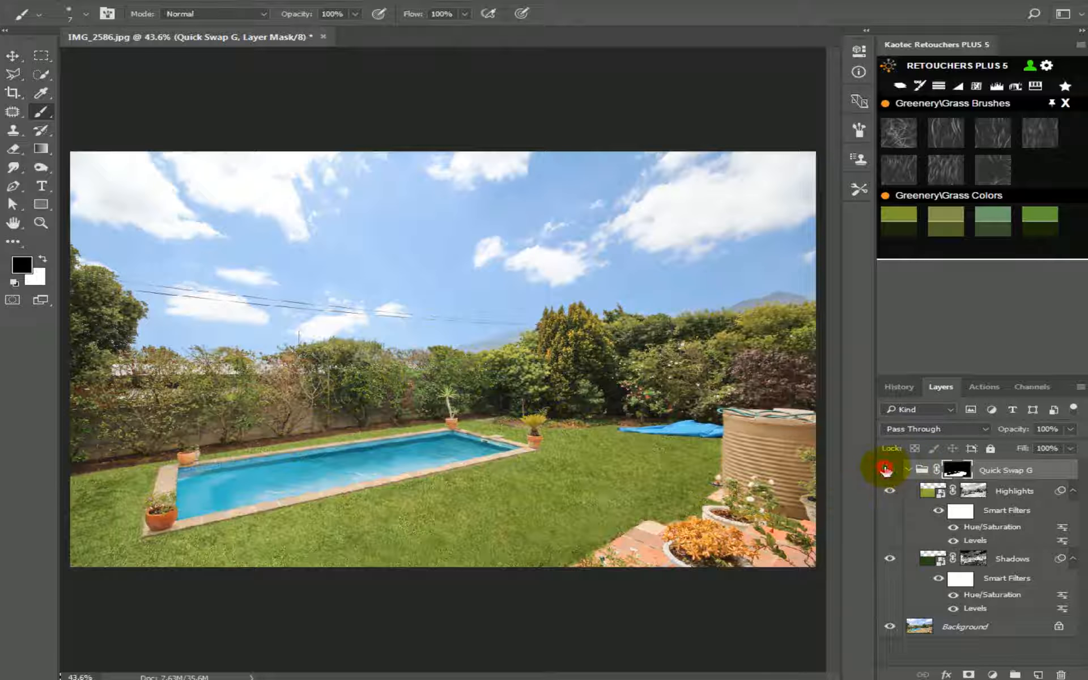
{"action": "left_click", "coordinate": [989, 527]}
{"action": "left_click", "coordinate": [979, 492]}
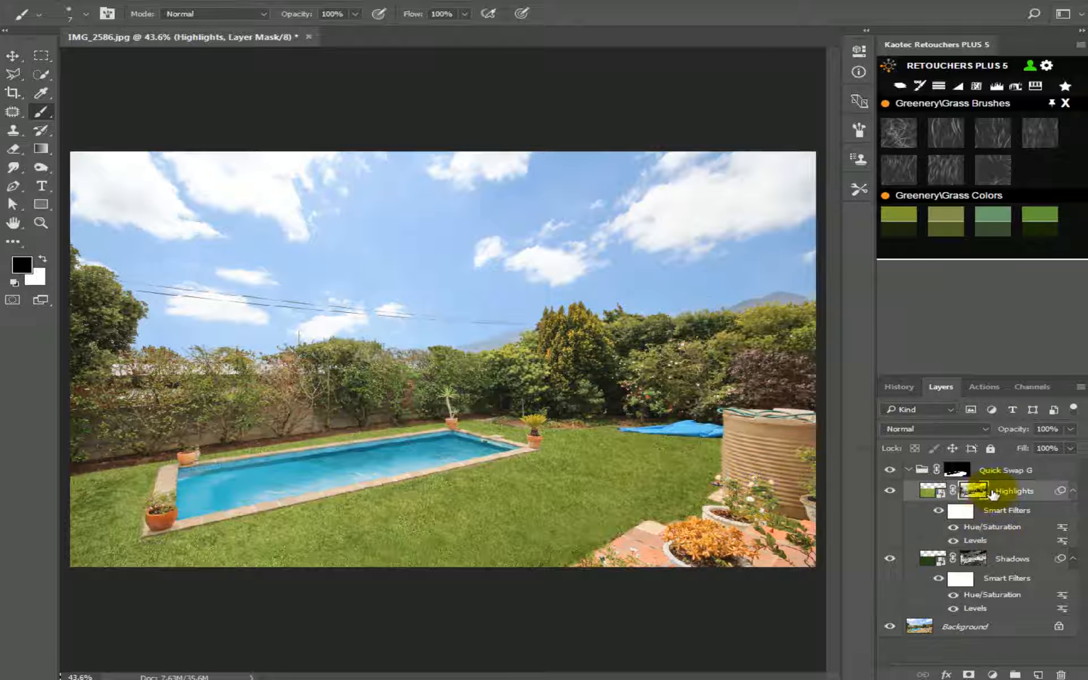
{"action": "left_click", "coordinate": [974, 559]}
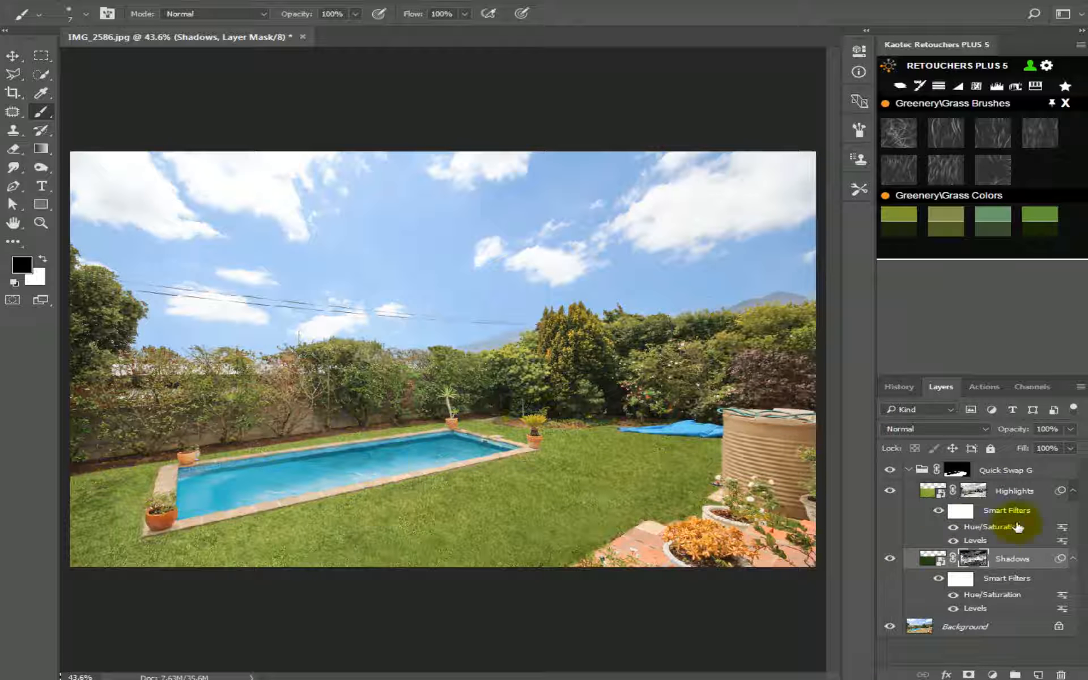
Set the Highlights layer's Hue/Saturation smart filter to Hue -3 and Saturation -17.
{"action": "left_click", "coordinate": [972, 490]}
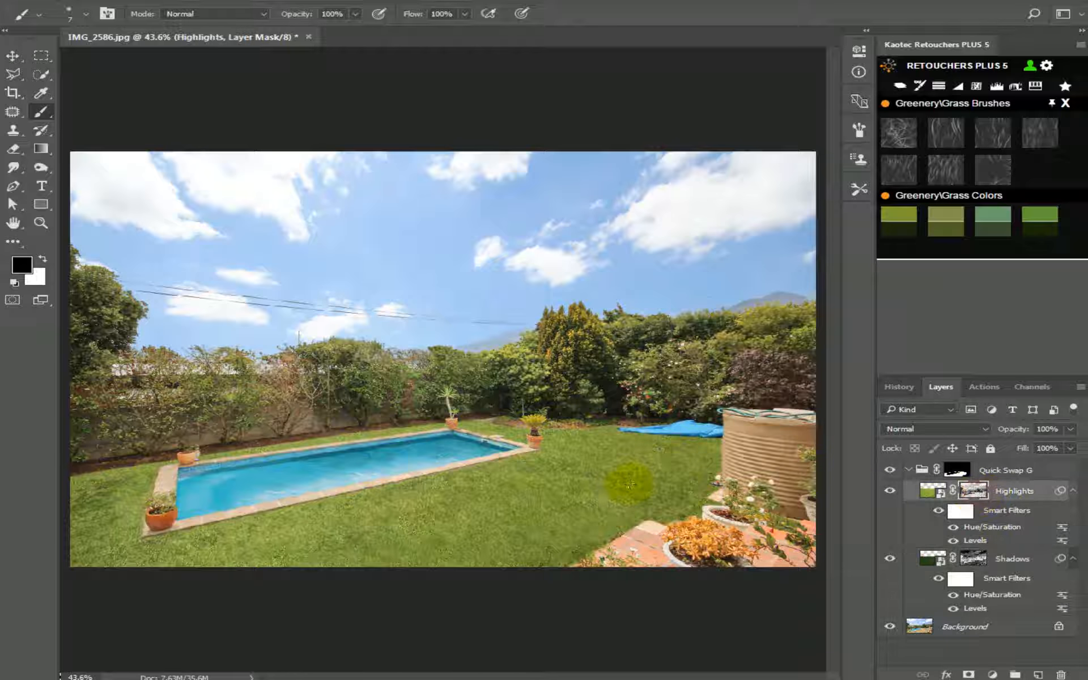
{"action": "double_click", "coordinate": [986, 528]}
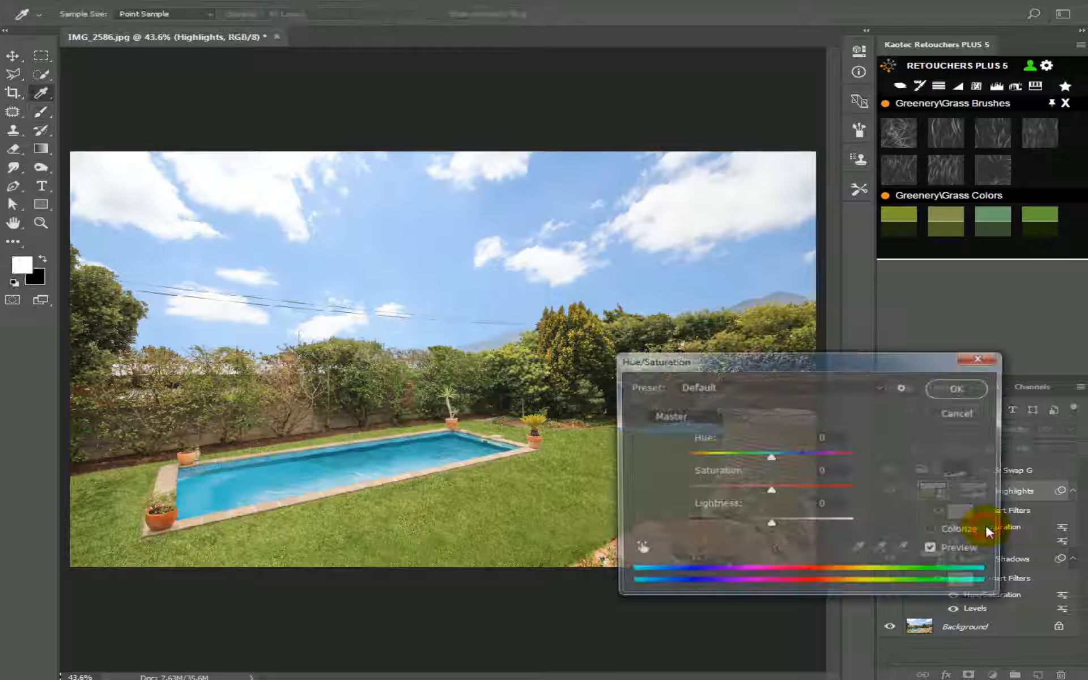
{"action": "left_click_drag", "start_coordinate": [756, 365], "coordinate": [785, 365]}
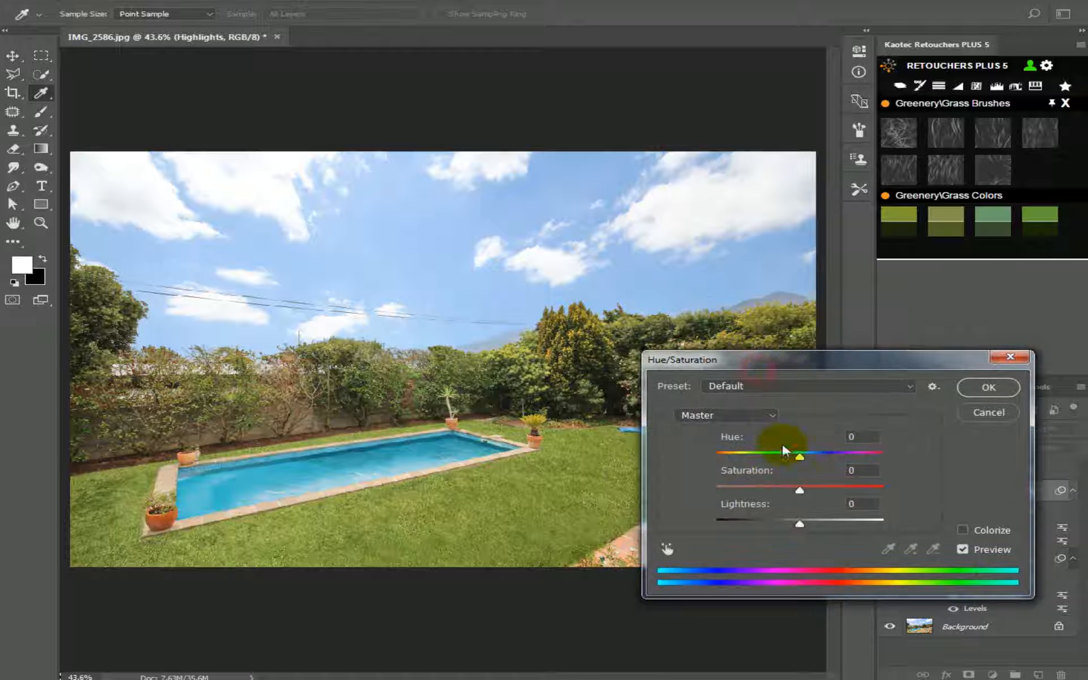
{"action": "left_click_drag", "start_coordinate": [798, 454], "coordinate": [787, 492]}
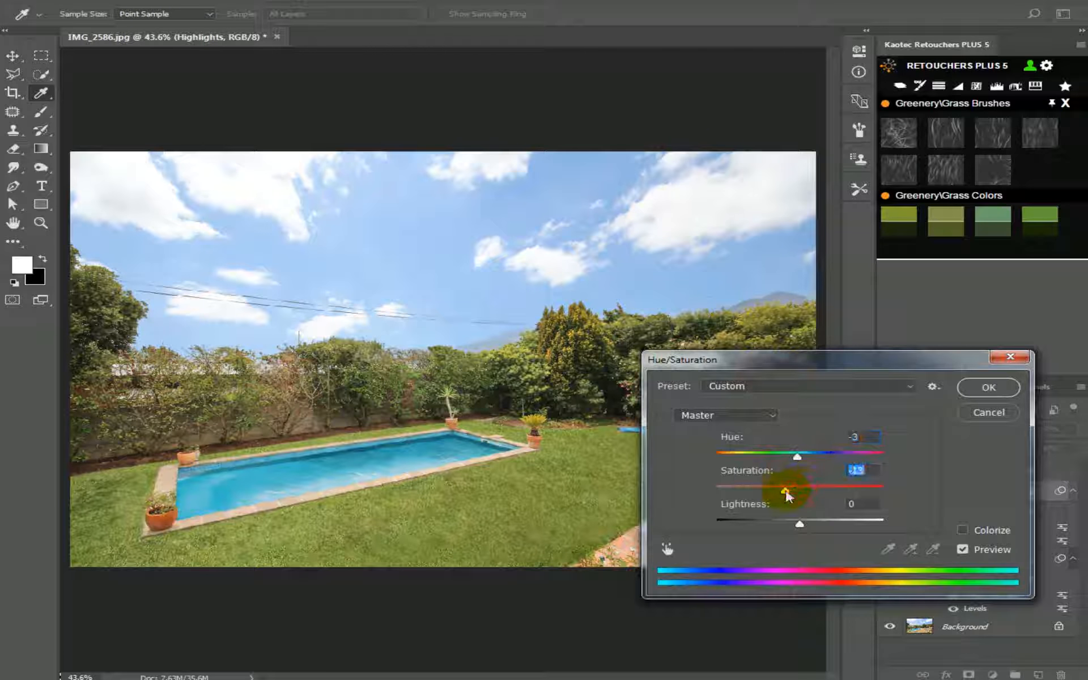
{"action": "left_click_drag", "start_coordinate": [771, 359], "coordinate": [814, 372]}
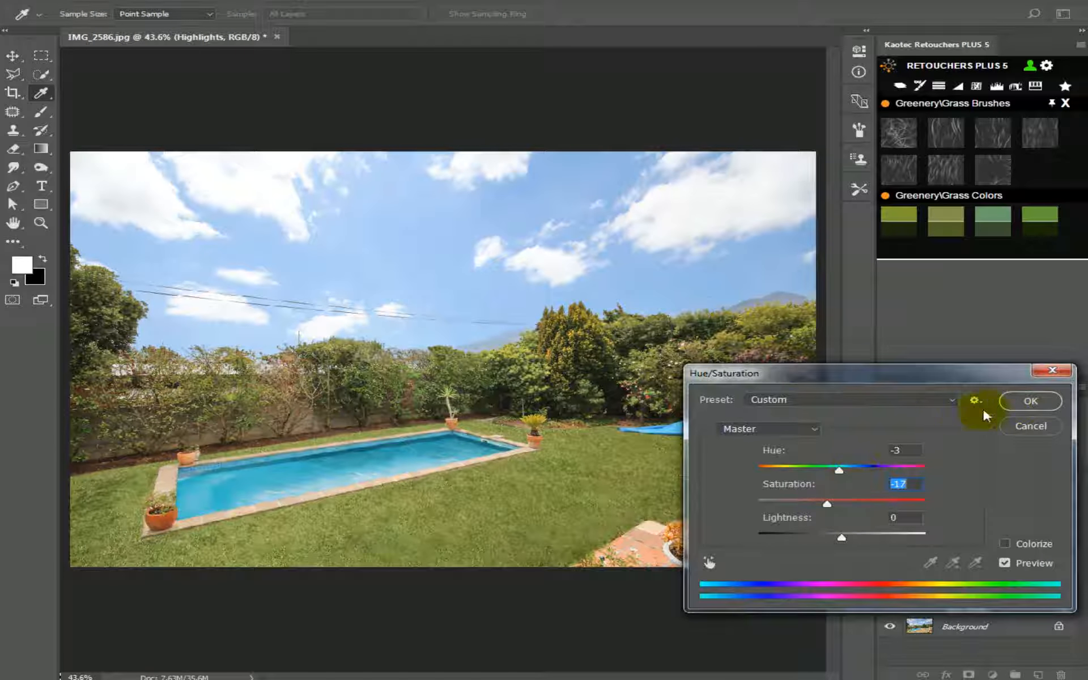
{"action": "left_click", "coordinate": [1018, 402]}
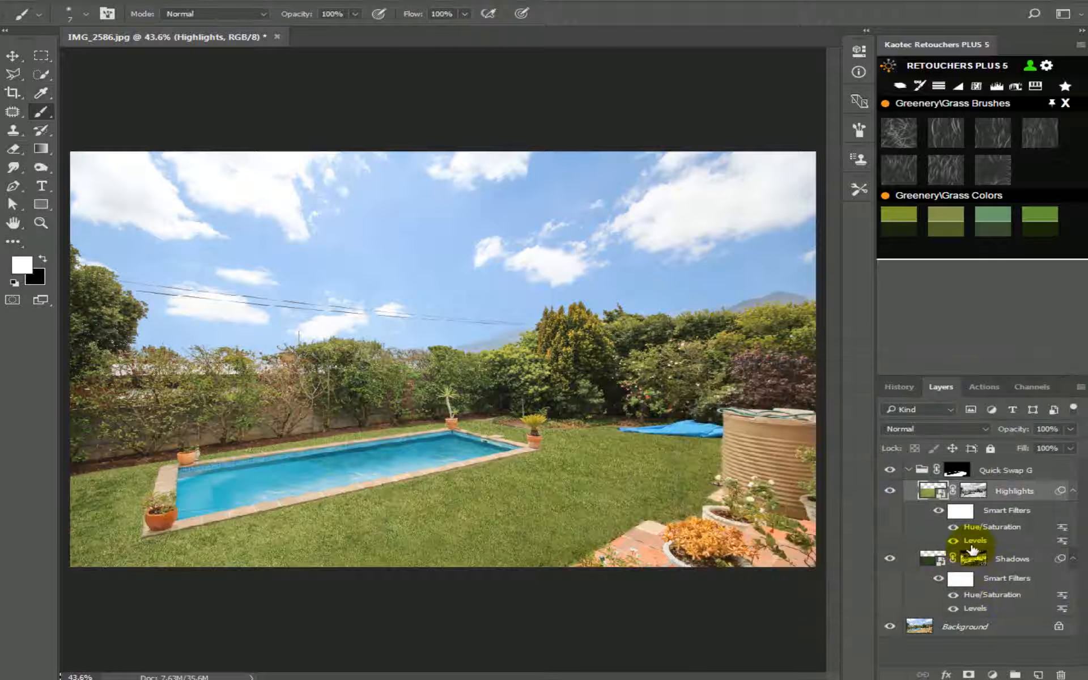
Try moving the Levels smart filter above Hue/Saturation on the Highlights layer and adjusting its white input level.
{"action": "left_click_drag", "start_coordinate": [979, 541], "coordinate": [986, 516]}
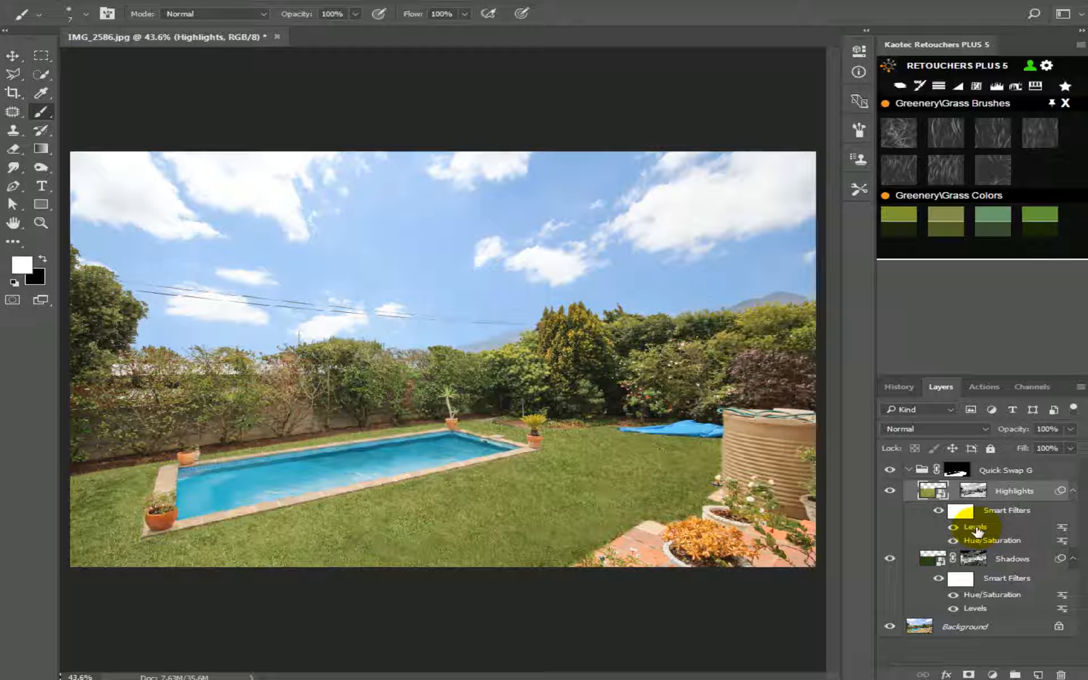
{"action": "double_click", "coordinate": [977, 533]}
{"action": "mouse_move", "coordinate": [894, 575]}
{"action": "left_mouse_down"}
{"action": "mouse_move", "coordinate": [878, 575]}
{"action": "mouse_move", "coordinate": [913, 582]}
{"action": "left_mouse_up"}
{"action": "left_click", "coordinate": [956, 459]}
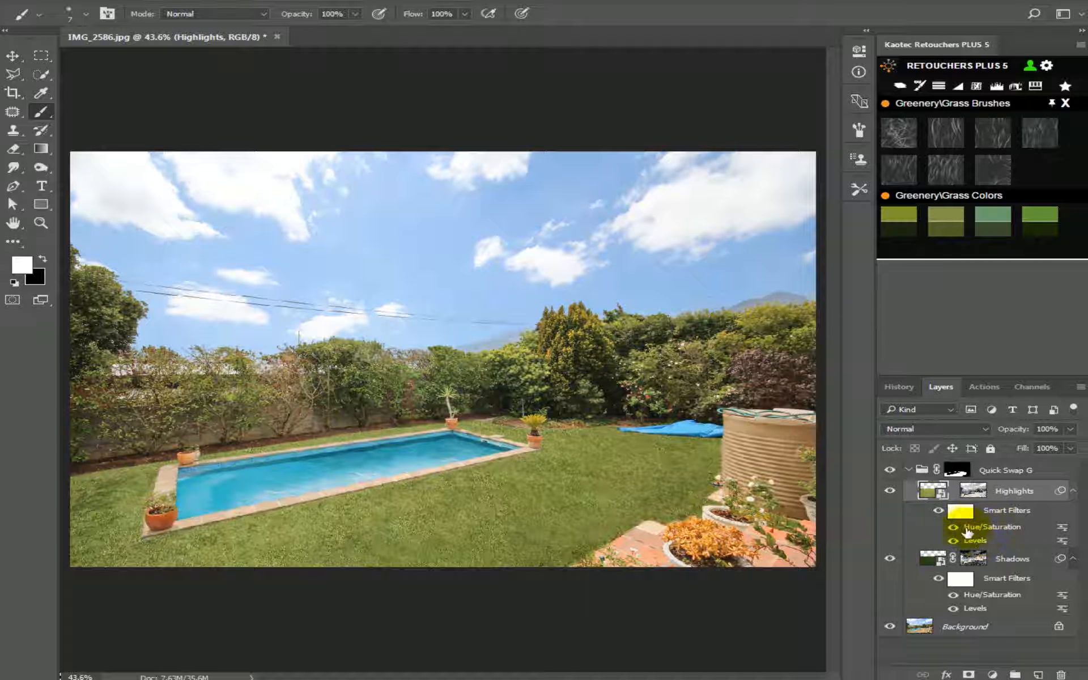
{"action": "double_click", "coordinate": [978, 542]}
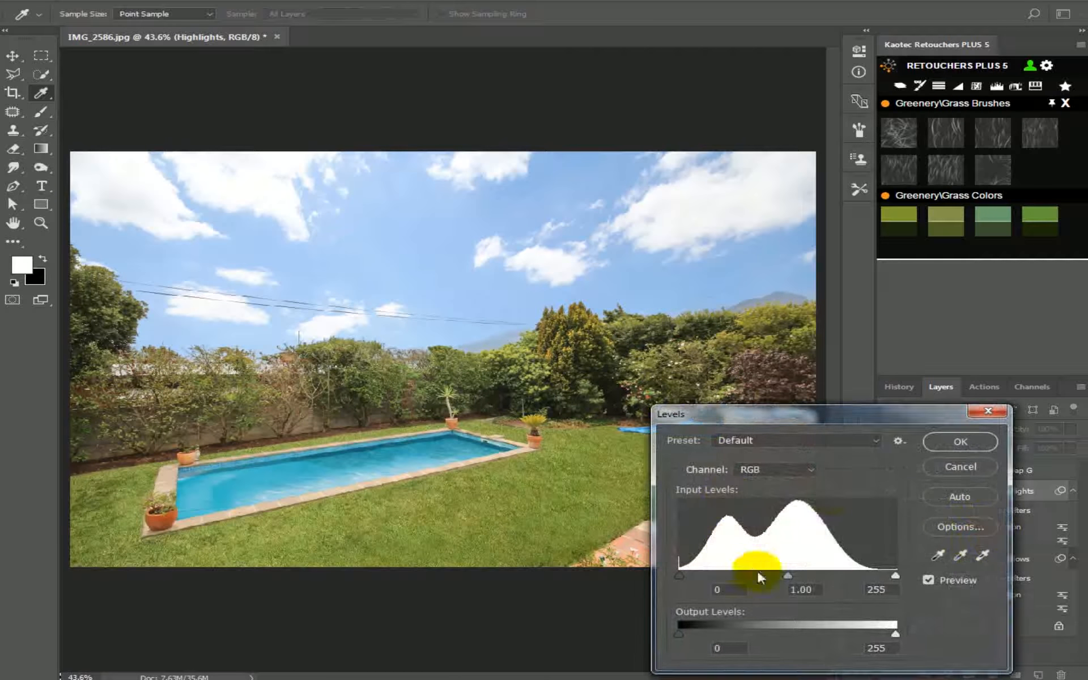
{"action": "left_click", "coordinate": [946, 466]}
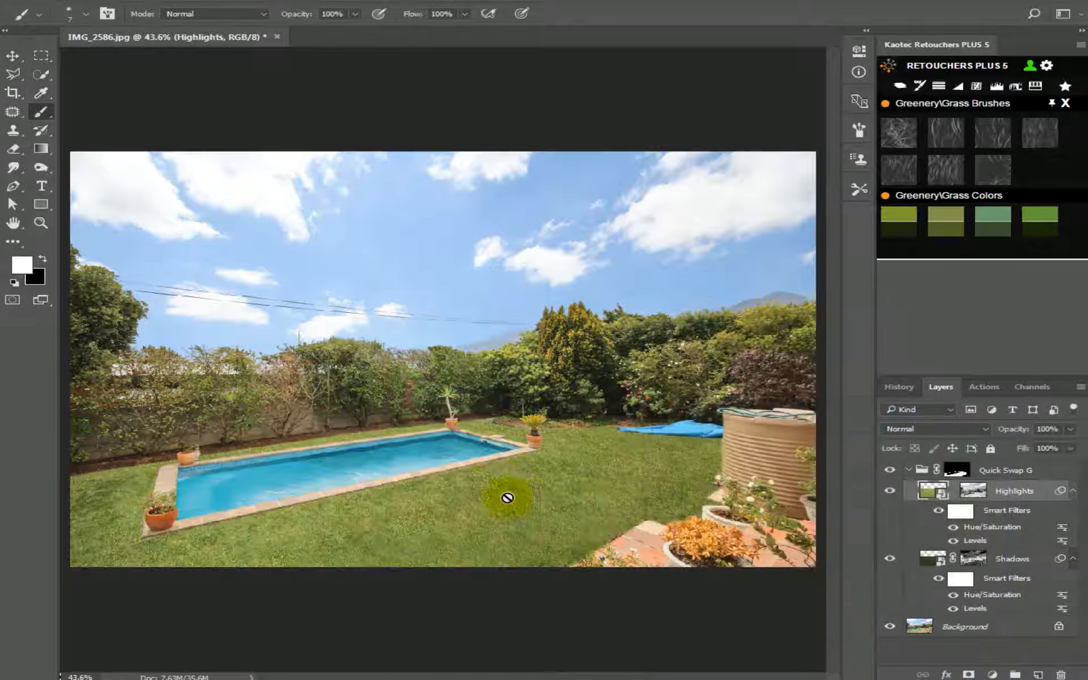
{"action": "double_click", "coordinate": [975, 542]}
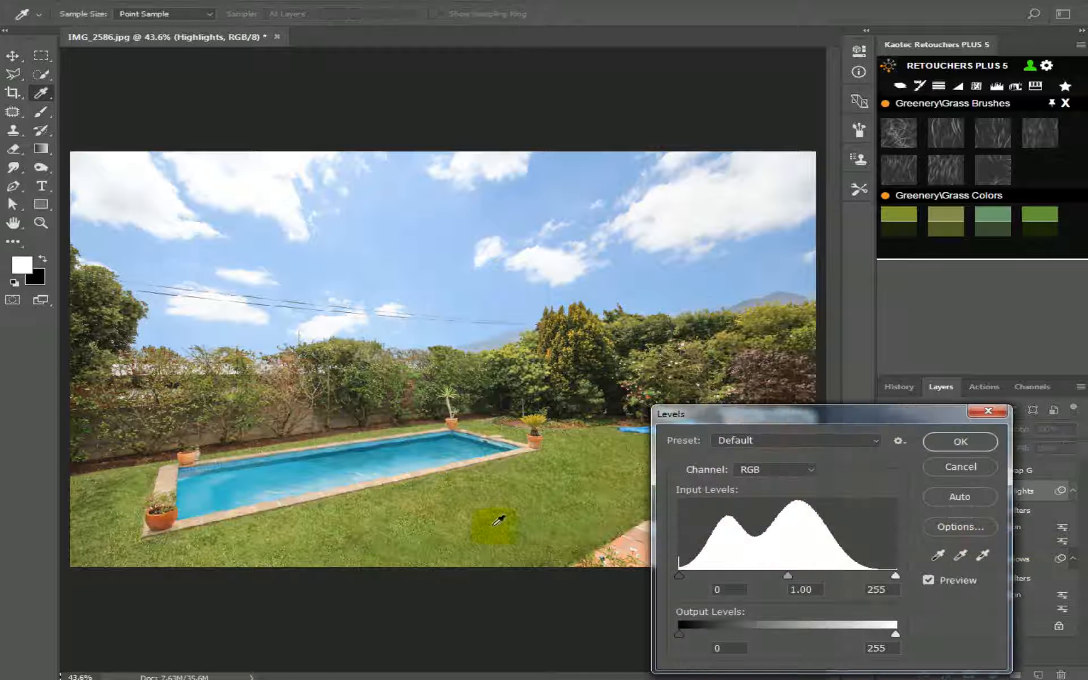
{"action": "left_click", "coordinate": [955, 468]}
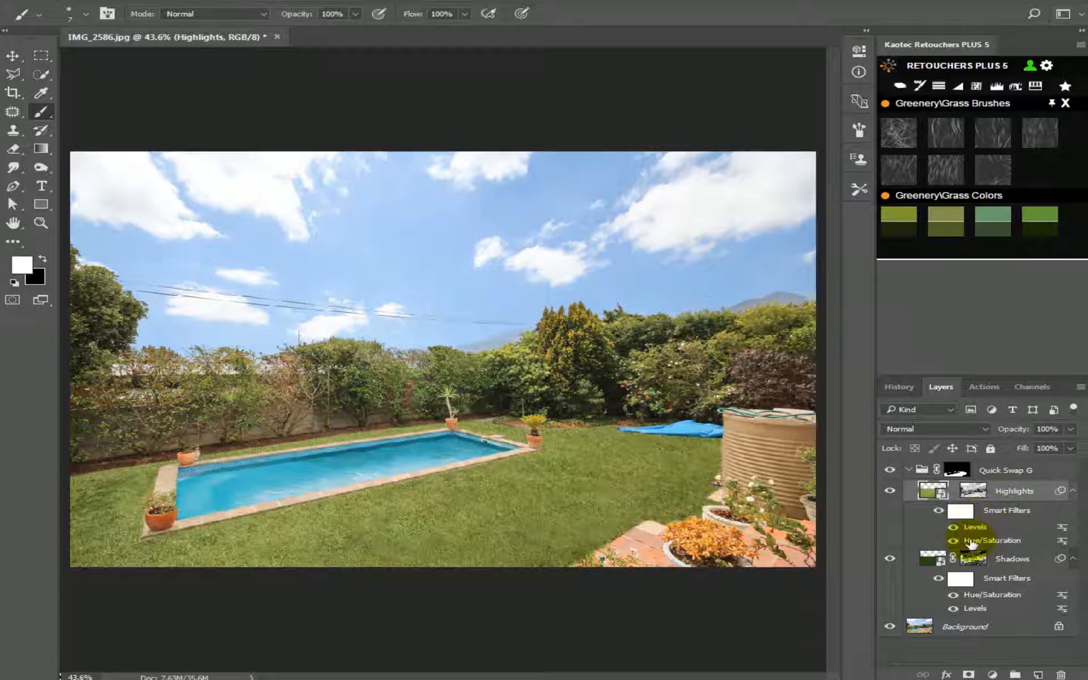
Set the white input level of the Highlights layer's Levels smart filter to 241, and return to the Brush tool.
{"action": "double_click", "coordinate": [978, 528]}
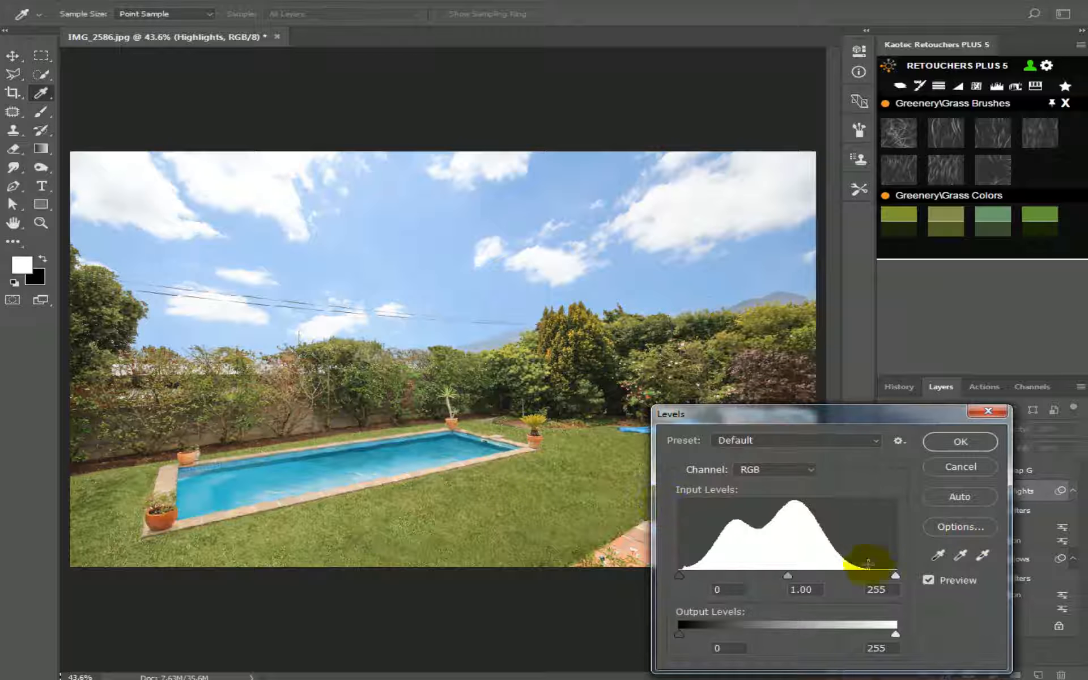
{"action": "left_click_drag", "start_coordinate": [895, 575], "coordinate": [883, 585]}
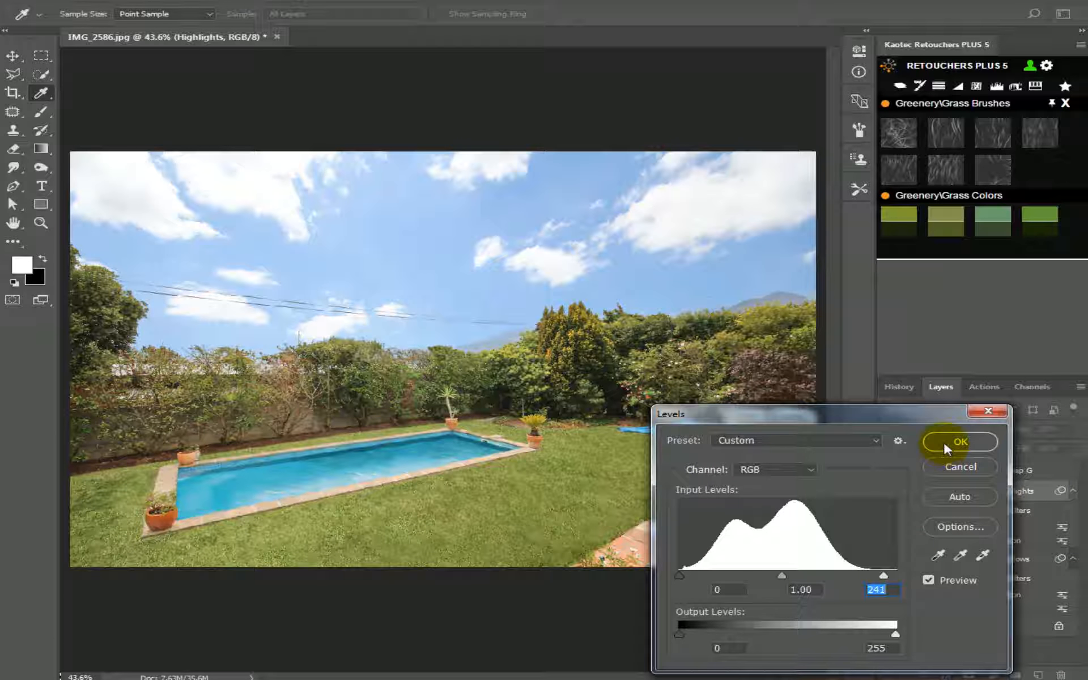
{"action": "left_click", "coordinate": [959, 442]}
{"action": "key", "text": "b"}
Flatten the Quick Swap G group and all its layers into the Background.
{"action": "scroll", "coordinate": [528, 348], "scroll_direction": "down", "scroll_amount": 2}
{"action": "scroll", "coordinate": [528, 349], "scroll_direction": "up", "scroll_amount": 2}
{"action": "scroll", "coordinate": [527, 346], "scroll_direction": "down", "scroll_amount": 2}
{"action": "scroll", "coordinate": [527, 346], "scroll_direction": "up", "scroll_amount": 1}
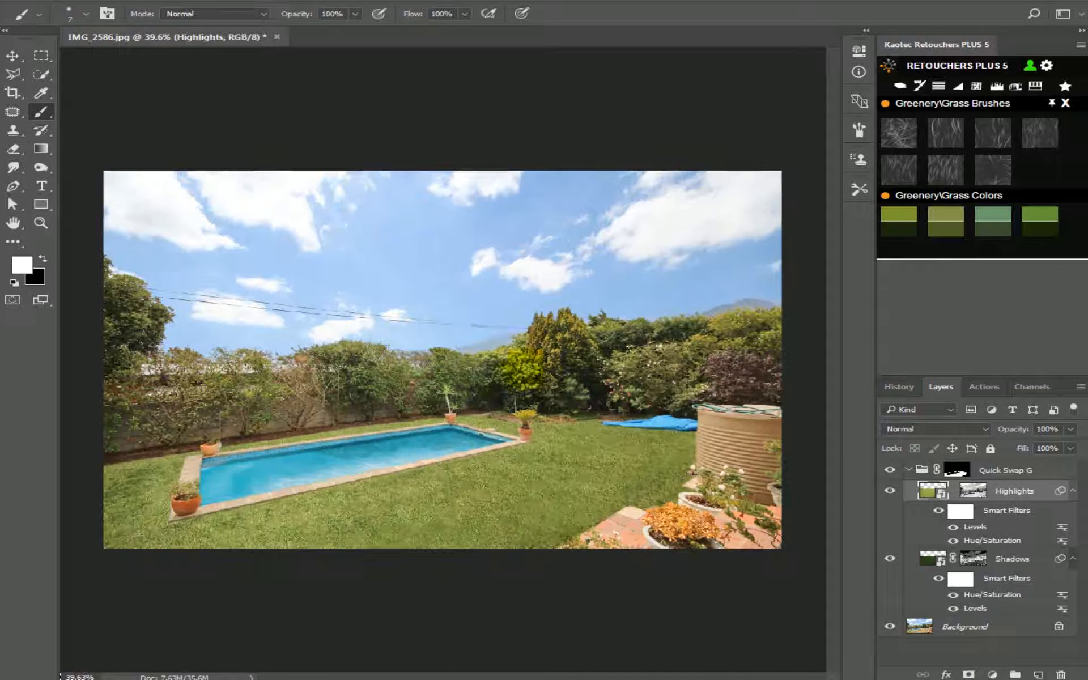
{"action": "left_click", "coordinate": [899, 85]}
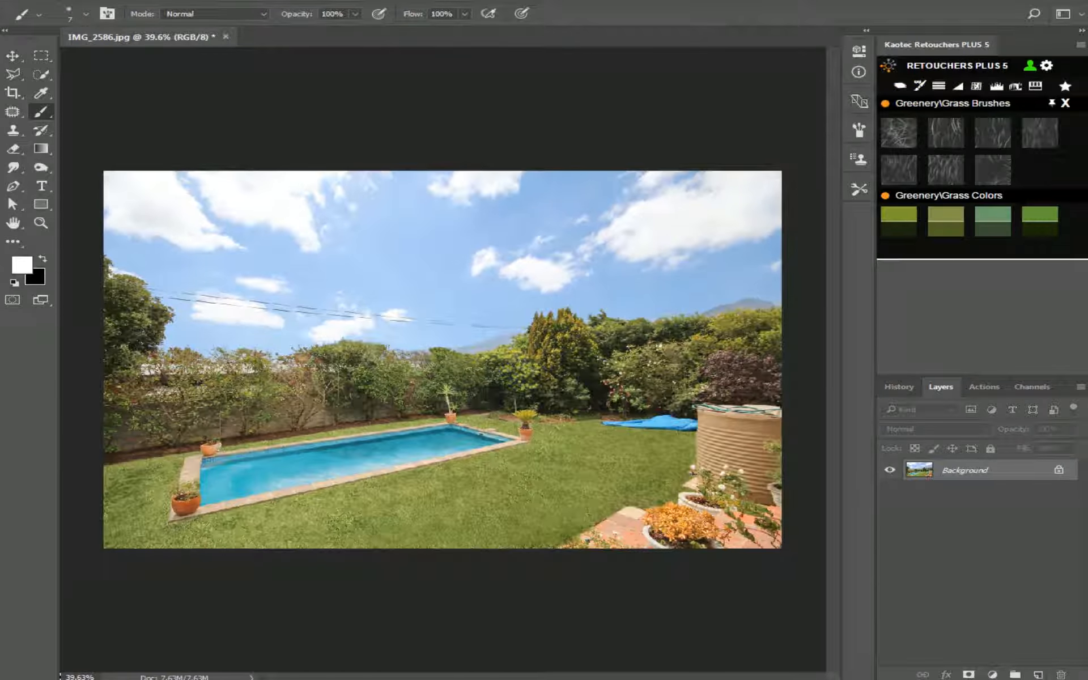